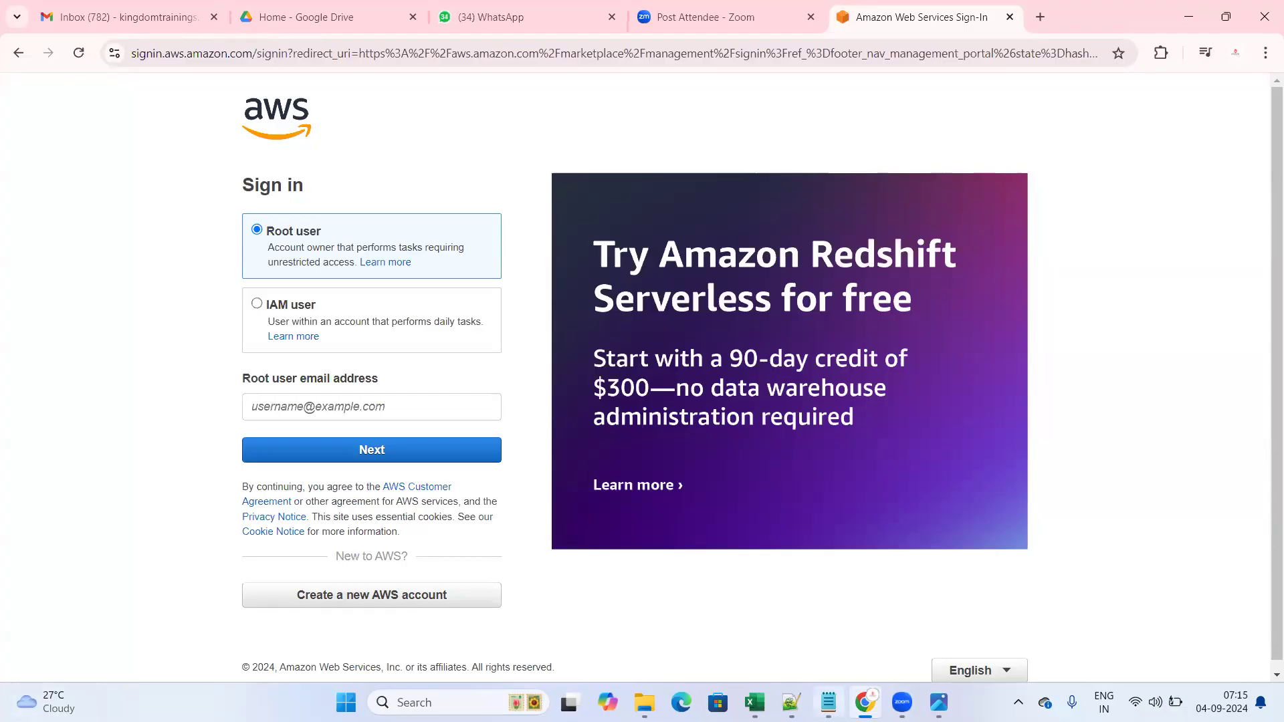
pyautogui.moveTo(829, 702)
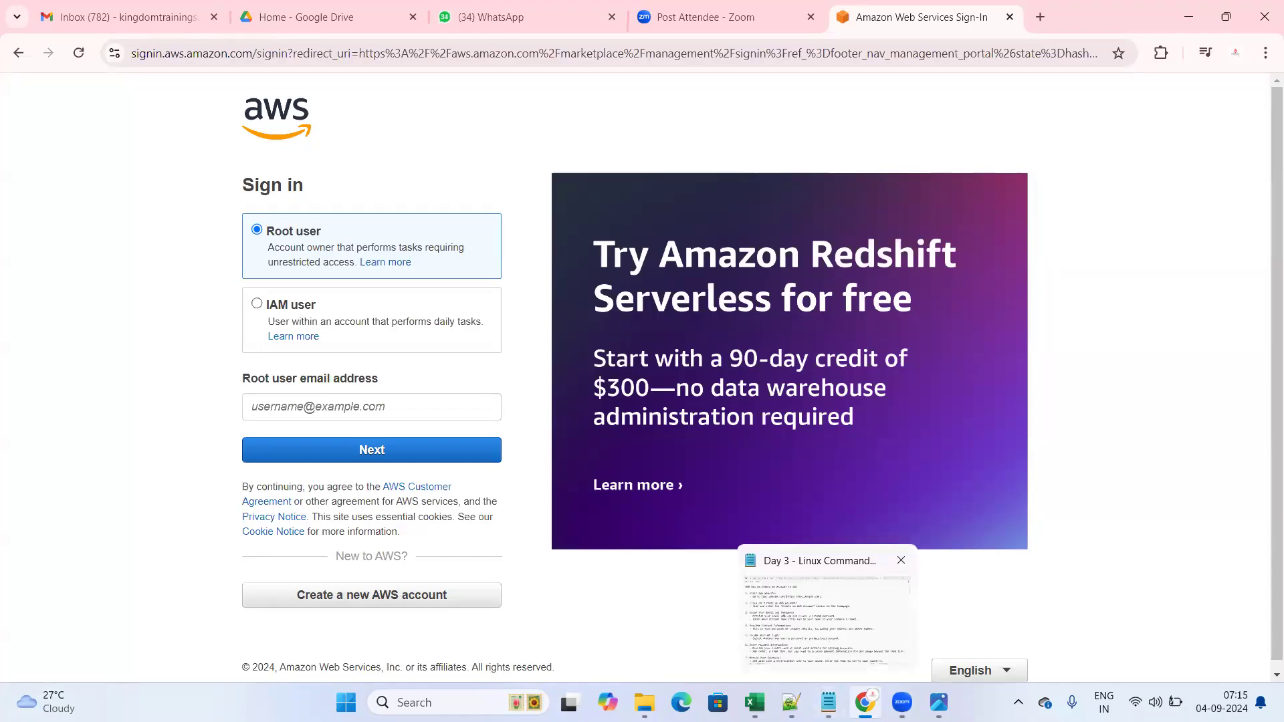
pyautogui.click(853, 610)
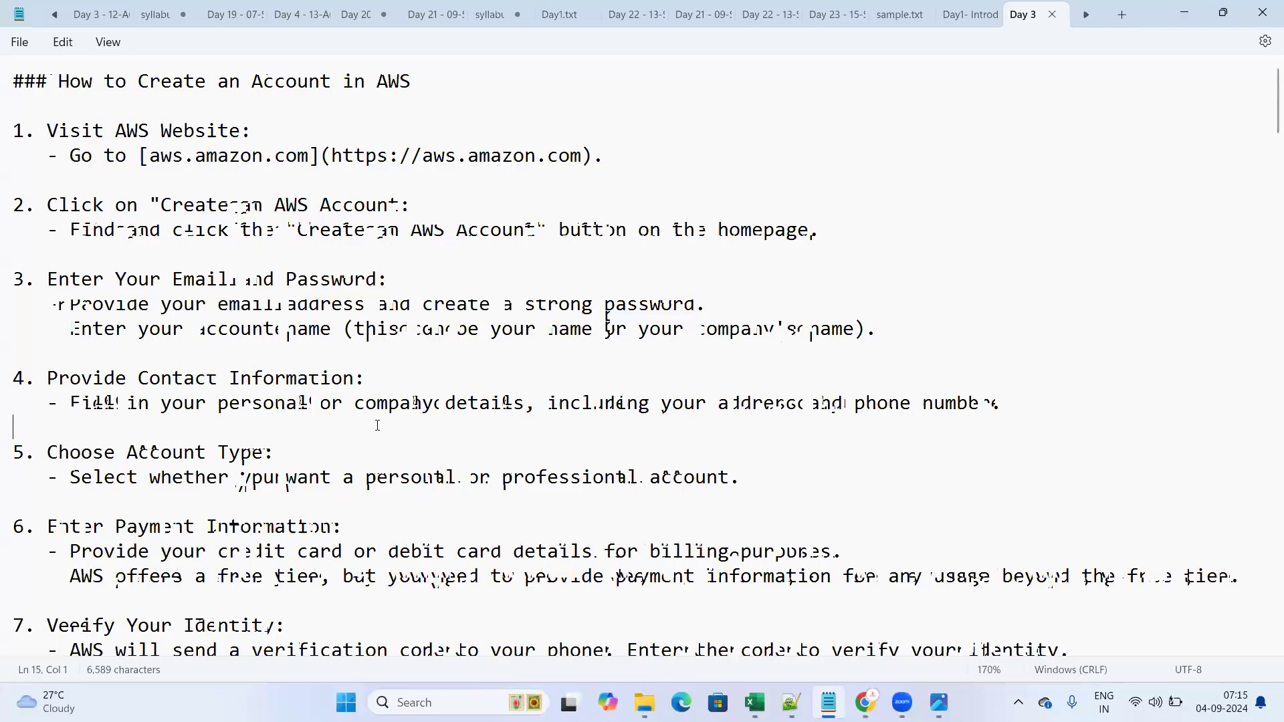
pyautogui.hotkey('ctrl', '+')
pyautogui.hotkey('ctrl', '+')
pyautogui.hotkey('ctrl', '+')
pyautogui.hotkey('ctrl', '+')
pyautogui.moveTo(69, 85); pyautogui.dragTo(576, 96)
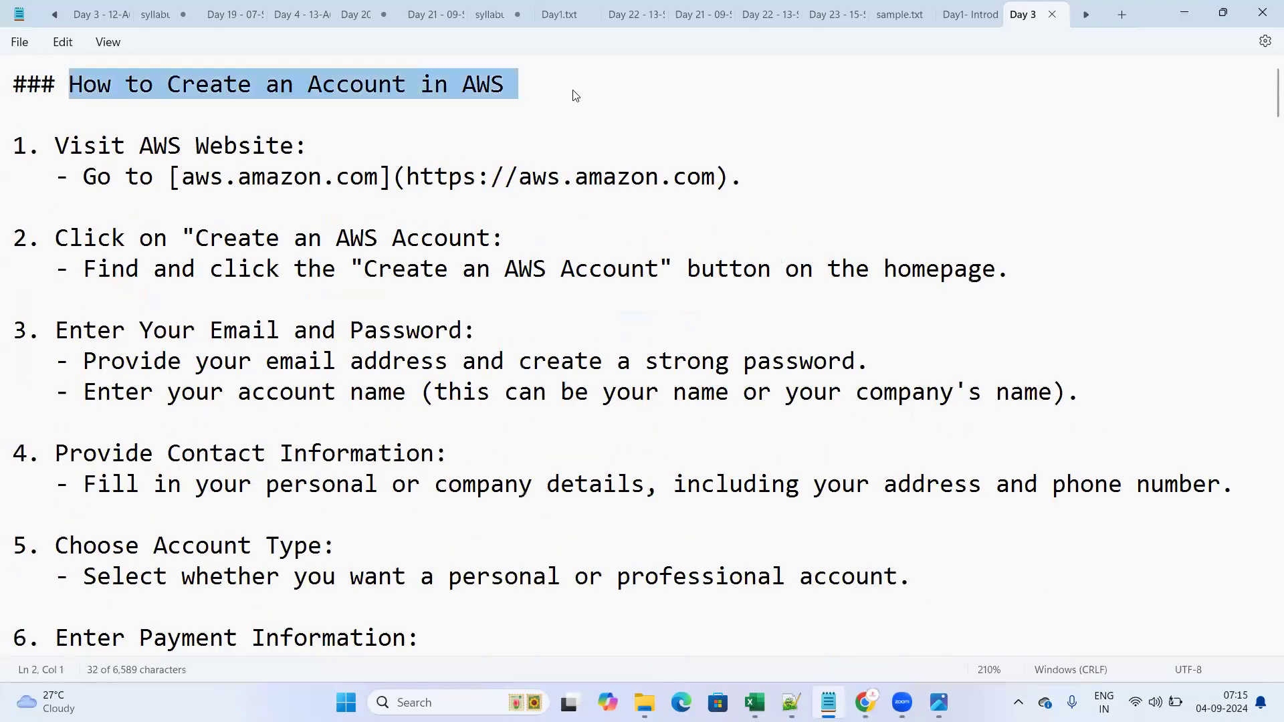
pyautogui.click(440, 123)
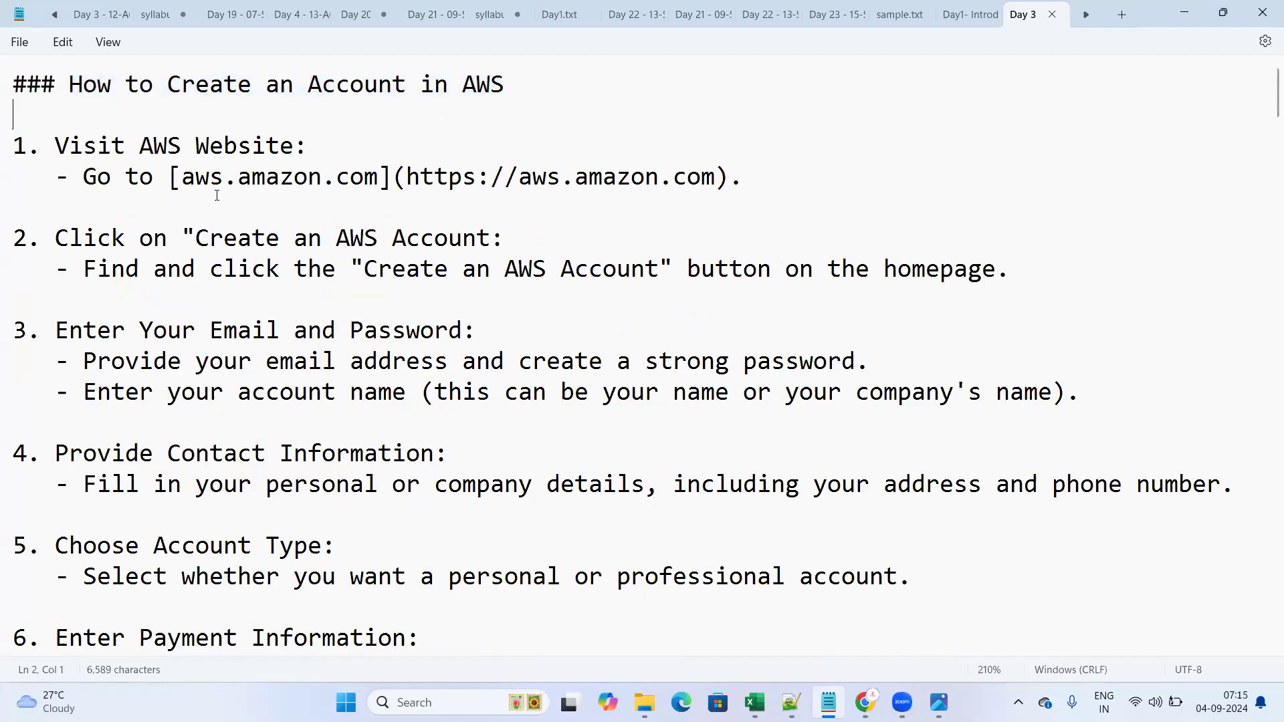
pyautogui.moveTo(407, 182); pyautogui.dragTo(717, 189)
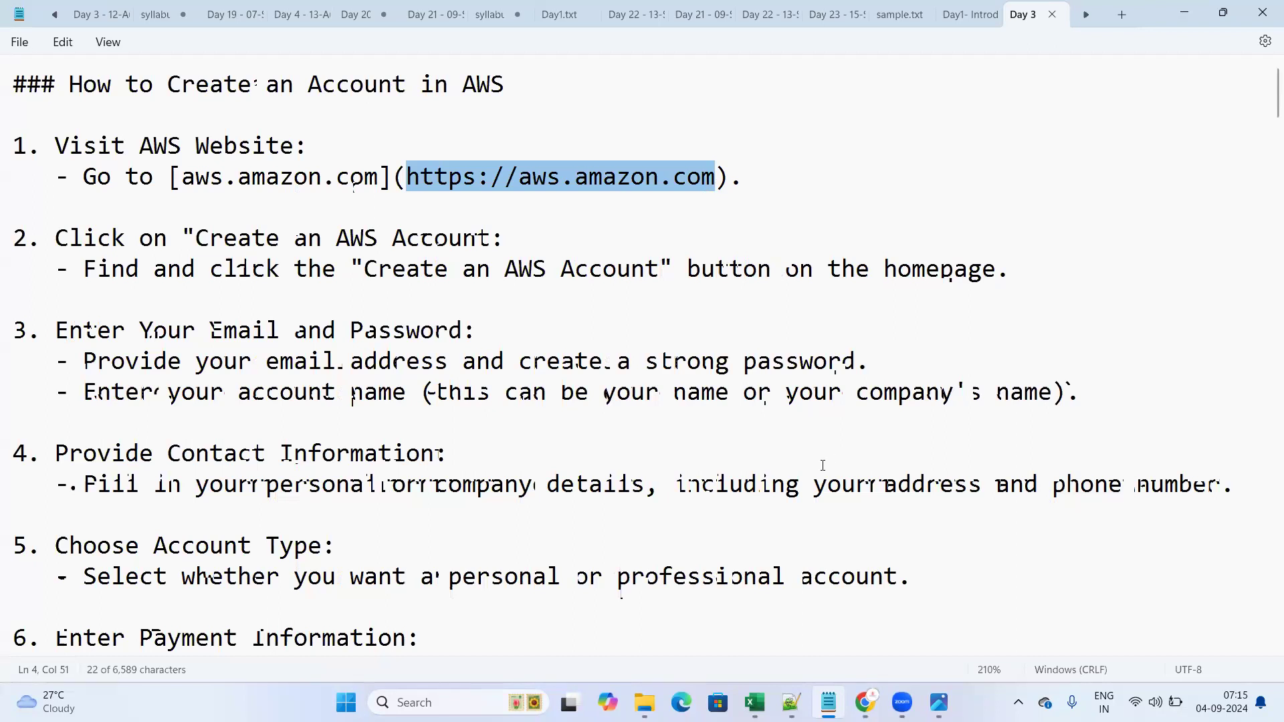
# - Switch back to the AWS sign-in page in Chrome and select its web address
pyautogui.moveTo(865, 702)
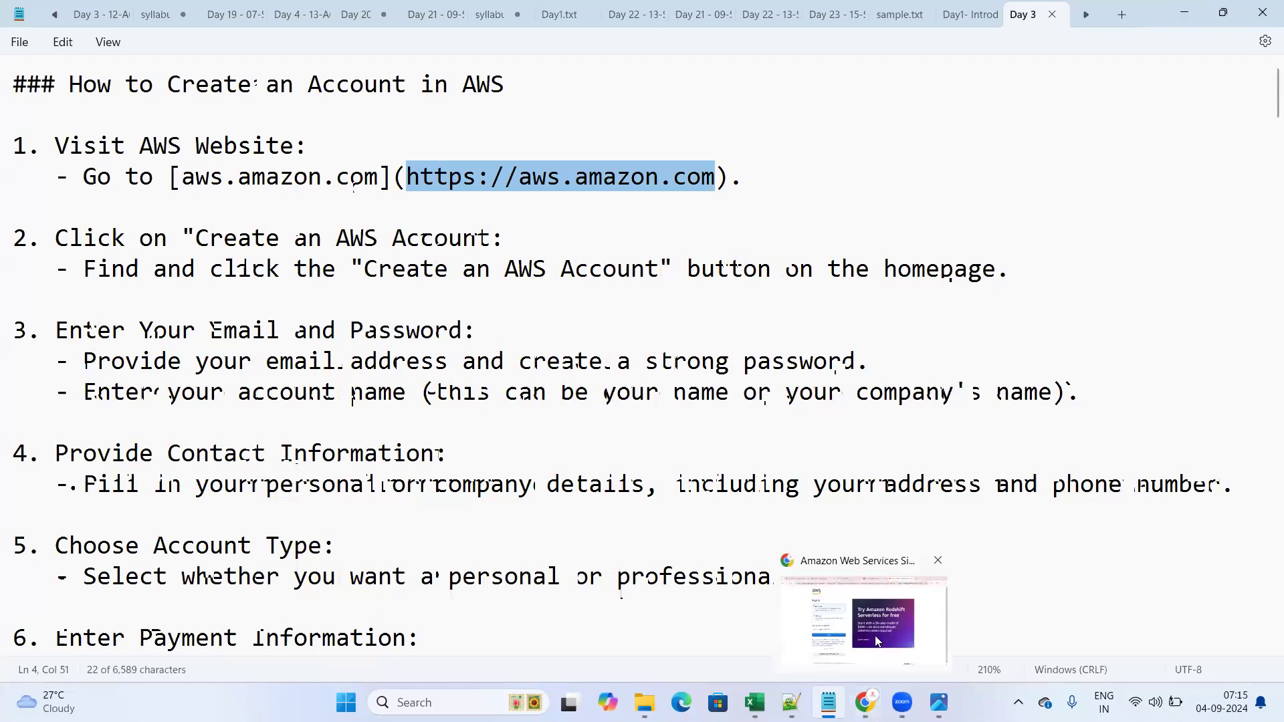
pyautogui.click(878, 639)
pyautogui.click(337, 52)
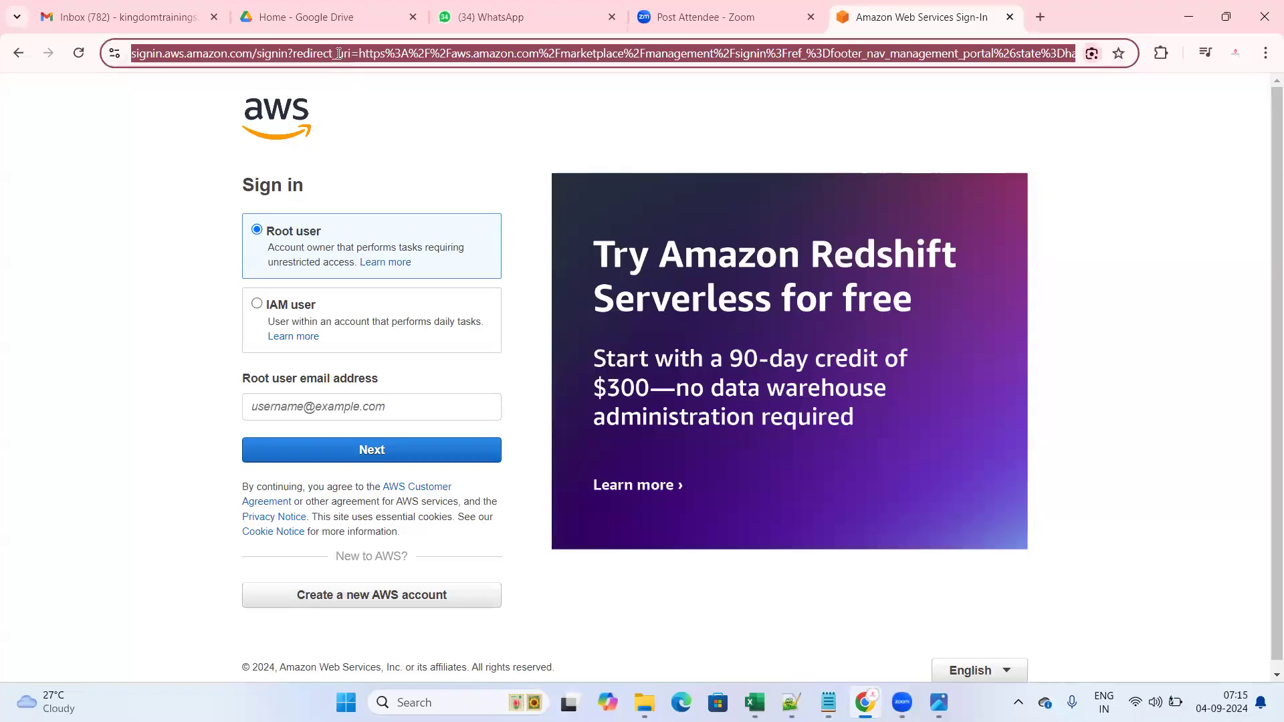
# - Go to aws.amazon.com and choose 'Sign In to the Console'
pyautogui.write('aws.amaz')
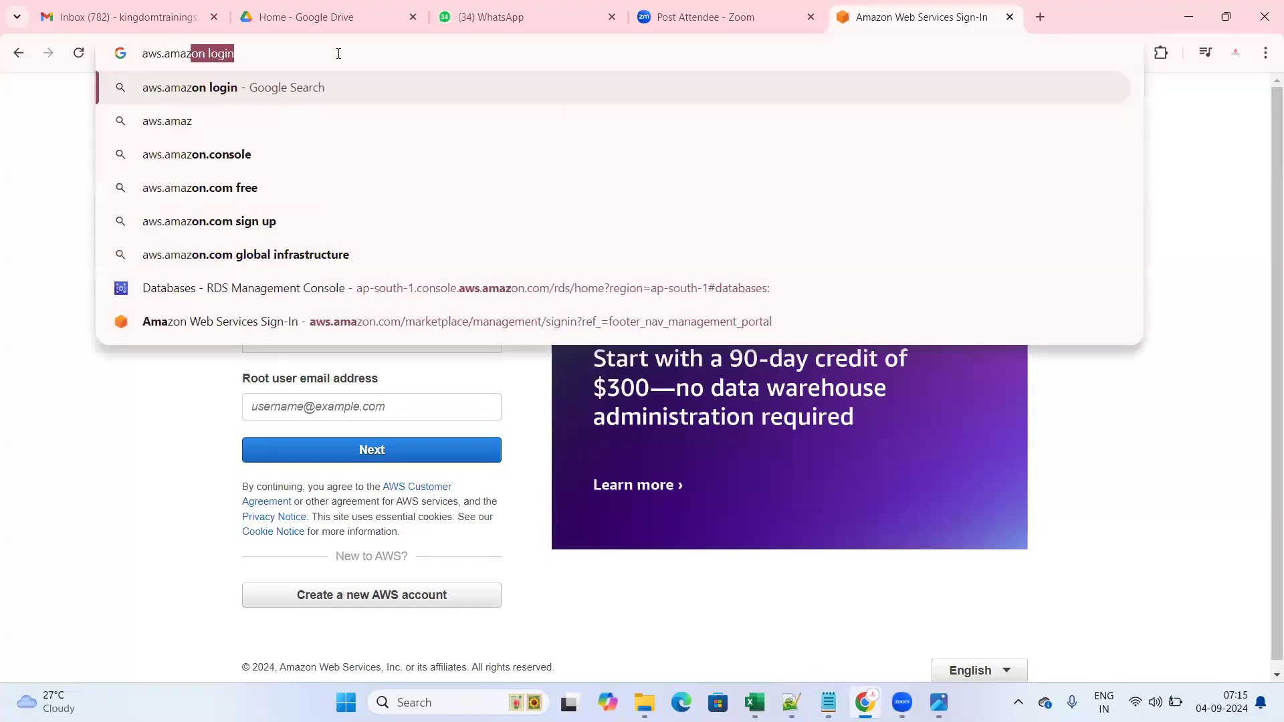
pyautogui.write('on.com')
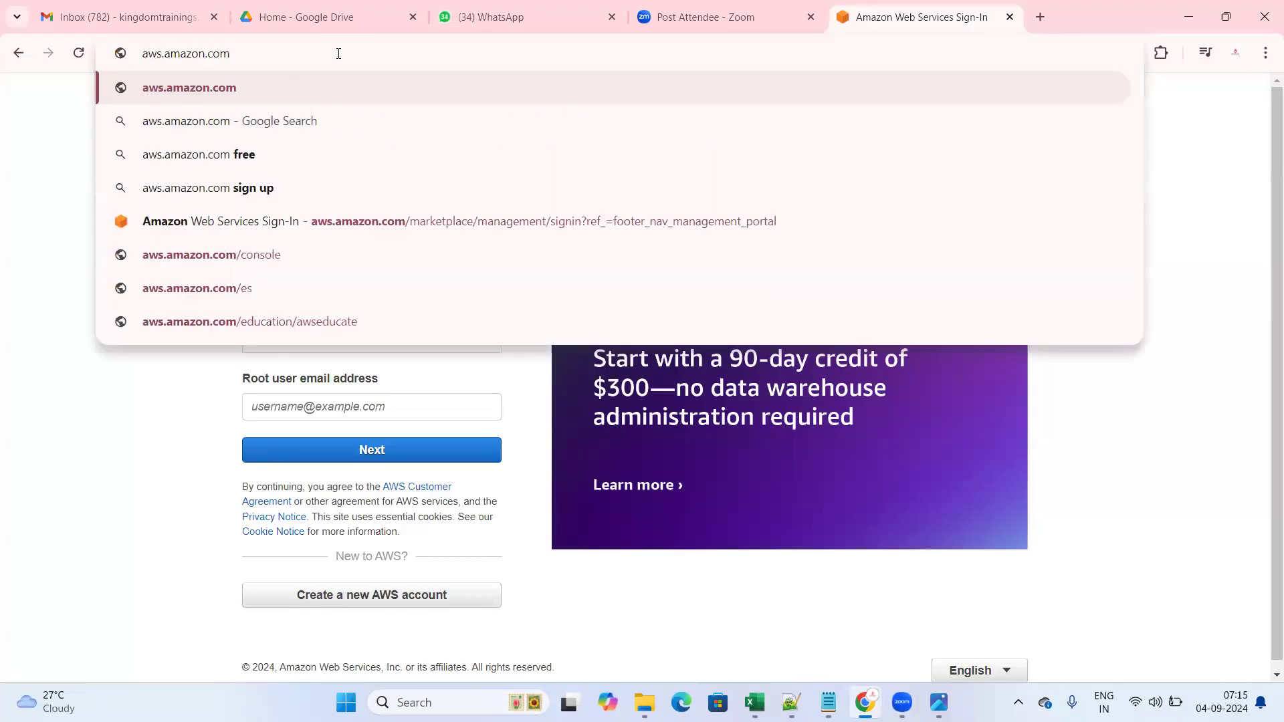
pyautogui.press('Return')
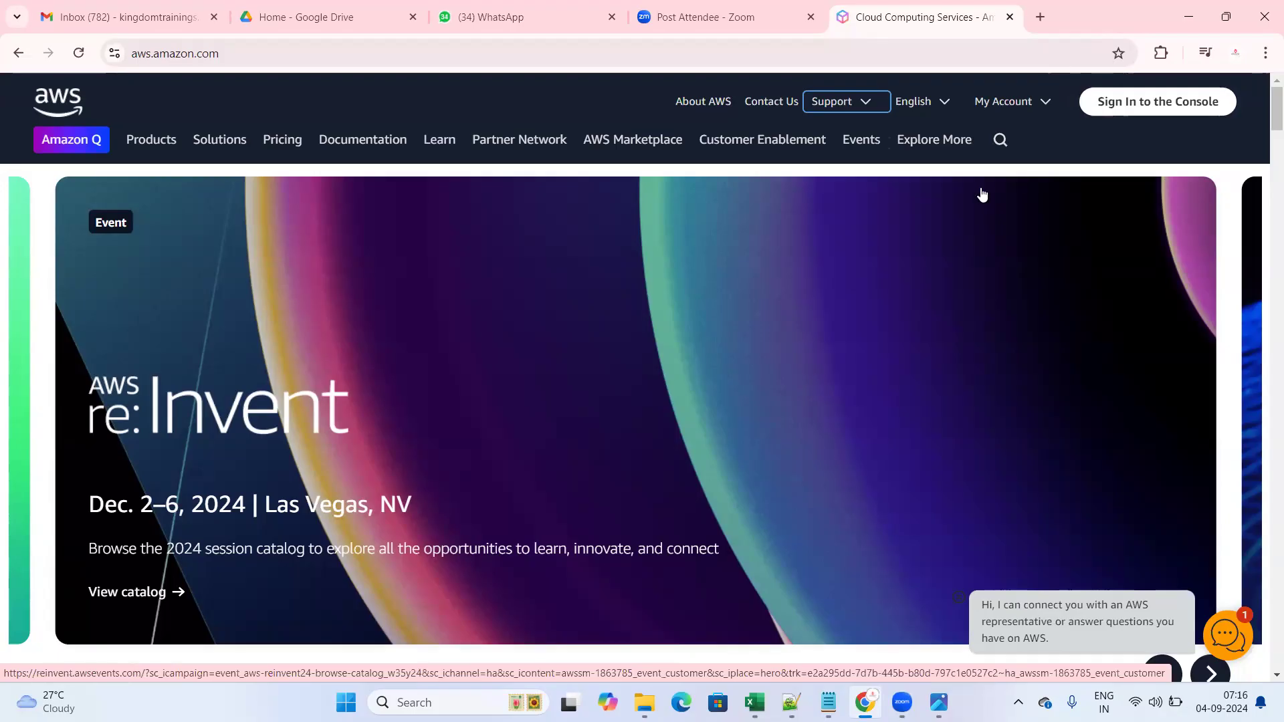
pyautogui.click(1137, 112)
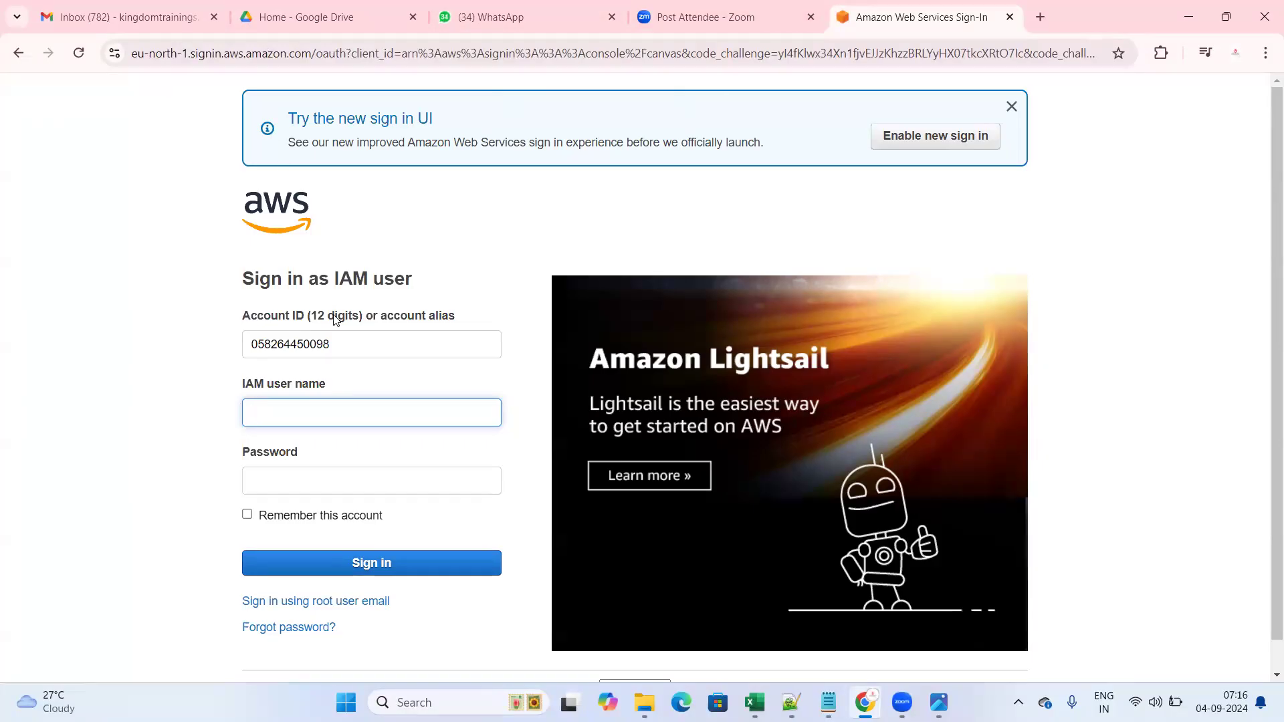
# - Switch the sign-in form to 'Sign in using root user email'
pyautogui.scroll(-1, 358, 375)
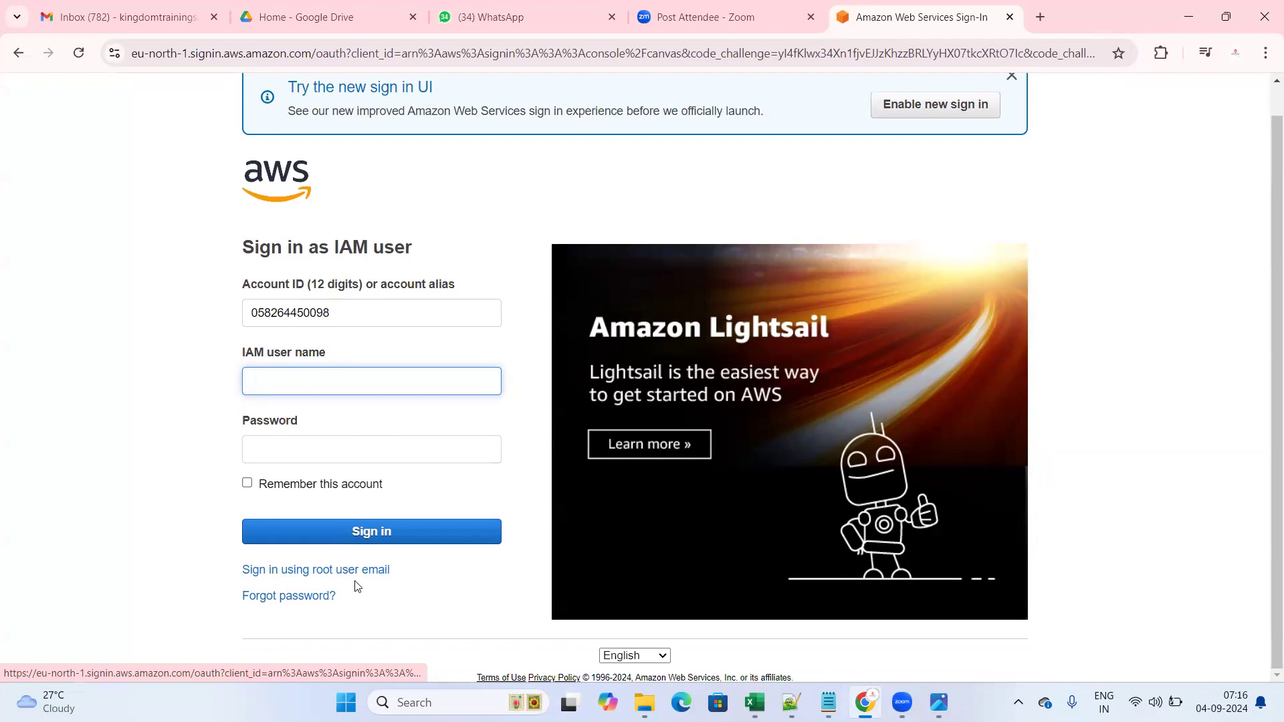
pyautogui.click(321, 572)
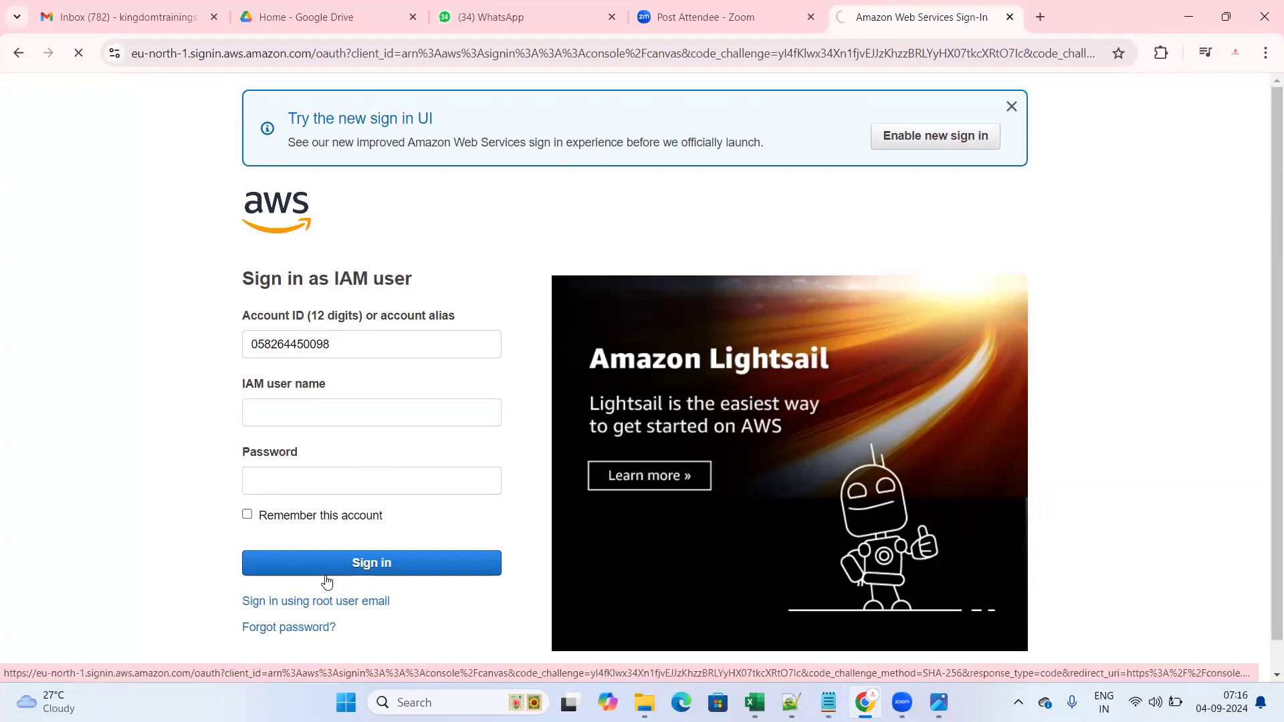
pyautogui.scroll(-2, 412, 482)
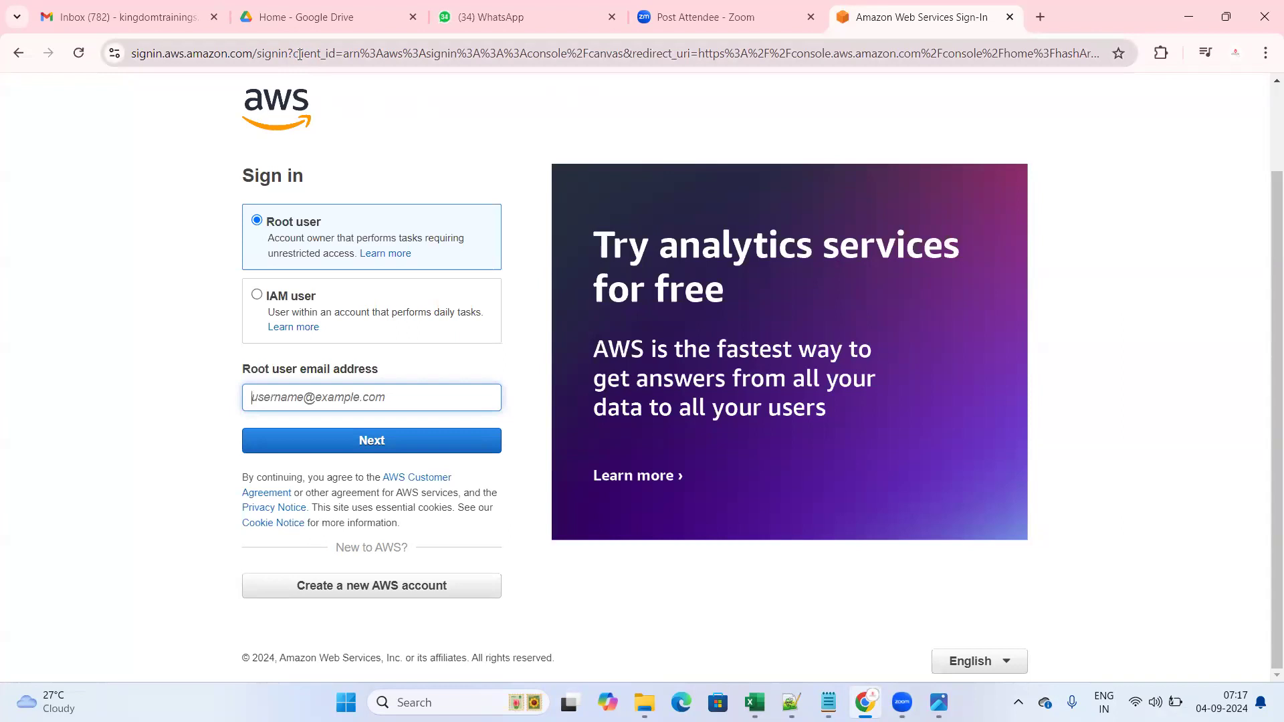
pyautogui.click(488, 102)
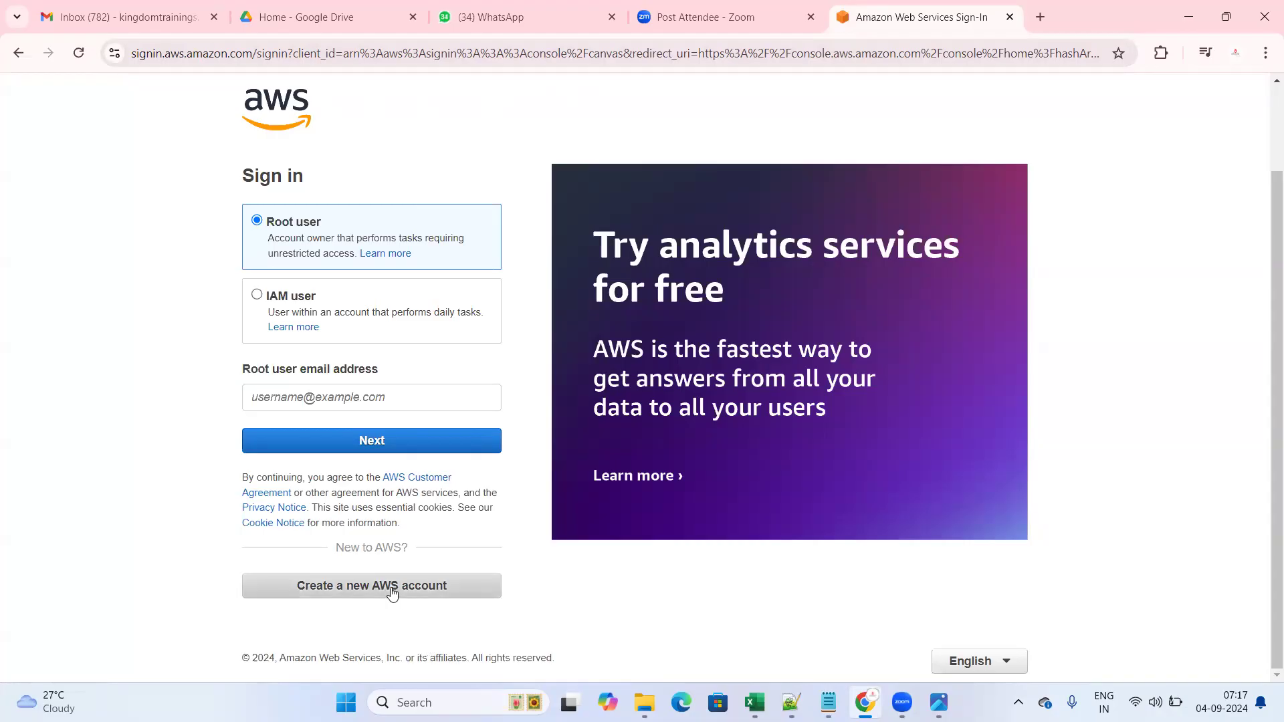
pyautogui.scroll(2, 543, 231)
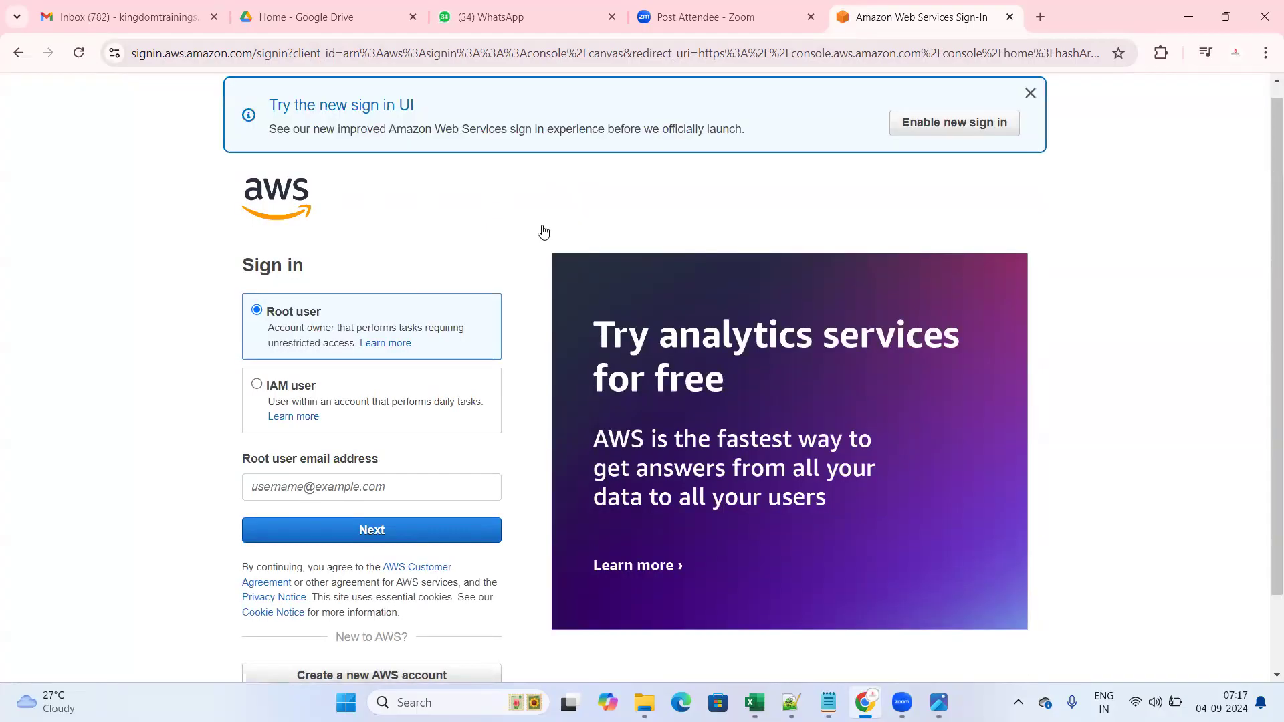
# - Reload aws.amazon.com and return to the root user email sign-in option
pyautogui.click(501, 47)
pyautogui.write('aws.amazon.com')
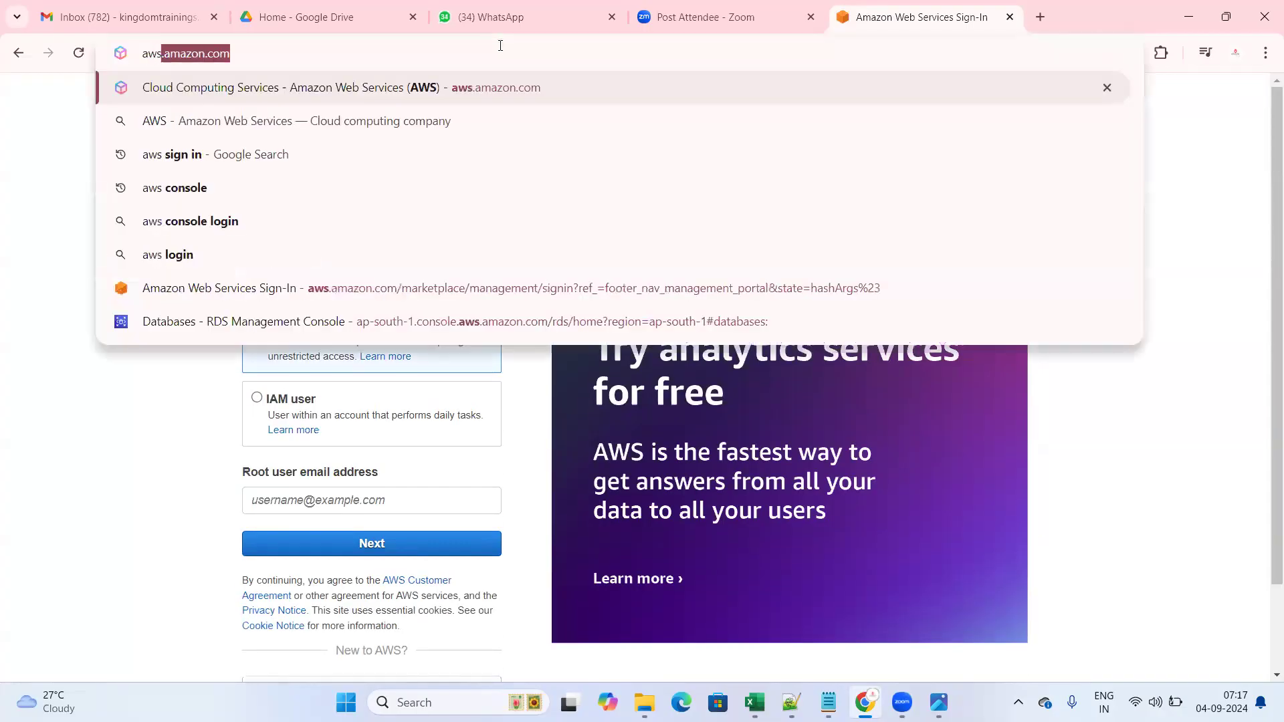
pyautogui.press('Return')
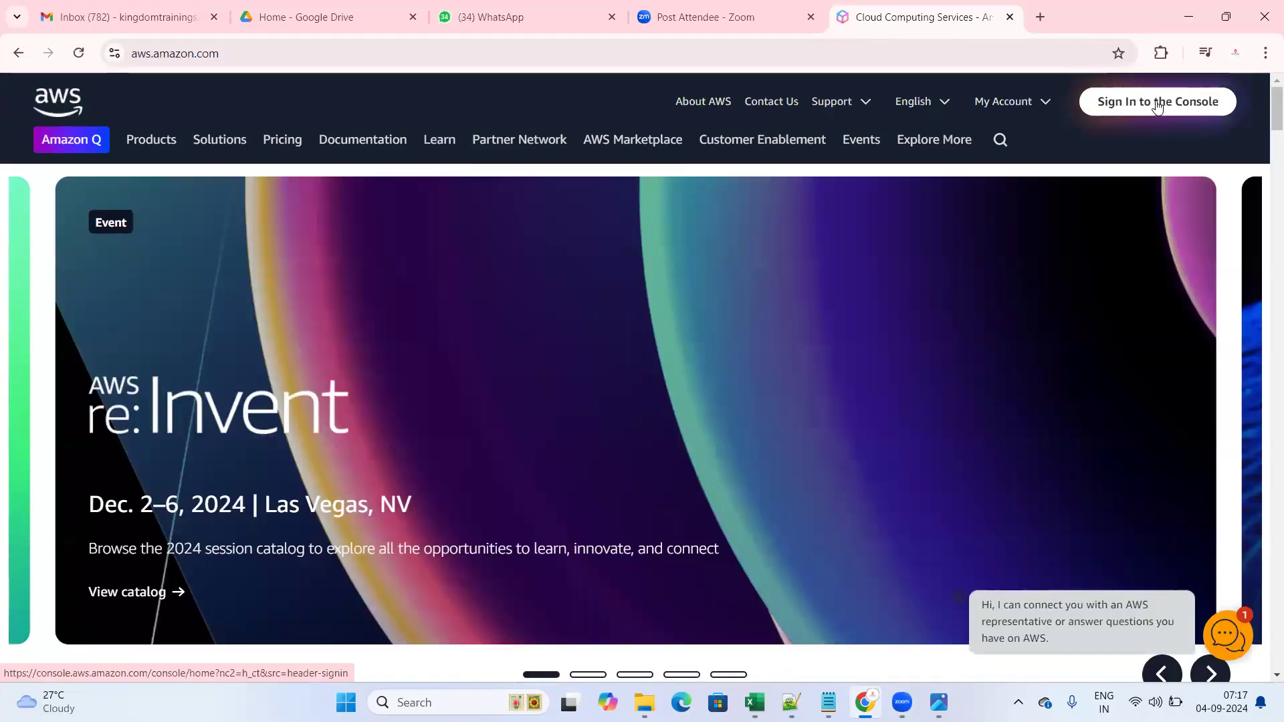
pyautogui.click(1137, 115)
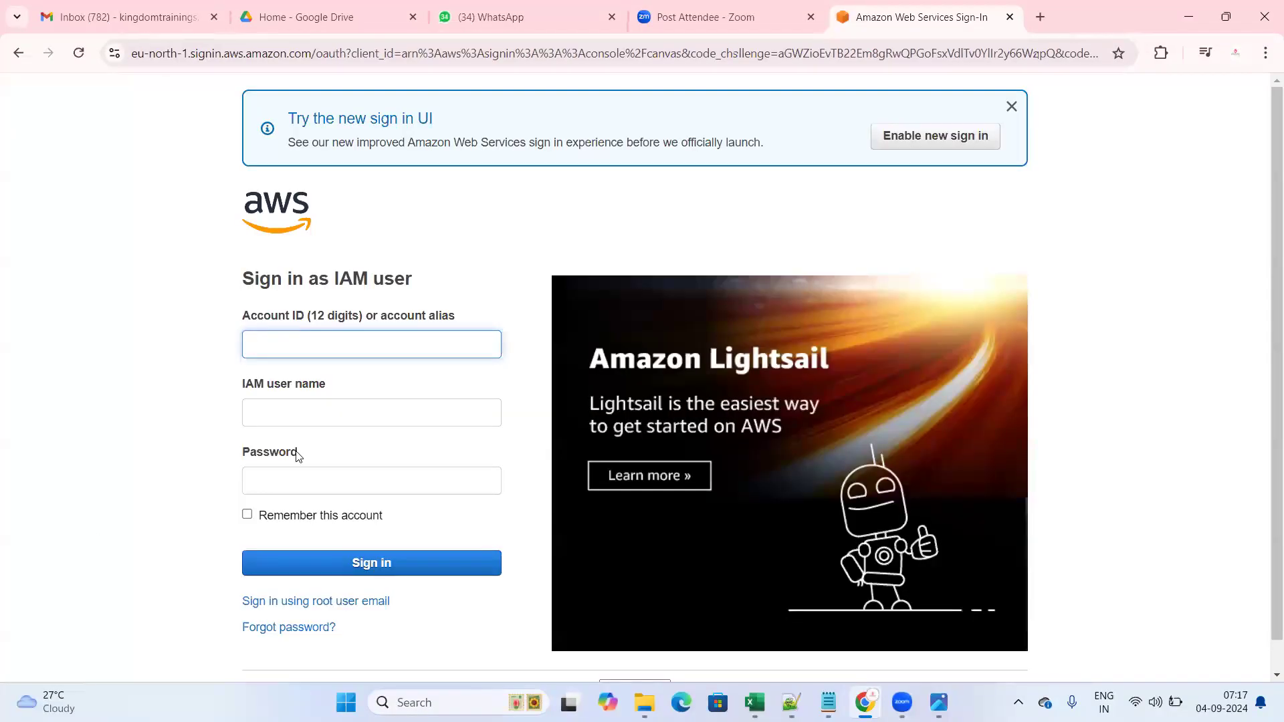
pyautogui.scroll(-1, 364, 612)
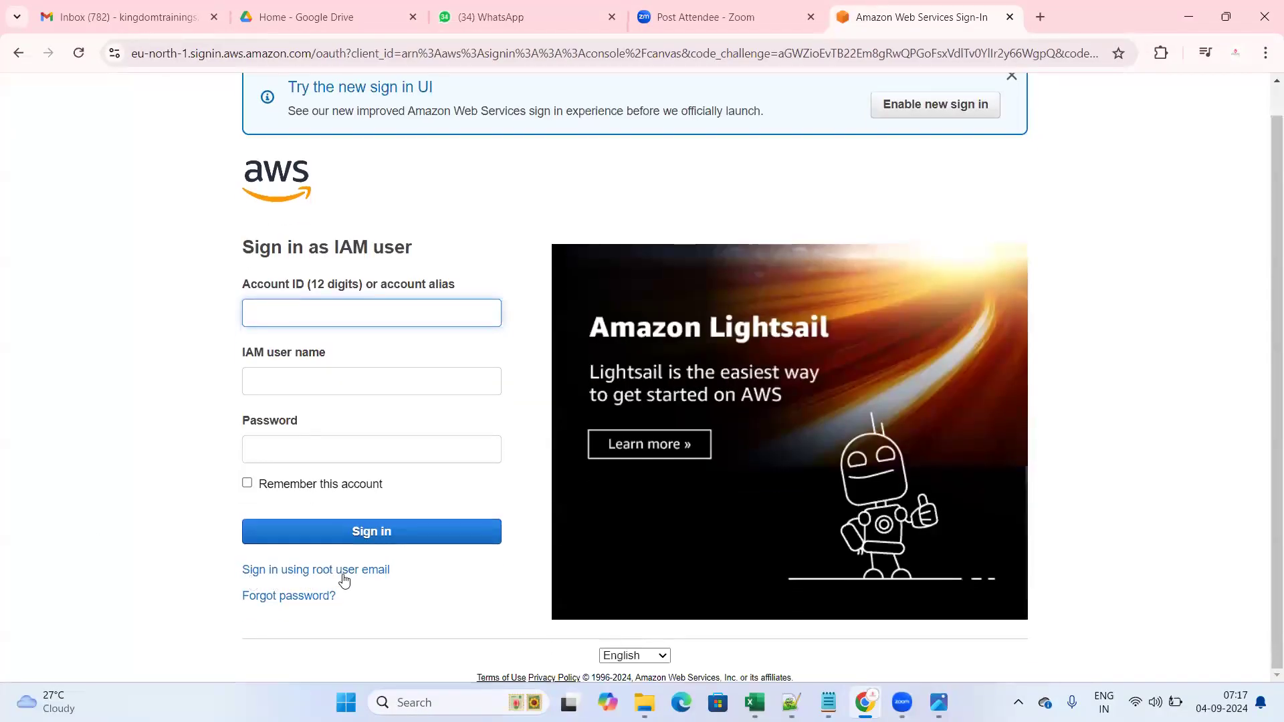
pyautogui.click(292, 570)
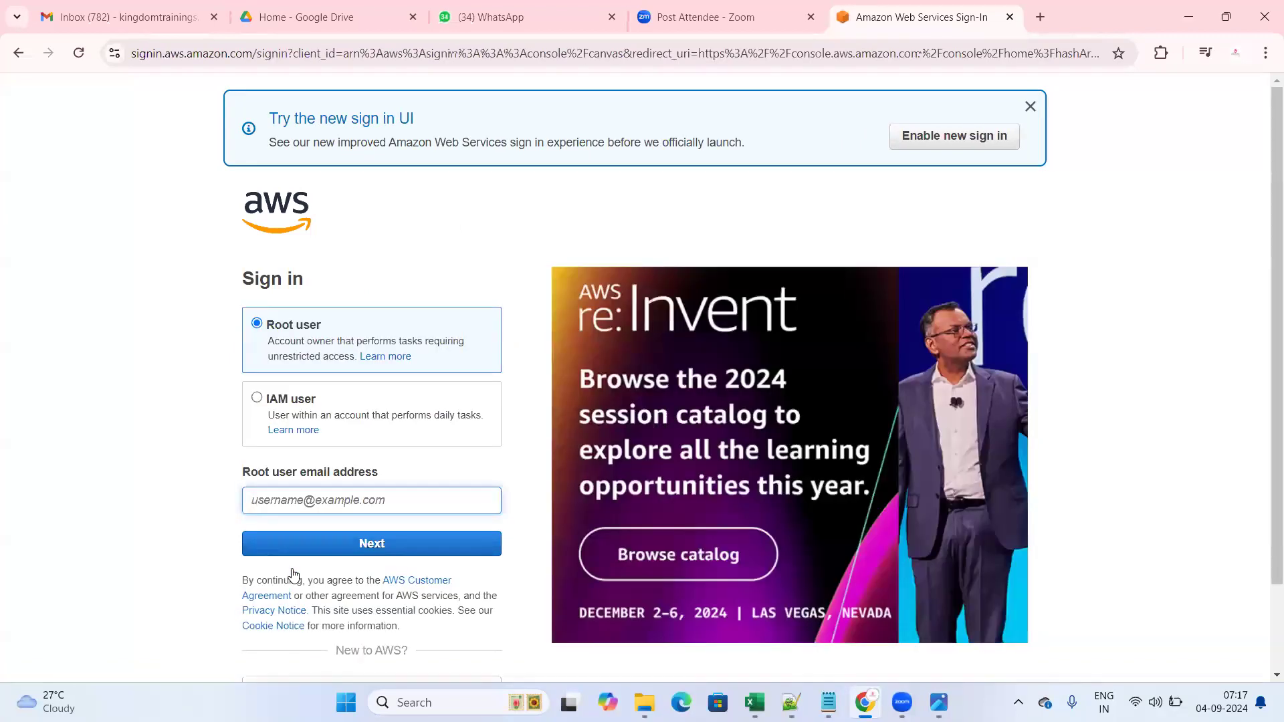
pyautogui.scroll(-2, 341, 369)
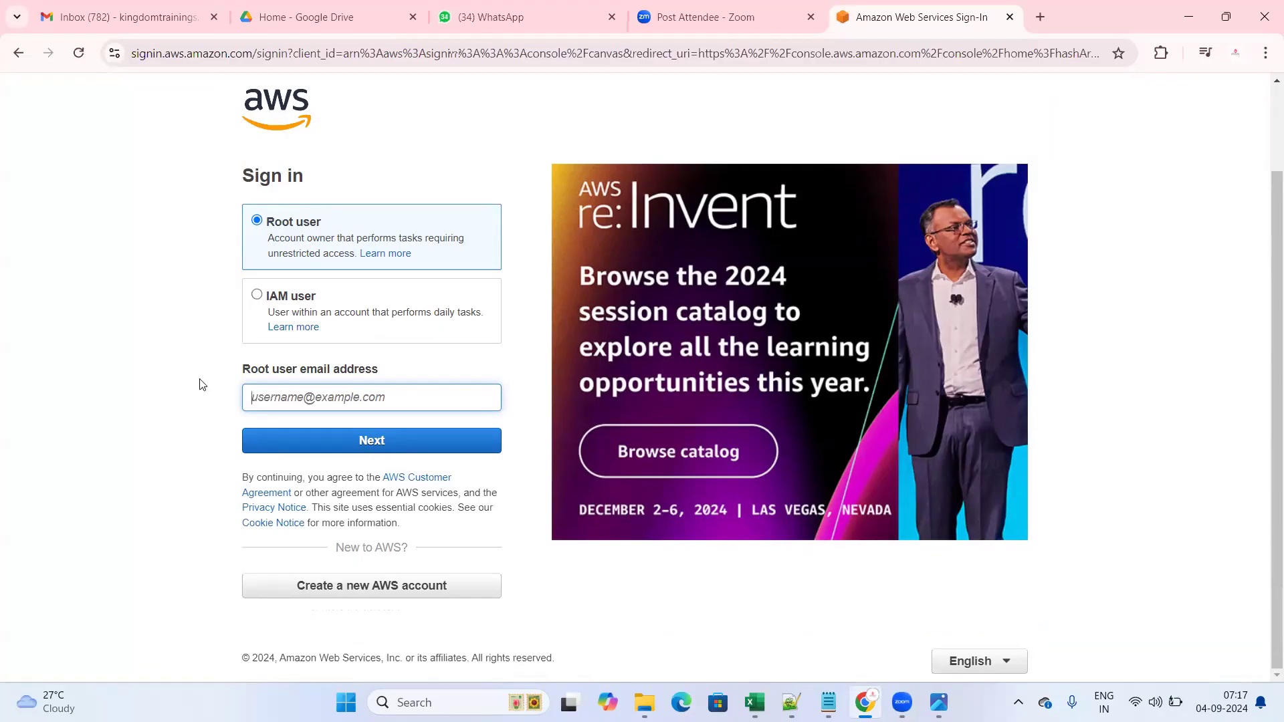
# - Choose 'Create a new AWS account' and click into the root email and account name fields
pyautogui.click(359, 595)
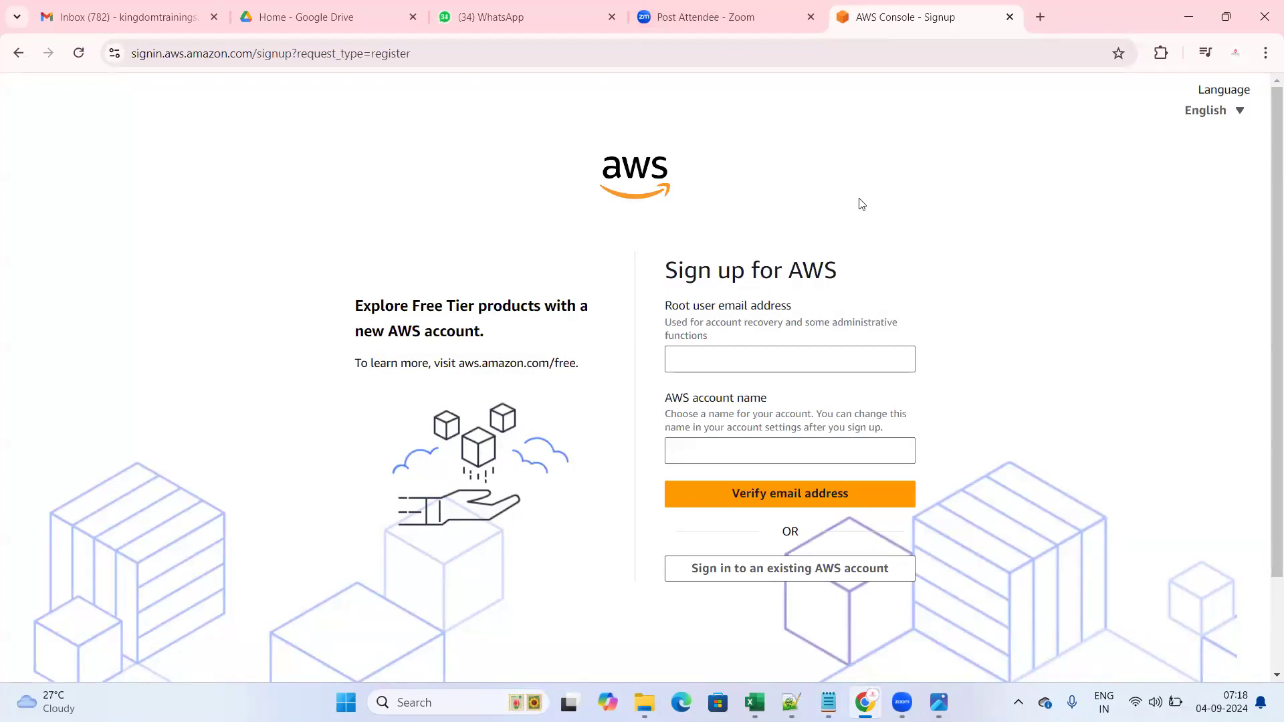
pyautogui.scroll(-2, 862, 255)
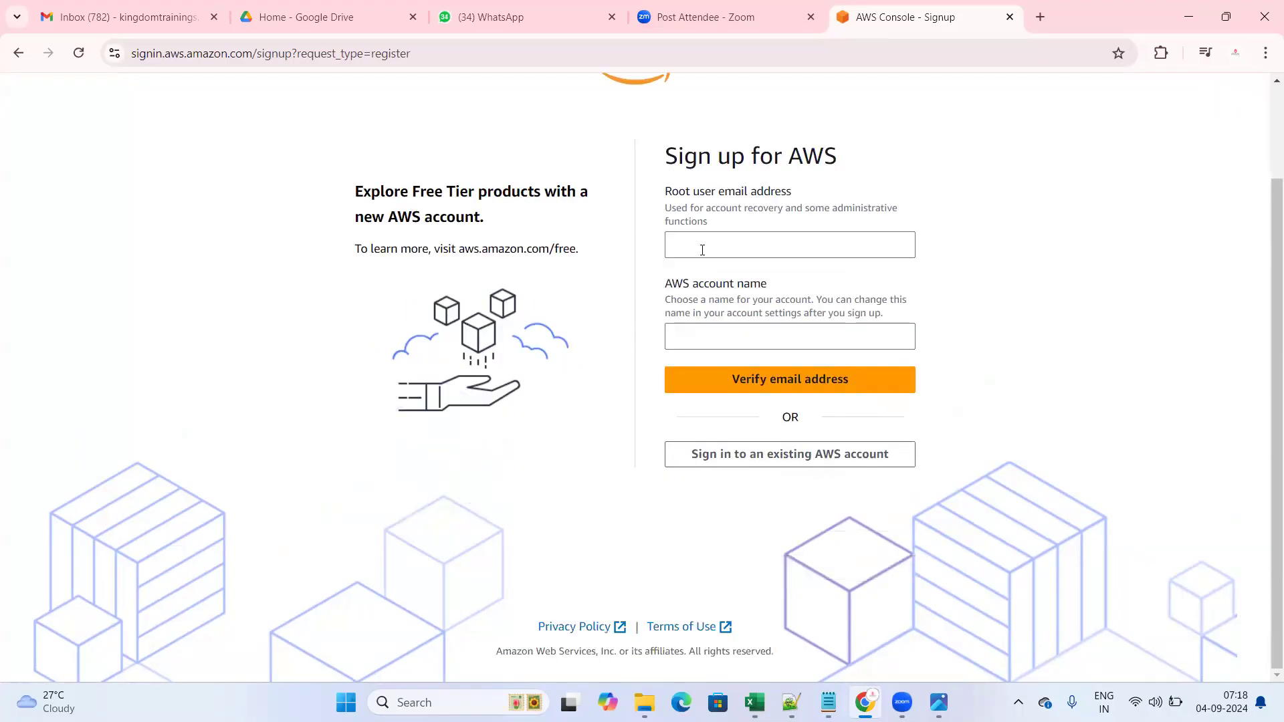
pyautogui.click(701, 250)
pyautogui.click(1035, 201)
pyautogui.click(746, 246)
pyautogui.click(1137, 313)
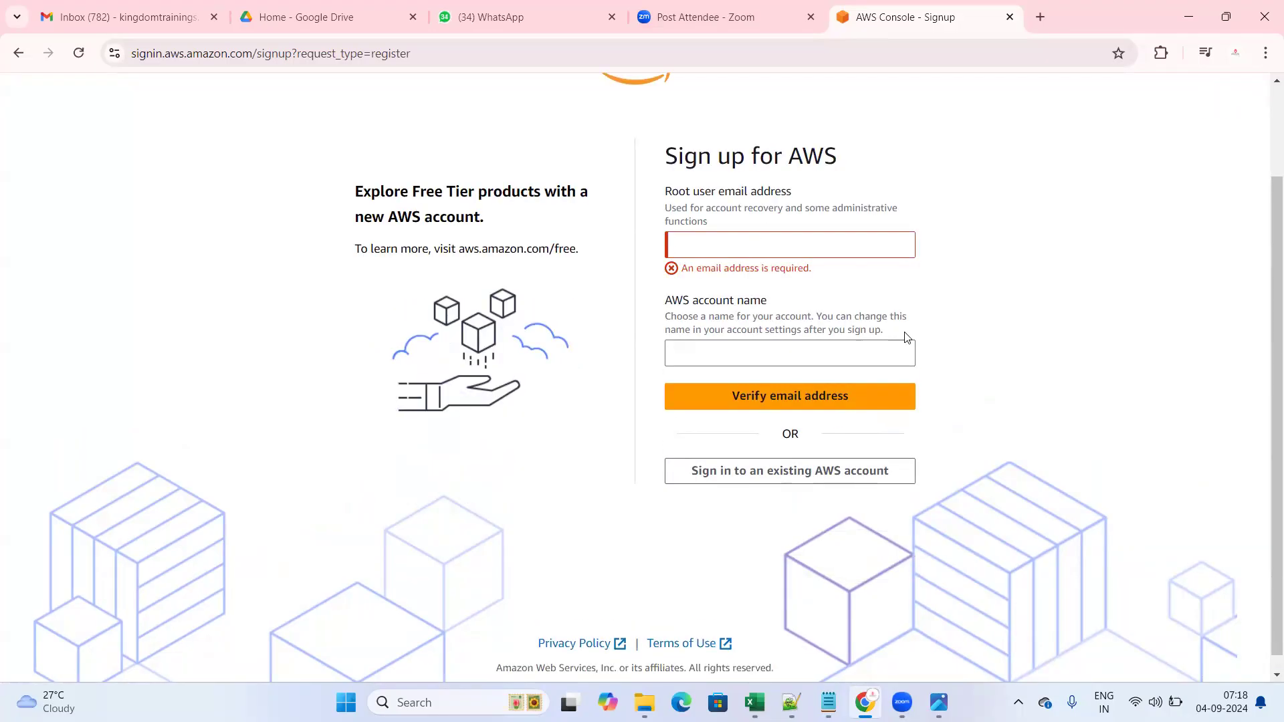
pyautogui.click(740, 349)
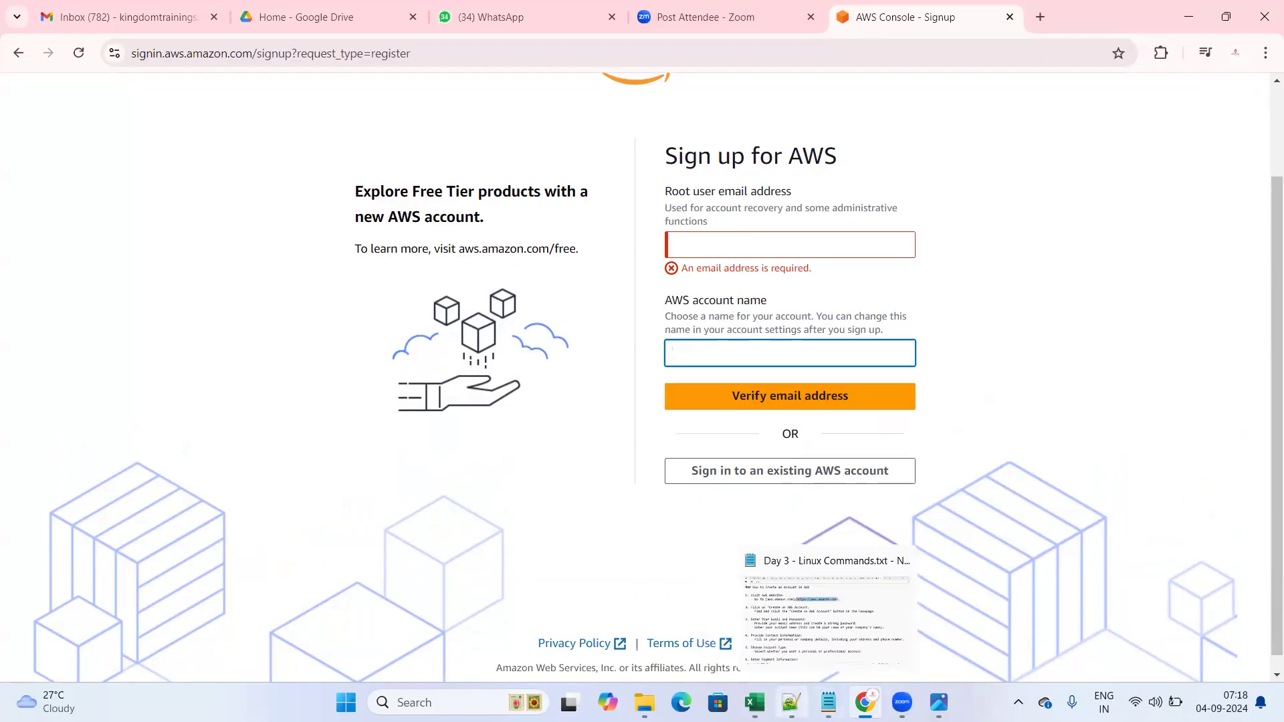
pyautogui.click(791, 701)
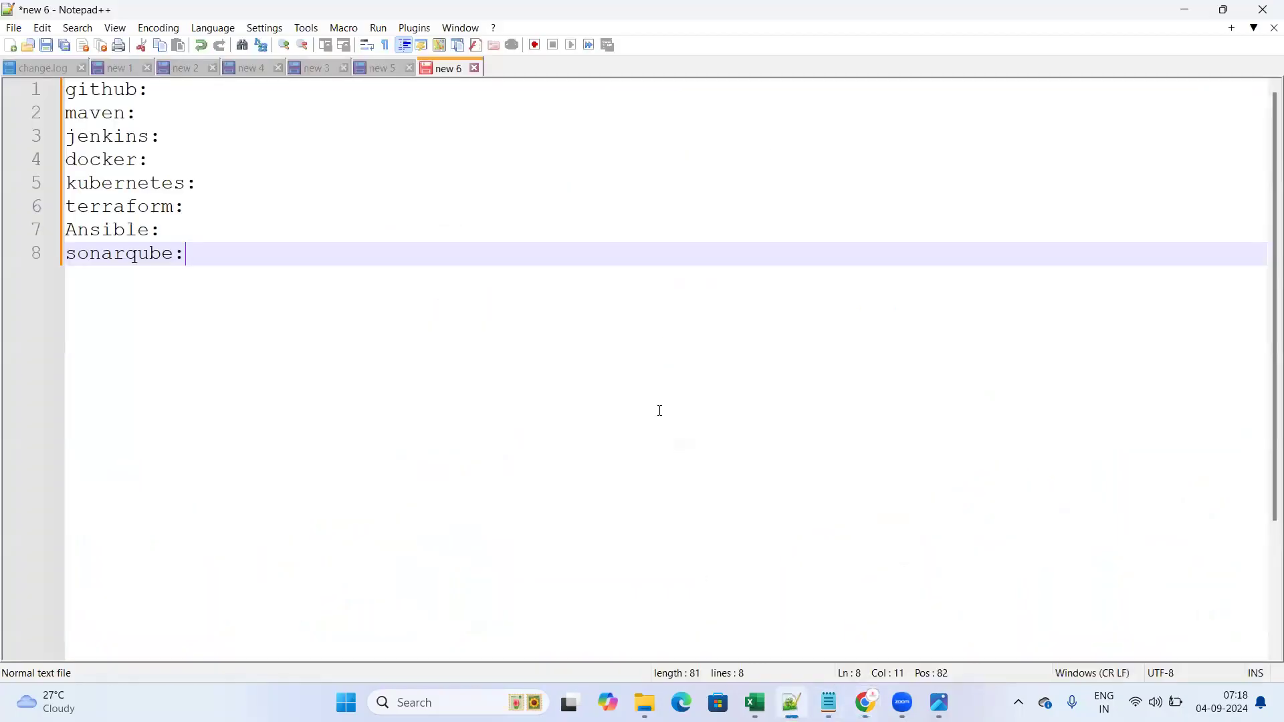
pyautogui.moveTo(828, 699)
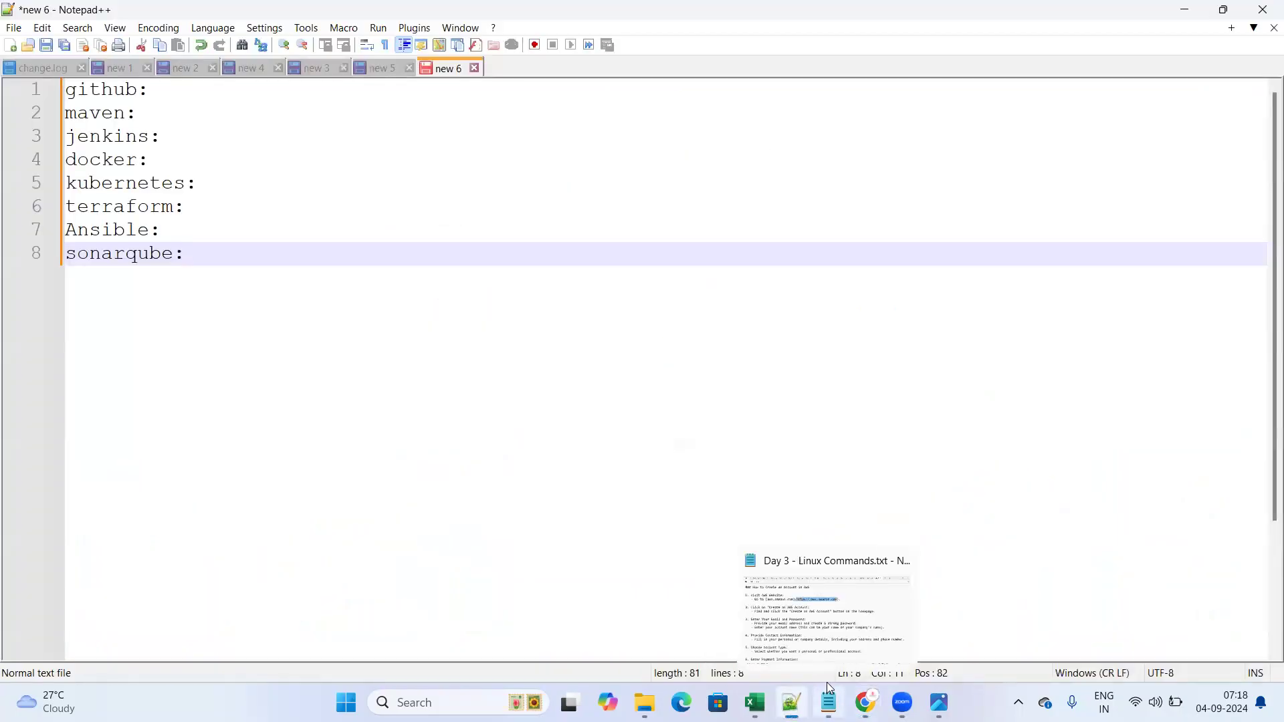
pyautogui.click(858, 610)
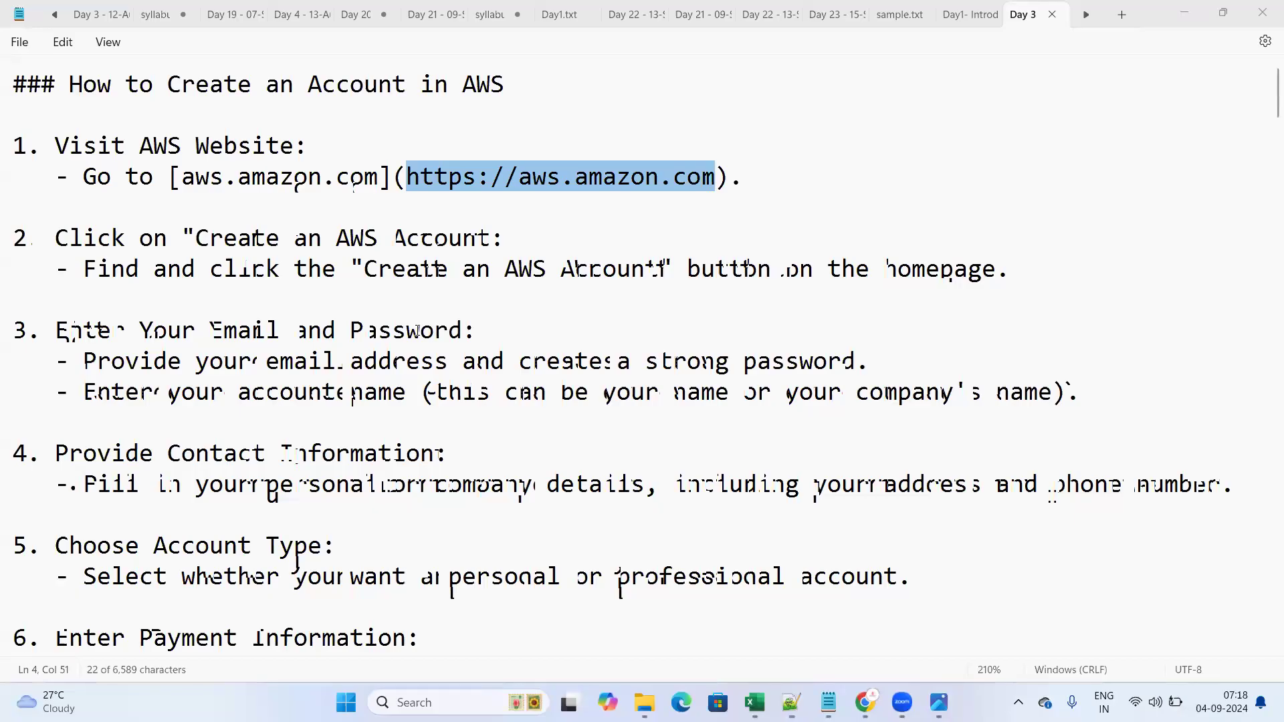
pyautogui.moveTo(408, 178); pyautogui.dragTo(714, 186)
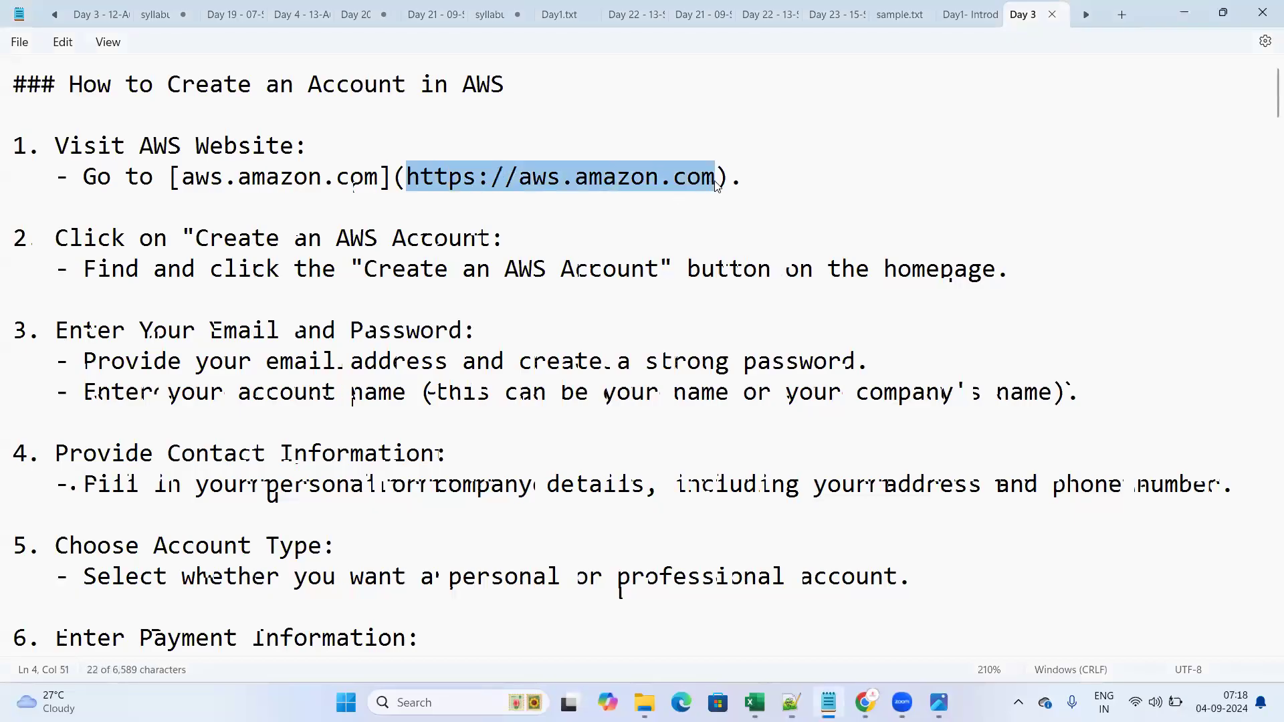
pyautogui.moveTo(363, 268); pyautogui.dragTo(655, 270)
pyautogui.moveTo(56, 331); pyautogui.dragTo(460, 333)
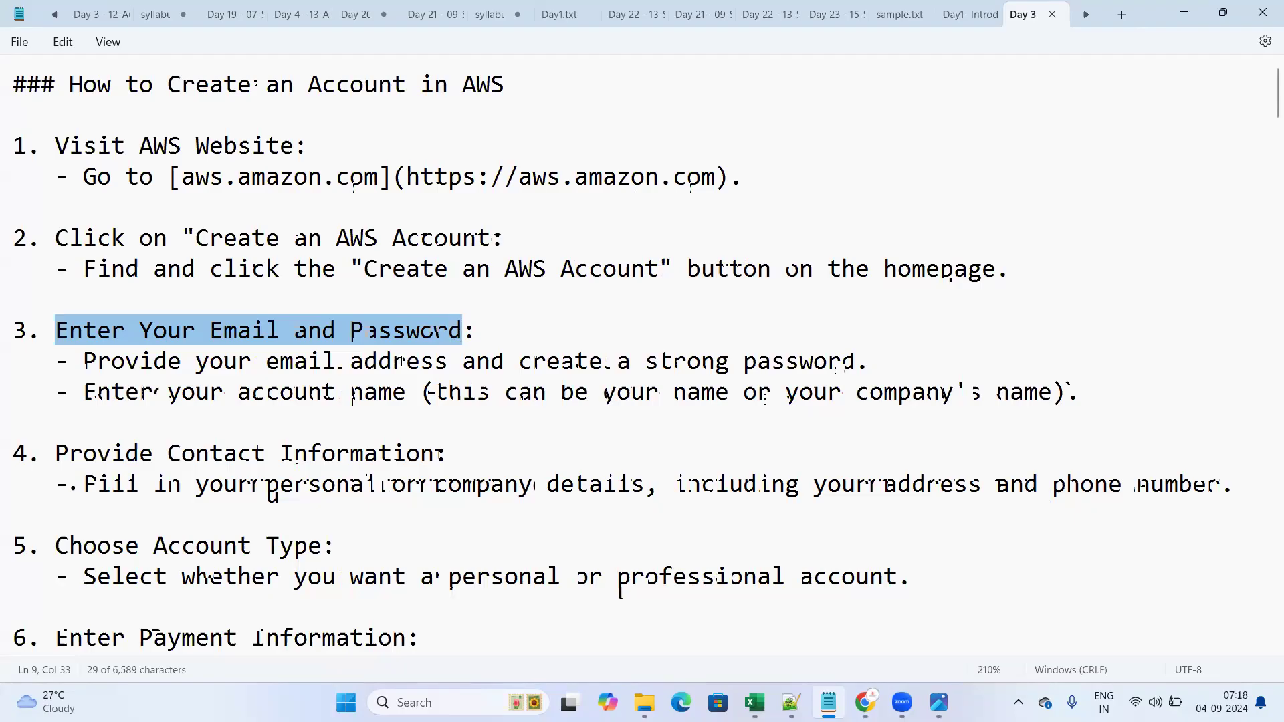
pyautogui.click(325, 362)
pyautogui.moveTo(269, 363); pyautogui.dragTo(463, 362)
pyautogui.scroll(-1, 180, 277)
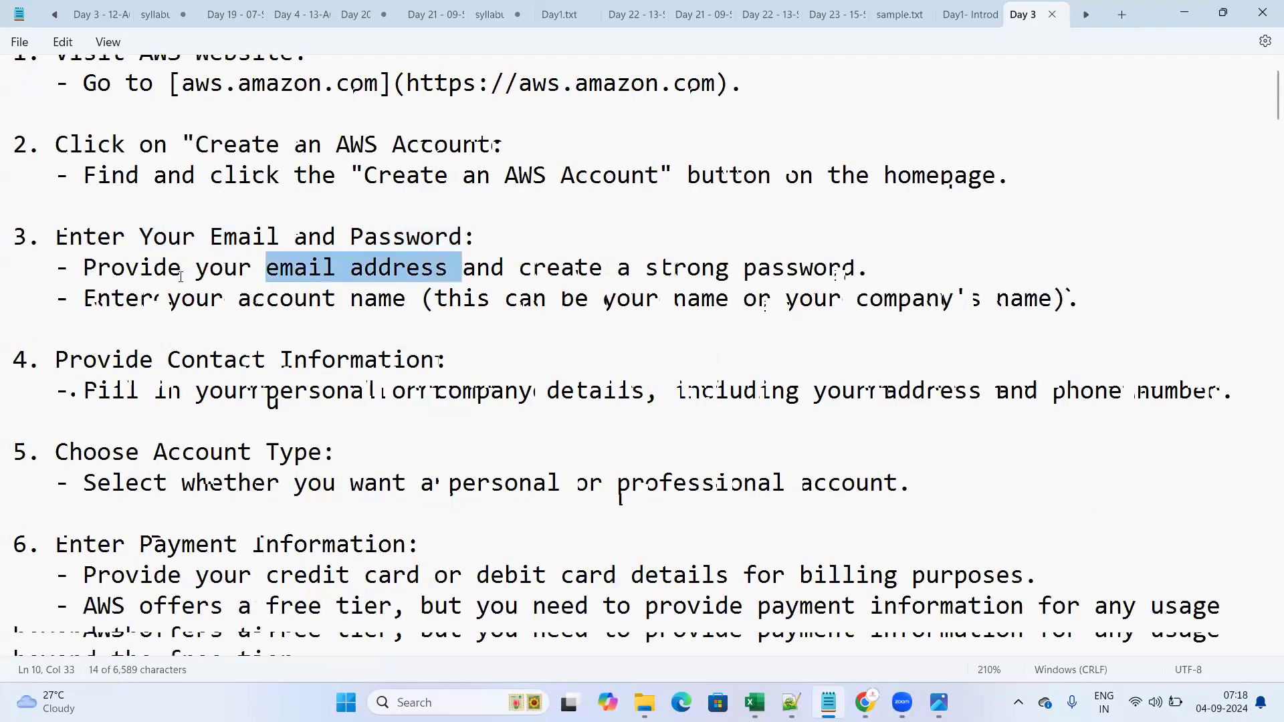
pyautogui.scroll(-1, 180, 276)
pyautogui.moveTo(199, 182); pyautogui.dragTo(409, 190)
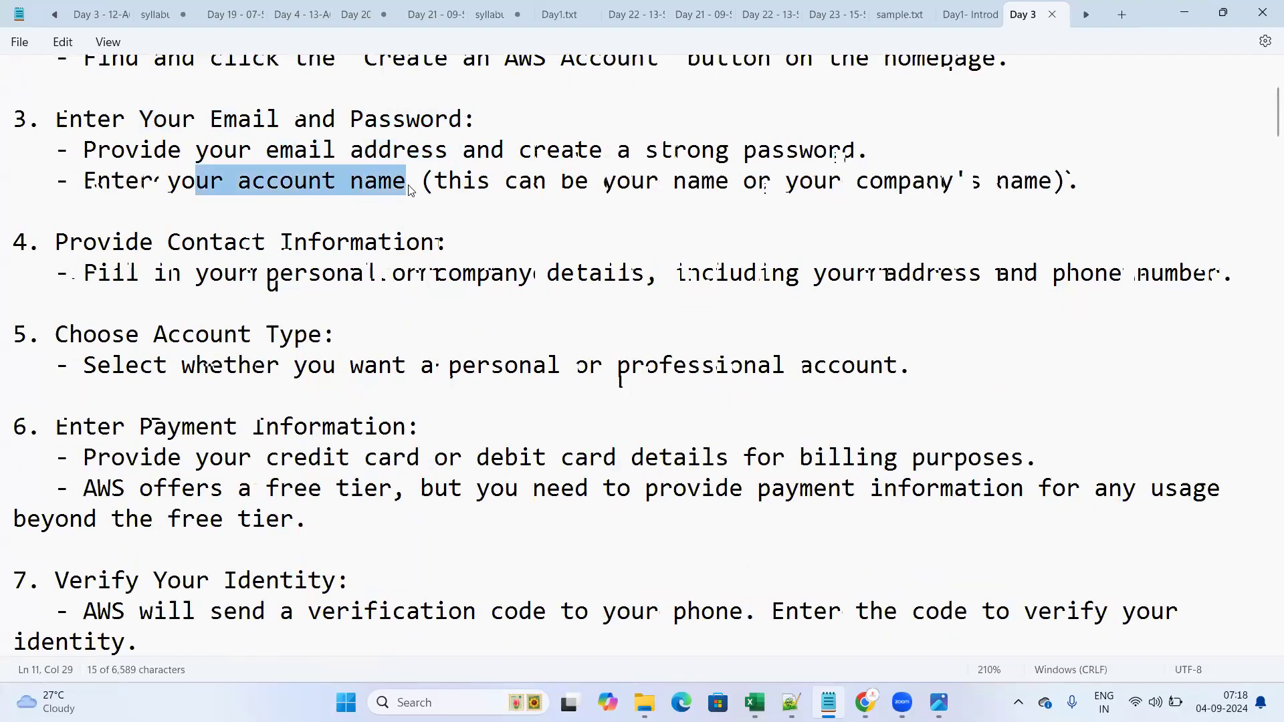
pyautogui.moveTo(491, 187); pyautogui.dragTo(1008, 202)
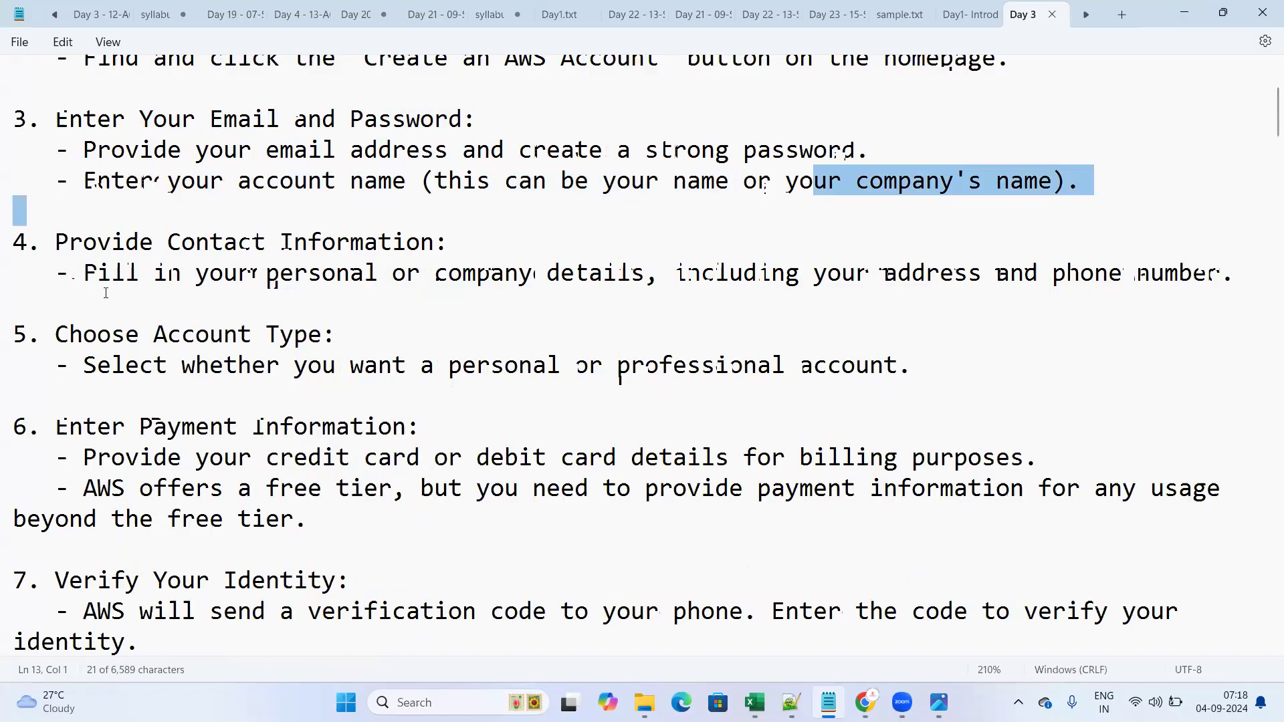
pyautogui.moveTo(69, 248); pyautogui.dragTo(238, 281)
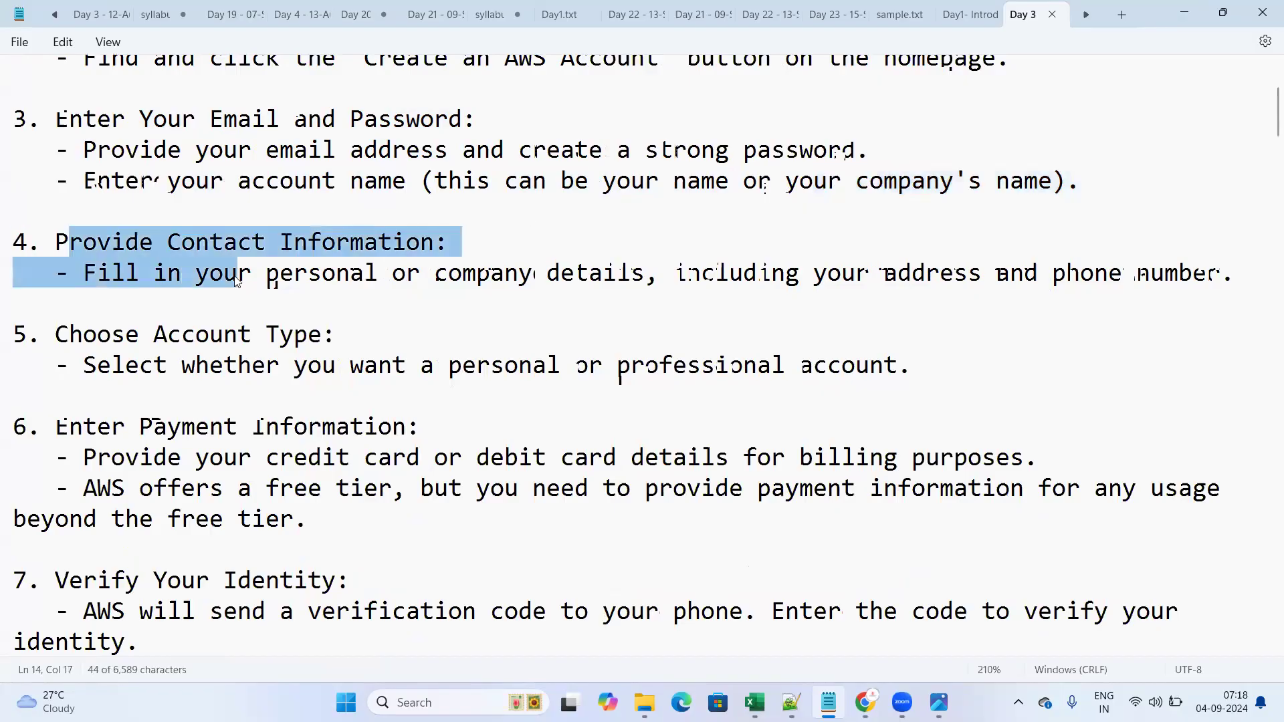
pyautogui.moveTo(634, 240); pyautogui.dragTo(635, 289)
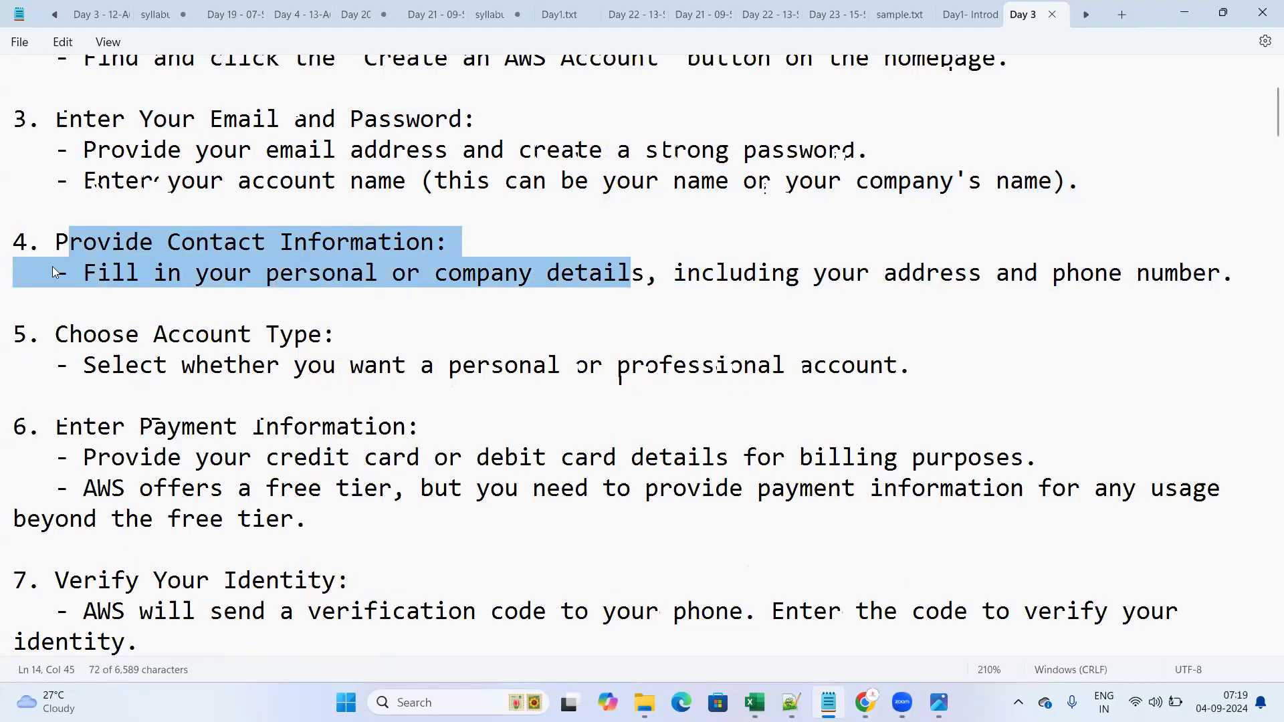
pyautogui.moveTo(59, 228); pyautogui.dragTo(441, 273)
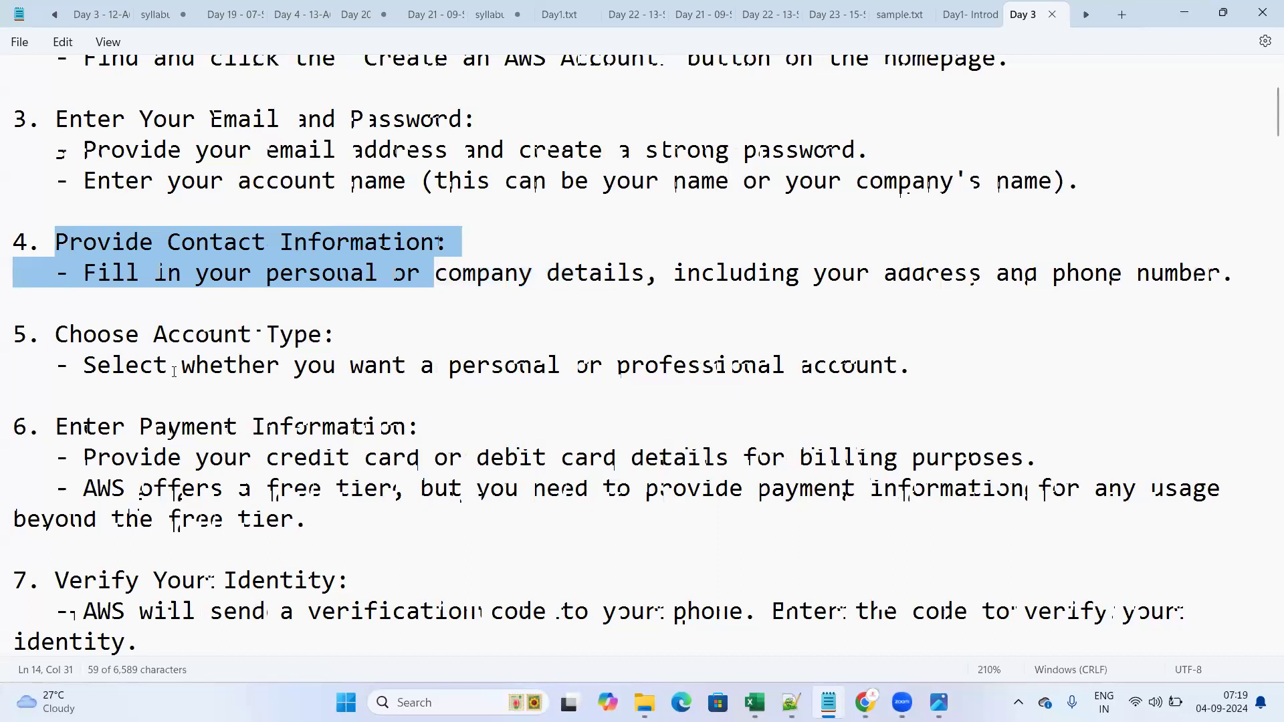
pyautogui.moveTo(56, 334); pyautogui.dragTo(358, 326)
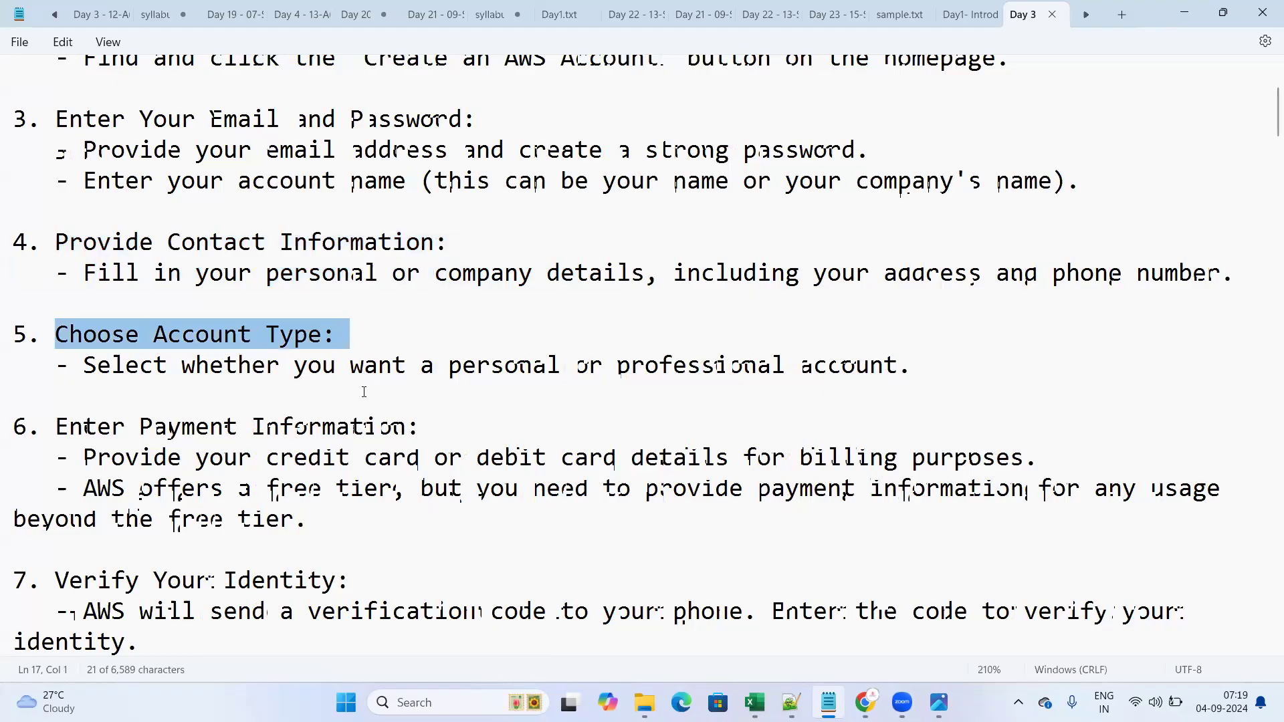
pyautogui.moveTo(308, 367); pyautogui.dragTo(589, 368)
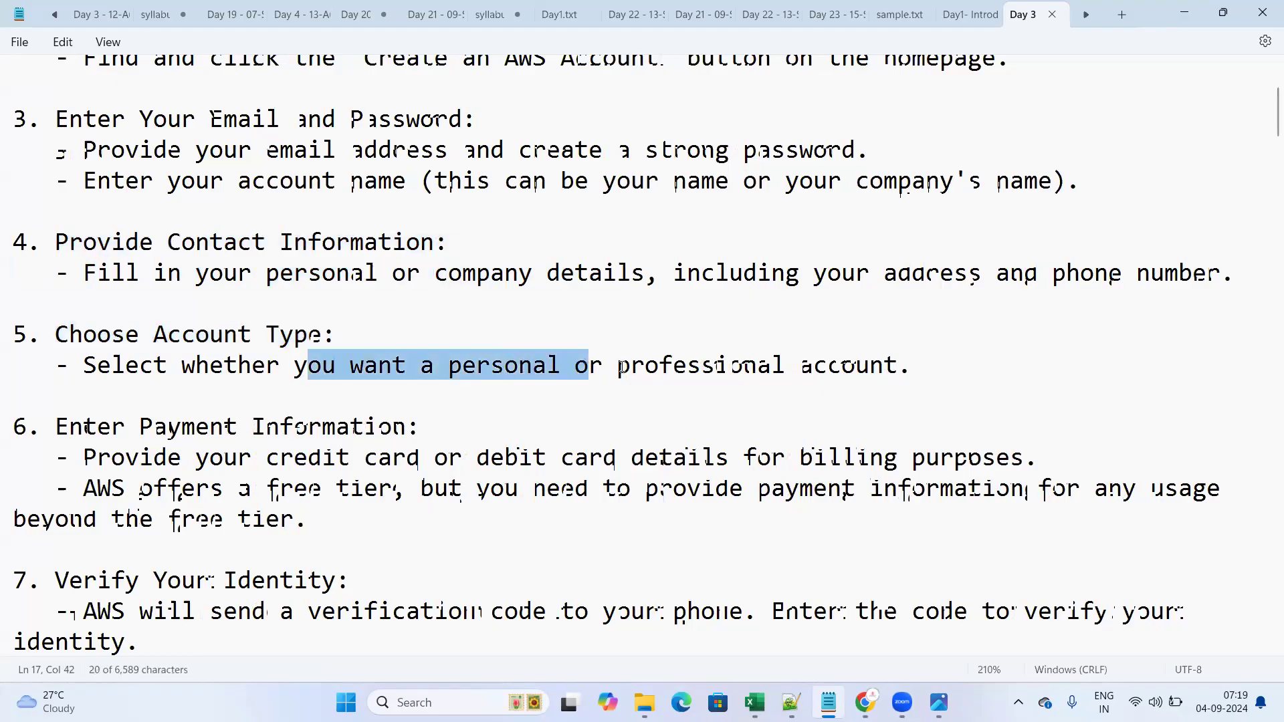
pyautogui.moveTo(953, 369); pyautogui.dragTo(641, 377)
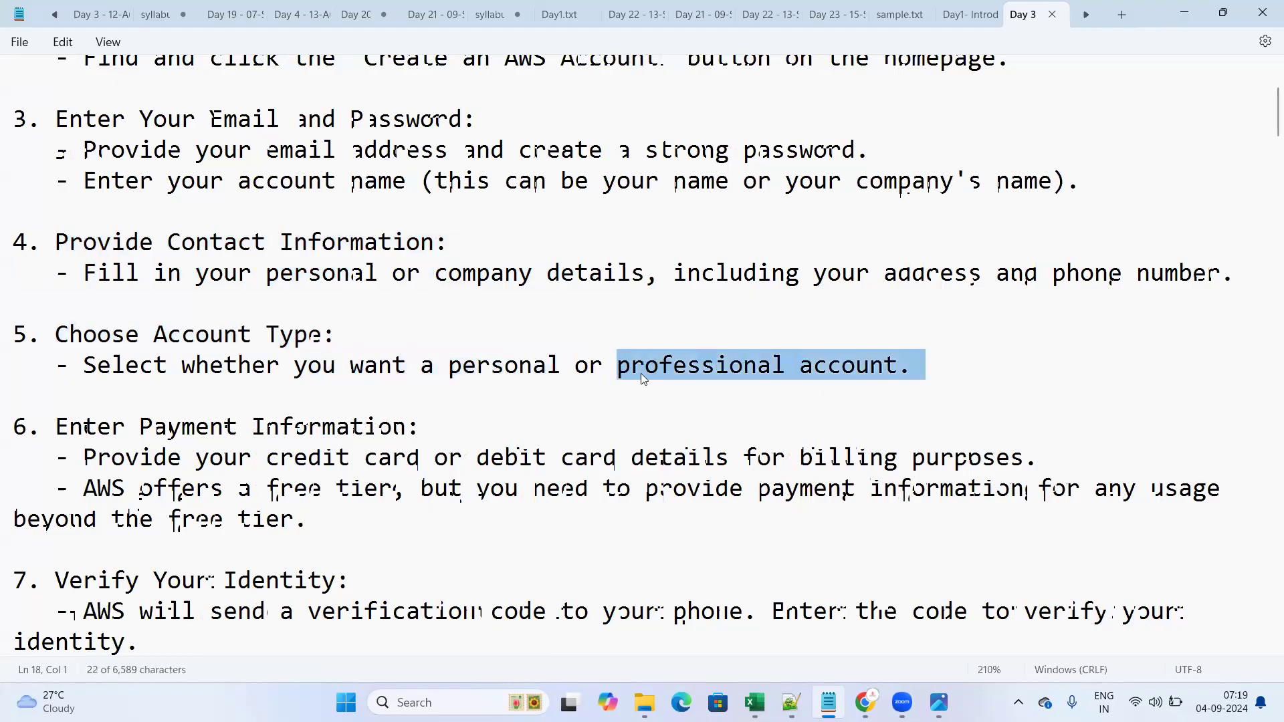
pyautogui.click(390, 402)
pyautogui.moveTo(306, 366); pyautogui.dragTo(561, 366)
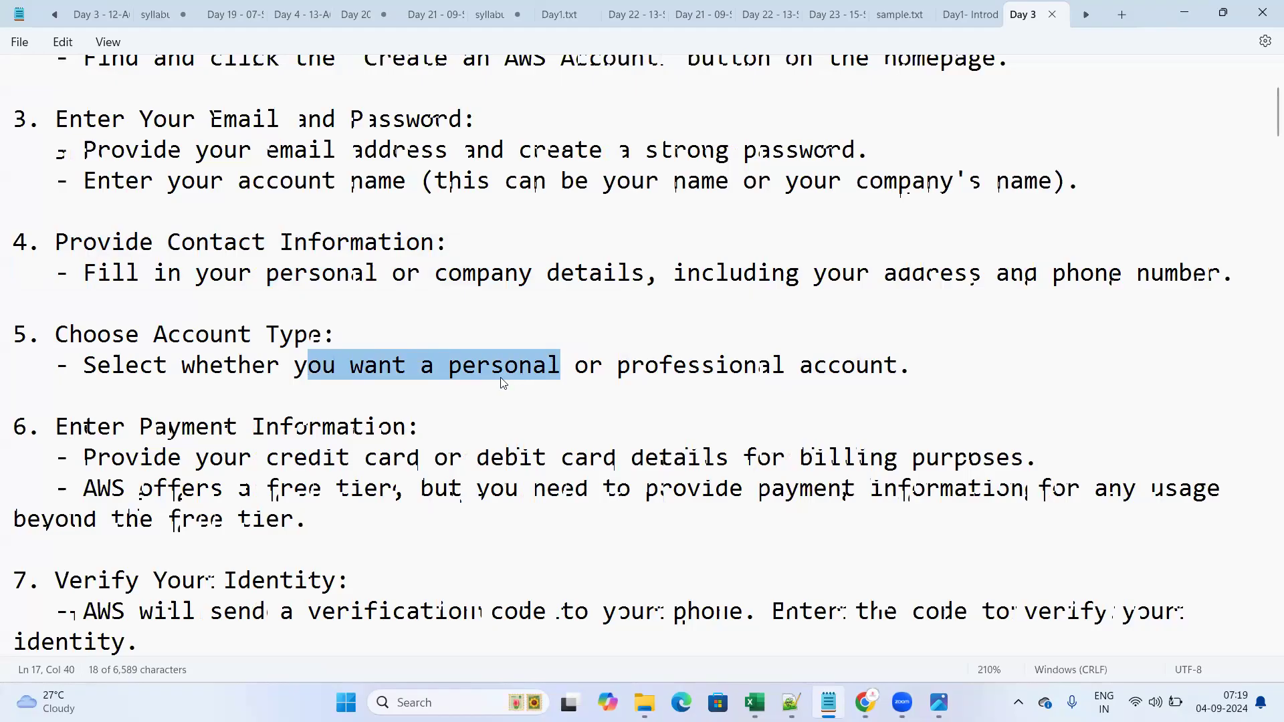
pyautogui.moveTo(65, 453); pyautogui.dragTo(354, 527)
pyautogui.click(354, 525)
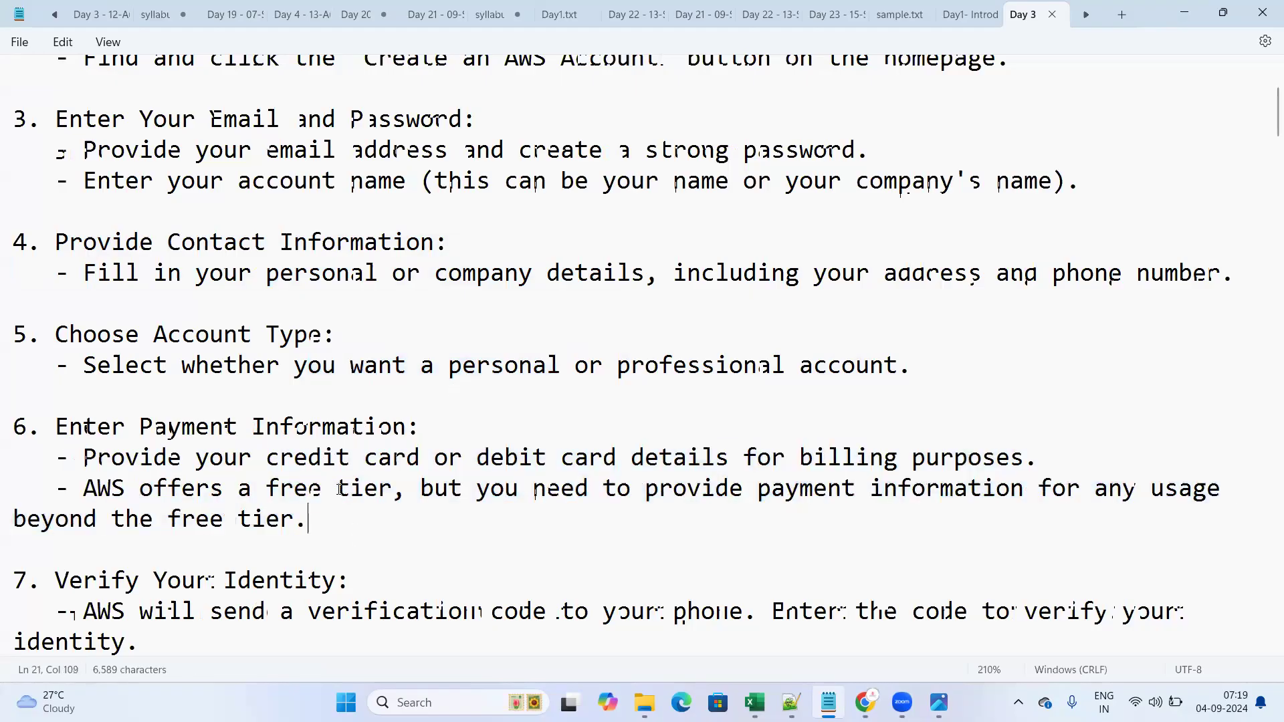
pyautogui.click(266, 458)
pyautogui.keyDown('shift'); pyautogui.click(420, 462); pyautogui.keyUp('shift')
pyautogui.moveTo(649, 463); pyautogui.dragTo(741, 463)
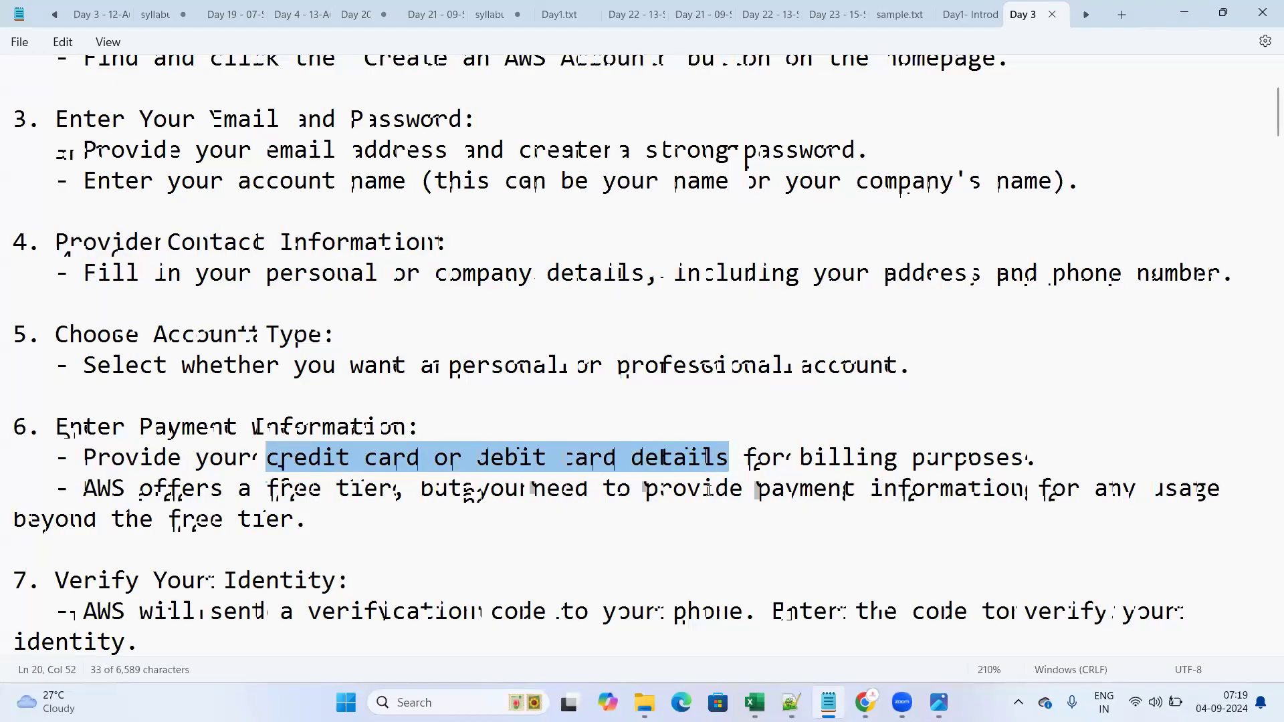
pyautogui.click(428, 532)
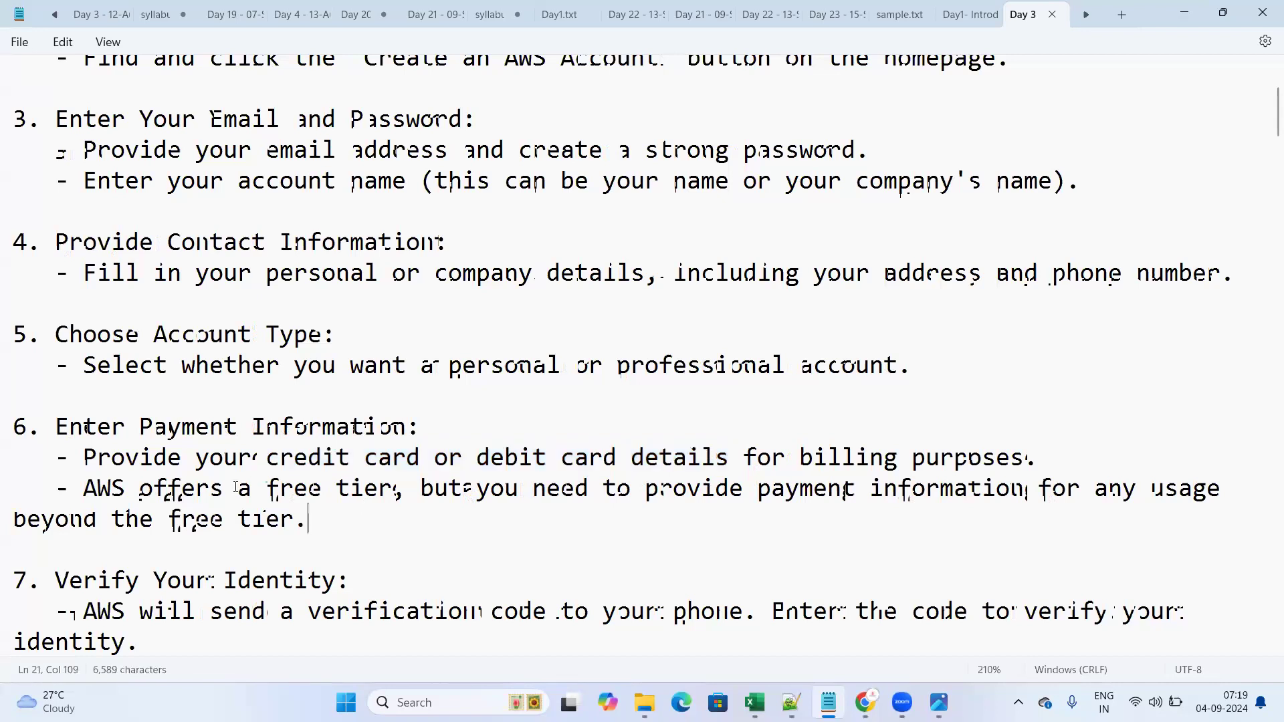
pyautogui.scroll(3, 398, 407)
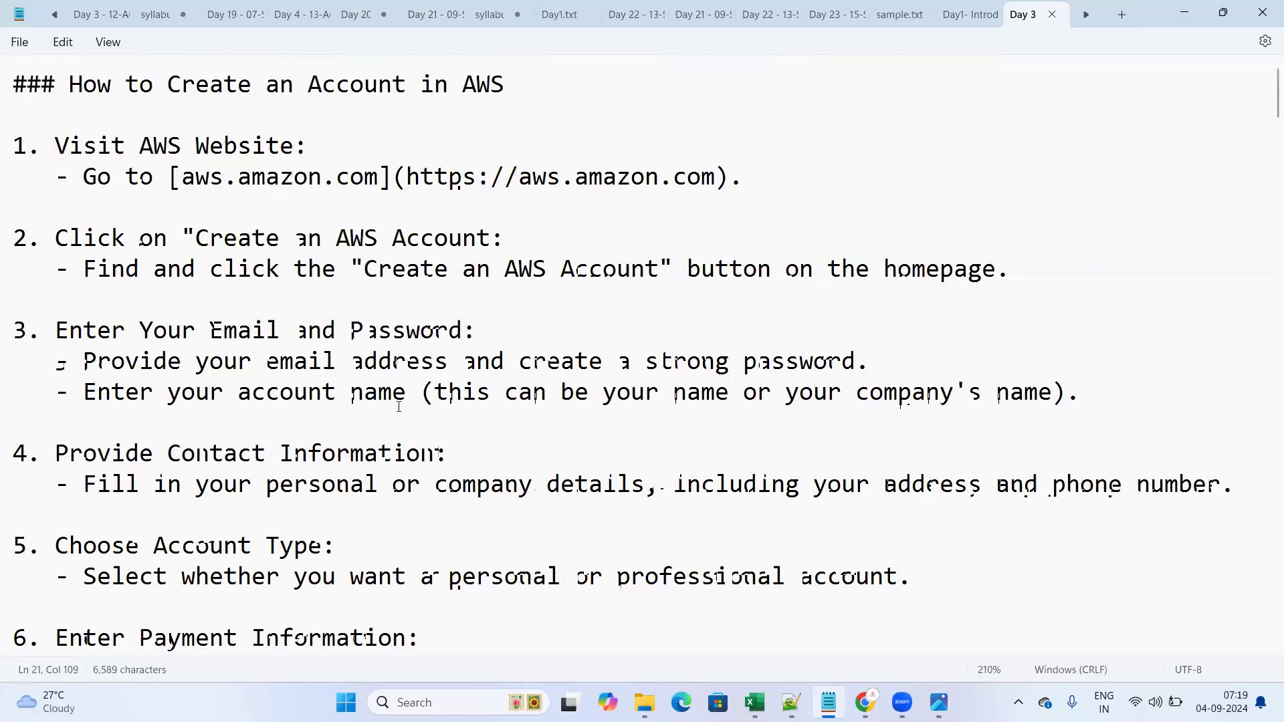
pyautogui.scroll(-4, 505, 432)
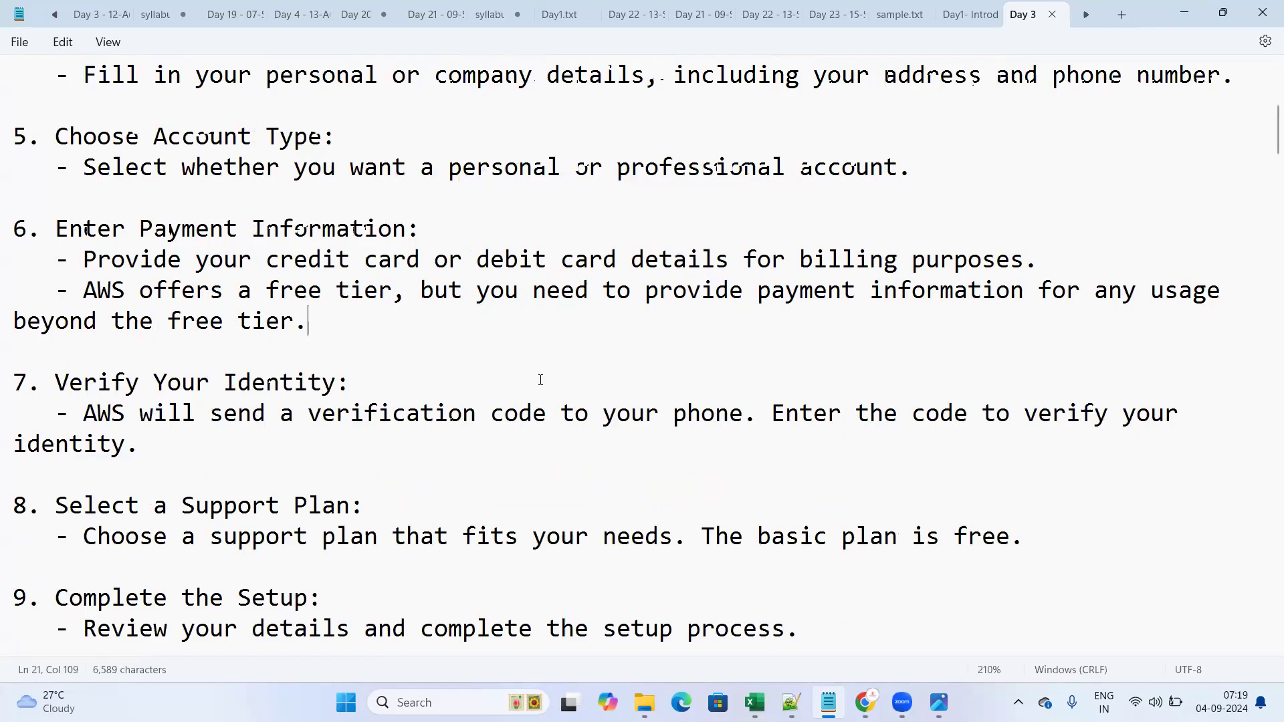
pyautogui.scroll(1, 540, 380)
pyautogui.scroll(-1, 541, 380)
pyautogui.moveTo(56, 229); pyautogui.dragTo(307, 336)
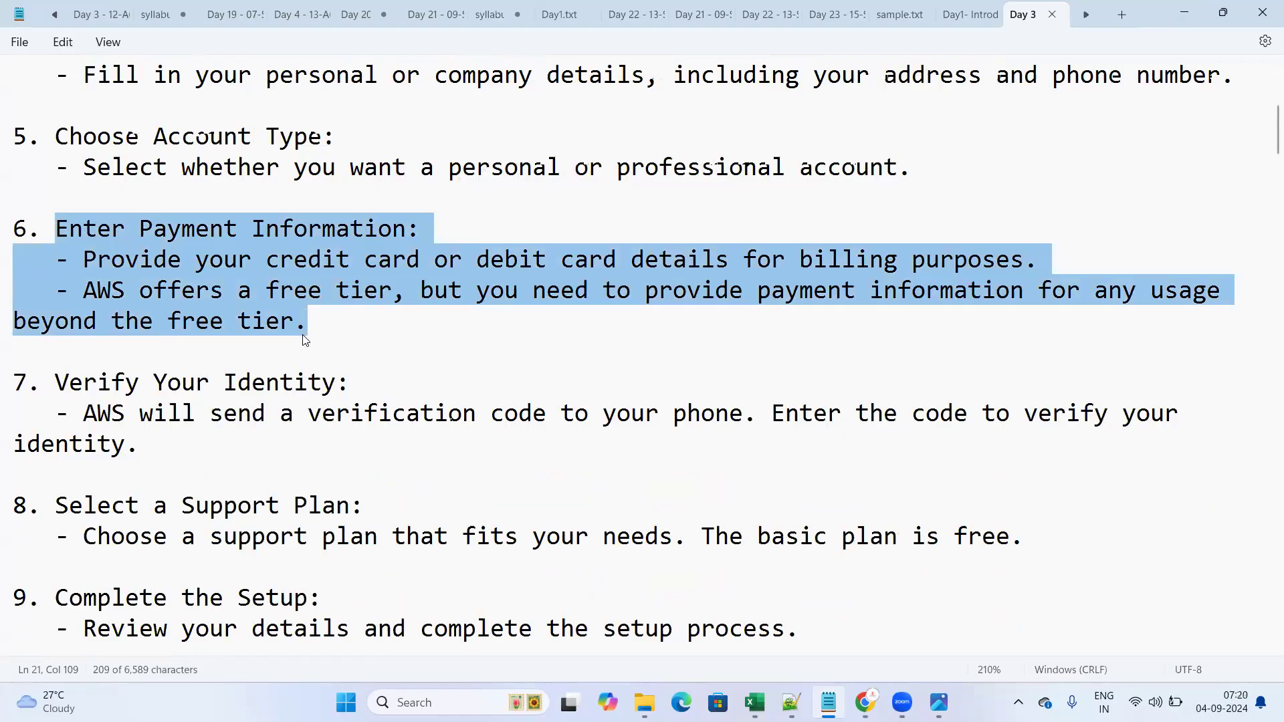
pyautogui.click(341, 314)
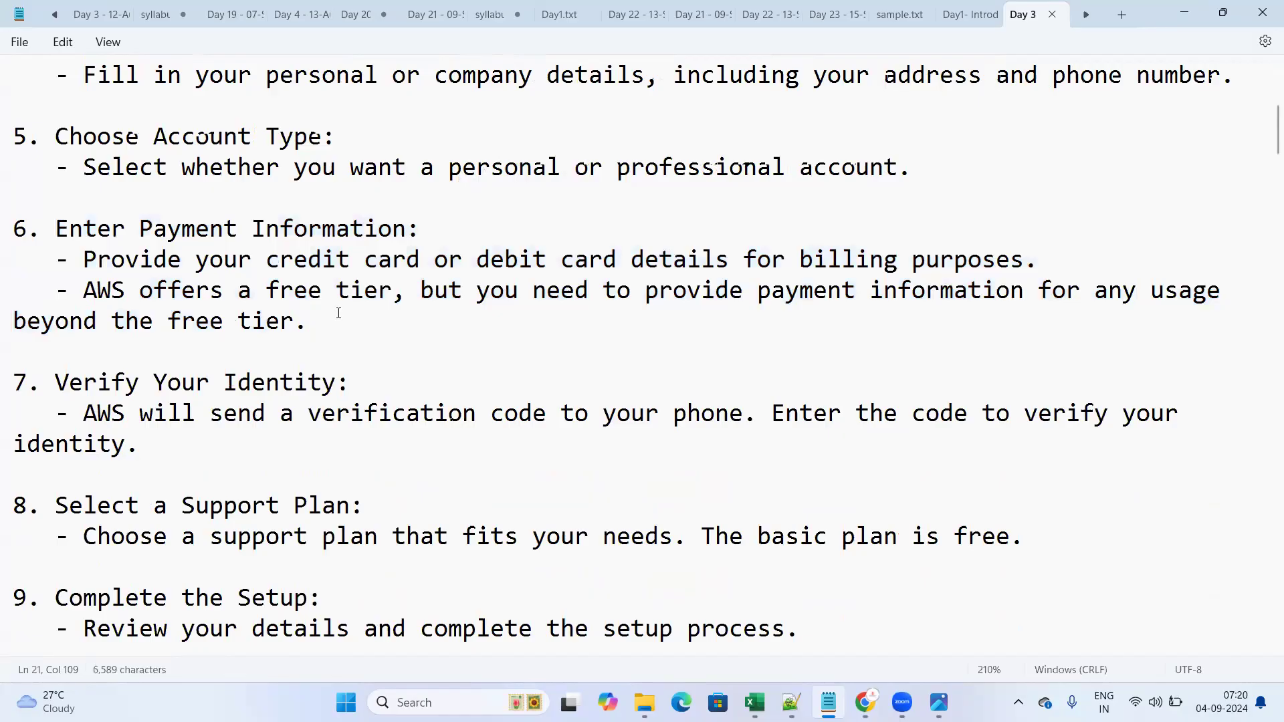
pyautogui.click(85, 292)
pyautogui.moveTo(87, 294); pyautogui.dragTo(395, 296)
pyautogui.click(390, 322)
pyautogui.moveTo(267, 262); pyautogui.dragTo(619, 274)
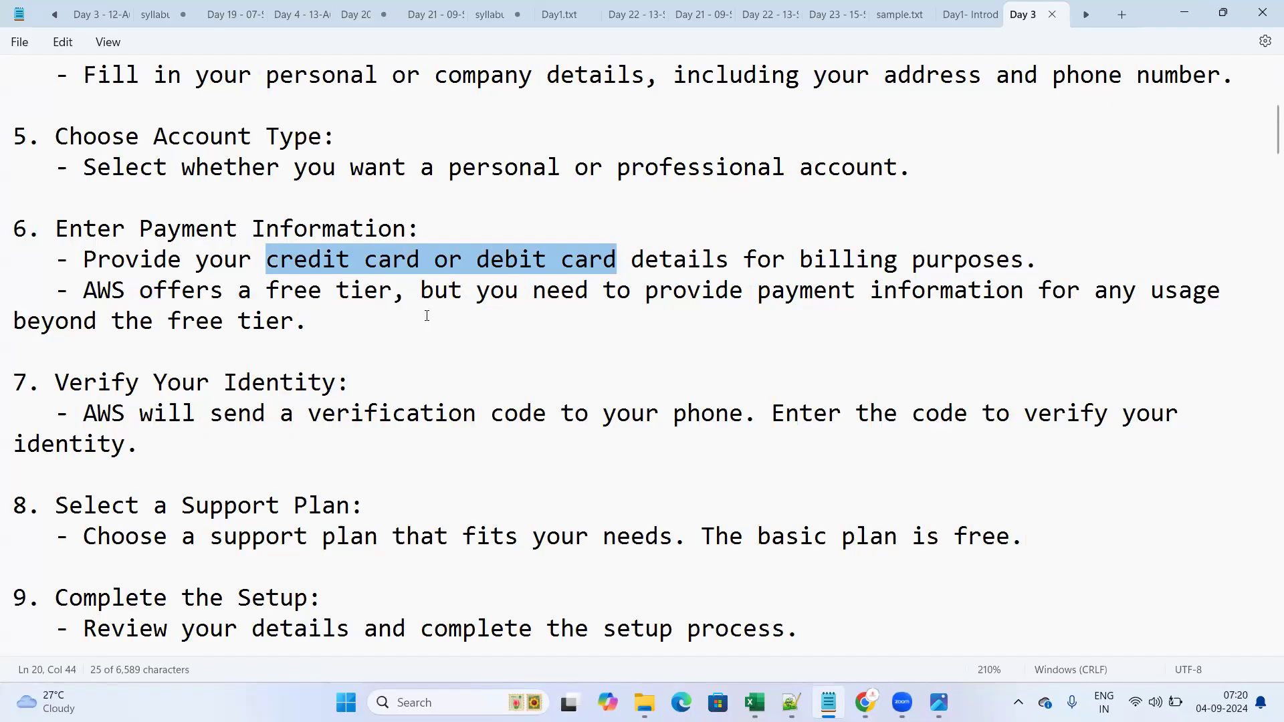
pyautogui.click(335, 334)
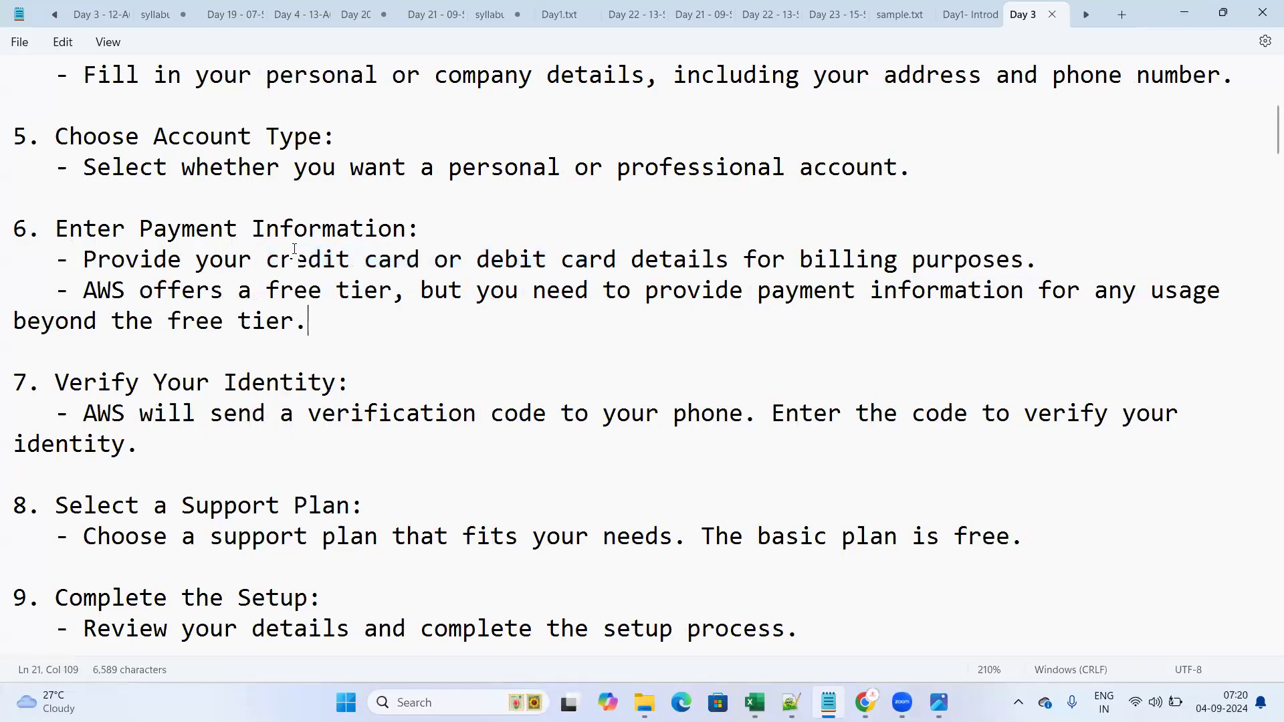
pyautogui.moveTo(267, 261); pyautogui.dragTo(725, 267)
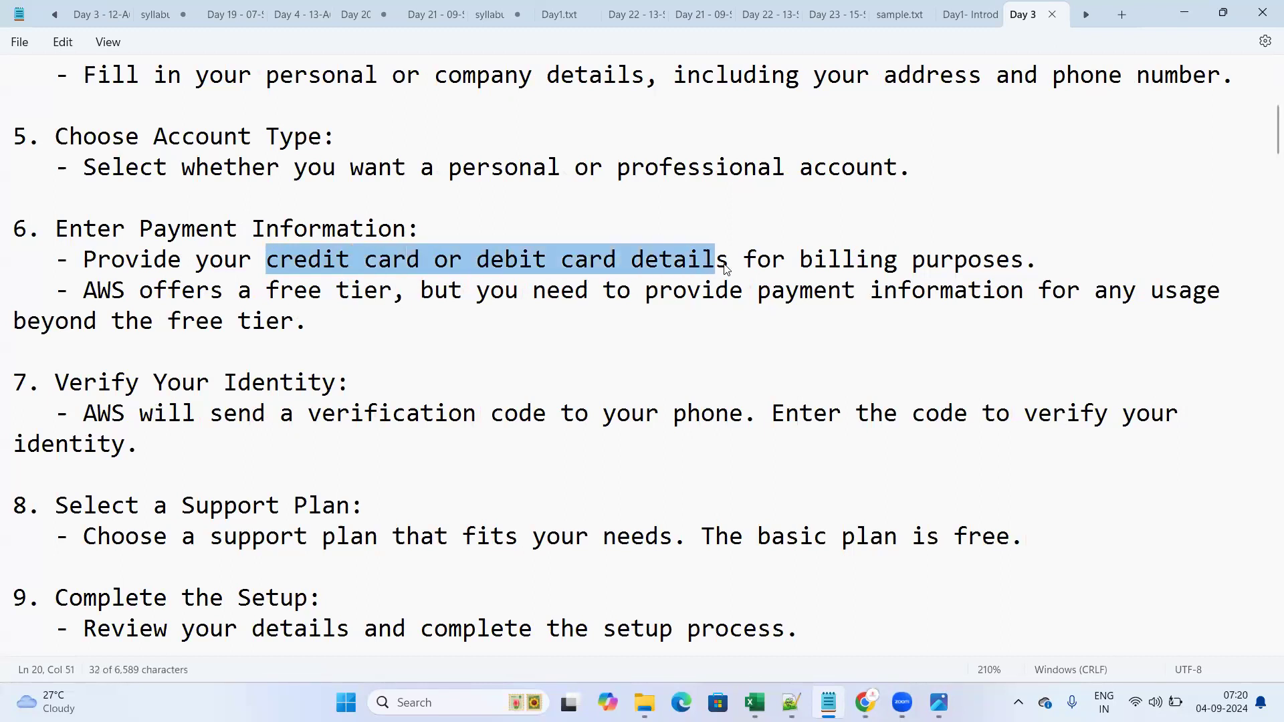
pyautogui.click(493, 327)
pyautogui.moveTo(69, 291); pyautogui.dragTo(402, 293)
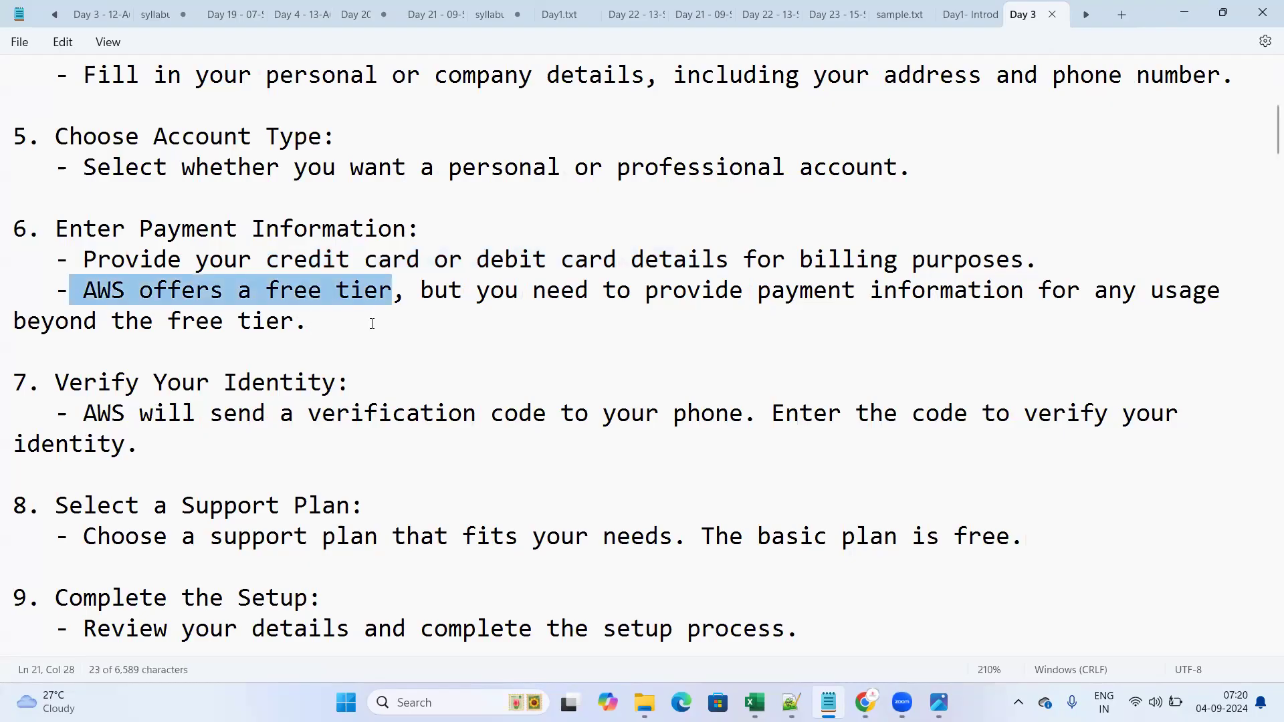
pyautogui.click(97, 291)
pyautogui.moveTo(83, 291); pyautogui.dragTo(392, 289)
pyautogui.moveTo(645, 293); pyautogui.dragTo(825, 294)
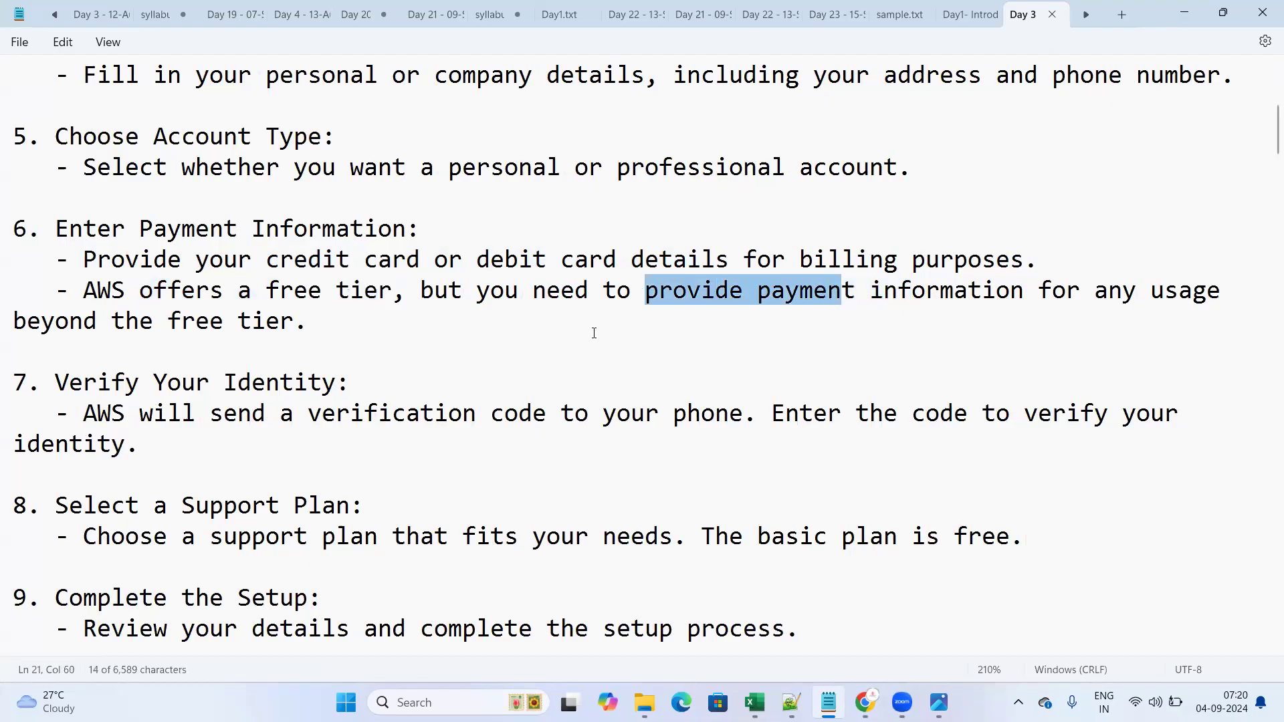
pyautogui.click(214, 347)
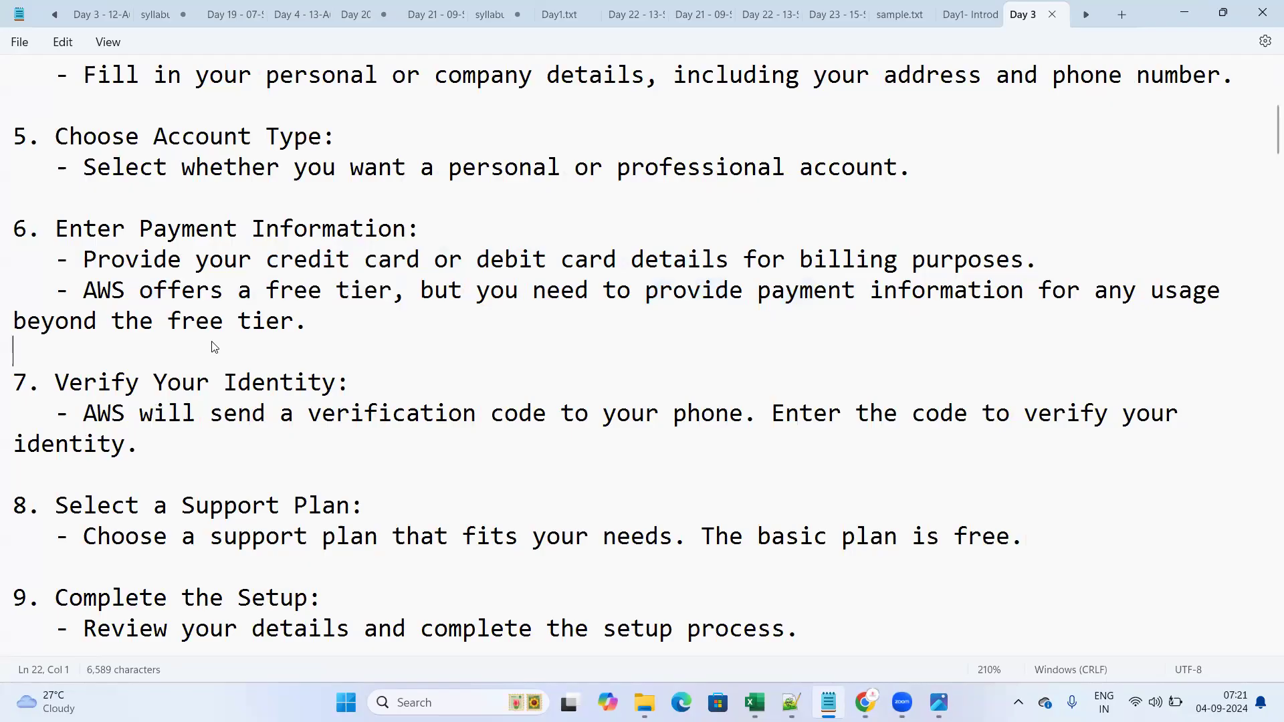
pyautogui.moveTo(84, 289); pyautogui.dragTo(390, 294)
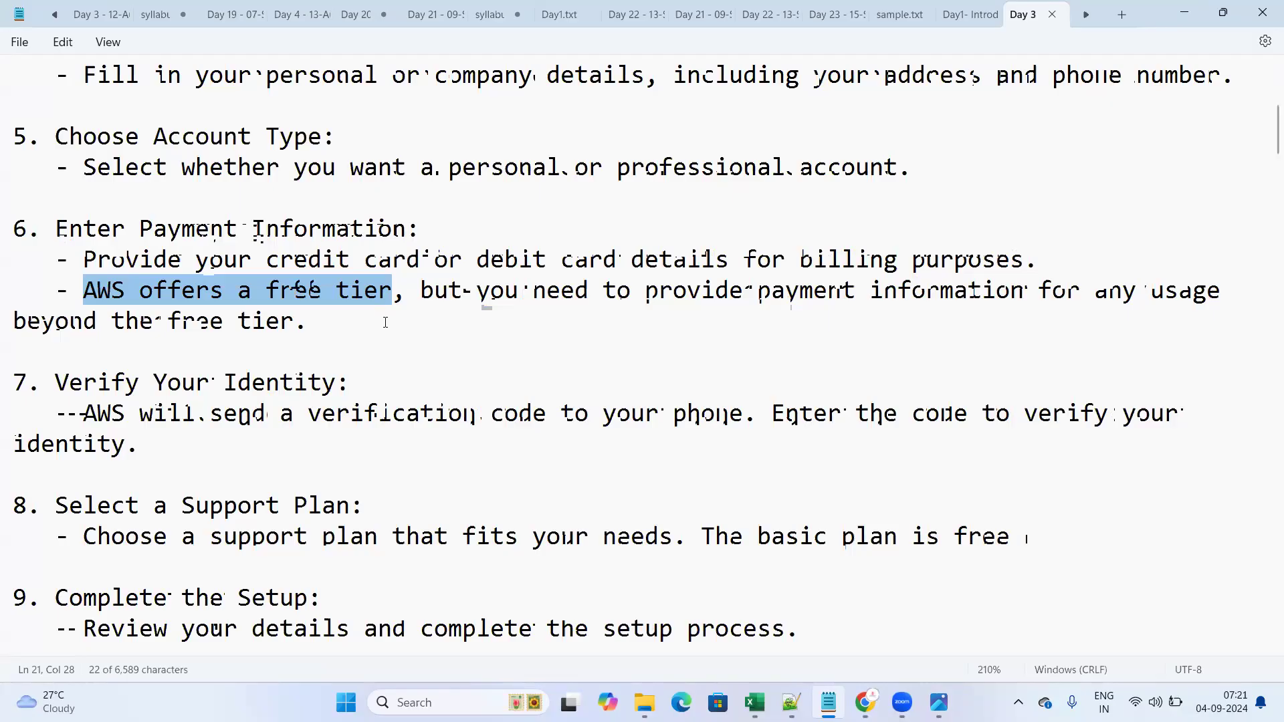
pyautogui.click(366, 350)
pyautogui.moveTo(83, 291); pyautogui.dragTo(395, 299)
pyautogui.press('Left')
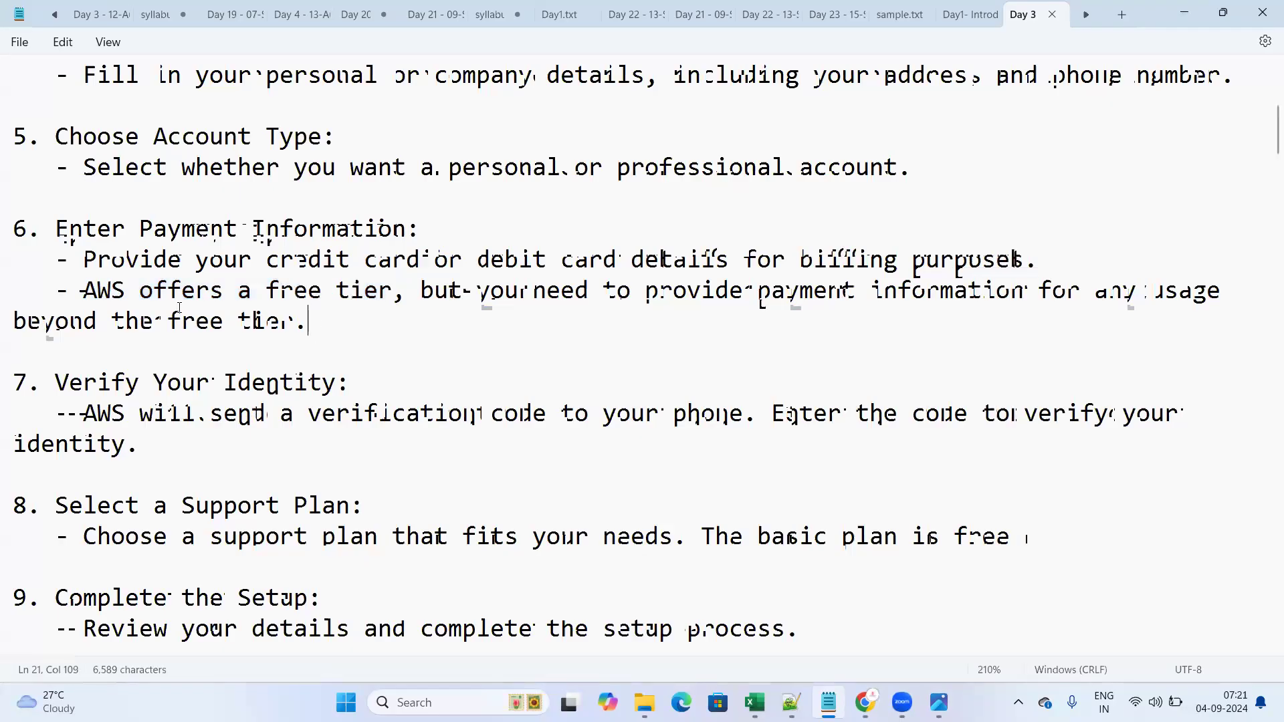
pyautogui.hotkey('ctrl', 'shift', 'Right')
pyautogui.hotkey('ctrl', 'shift', 'Right')
pyautogui.hotkey('ctrl', 'shift', 'Right')
pyautogui.hotkey('ctrl', 'shift', 'Right')
pyautogui.hotkey('ctrl', 'shift', 'Right')
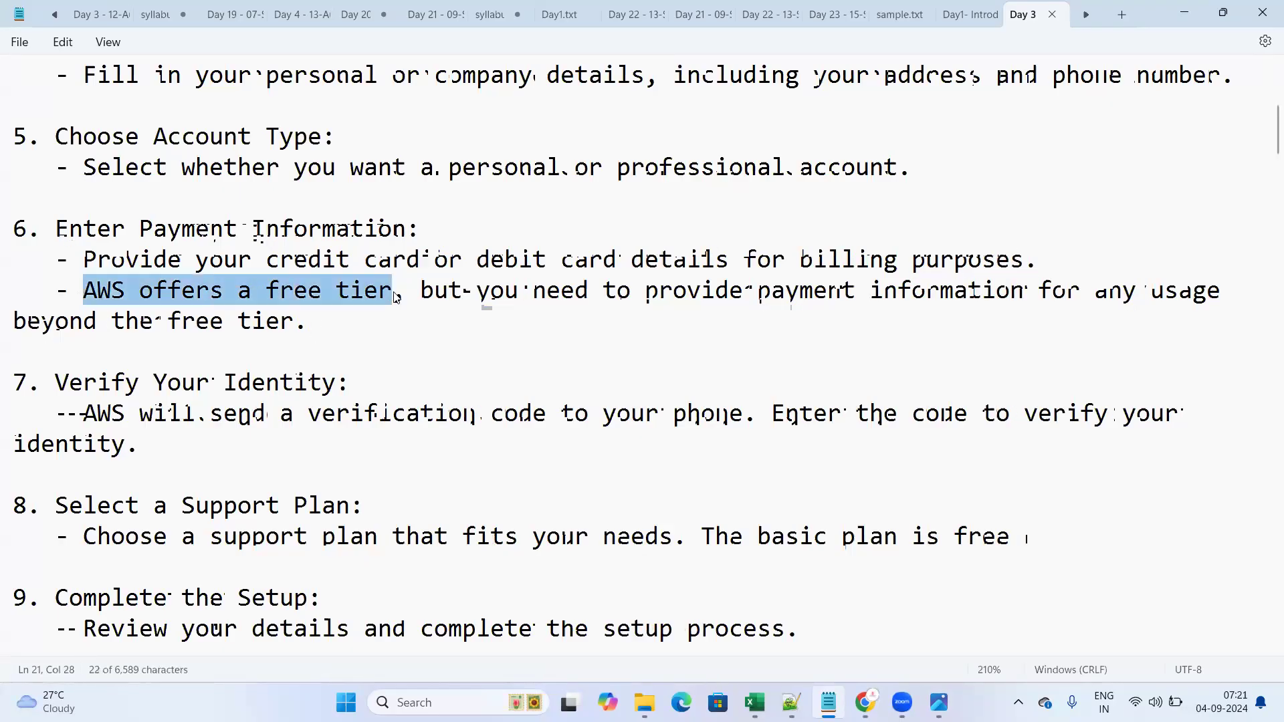
pyautogui.click(345, 335)
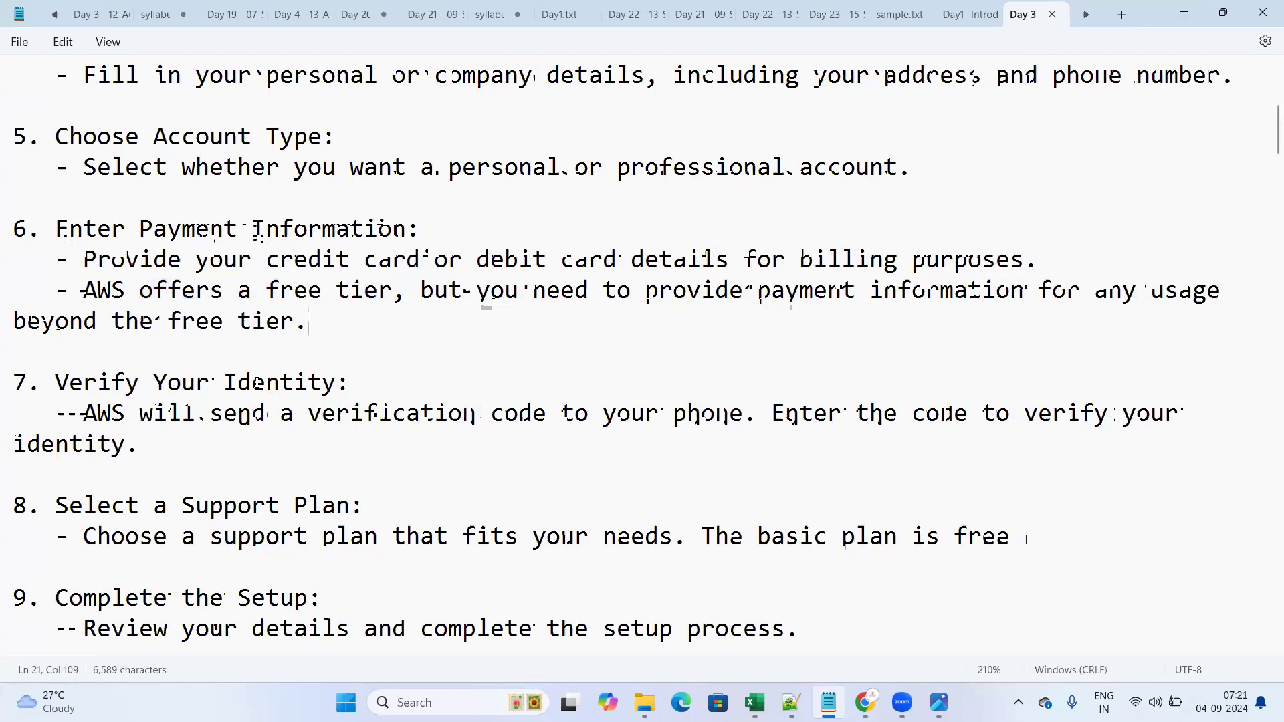
pyautogui.scroll(-2, 242, 442)
pyautogui.scroll(1, 247, 332)
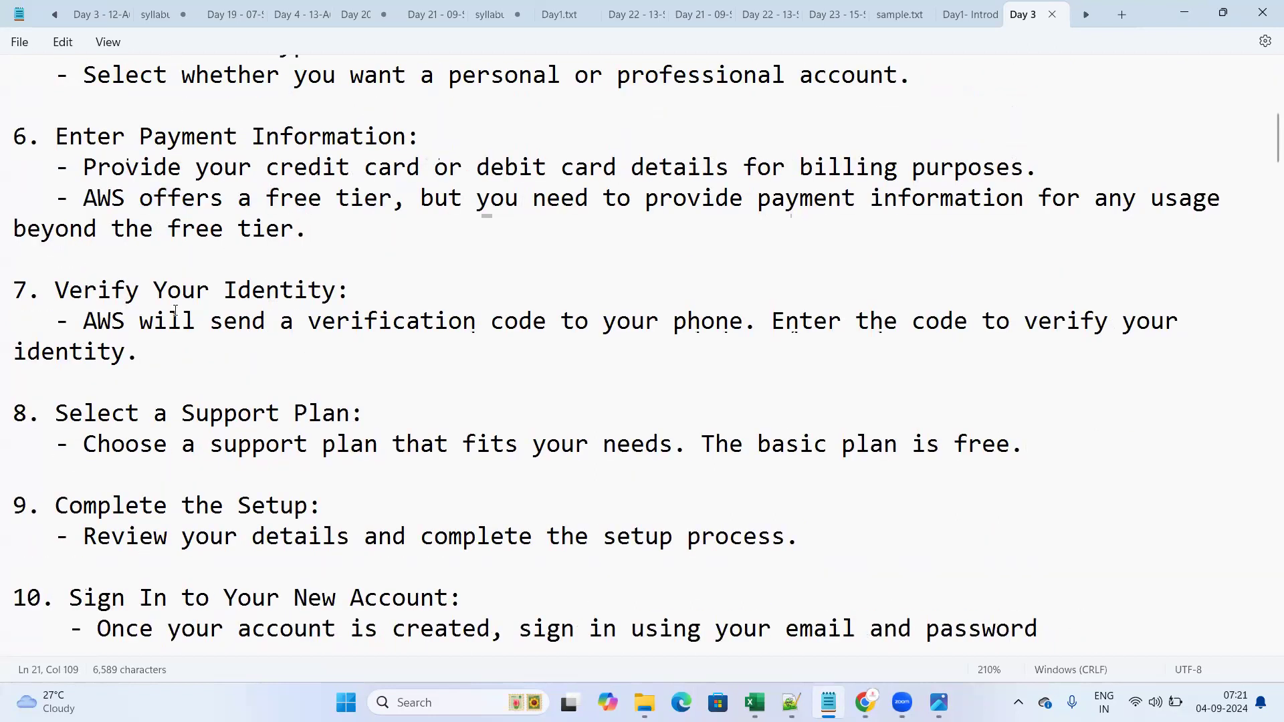
pyautogui.moveTo(58, 314); pyautogui.dragTo(171, 373)
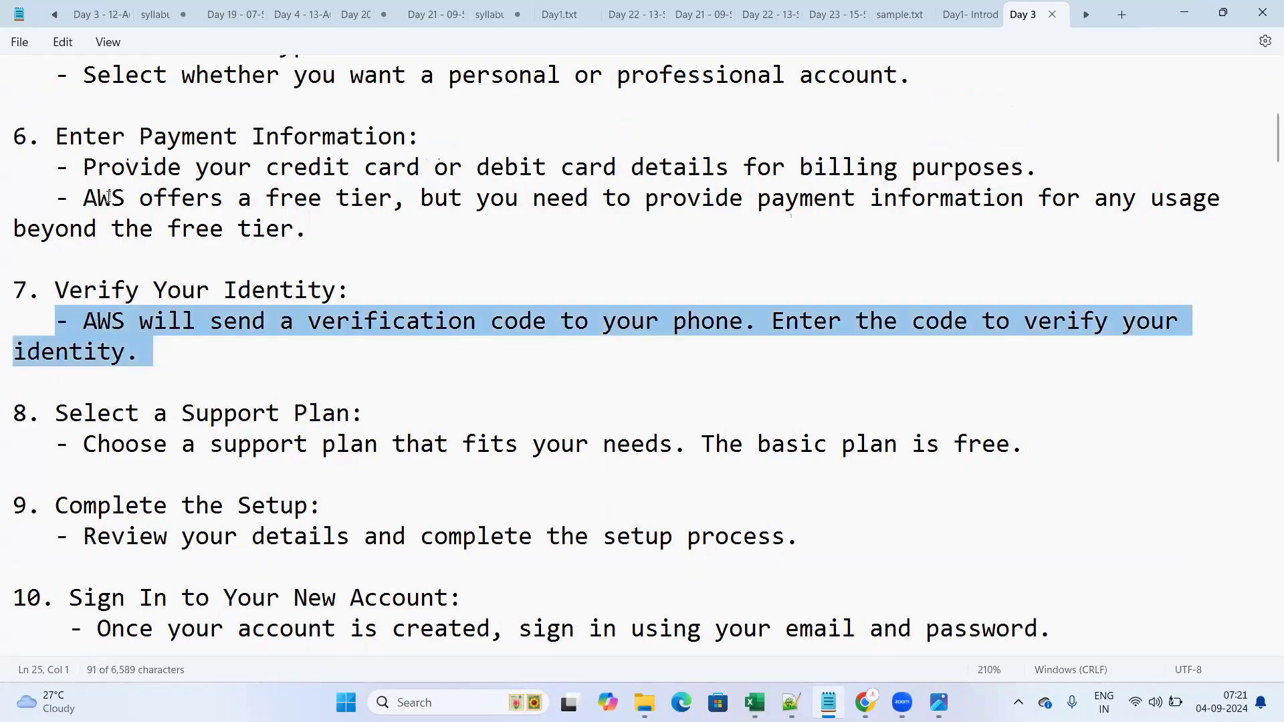
pyautogui.moveTo(69, 170); pyautogui.dragTo(659, 200)
pyautogui.moveTo(742, 172); pyautogui.dragTo(741, 172)
pyautogui.moveTo(61, 315); pyautogui.dragTo(316, 353)
pyautogui.moveTo(67, 416); pyautogui.dragTo(357, 425)
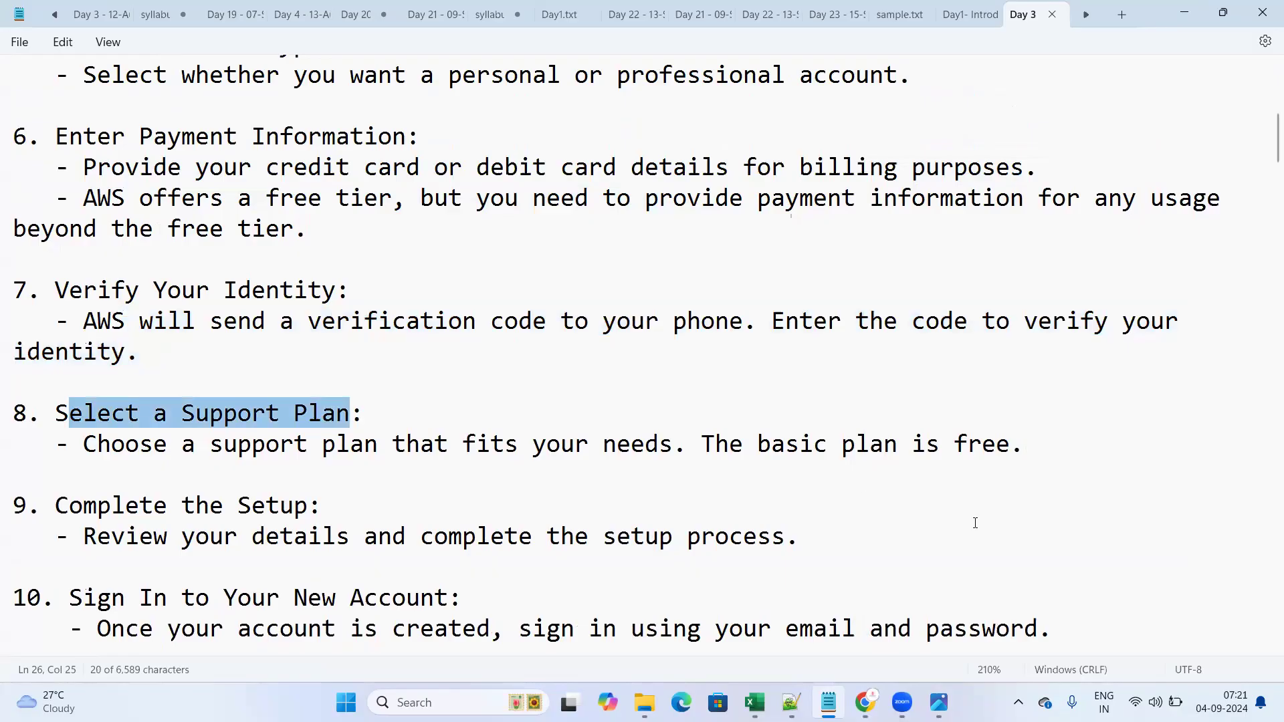
pyautogui.moveTo(702, 447); pyautogui.dragTo(1059, 447)
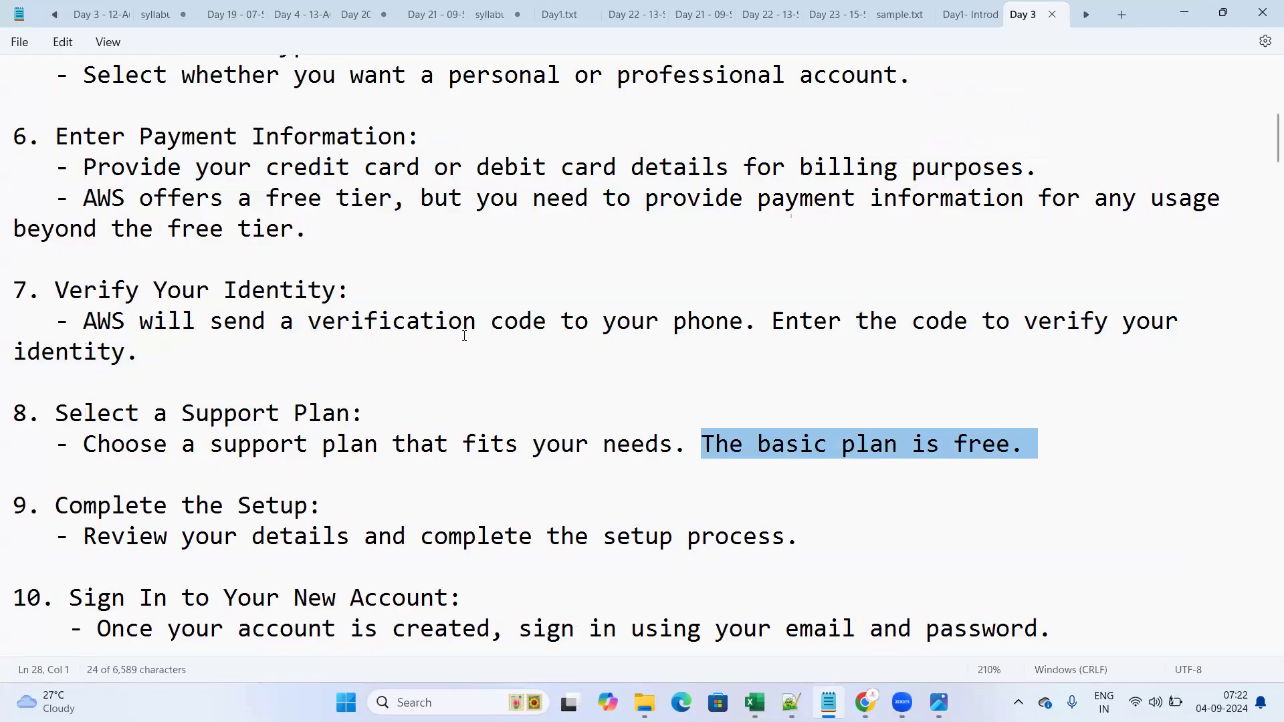
pyautogui.scroll(-1, 382, 452)
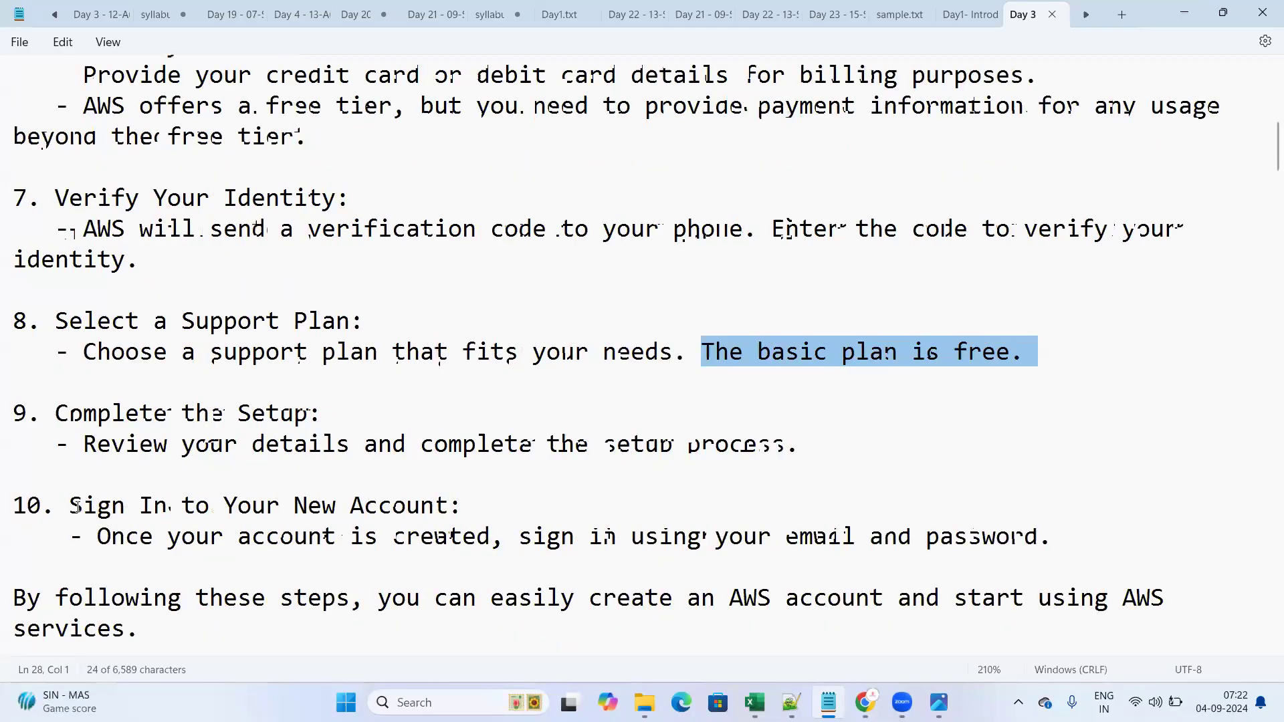
pyautogui.moveTo(83, 505); pyautogui.dragTo(420, 508)
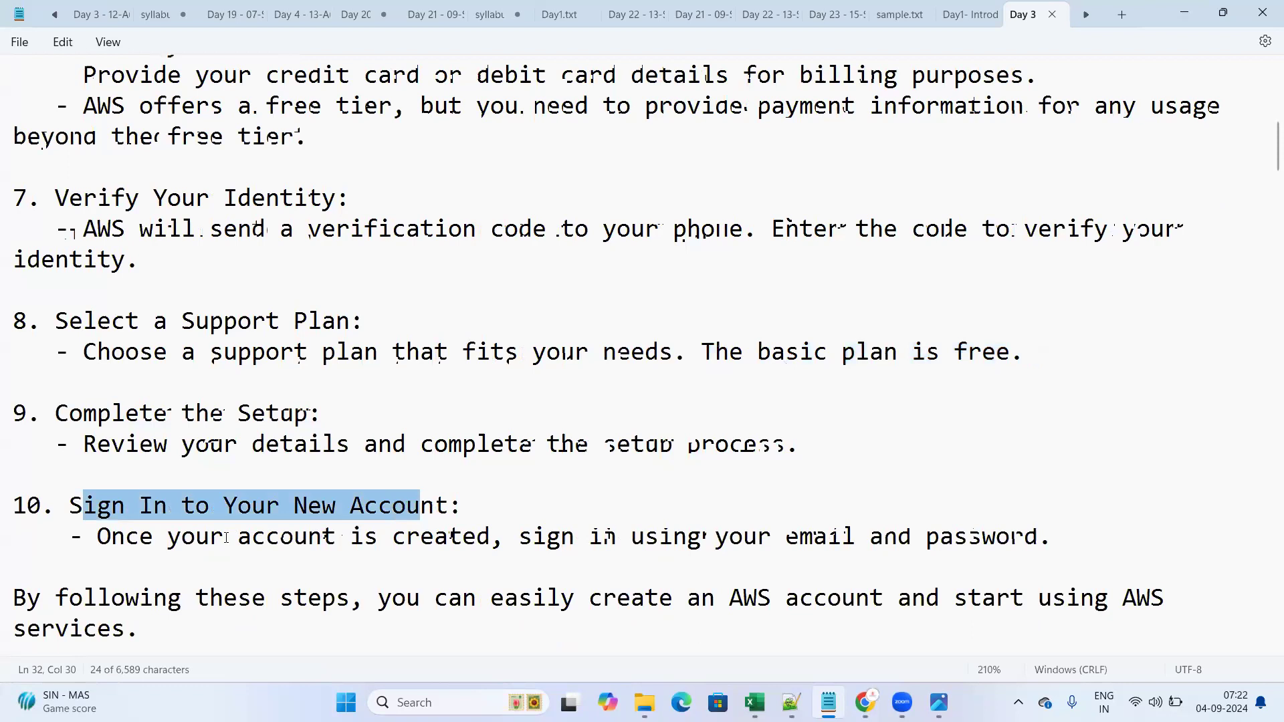
pyautogui.click(97, 537)
pyautogui.keyDown('shift'); pyautogui.click(466, 540); pyautogui.keyUp('shift')
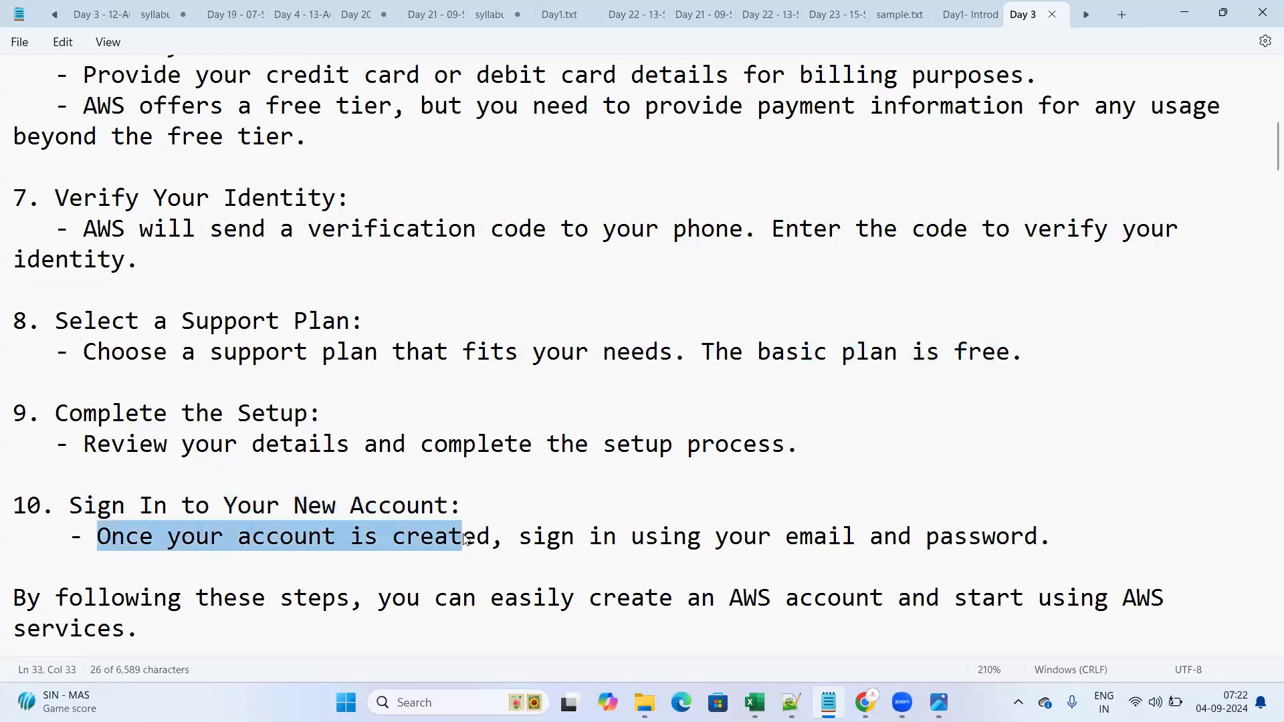
pyautogui.moveTo(520, 539); pyautogui.dragTo(618, 538)
pyautogui.keyDown('shift'); pyautogui.click(686, 539); pyautogui.keyUp('shift')
pyautogui.moveTo(752, 541); pyautogui.dragTo(1045, 544)
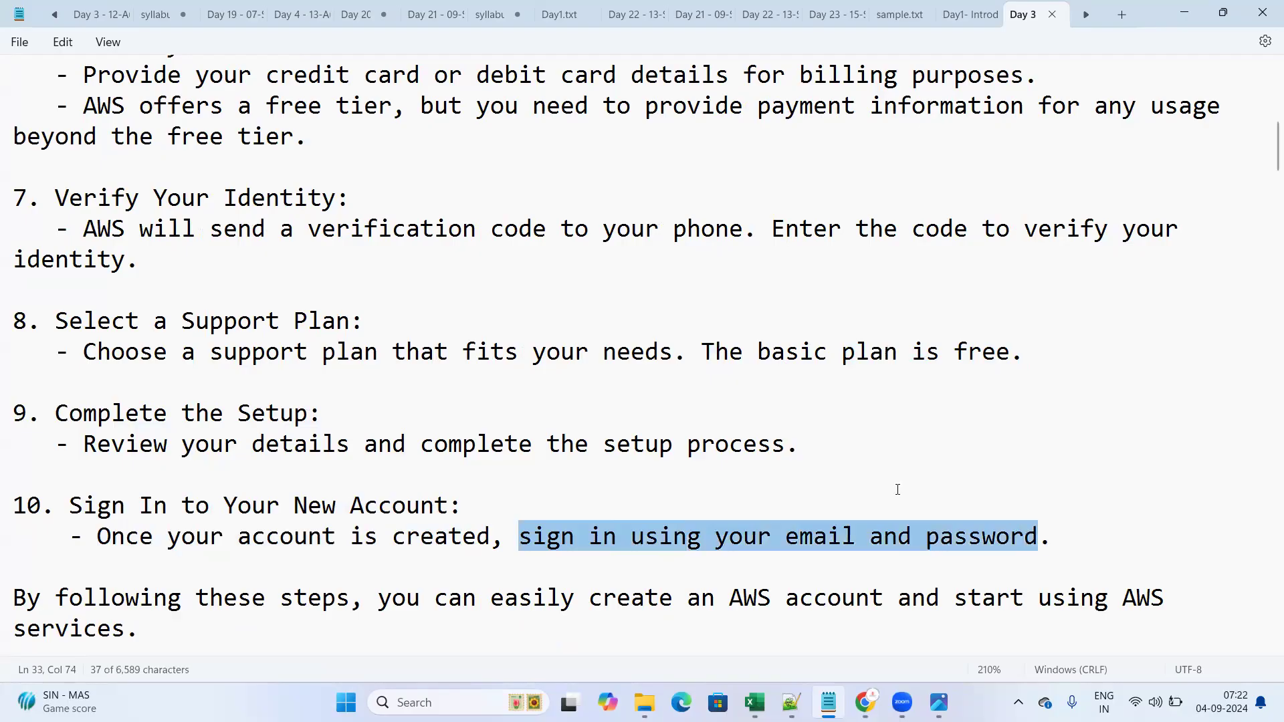
pyautogui.scroll(5, 897, 489)
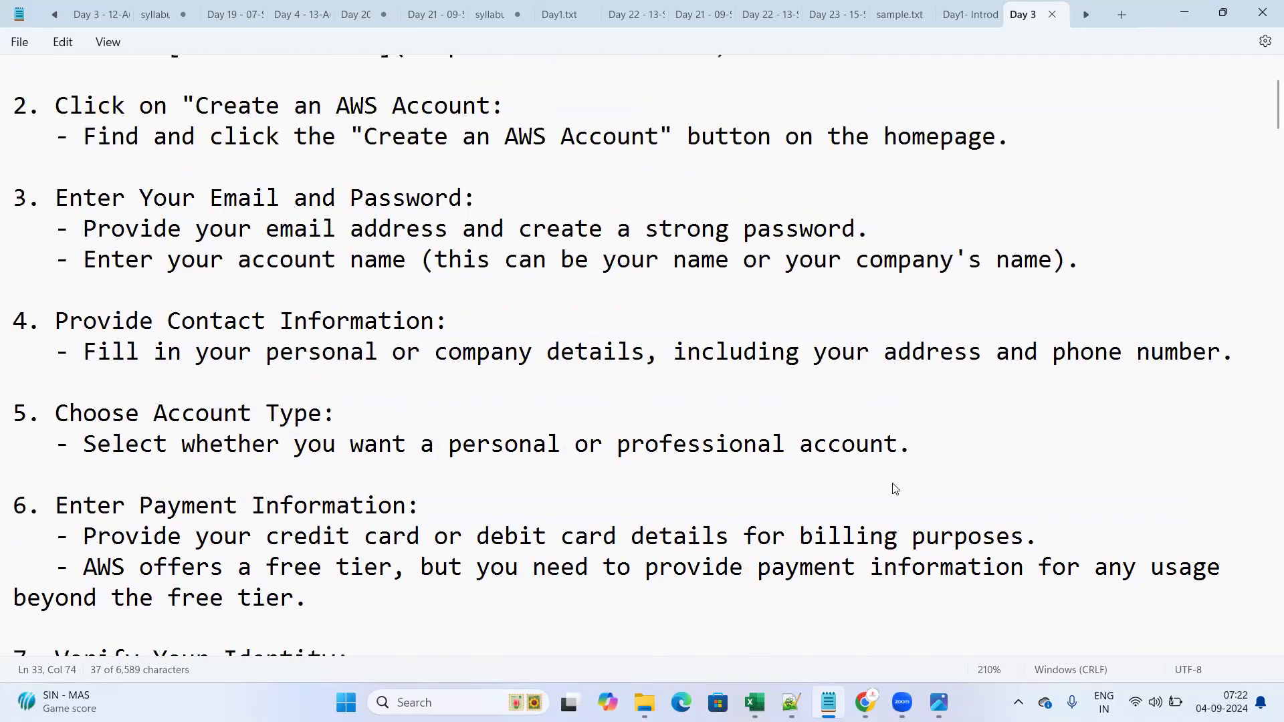
pyautogui.scroll(2, 897, 490)
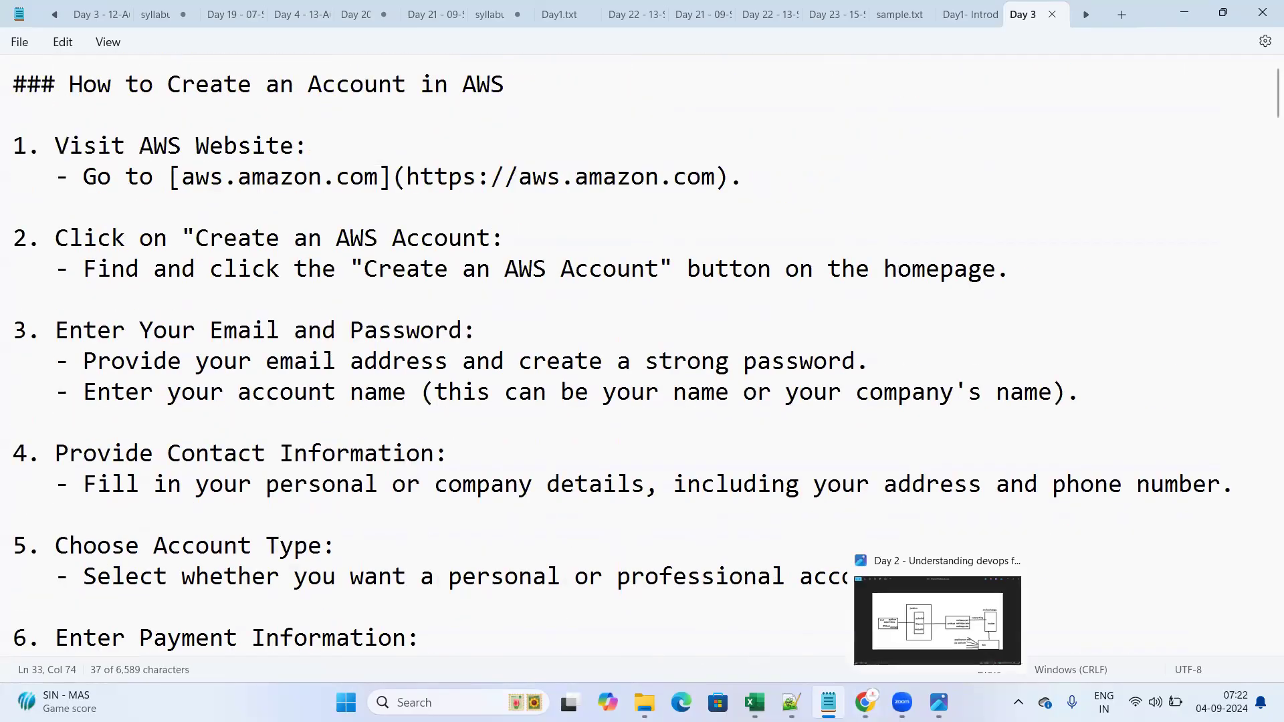
# - Enter the root user email address and the AWS account name in the sign-up form
pyautogui.click(883, 615)
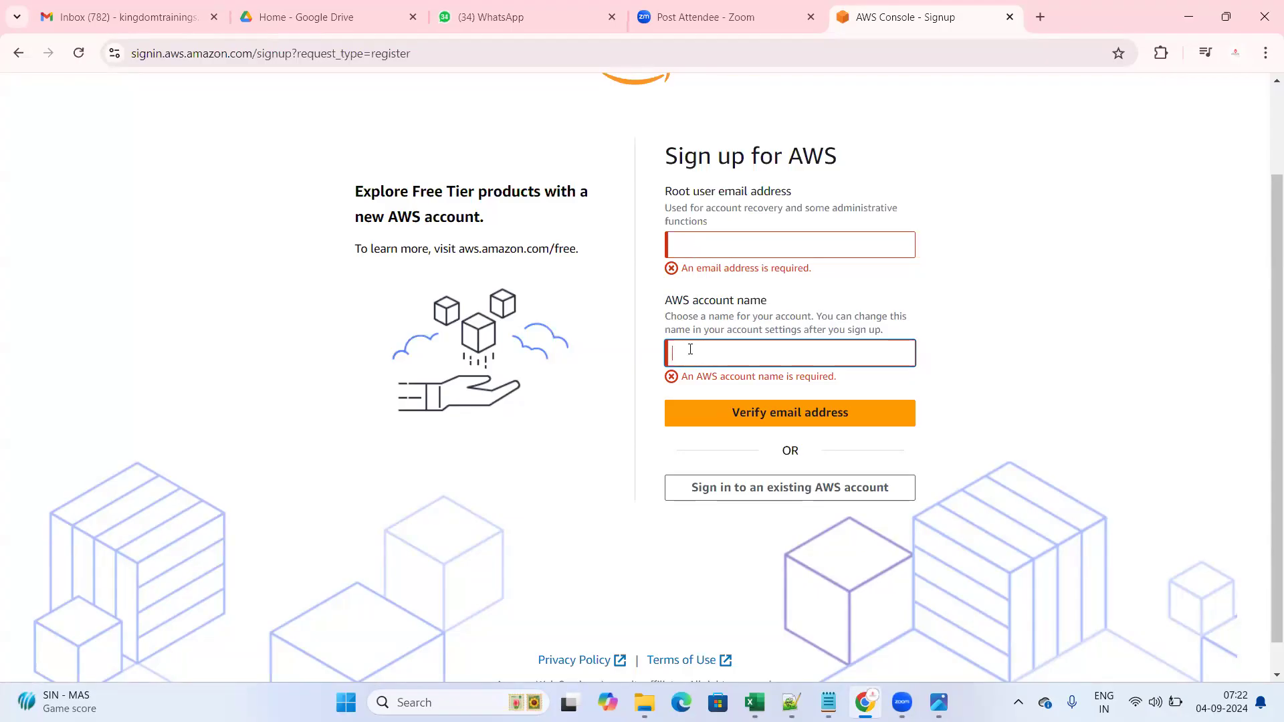
pyautogui.click(705, 249)
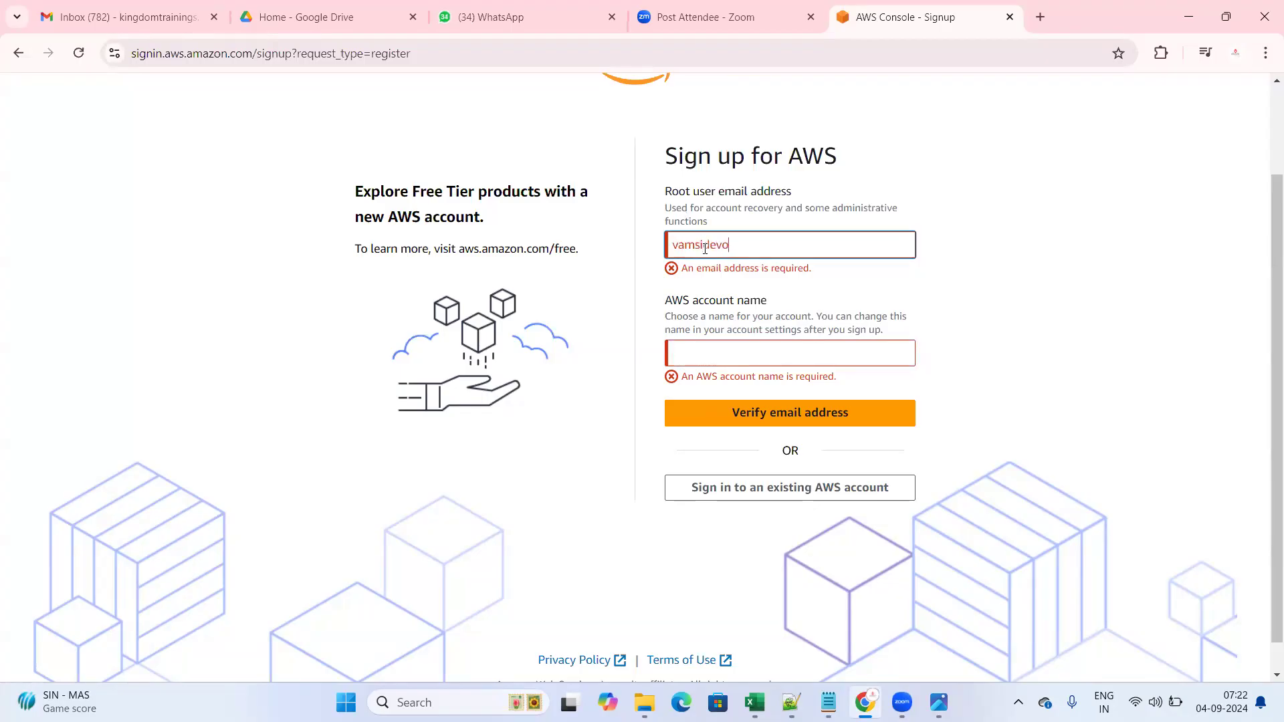
pyautogui.click(1061, 306)
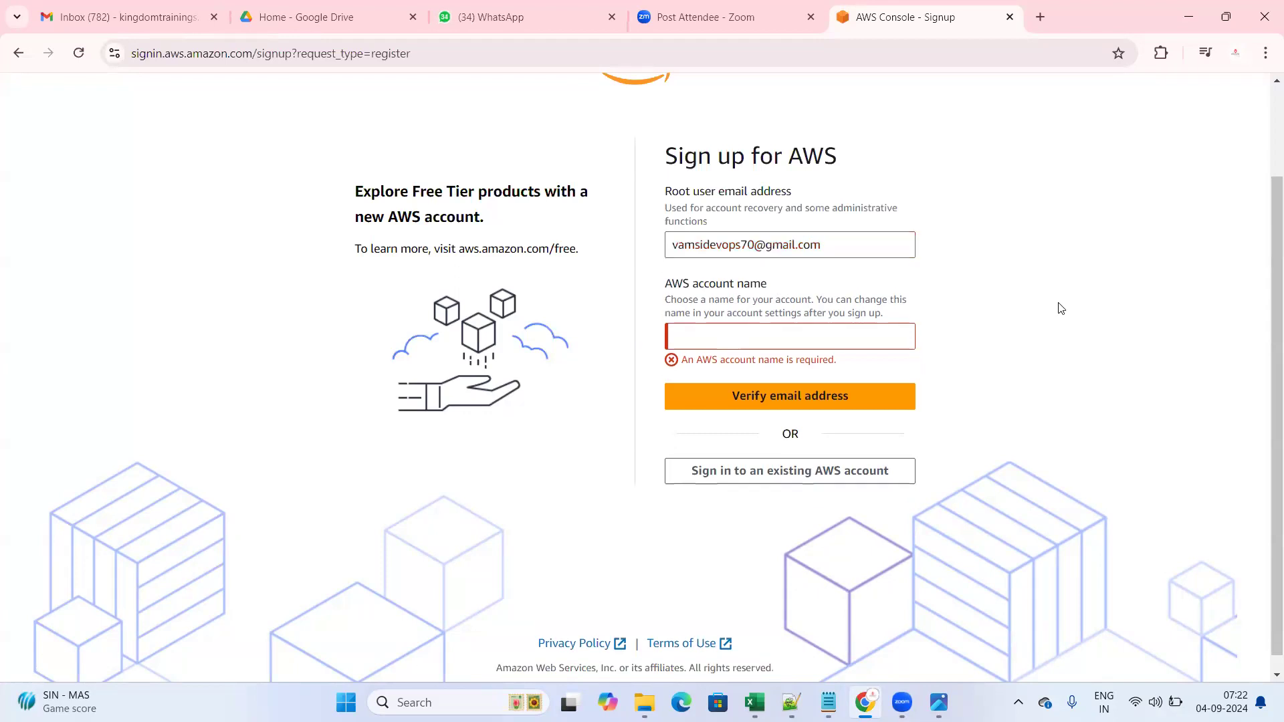
pyautogui.click(697, 346)
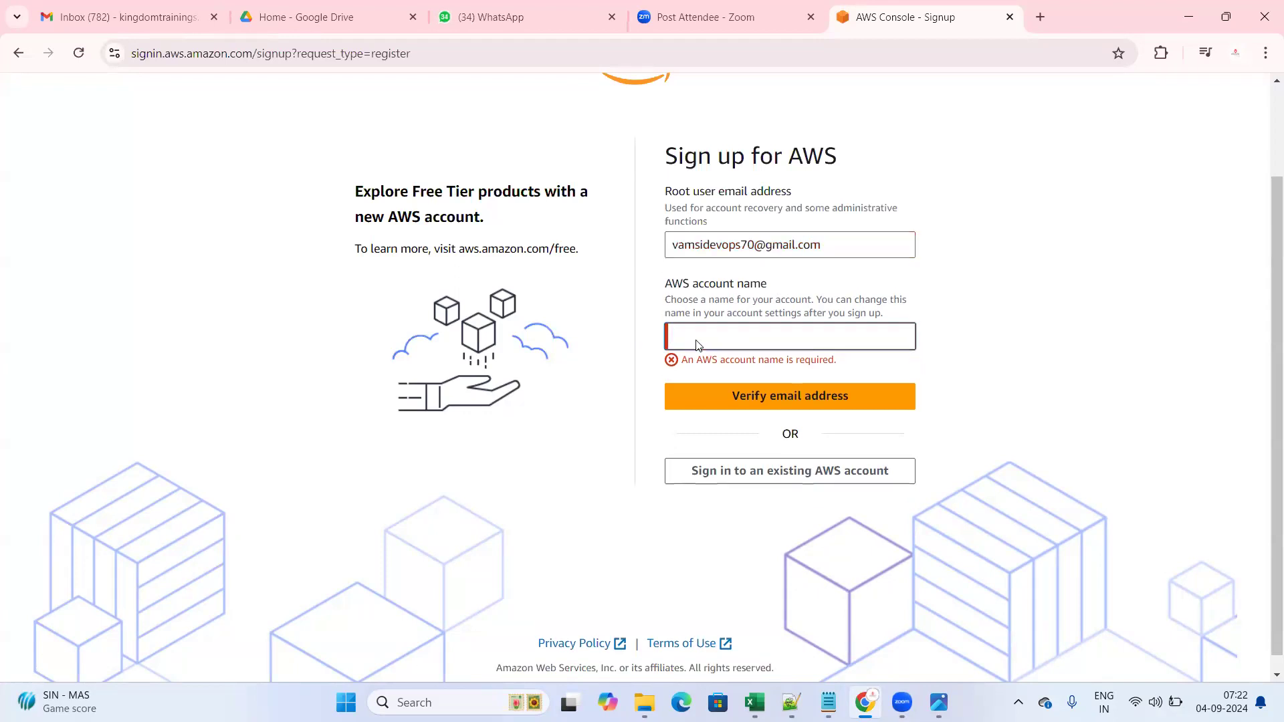
pyautogui.click(847, 238)
pyautogui.click(968, 276)
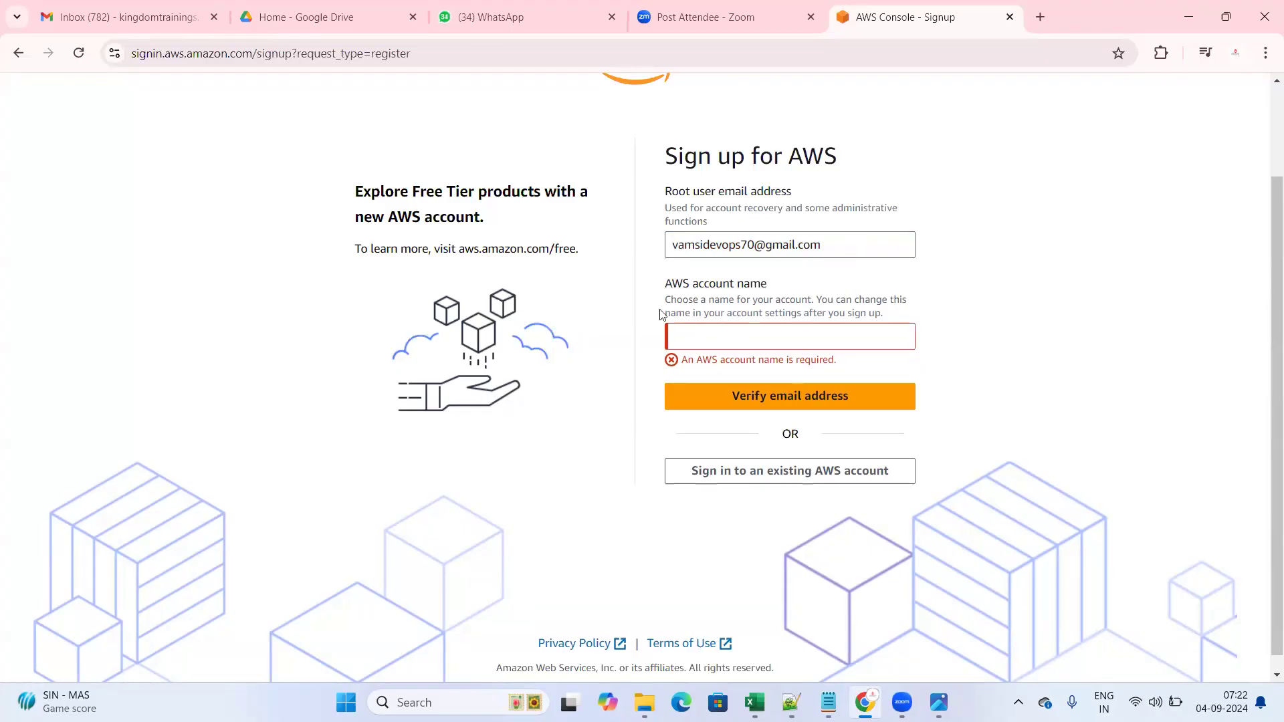
pyautogui.tripleClick(840, 290)
pyautogui.click(692, 342)
pyautogui.write('vamsi')
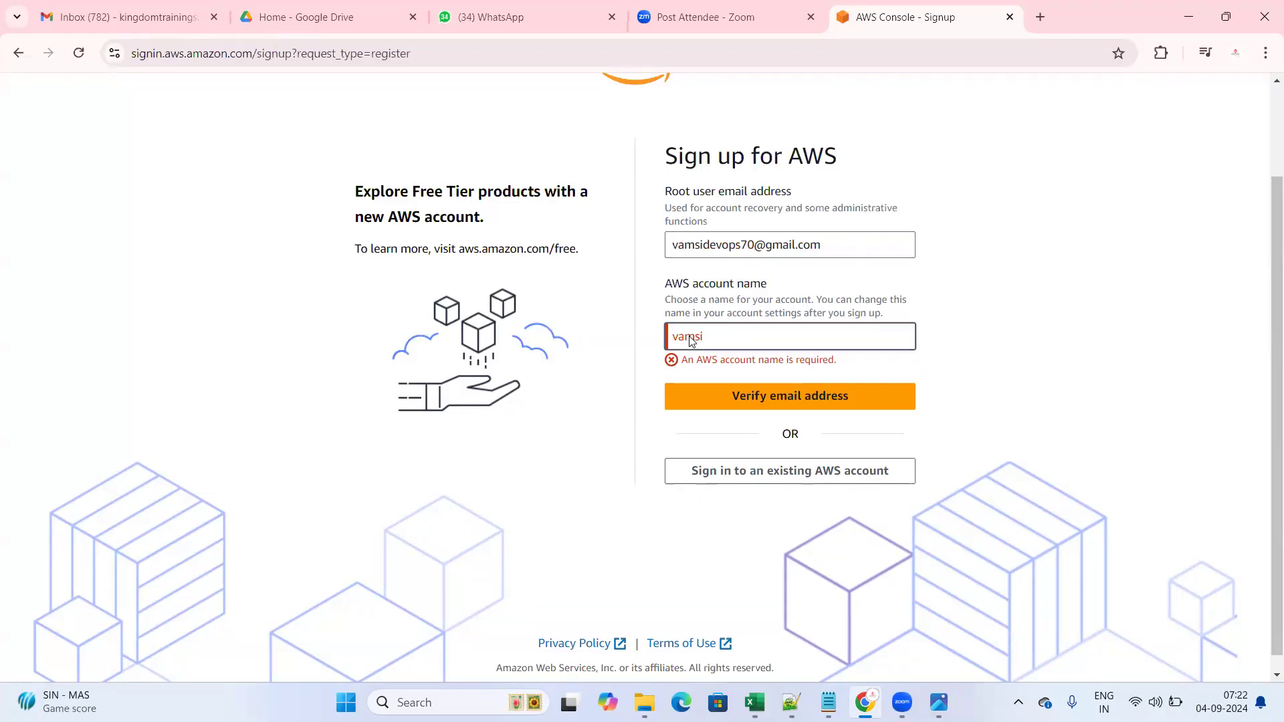
pyautogui.click(1235, 356)
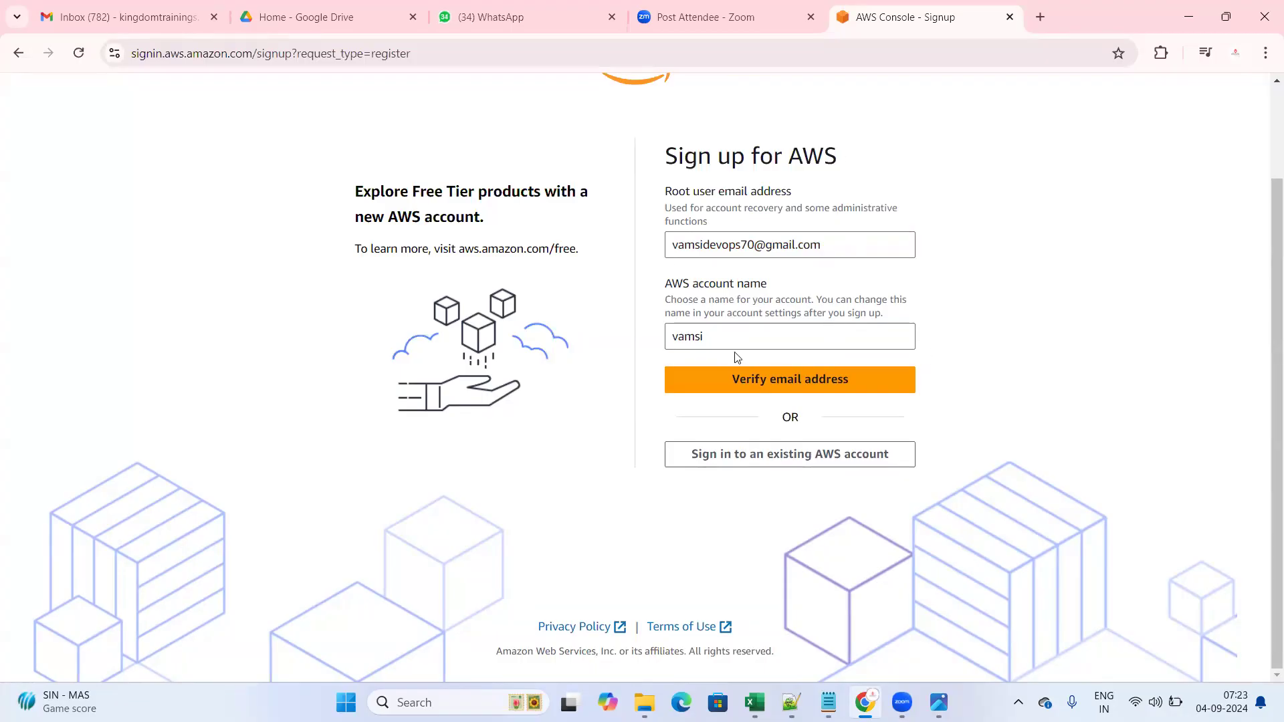
# - Request the email verification code with 'Verify email address'
pyautogui.click(764, 389)
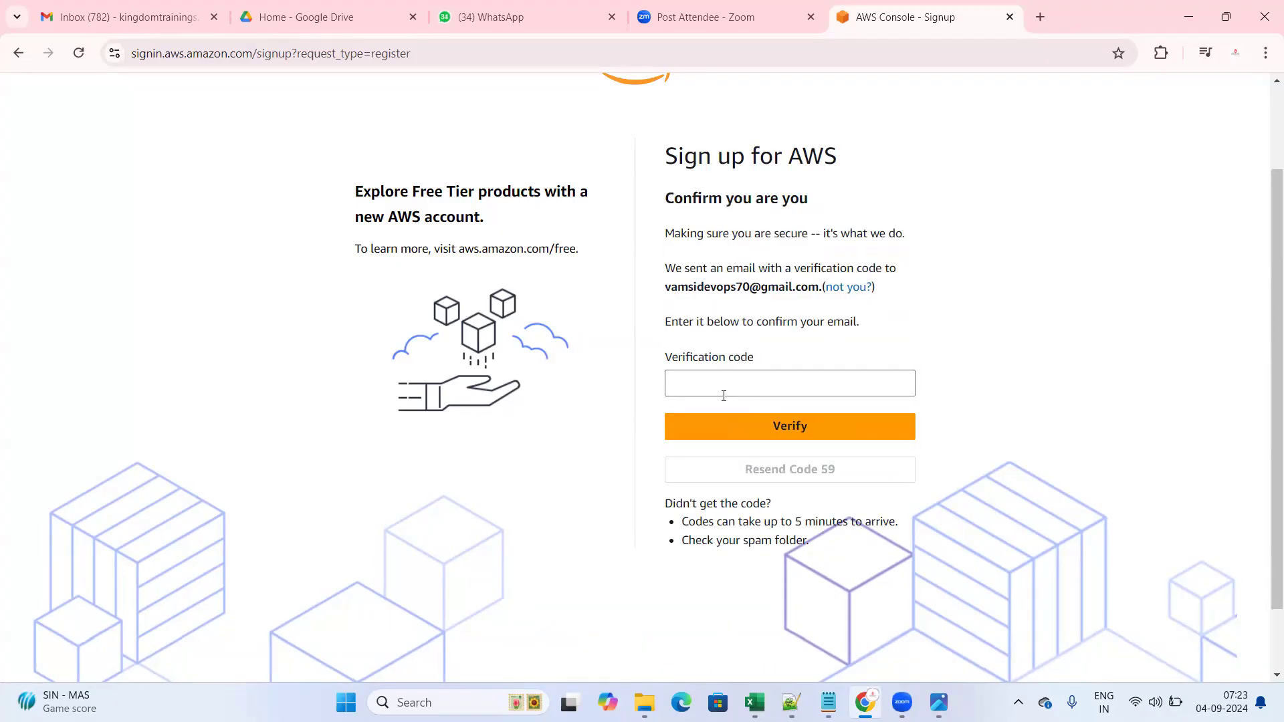
pyautogui.moveTo(818, 357); pyautogui.dragTo(974, 338)
pyautogui.click(975, 339)
pyautogui.moveTo(863, 701)
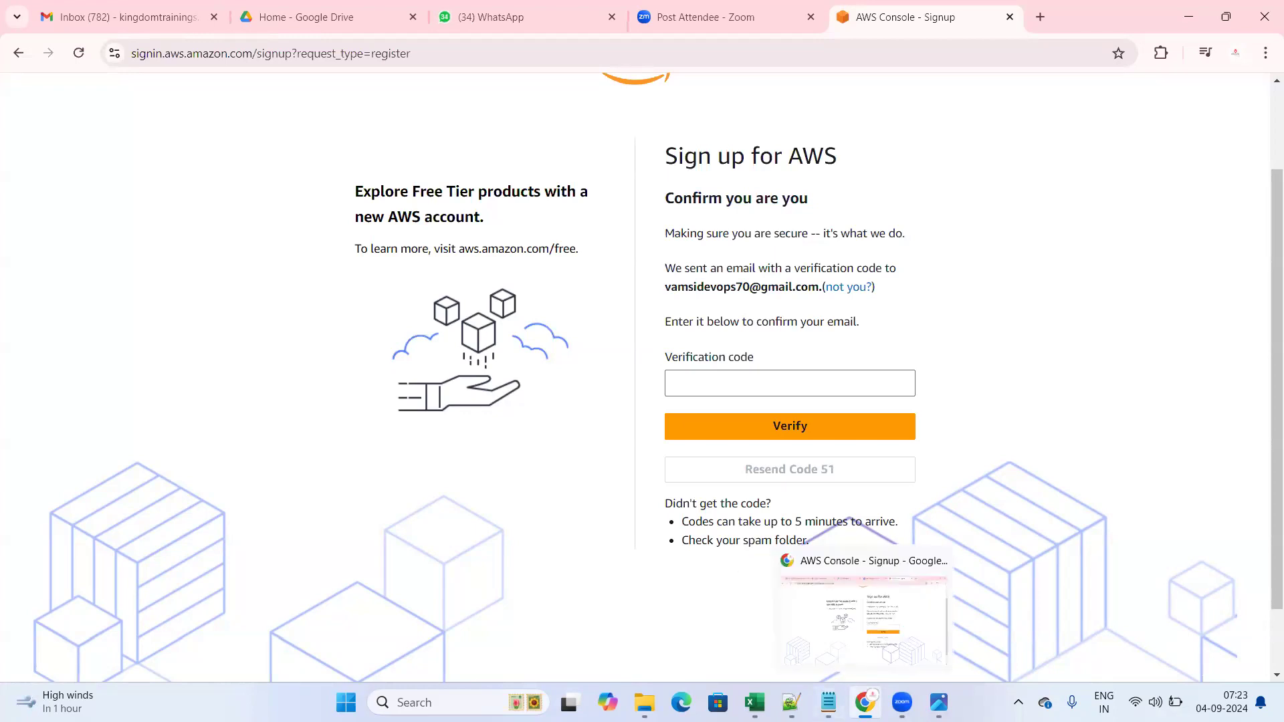
pyautogui.click(809, 628)
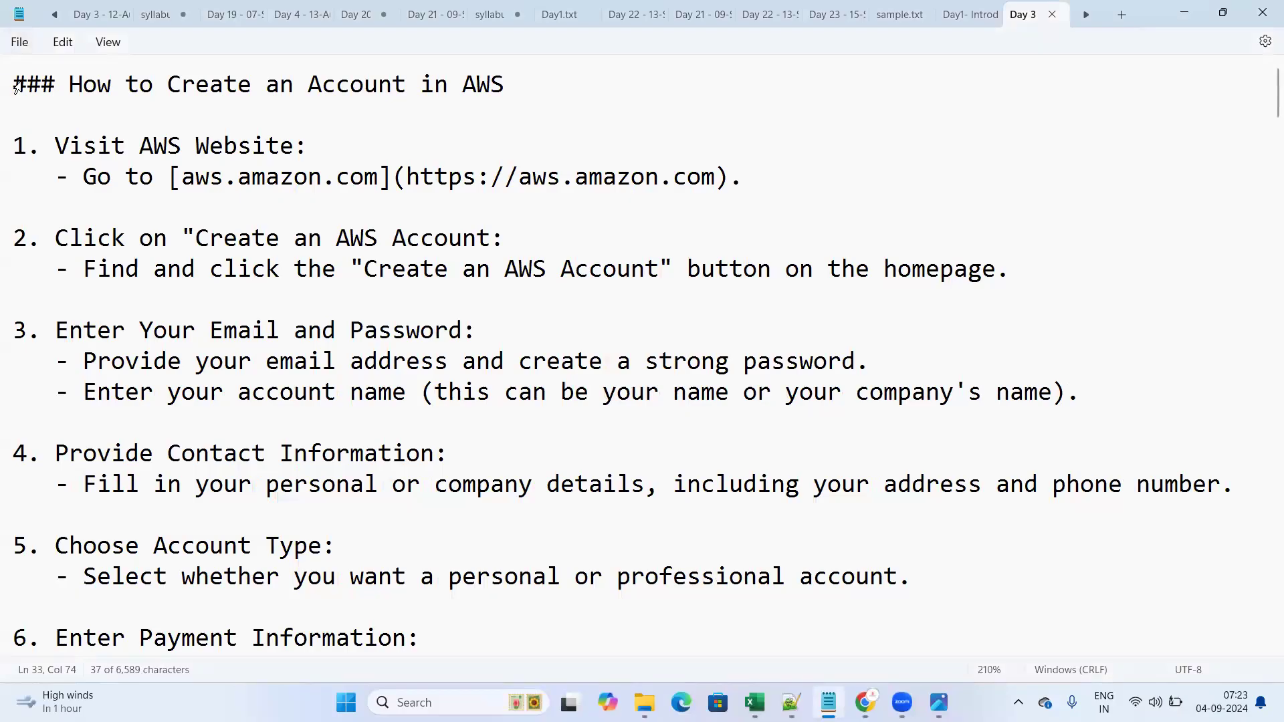
pyautogui.moveTo(14, 81); pyautogui.dragTo(180, 522)
pyautogui.scroll(-9, 180, 505)
pyautogui.scroll(-3, 181, 522)
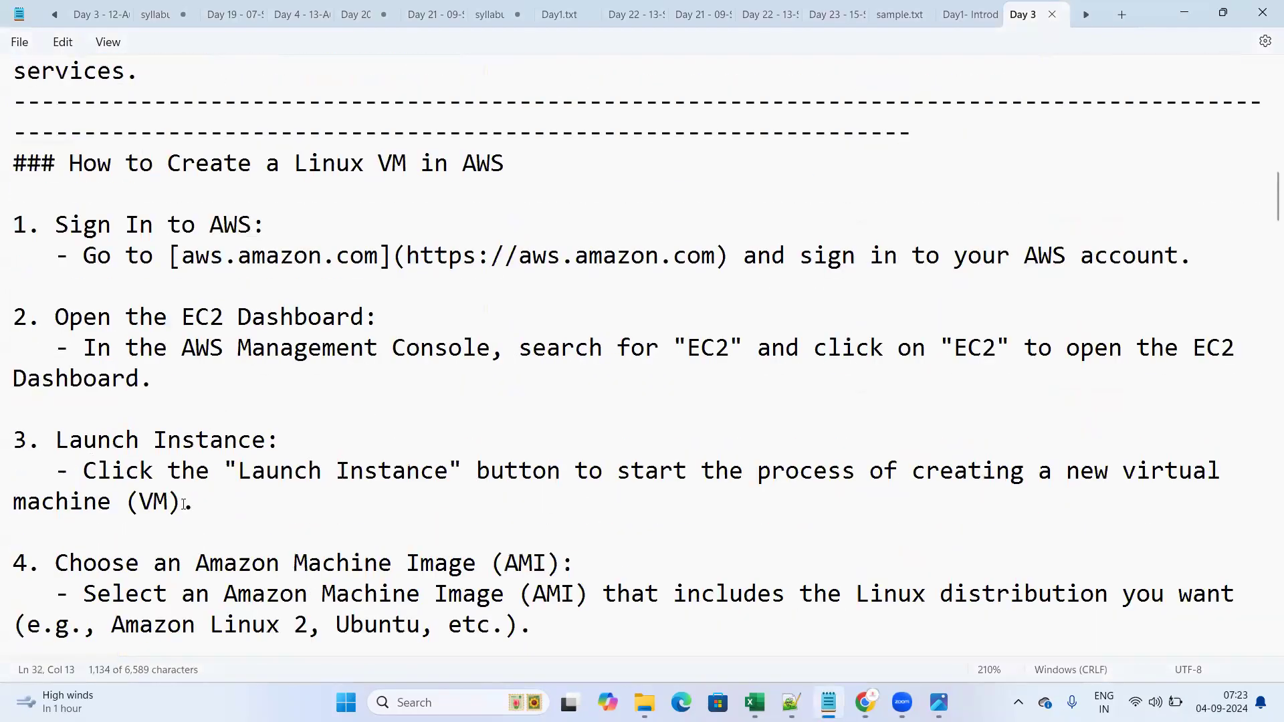
pyautogui.scroll(-3, 740, 479)
pyautogui.moveTo(865, 702)
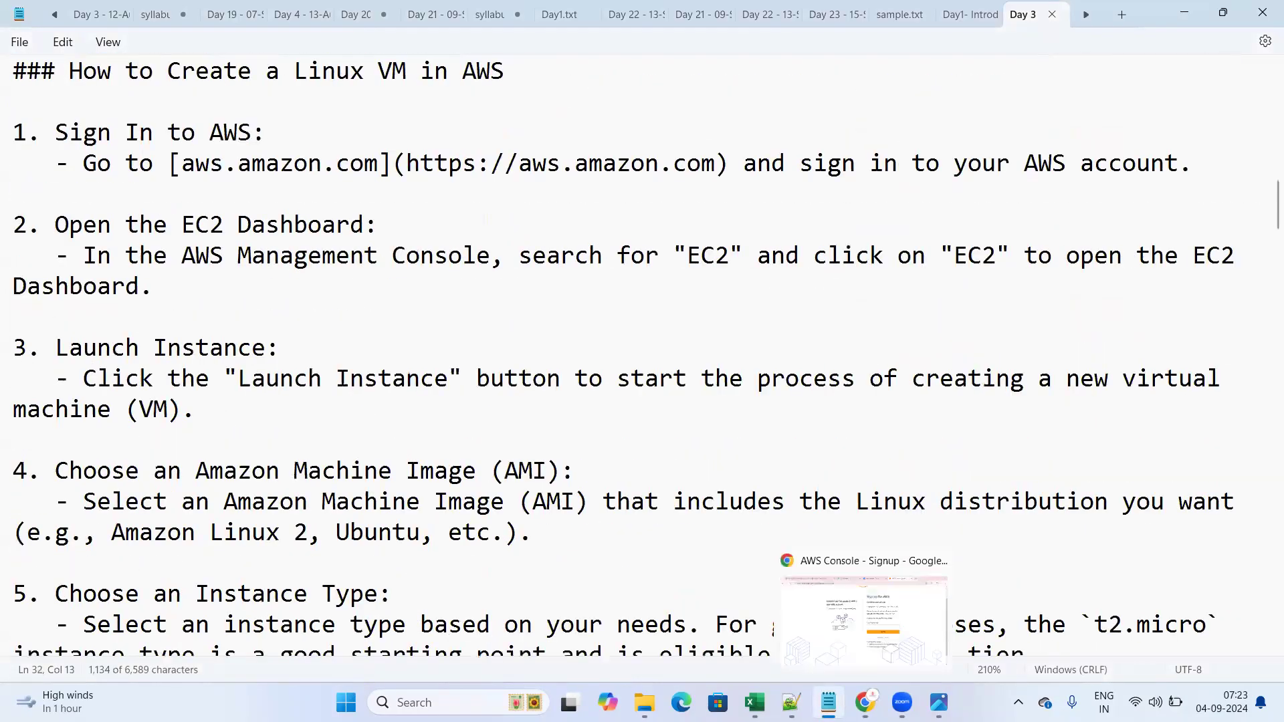
pyautogui.click(820, 630)
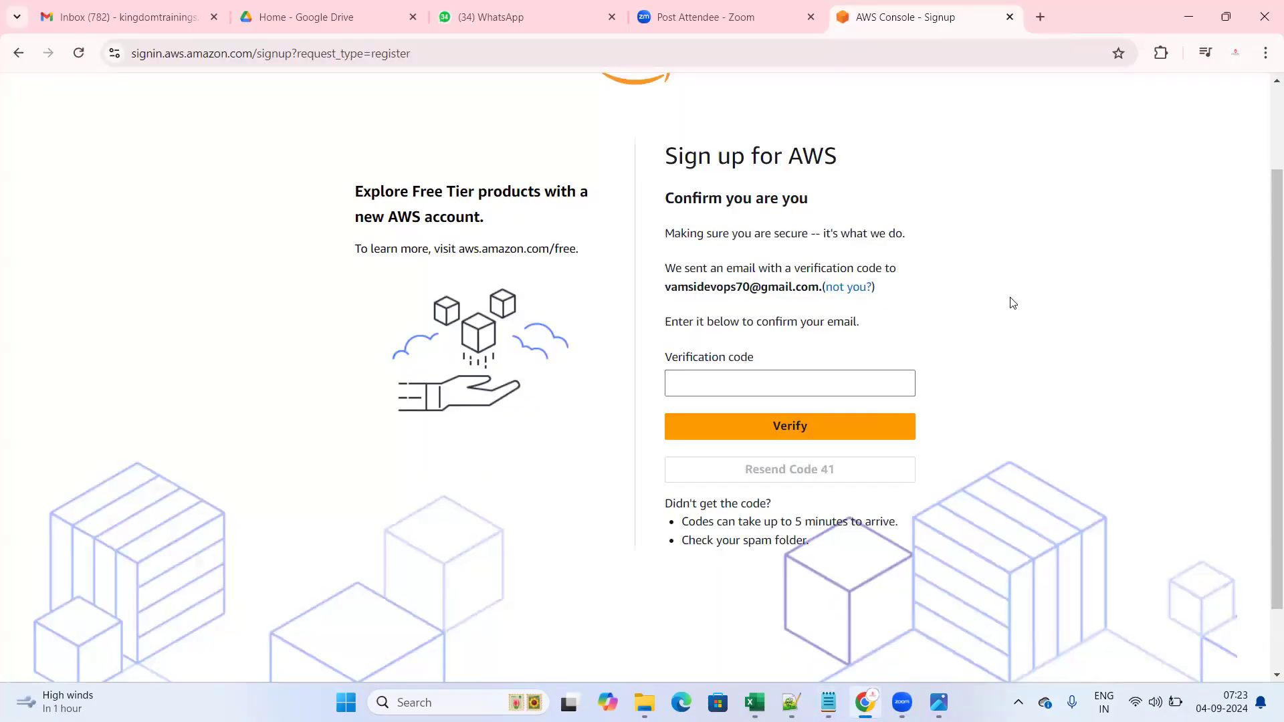
pyautogui.scroll(2, 635, 336)
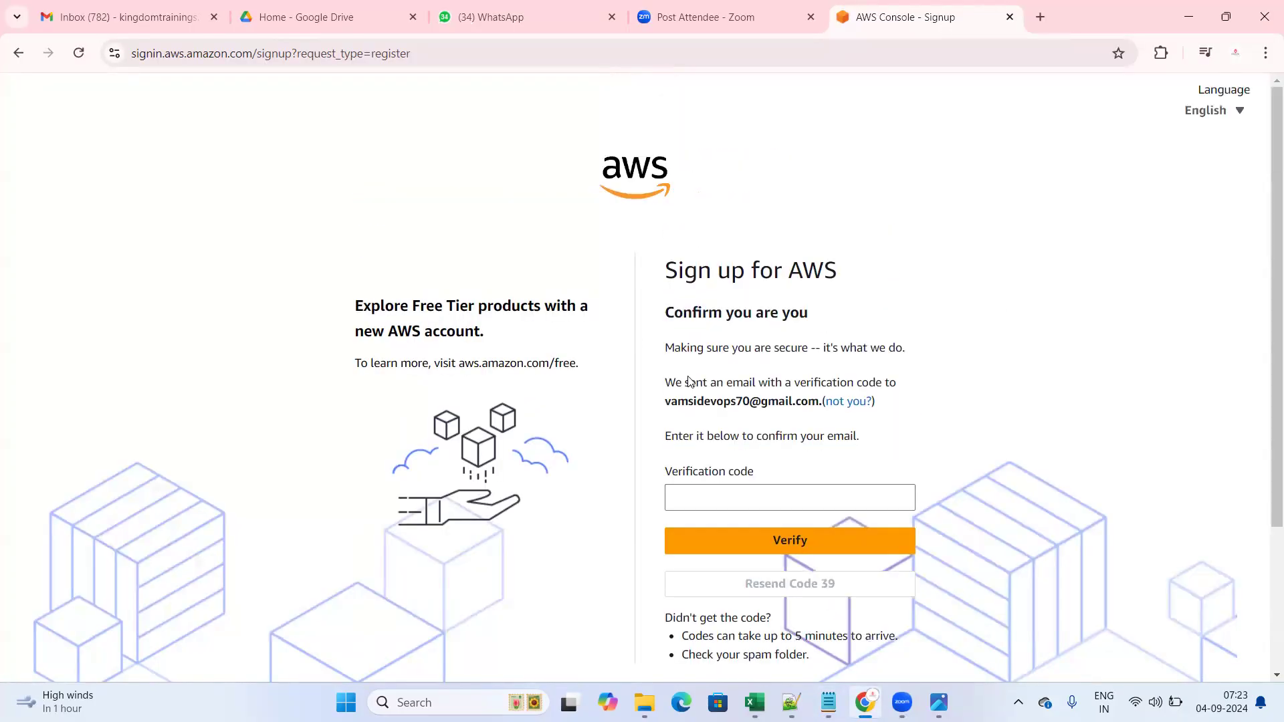
# - Open aws.amazon.com from the 'aws' address suggestion and go to its sign-in page
pyautogui.scroll(-2, 509, 472)
pyautogui.scroll(2, 430, 403)
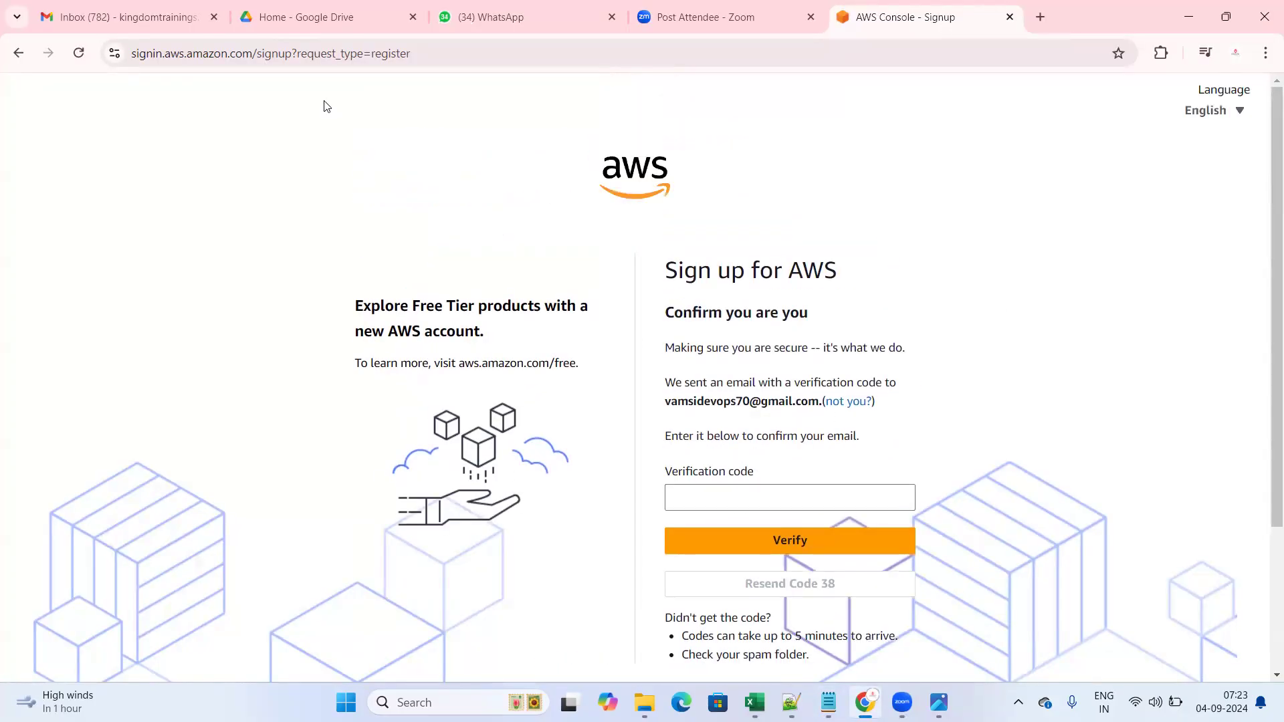
pyautogui.click(396, 54)
pyautogui.write('aws')
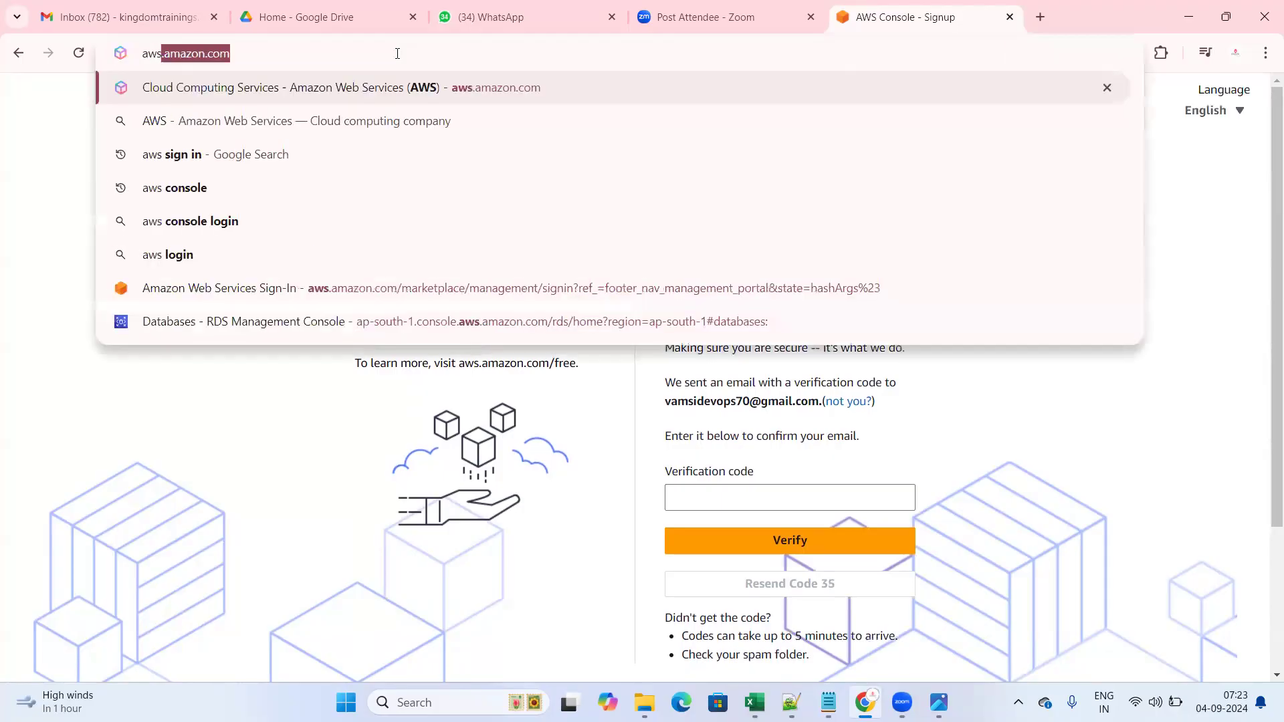
pyautogui.press('BackSpace')
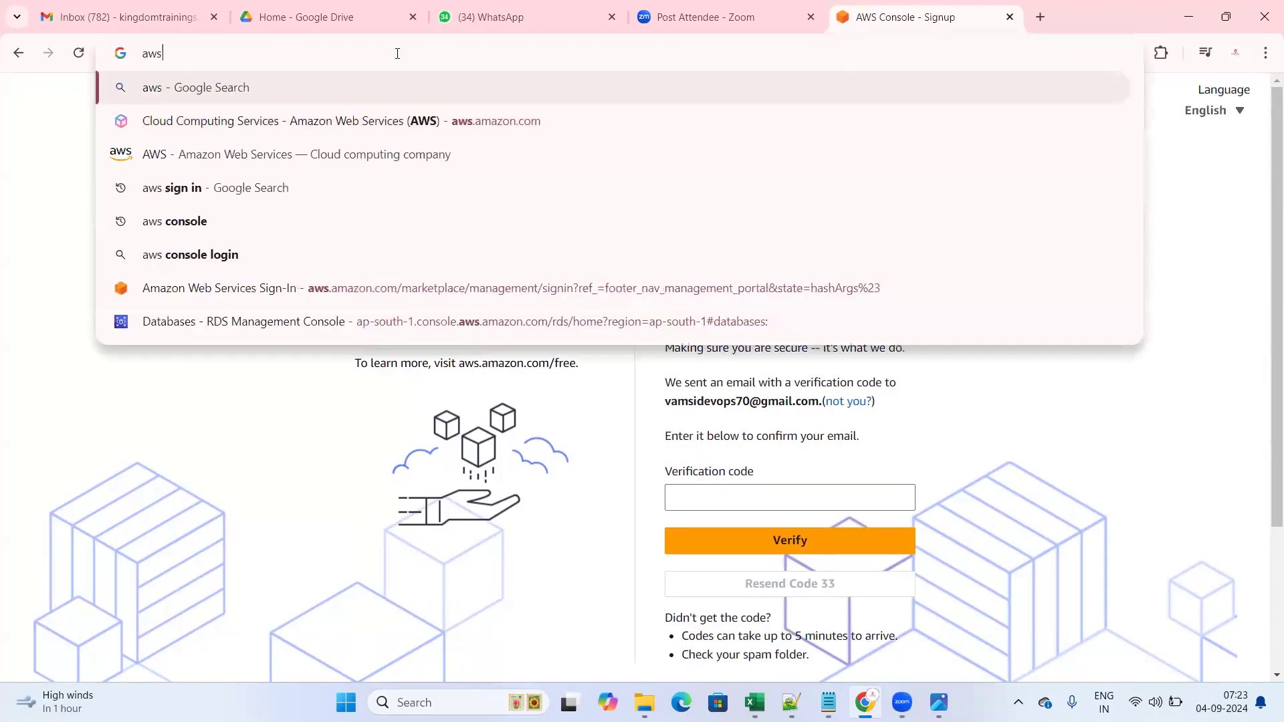
pyautogui.press('BackSpace')
pyautogui.press('BackSpace')
pyautogui.press('BackSpace')
pyautogui.write('aws')
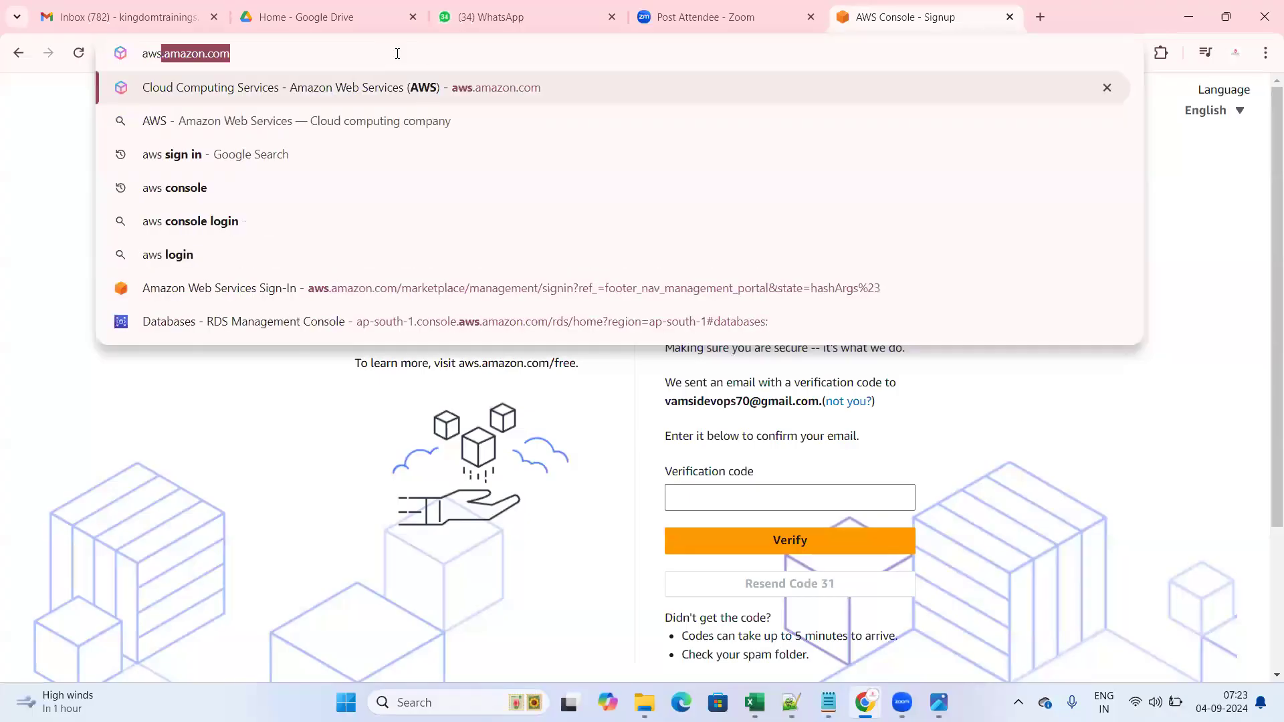
pyautogui.press('Right')
pyautogui.press('Return')
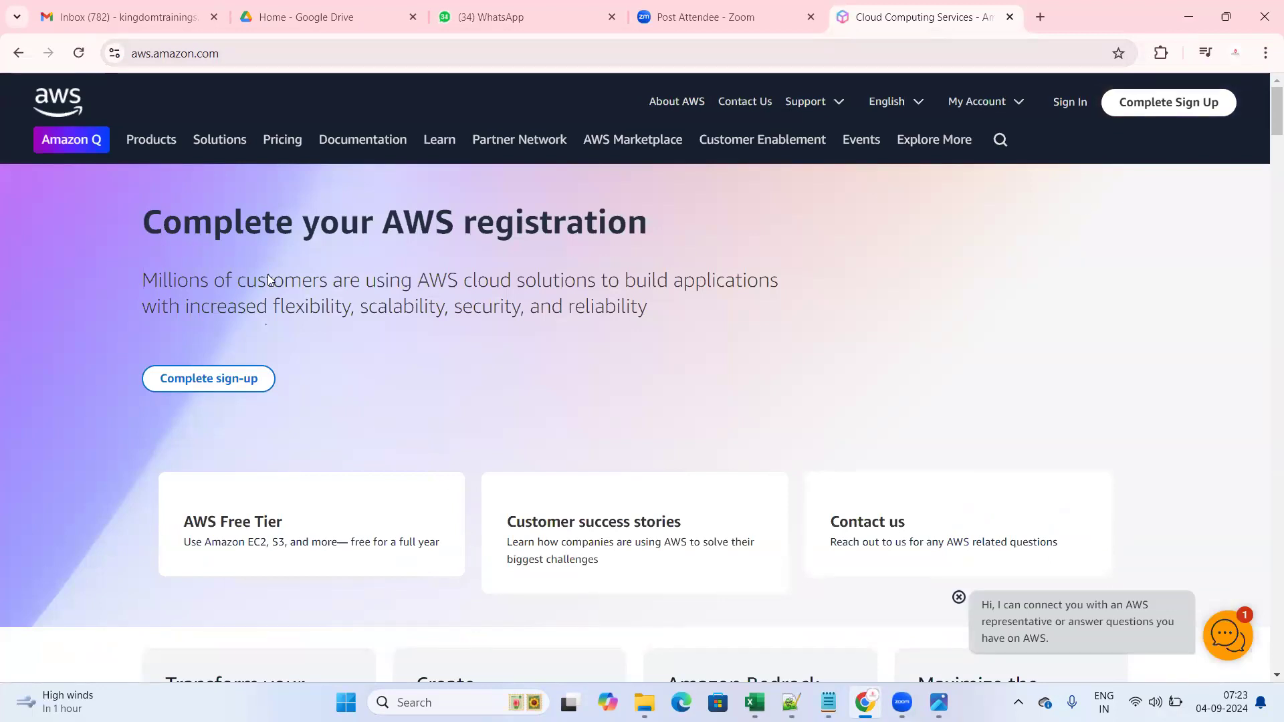
pyautogui.click(1070, 106)
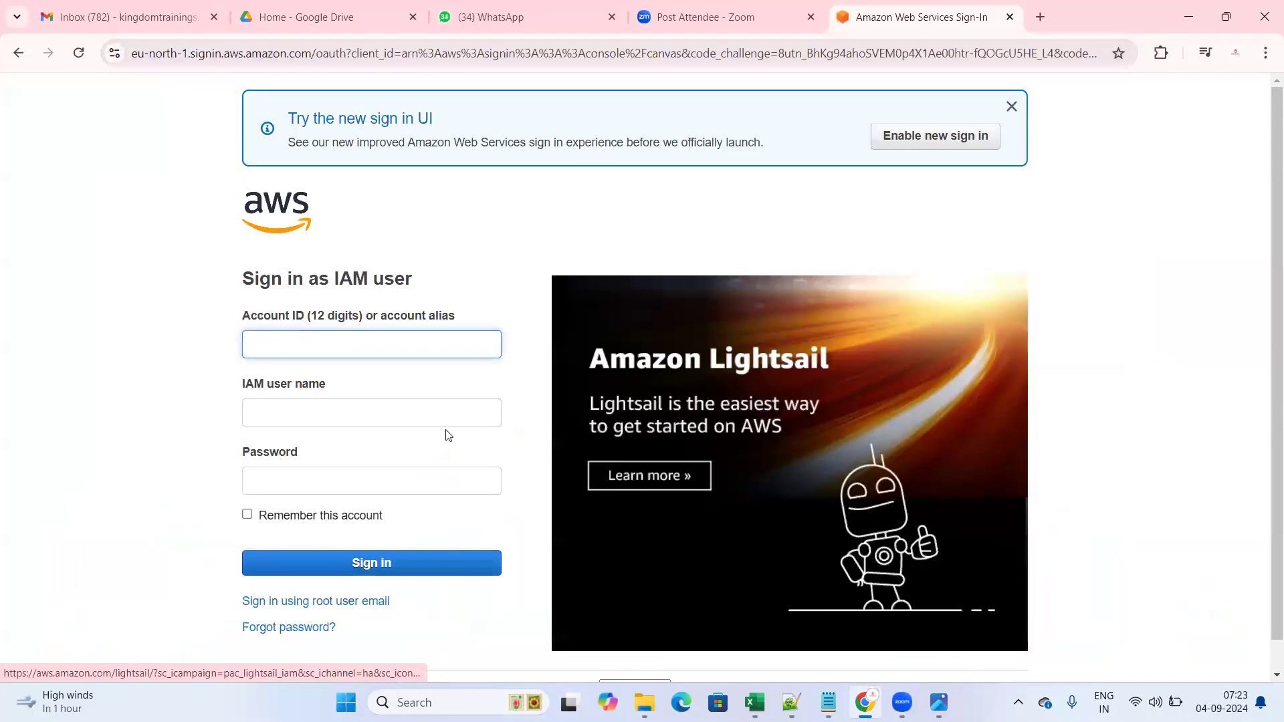
# - Leave the IAM user form for the 'Sign in using root user email' option
pyautogui.scroll(-1, 289, 401)
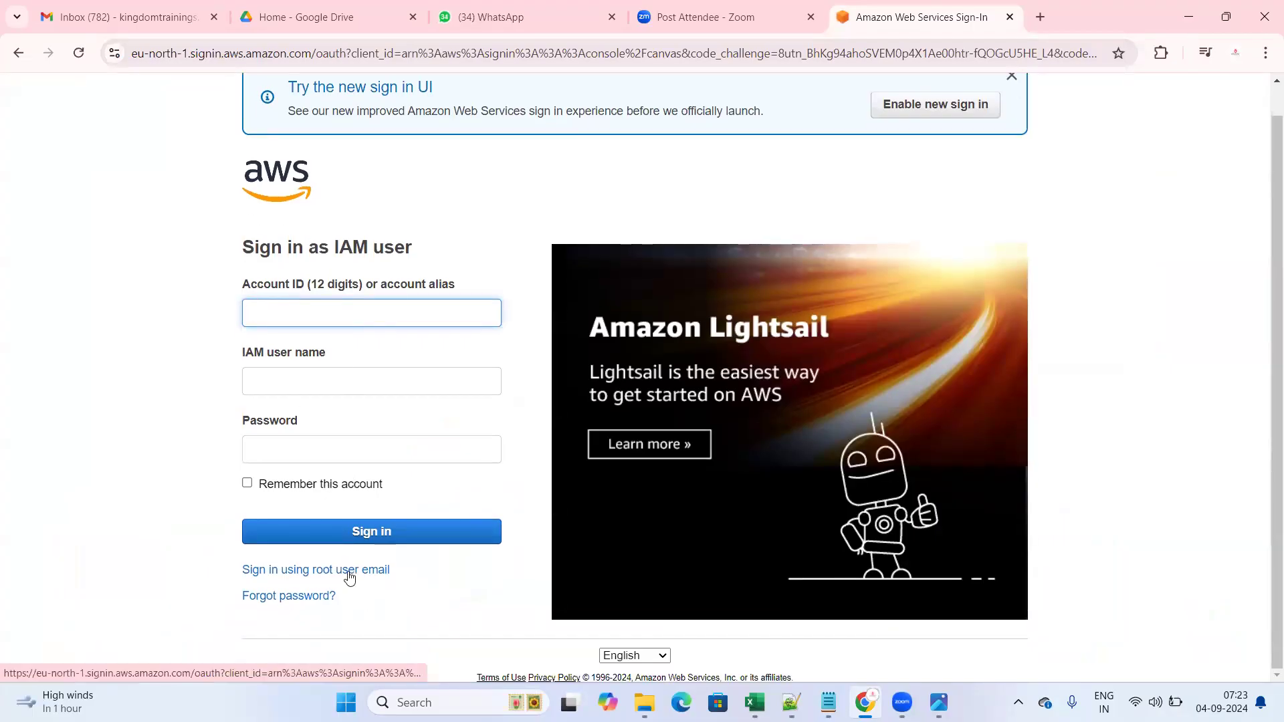
pyautogui.moveTo(242, 248); pyautogui.dragTo(485, 253)
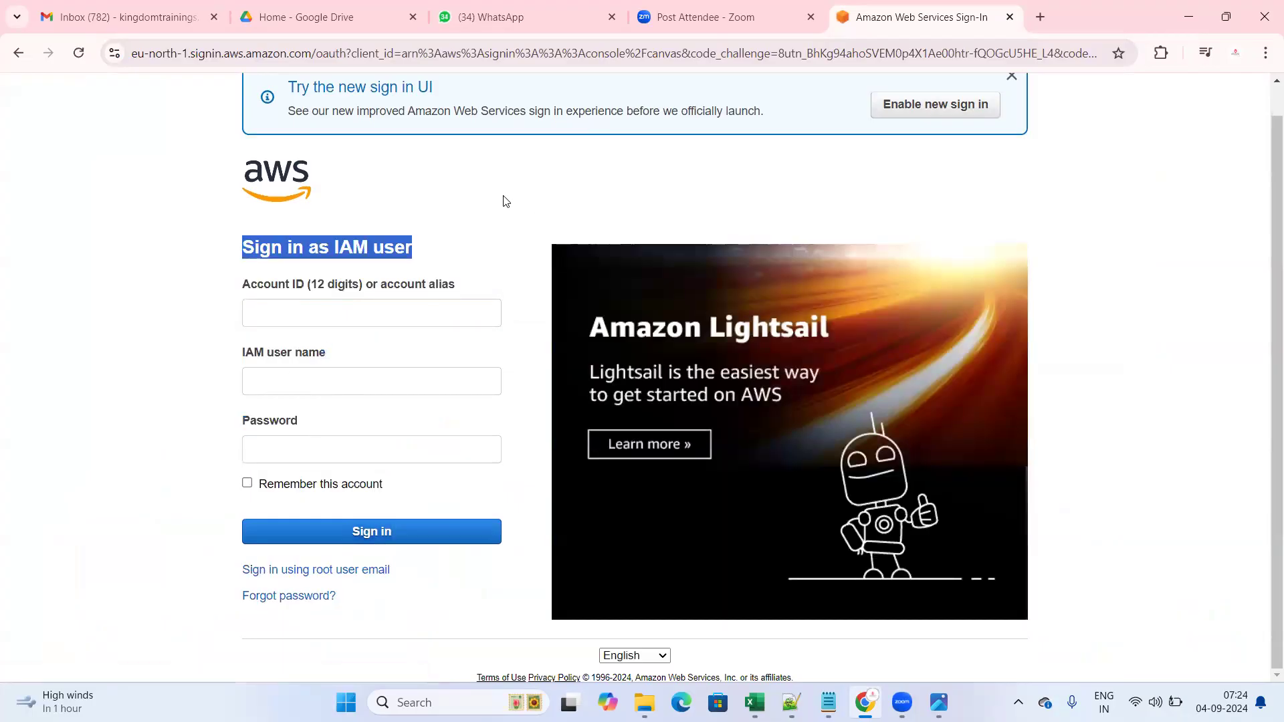
pyautogui.click(301, 570)
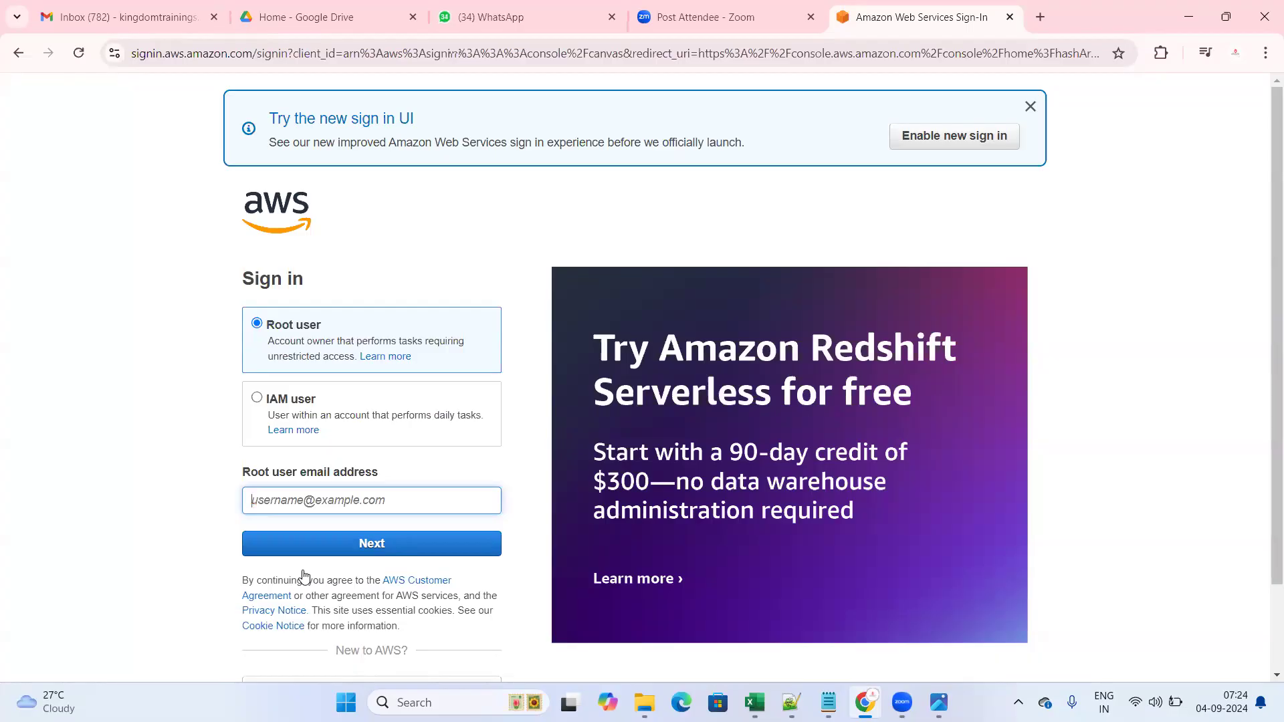
# - Pick the saved root user email address and continue to the password step
pyautogui.click(284, 501)
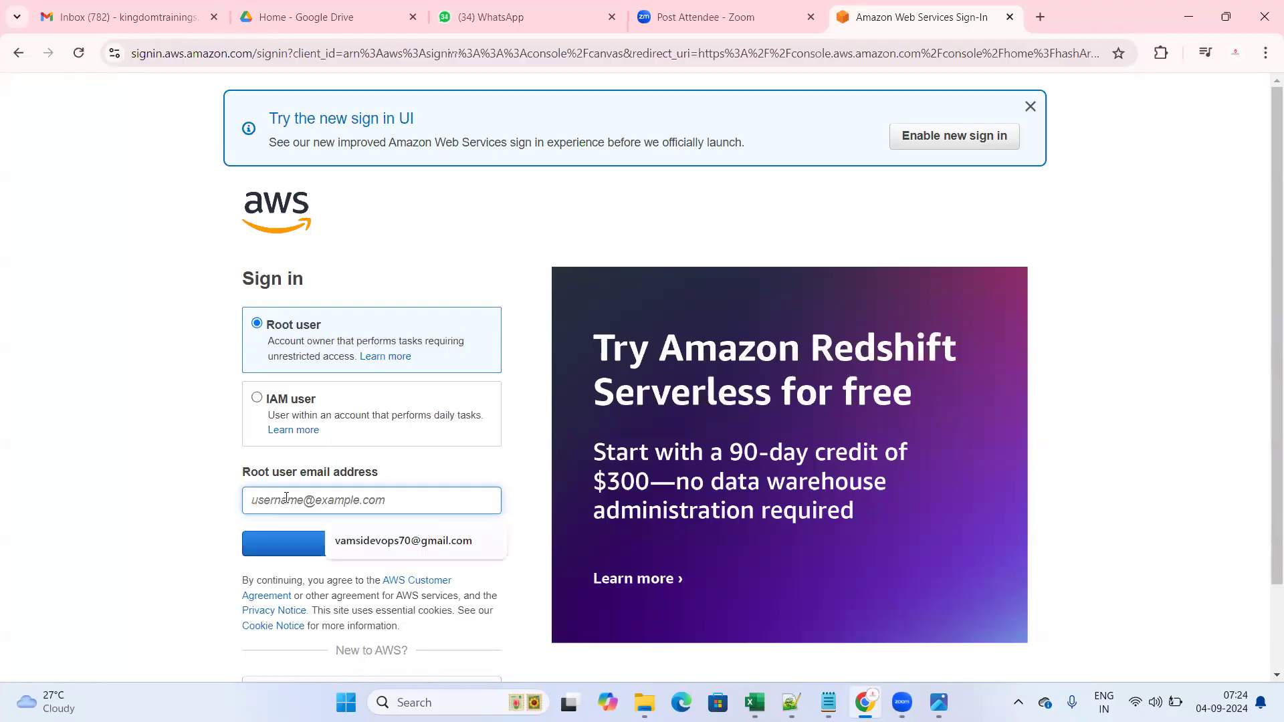
pyautogui.click(413, 547)
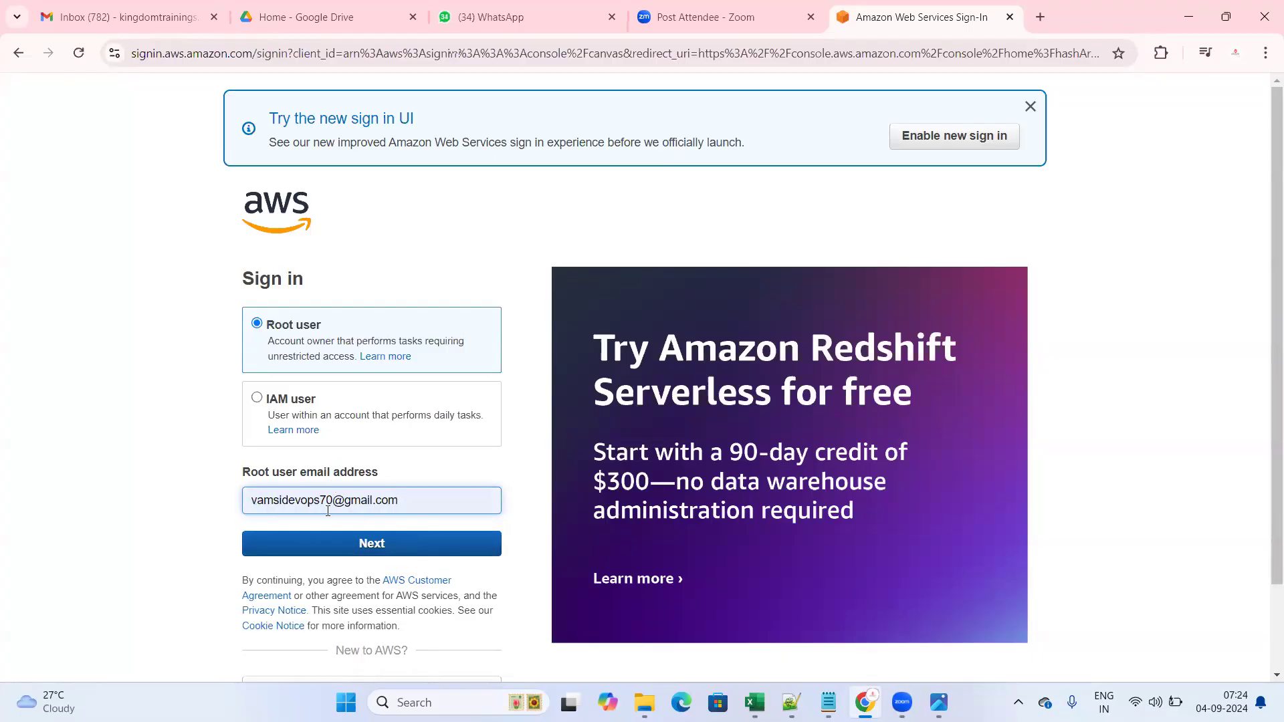
pyautogui.click(347, 547)
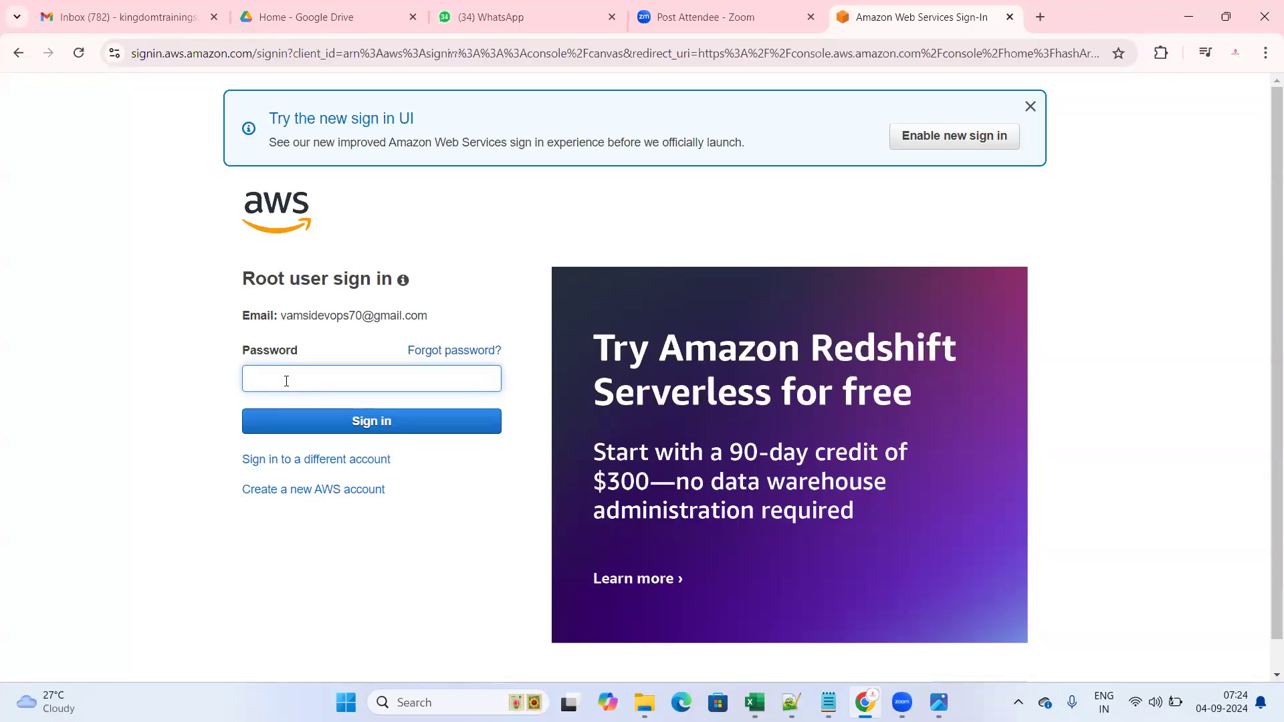
# - Enter the account password and sign in to the AWS console
pyautogui.press('Return')
pyautogui.write('•••••••')
pyautogui.press('BackSpace')
pyautogui.press('BackSpace')
pyautogui.press('BackSpace')
pyautogui.press('BackSpace')
pyautogui.press('BackSpace')
pyautogui.press('BackSpace')
pyautogui.press('BackSpace')
pyautogui.write('••••••••')
pyautogui.press('BackSpace')
pyautogui.press('BackSpace')
pyautogui.press('BackSpace')
pyautogui.press('BackSpace')
pyautogui.press('BackSpace')
pyautogui.press('BackSpace')
pyautogui.press('BackSpace')
pyautogui.write('•••••')
pyautogui.click(433, 431)
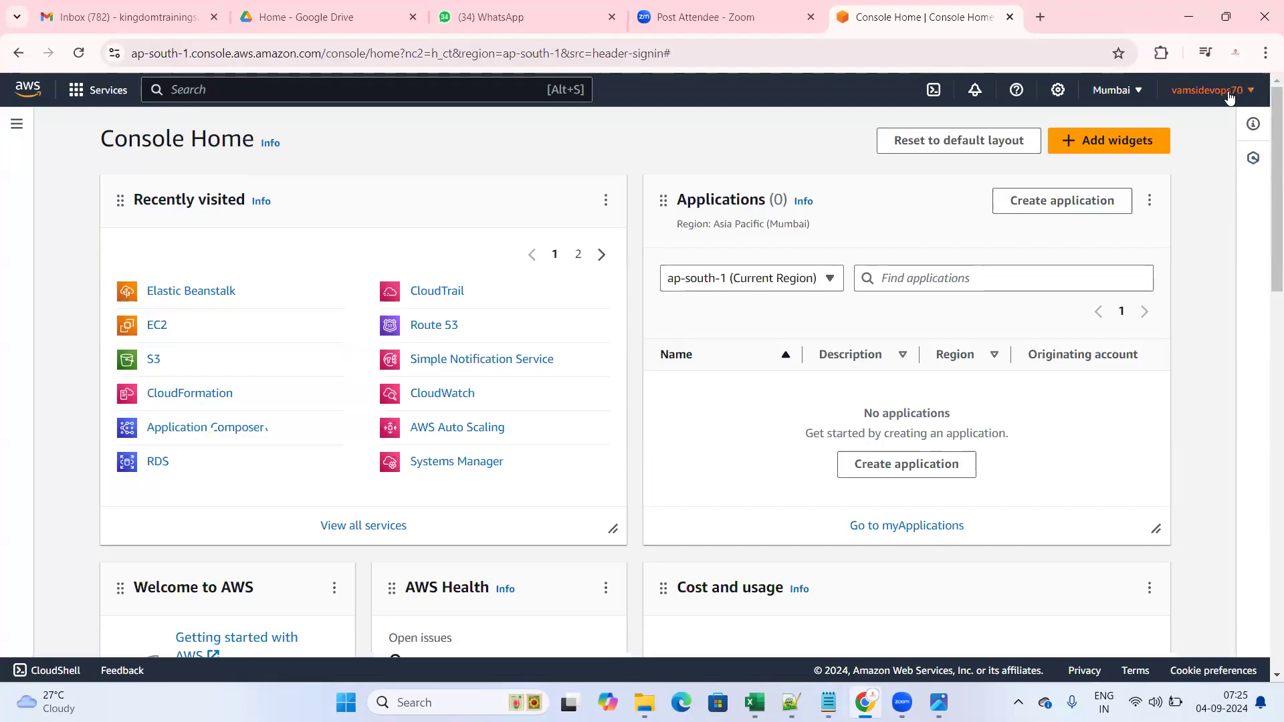
# - Check the account menu on Console Home in Mumbai, then close it
pyautogui.click(1193, 96)
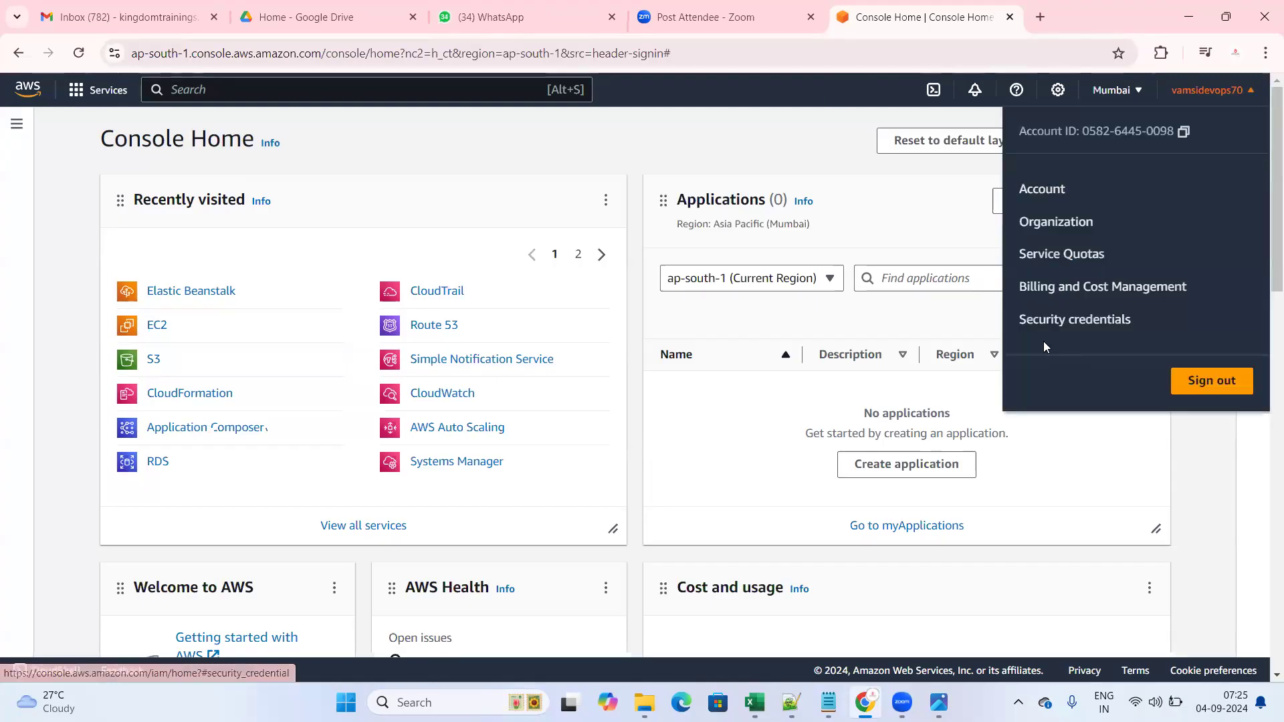
pyautogui.click(800, 126)
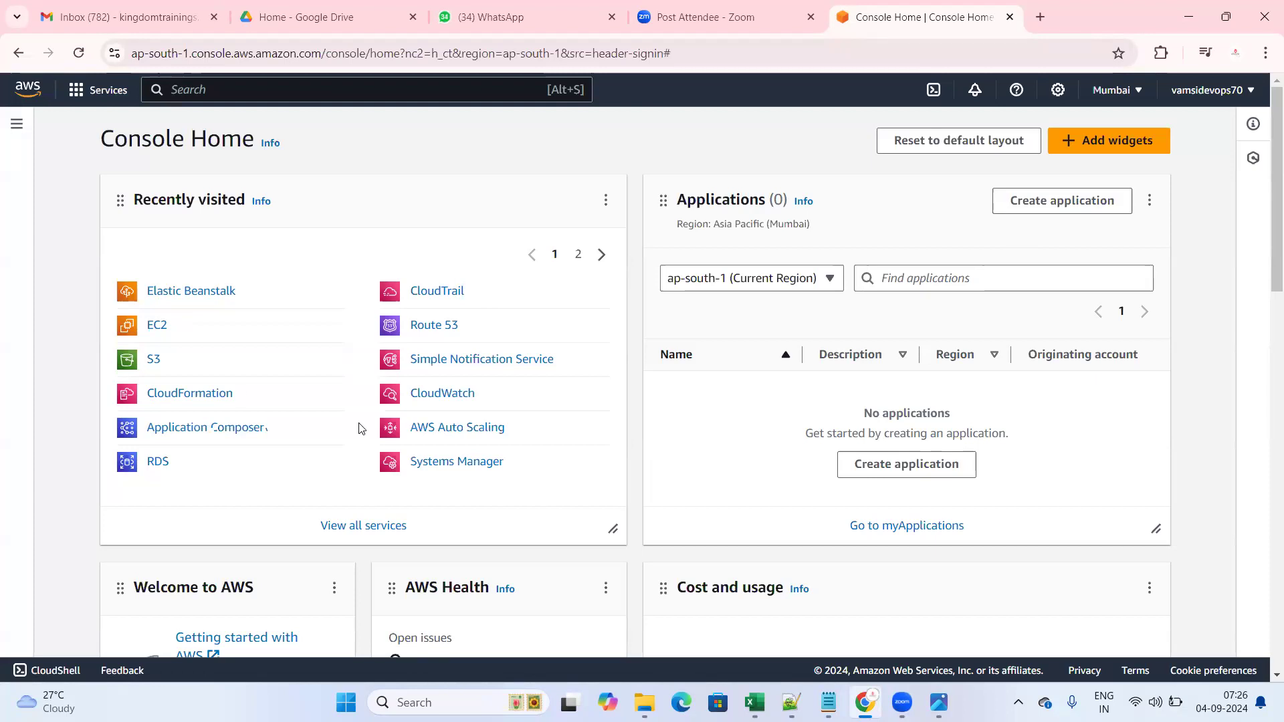
pyautogui.click(106, 94)
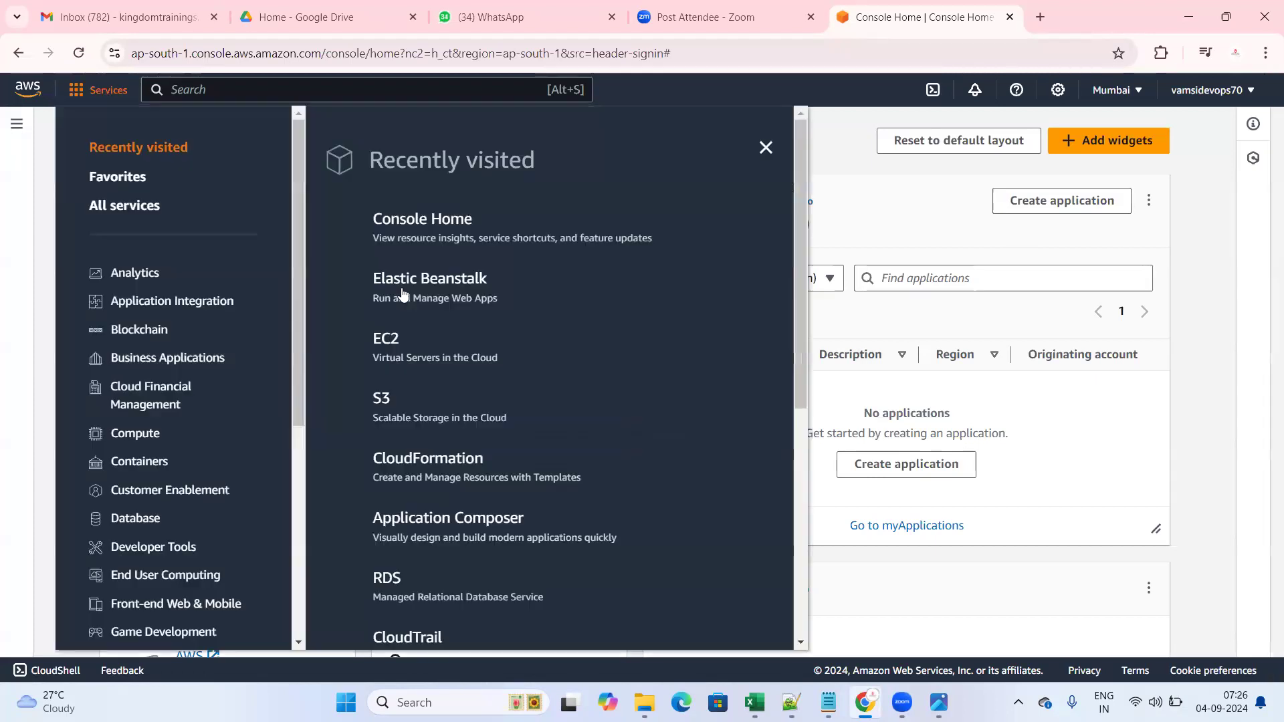
pyautogui.scroll(-5, 441, 364)
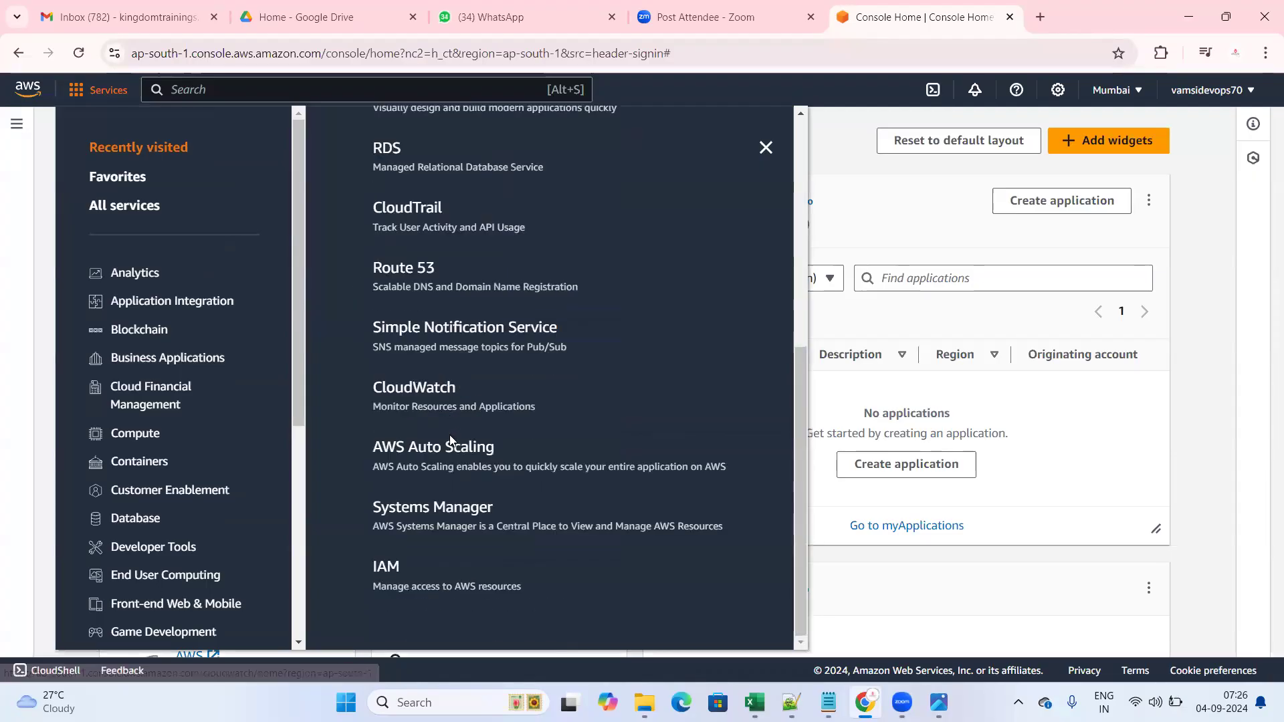
pyautogui.scroll(5, 452, 421)
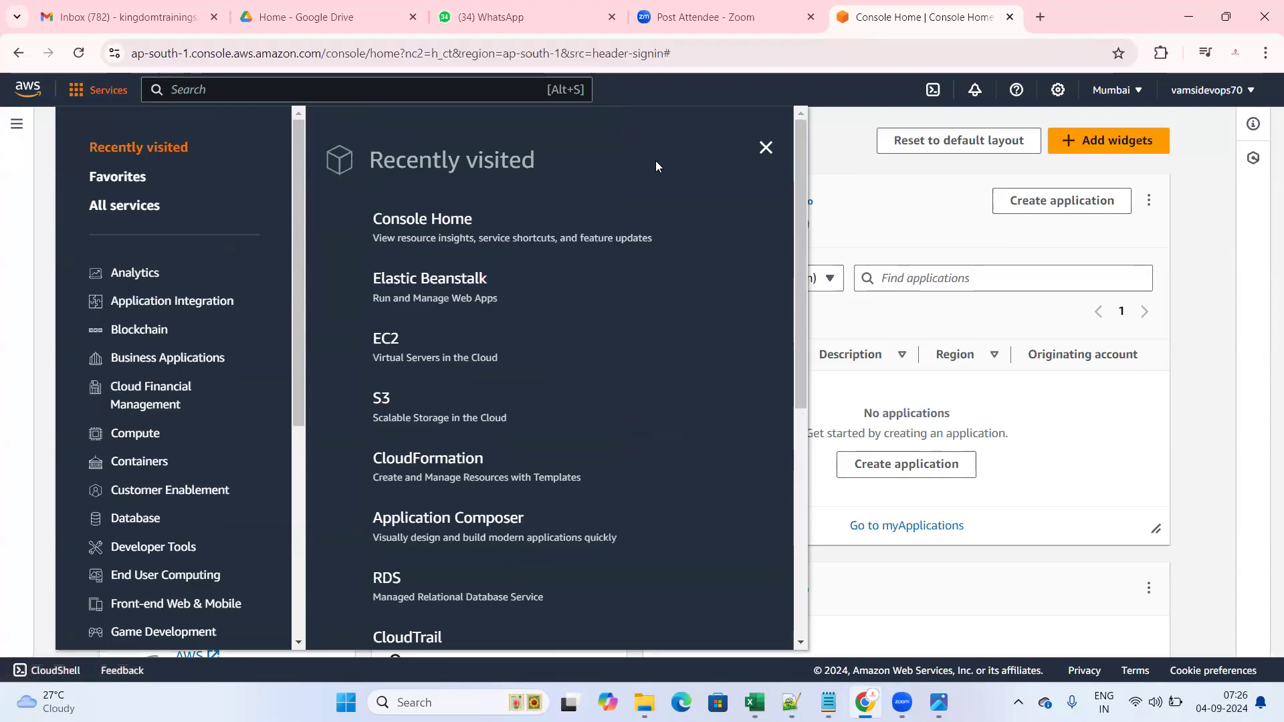
pyautogui.click(855, 143)
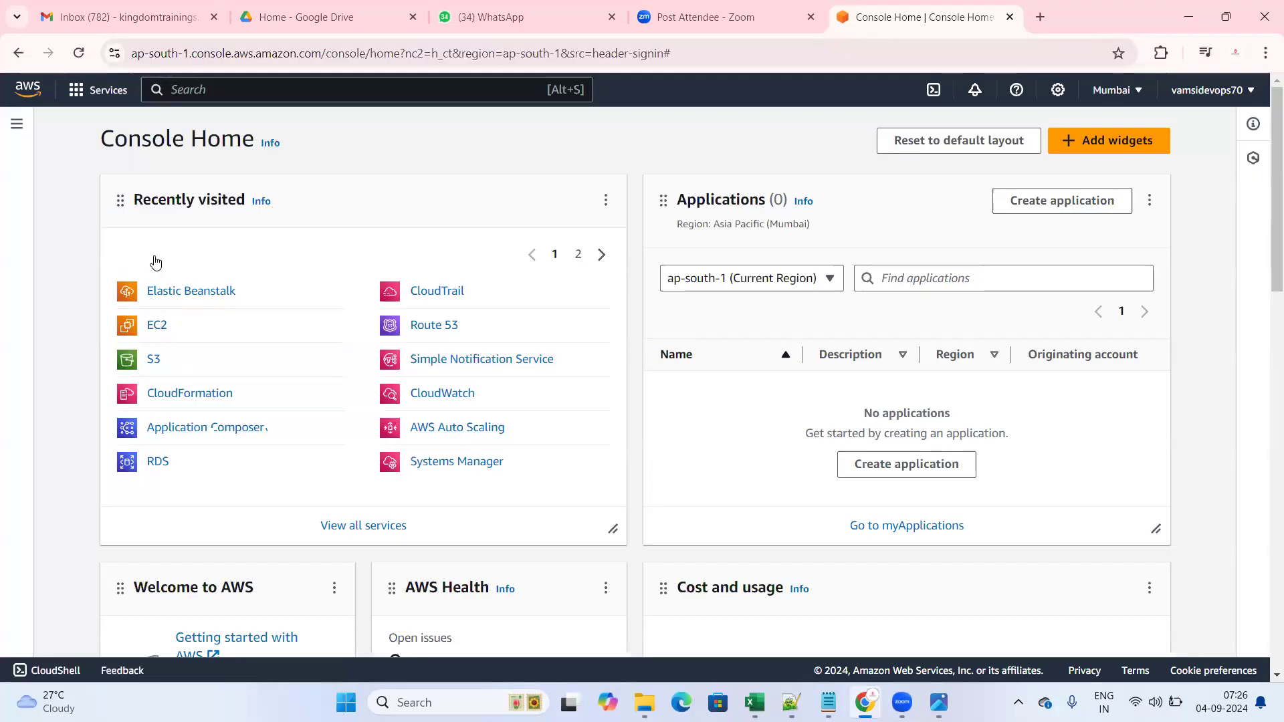
# - Open EC2 from Recently visited and an 'ec2' search to reach the Mumbai EC2 Dashboard
pyautogui.click(158, 327)
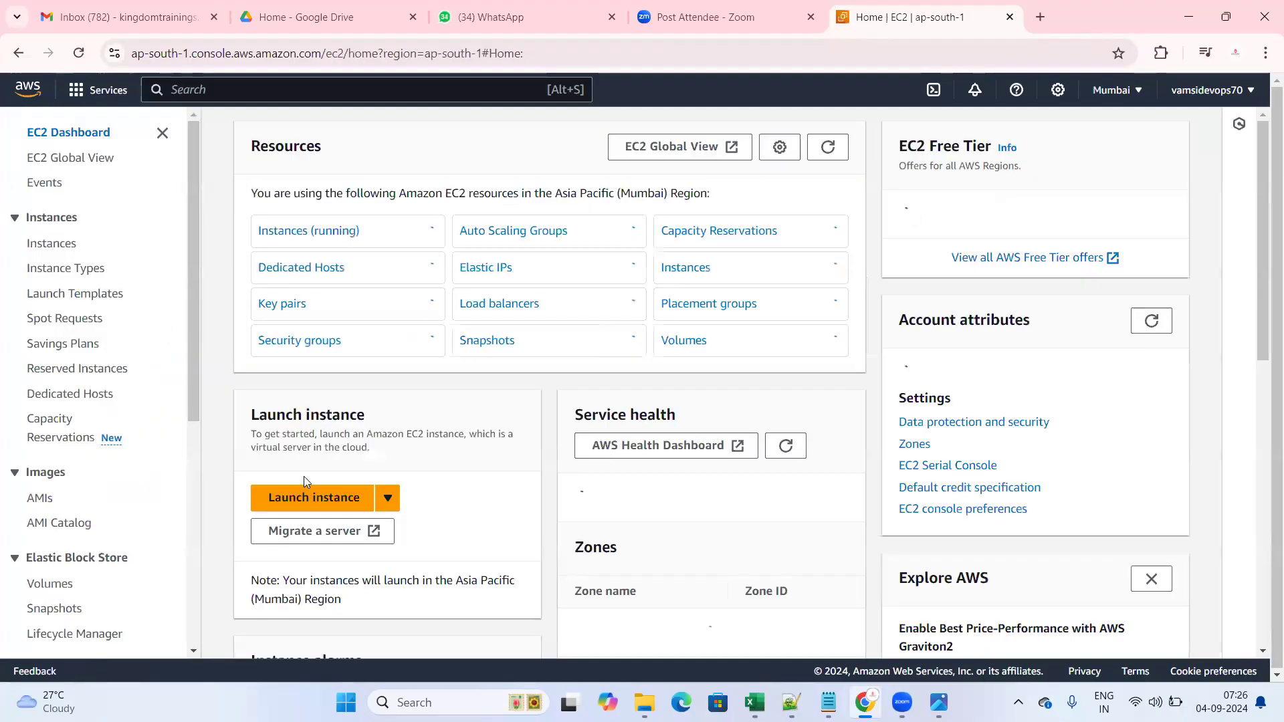
pyautogui.click(222, 91)
pyautogui.write('ec2')
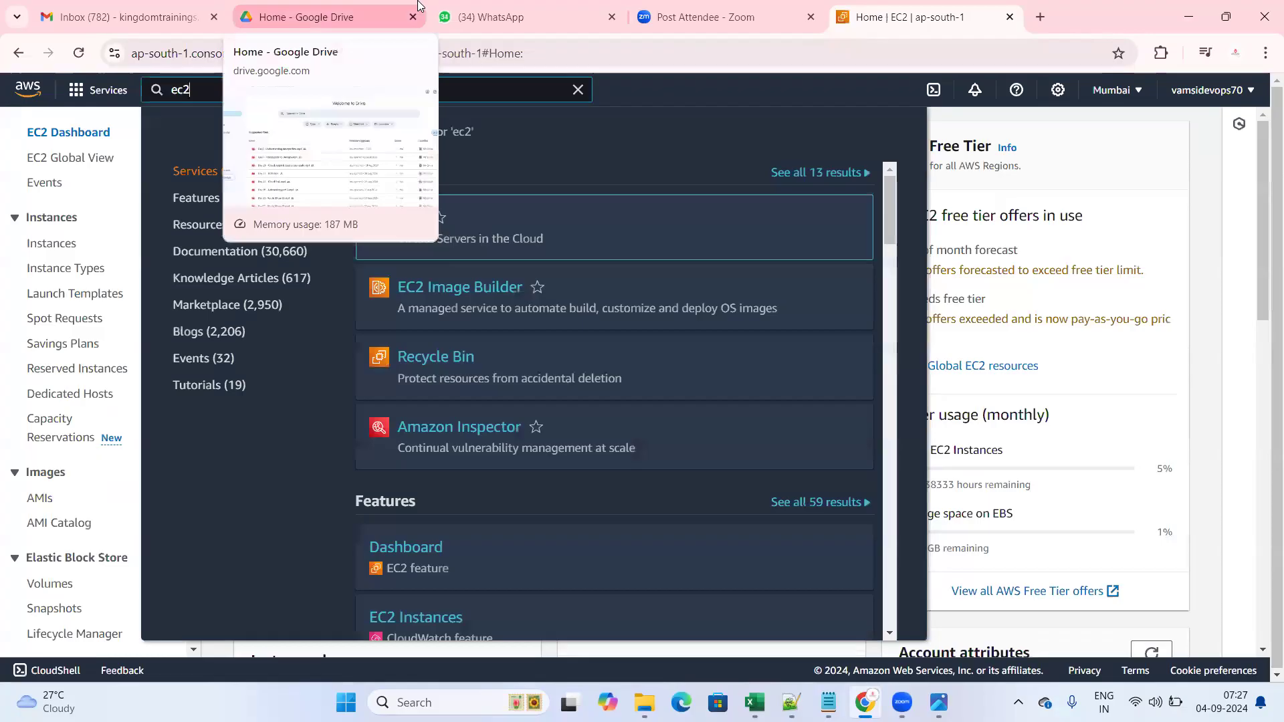
pyautogui.press('Return')
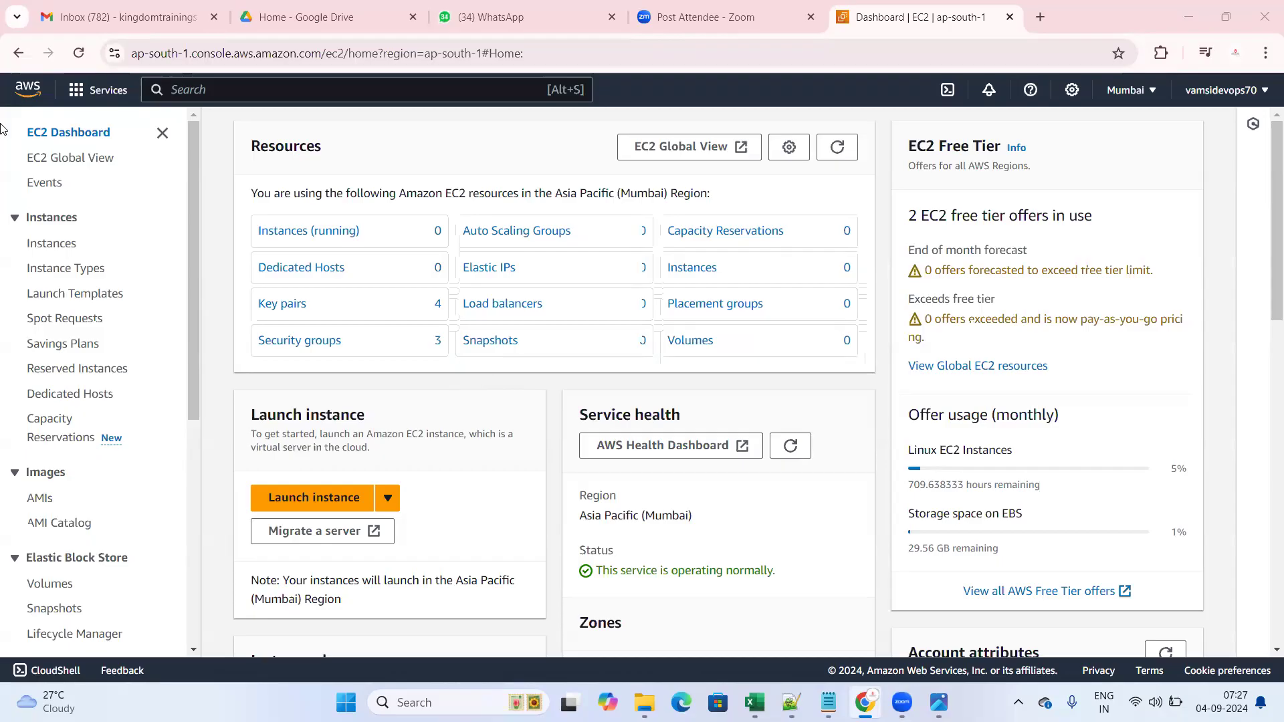
# - Point out the EC2 Free Tier heading, then search 'ec2' for the Mumbai EC2 dashboard
pyautogui.moveTo(915, 143); pyautogui.dragTo(996, 148)
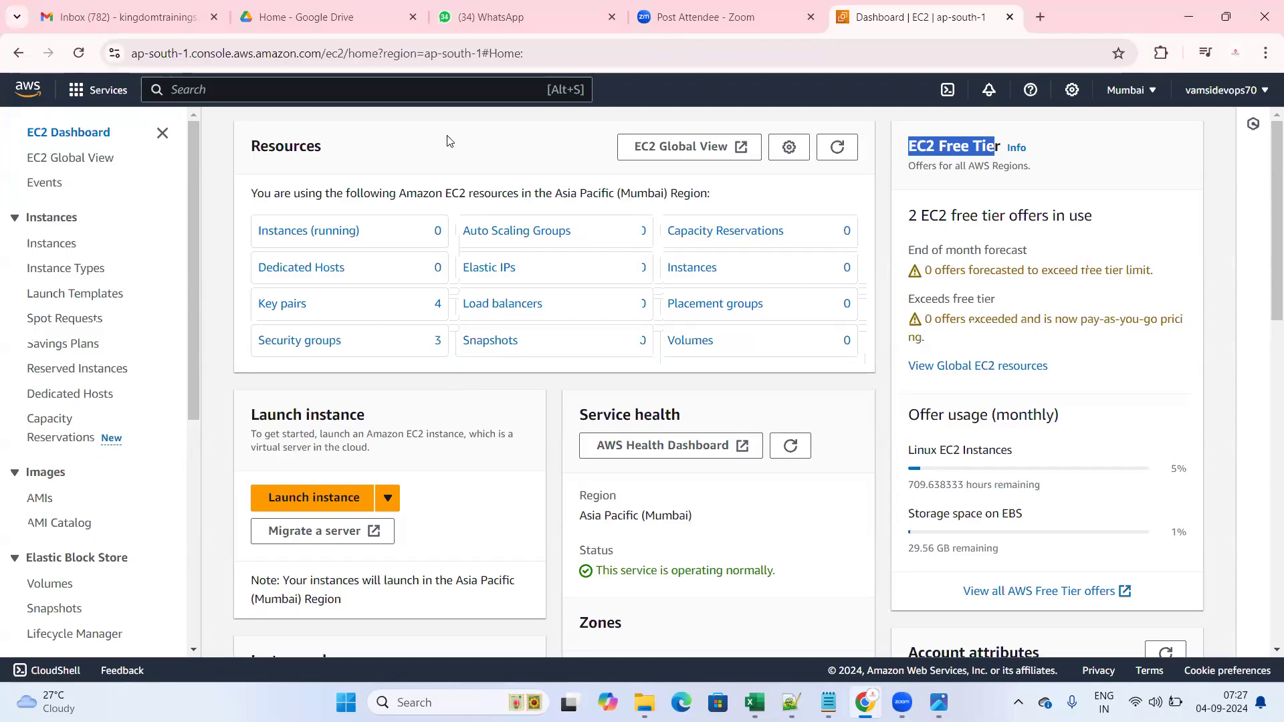
pyautogui.click(769, 134)
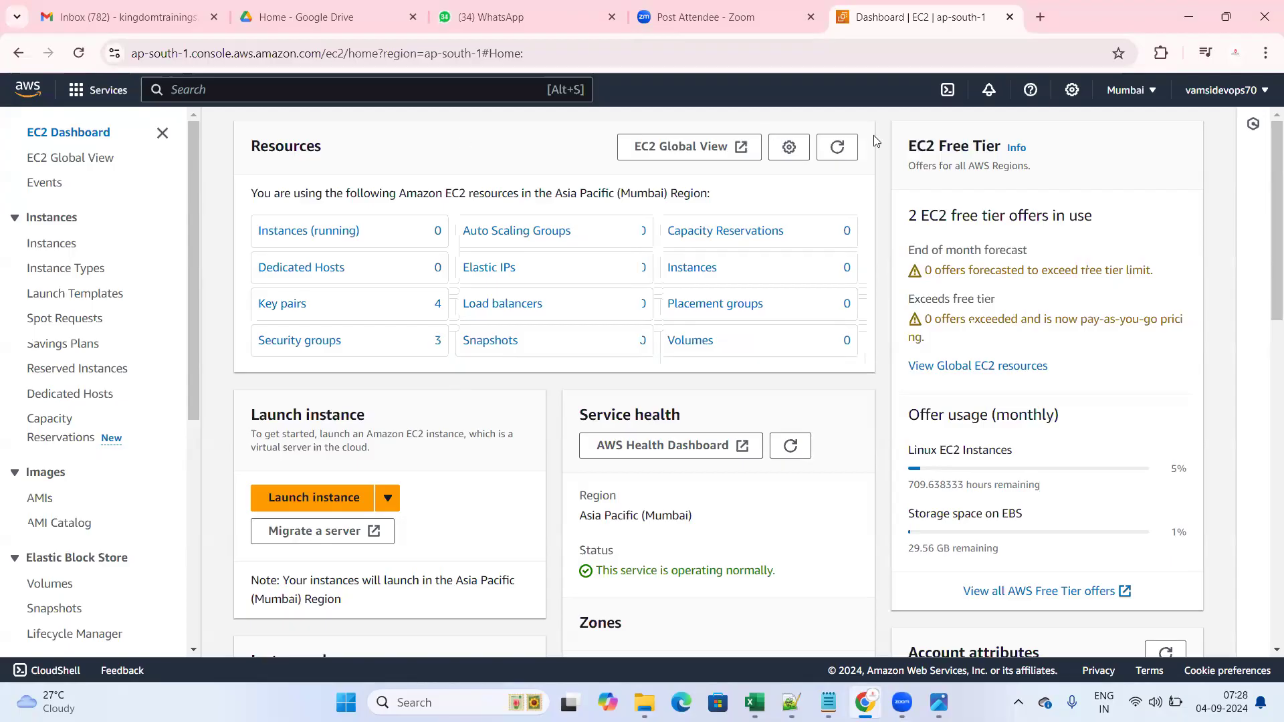
pyautogui.moveTo(910, 146); pyautogui.dragTo(1003, 145)
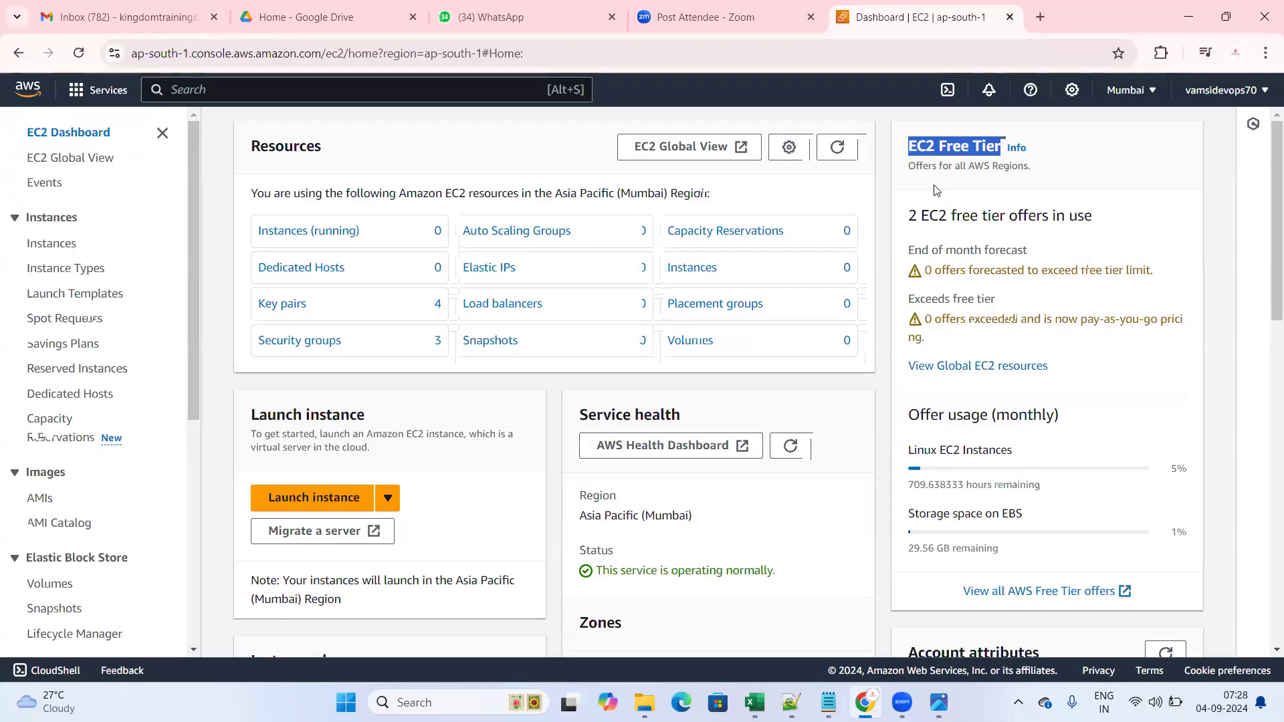
pyautogui.click(823, 171)
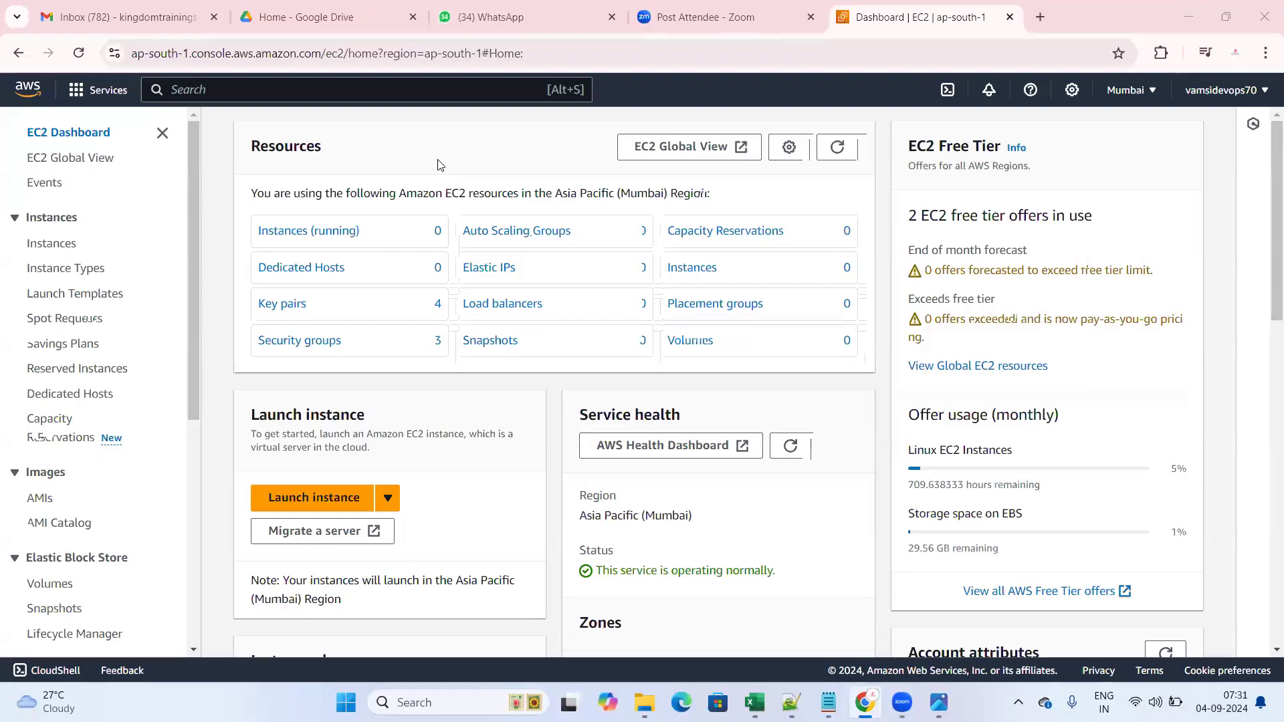
pyautogui.click(330, 86)
pyautogui.write('ec2')
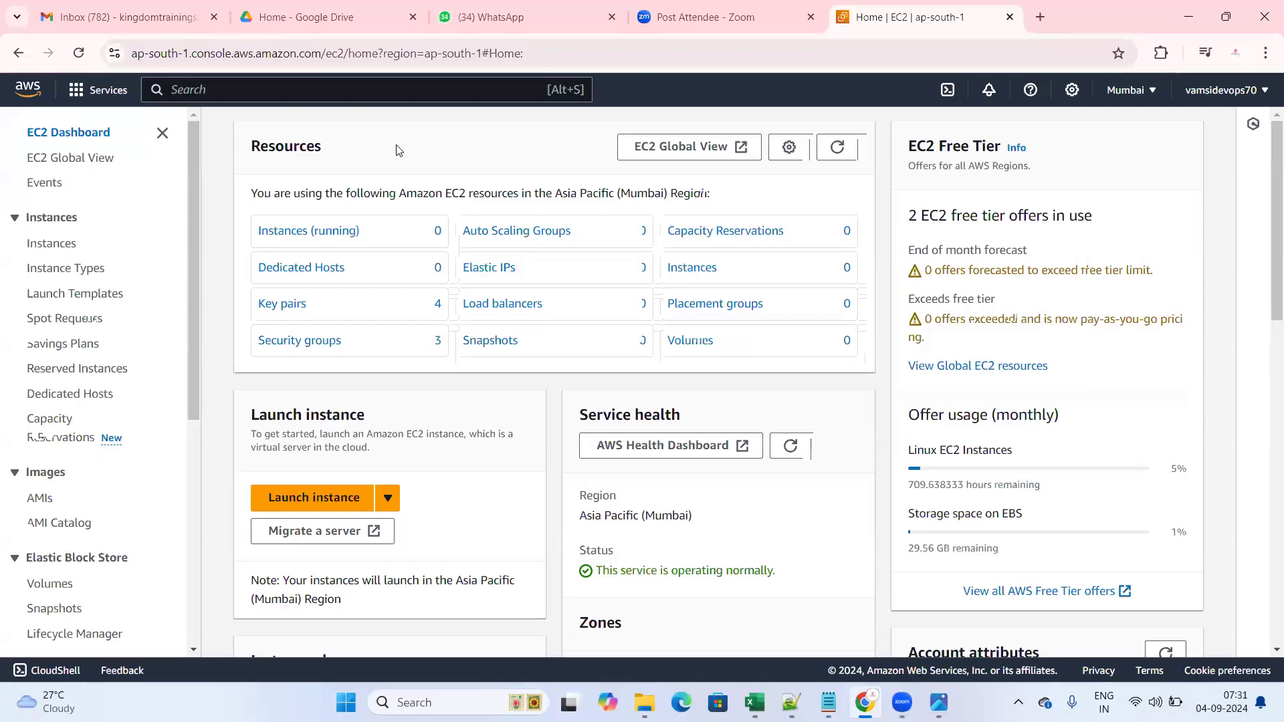
pyautogui.moveTo(254, 232); pyautogui.dragTo(392, 232)
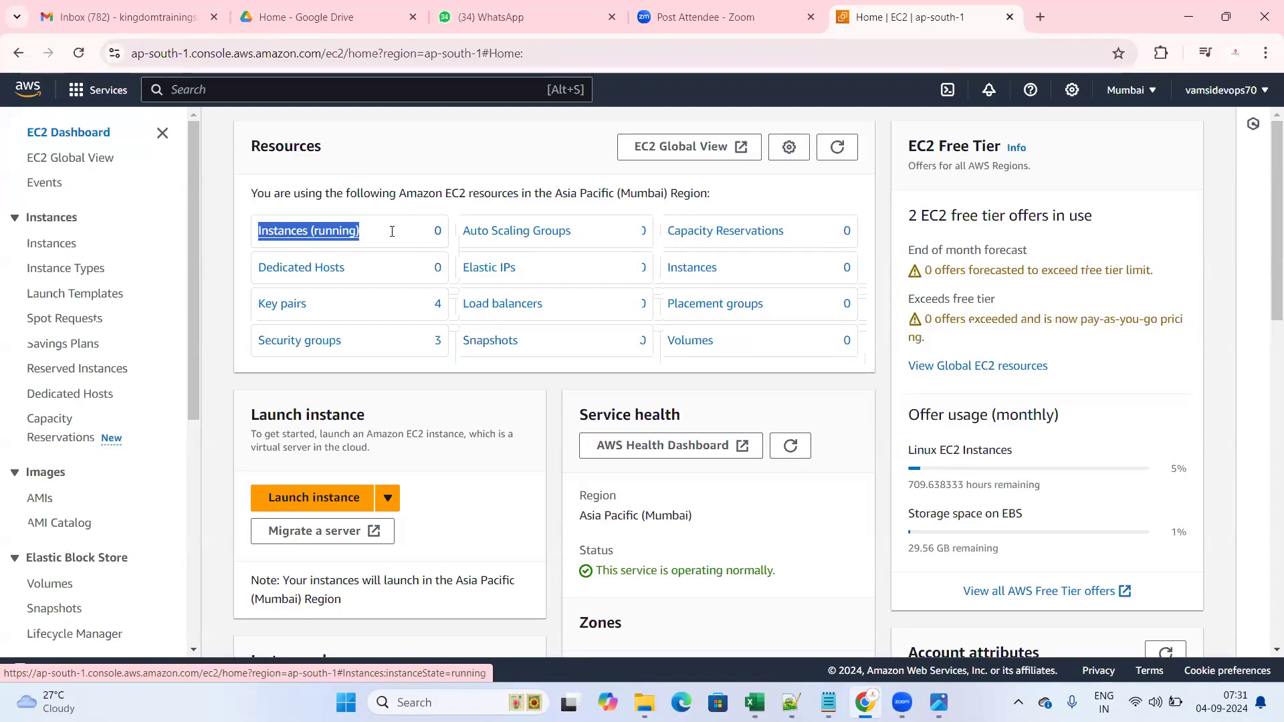
pyautogui.click(389, 132)
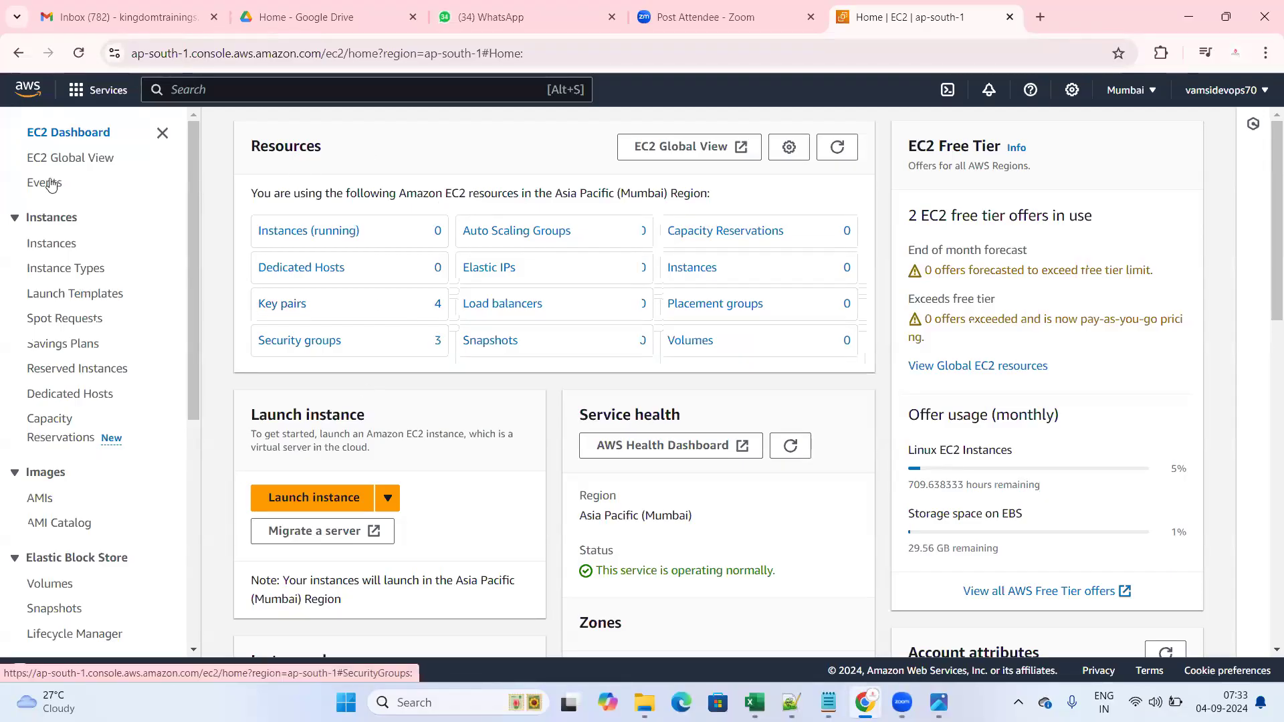
# - Go from the EC2 Dashboard to the running Instances list and choose Launch instances
pyautogui.moveTo(17, 138); pyautogui.dragTo(125, 138)
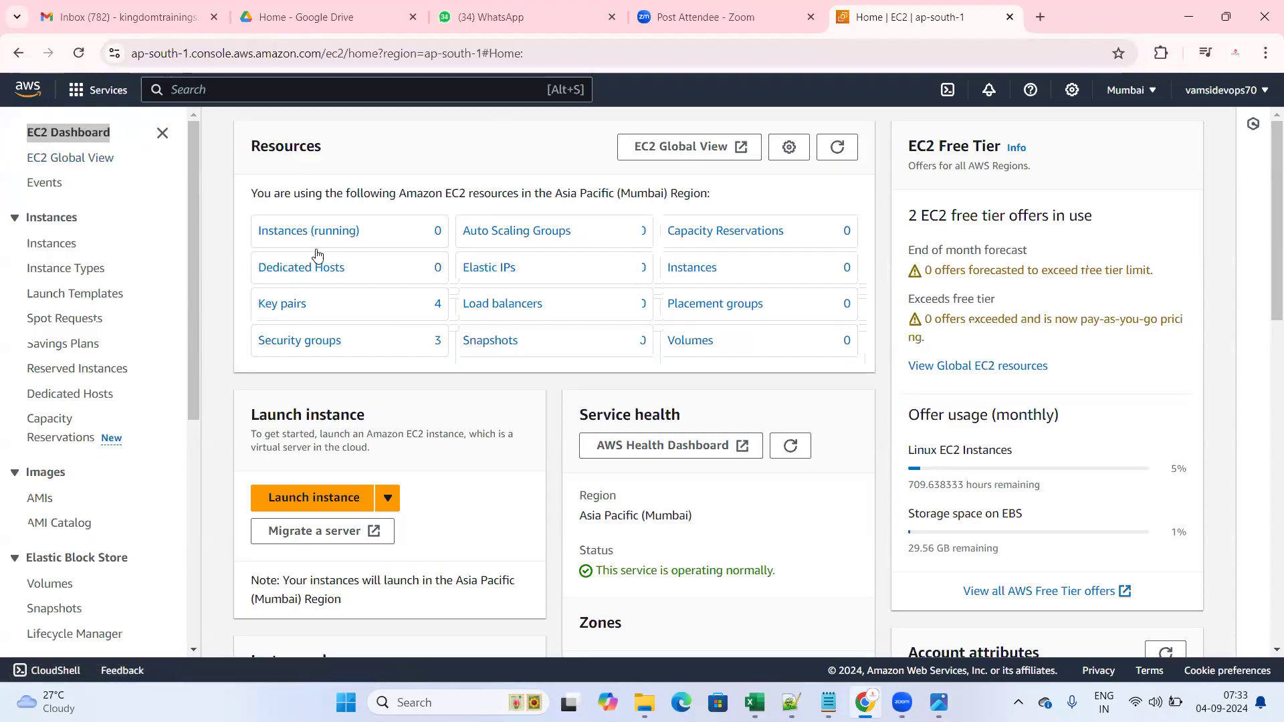
pyautogui.click(310, 231)
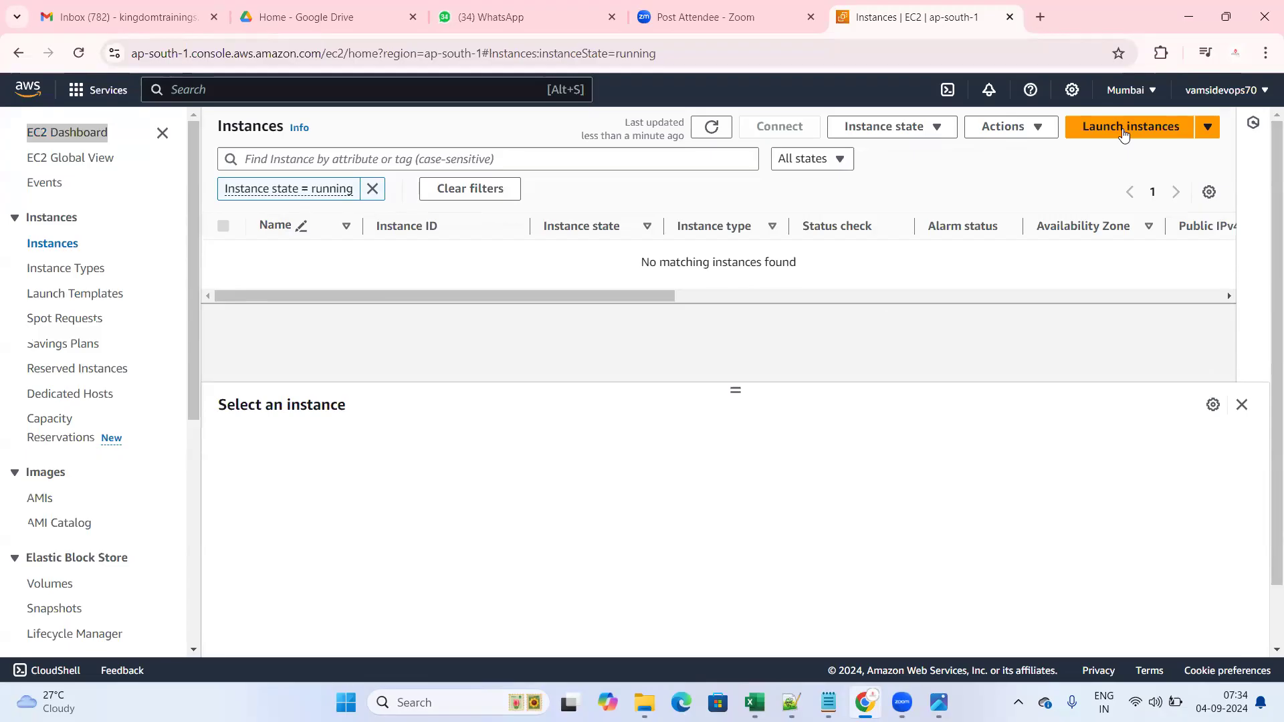
pyautogui.click(1124, 129)
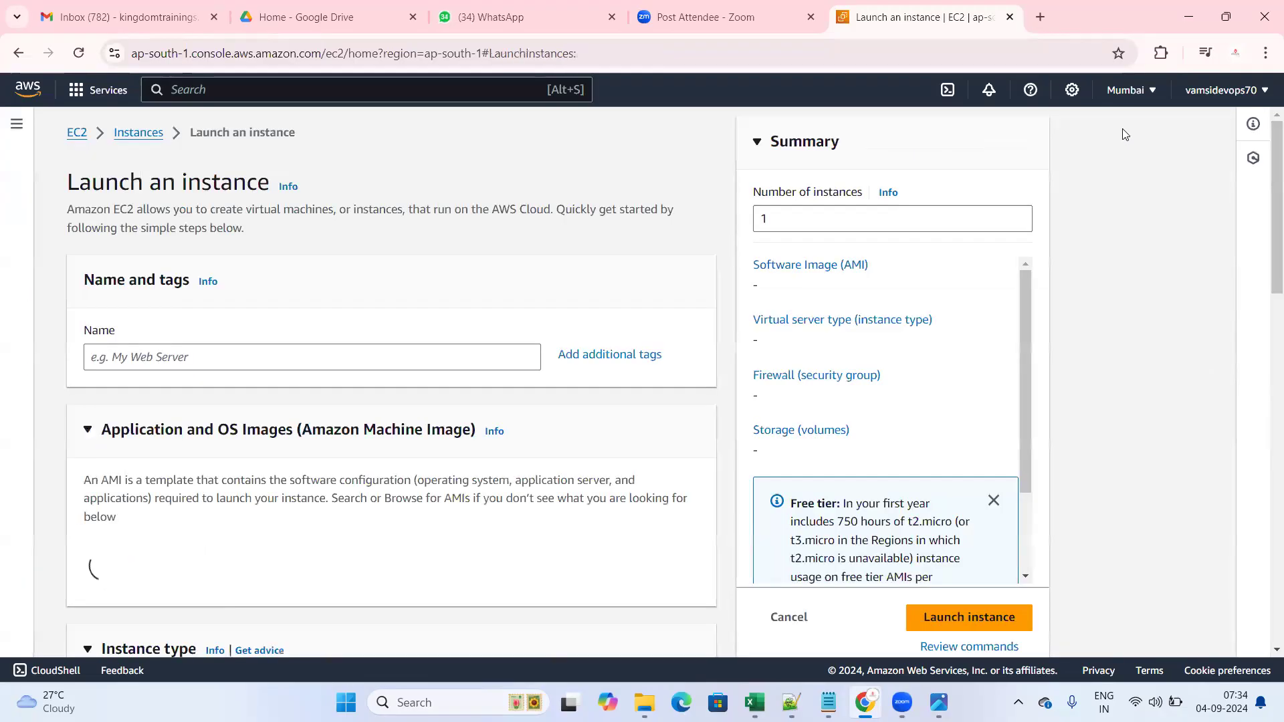
pyautogui.click(167, 362)
pyautogui.write('li')
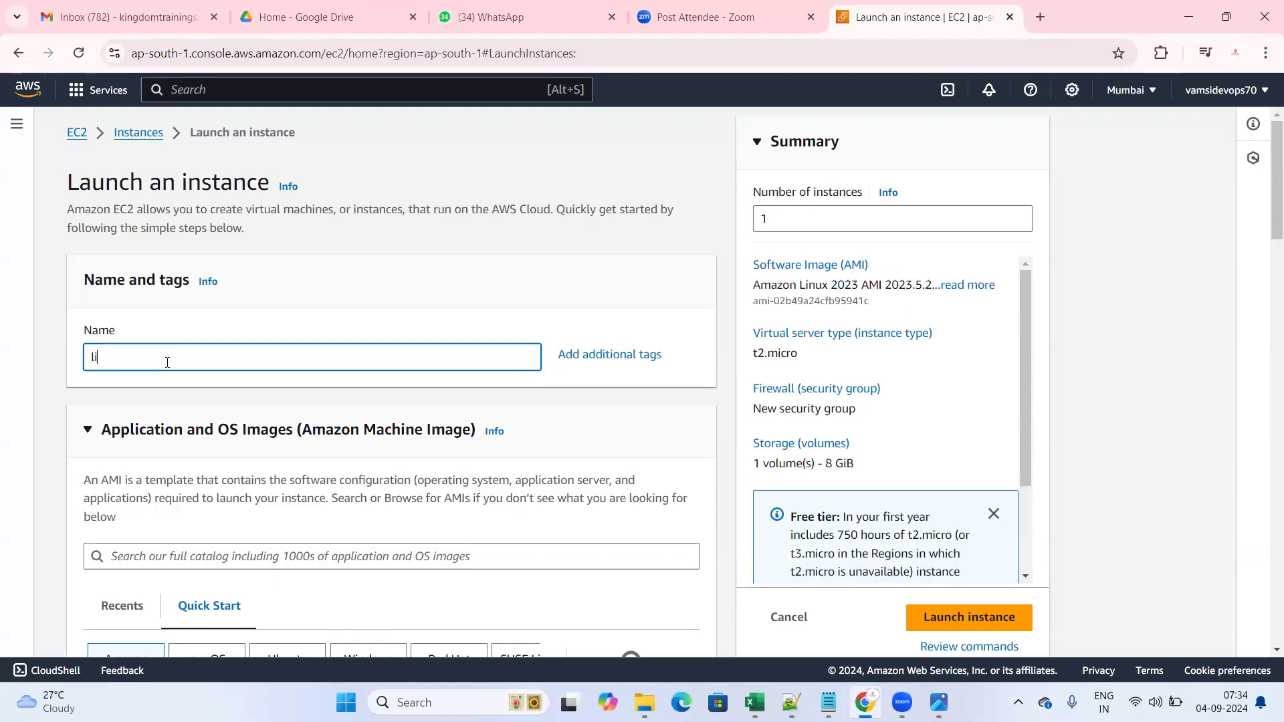
pyautogui.write('nucx server')
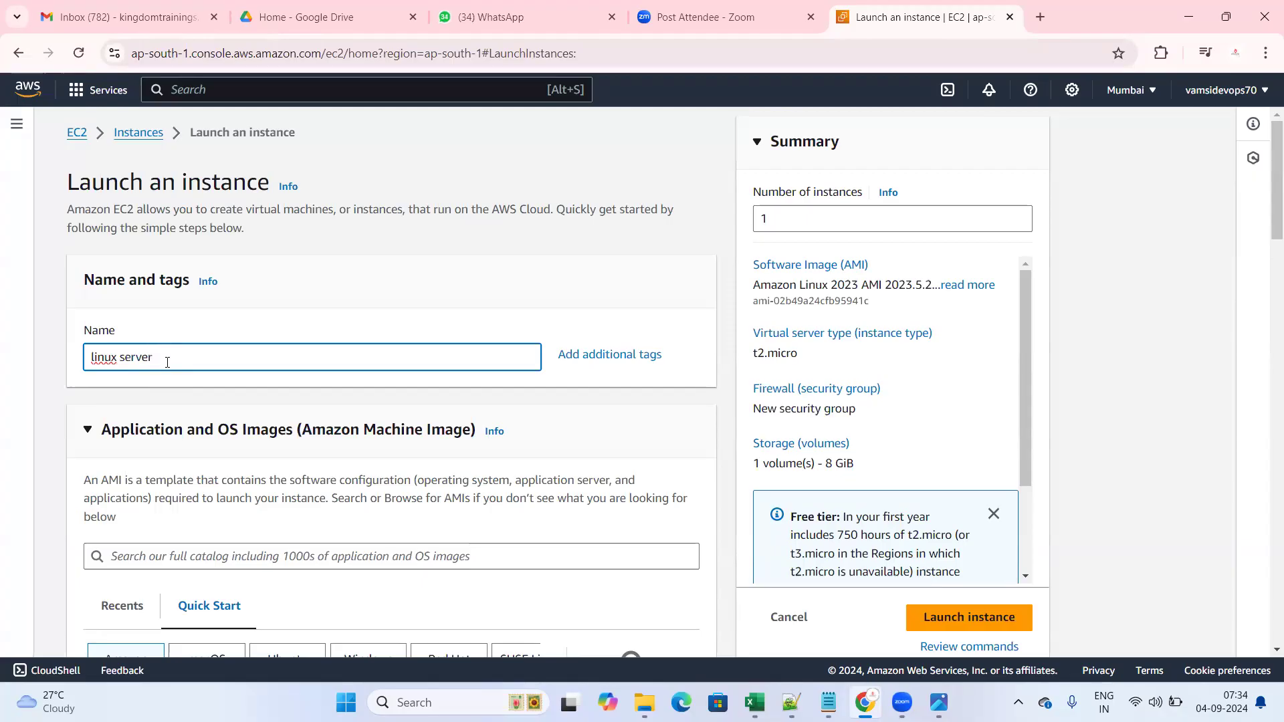
pyautogui.click(392, 298)
pyautogui.scroll(-2, 392, 298)
pyautogui.scroll(1, 250, 292)
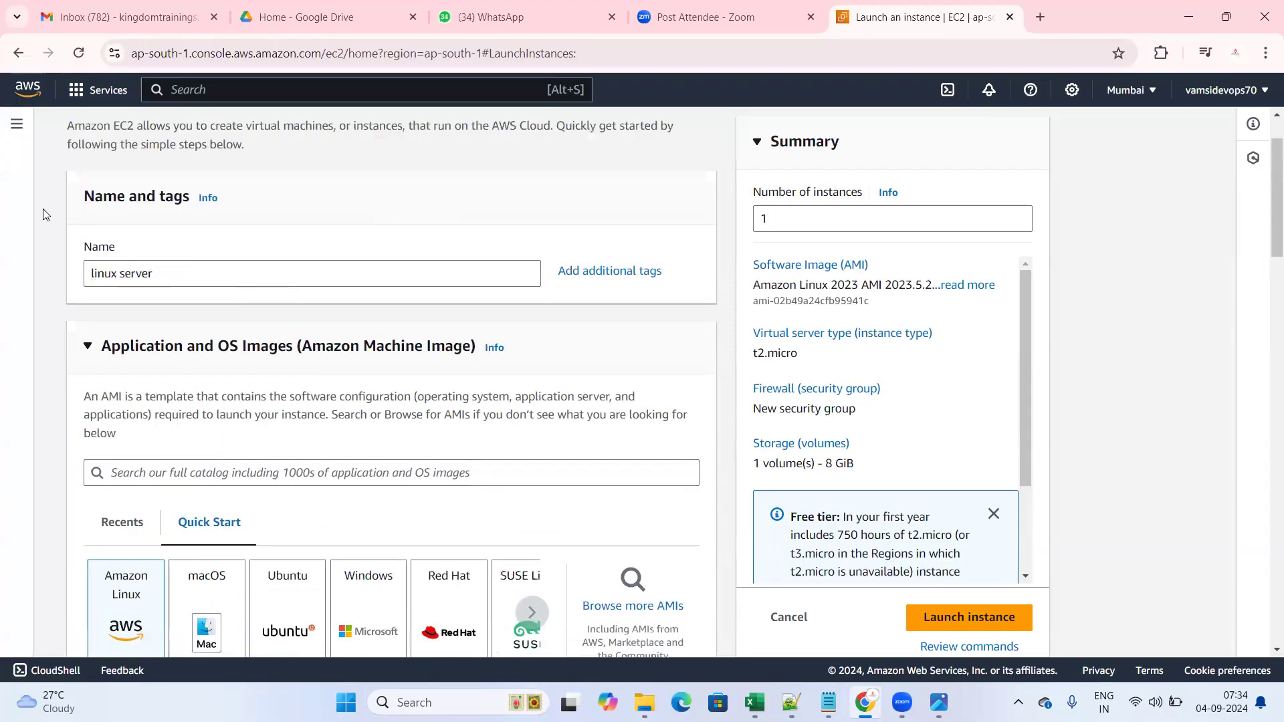
pyautogui.moveTo(84, 197); pyautogui.dragTo(190, 199)
pyautogui.scroll(1, 190, 199)
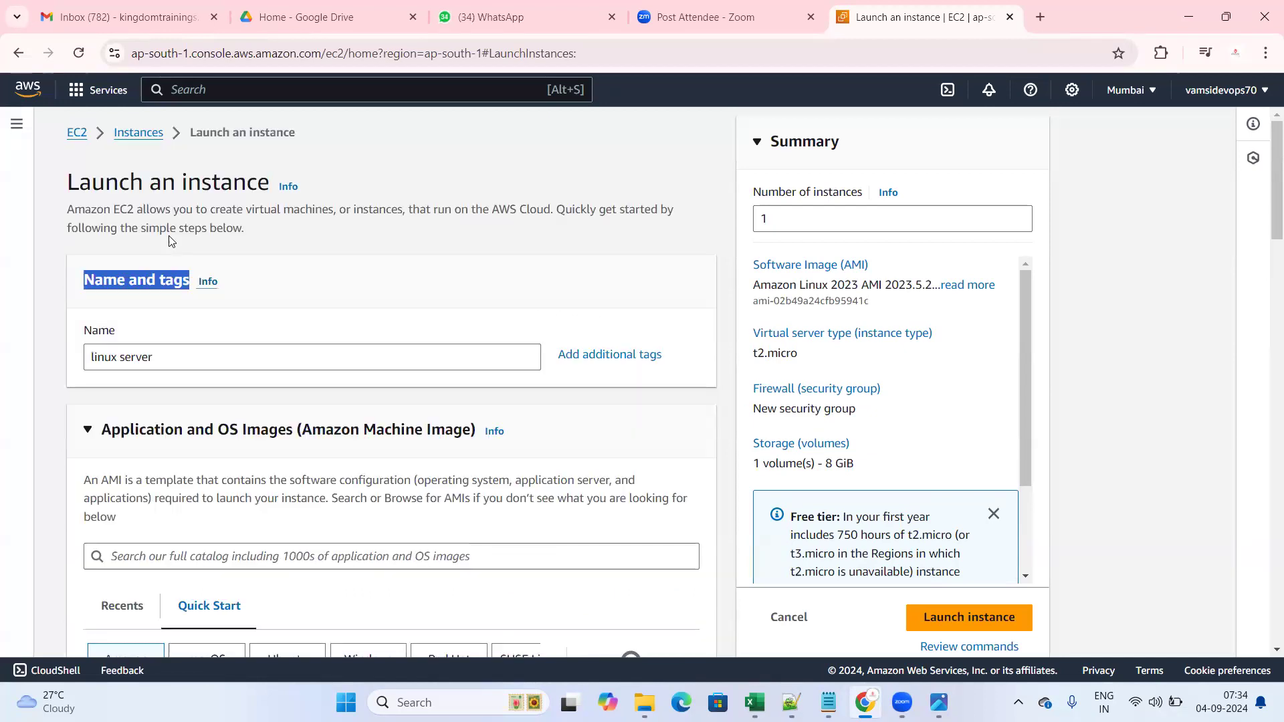
pyautogui.click(170, 361)
pyautogui.click(346, 269)
pyautogui.moveTo(249, 201); pyautogui.dragTo(295, 160)
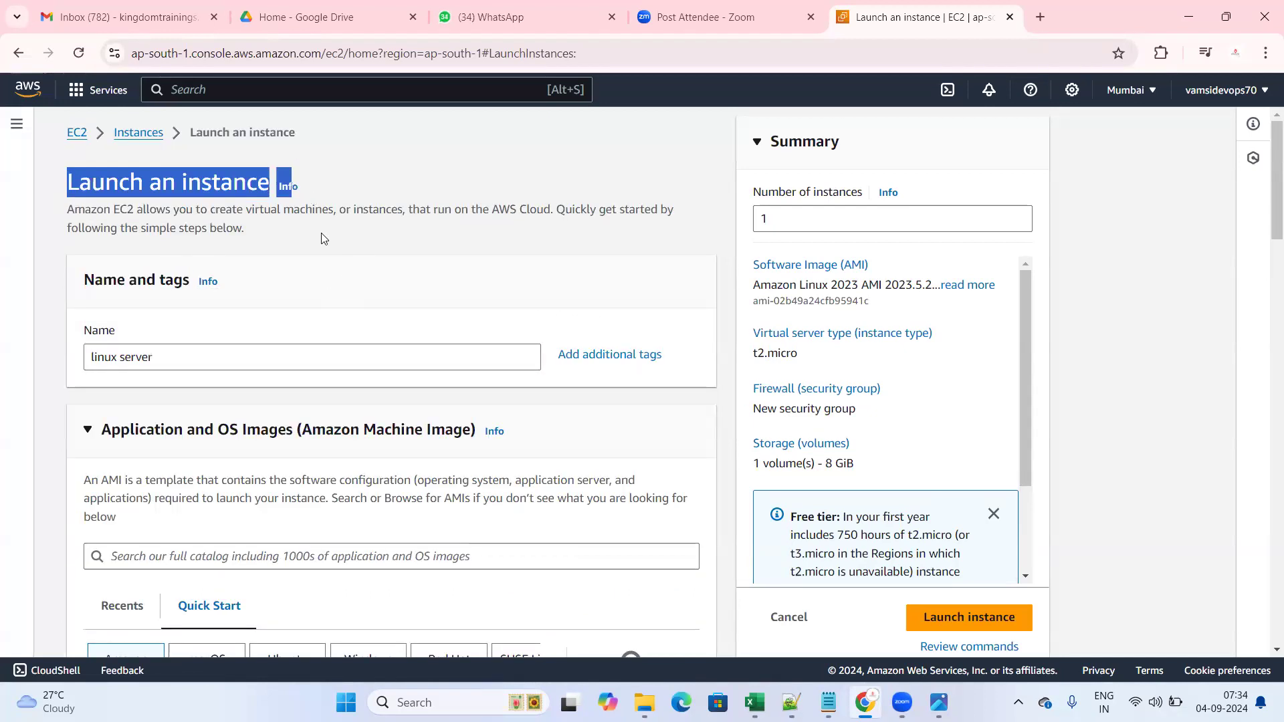
pyautogui.click(310, 279)
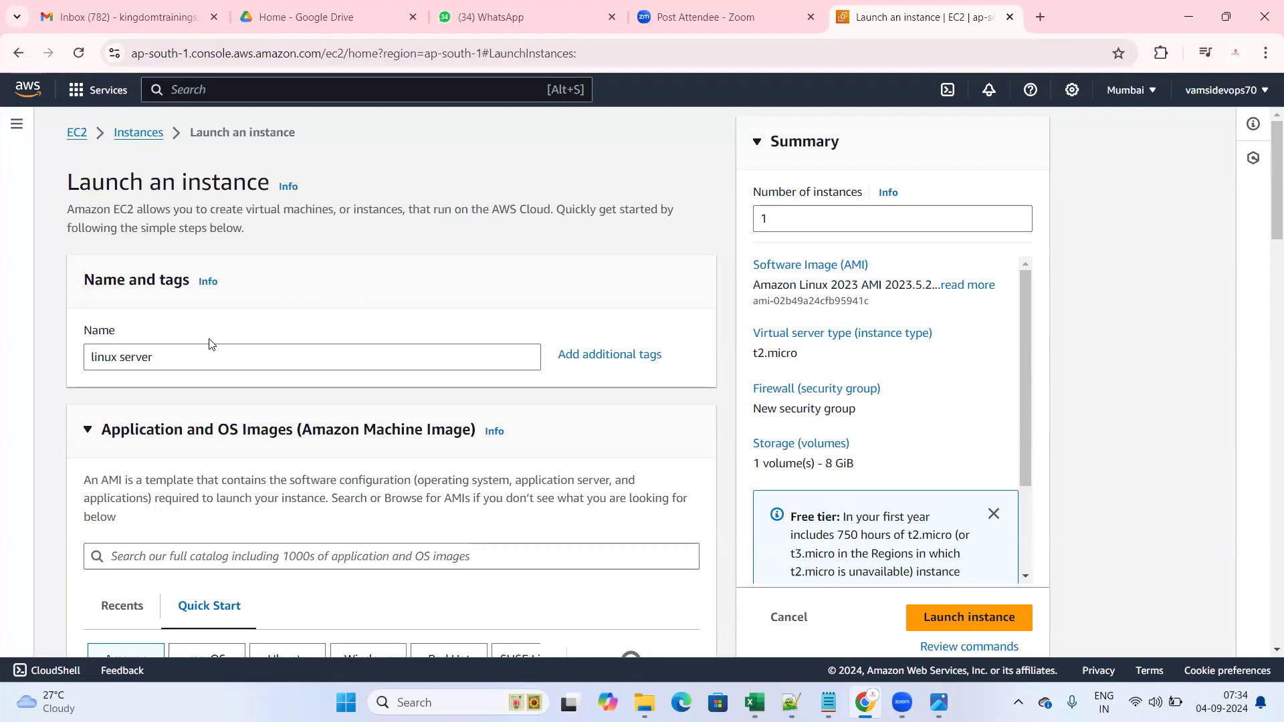
# - Scroll through the Launch an instance form around the Application and OS Images section
pyautogui.scroll(-1, 97, 351)
pyautogui.moveTo(100, 348); pyautogui.dragTo(441, 353)
pyautogui.scroll(-6, 147, 425)
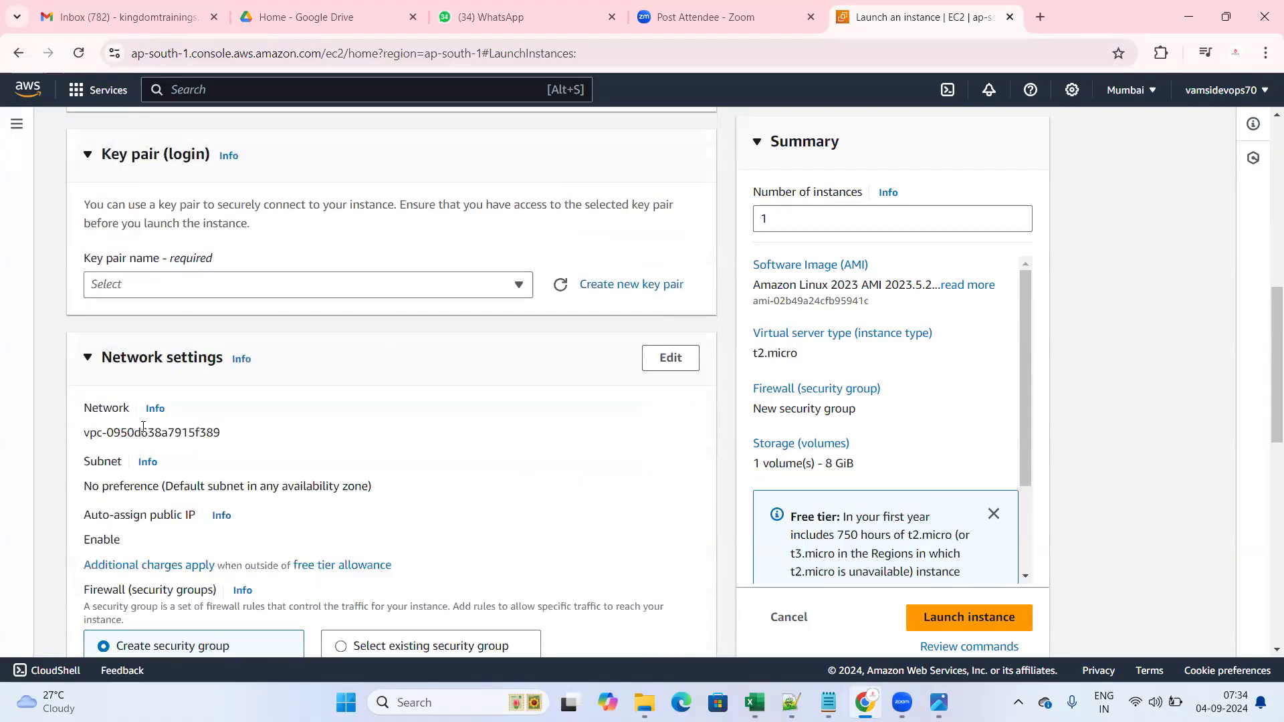
pyautogui.scroll(-3, 143, 427)
pyautogui.scroll(10, 146, 430)
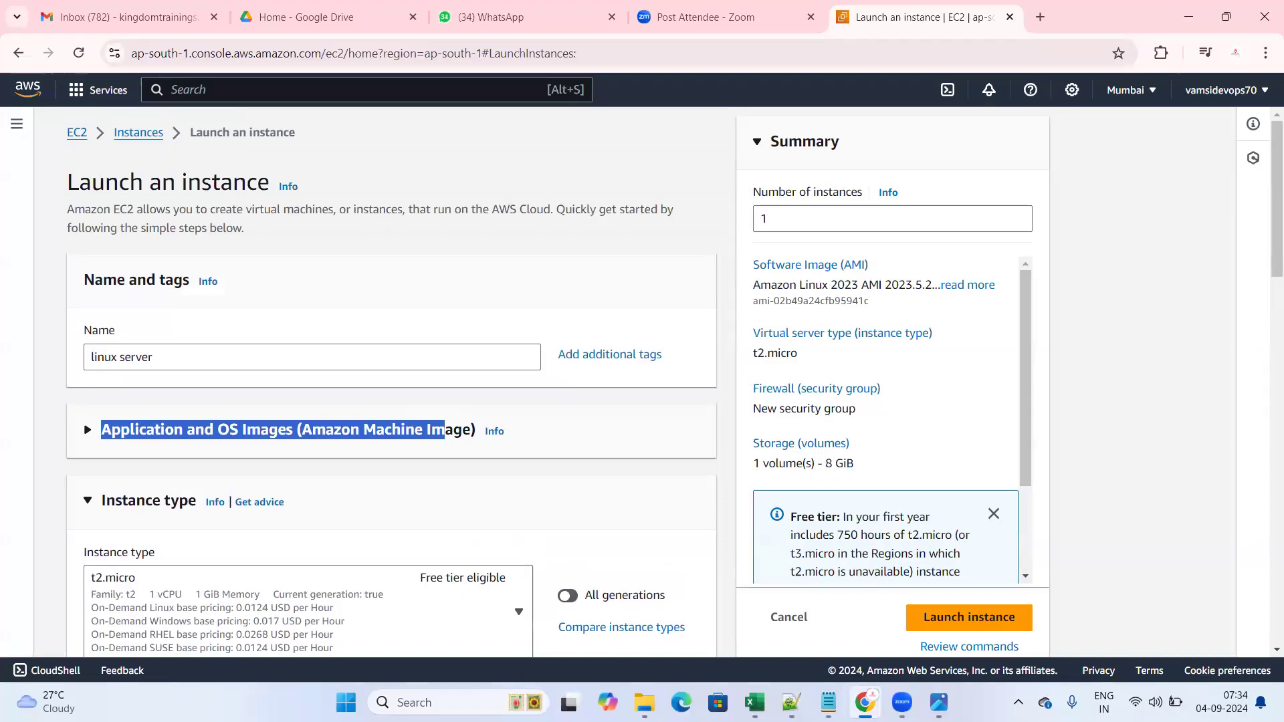
# - Search Windows for 'paint' and launch the Paint app
pyautogui.click(405, 701)
pyautogui.write('paint')
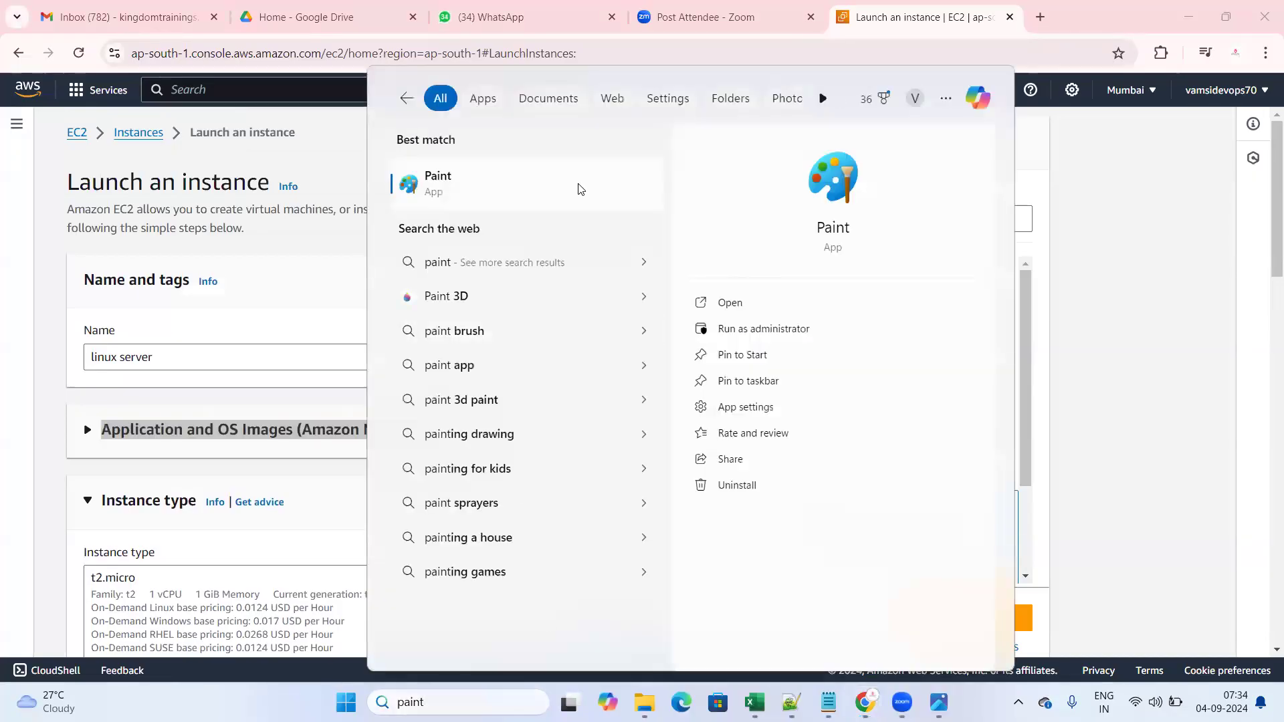
pyautogui.click(579, 187)
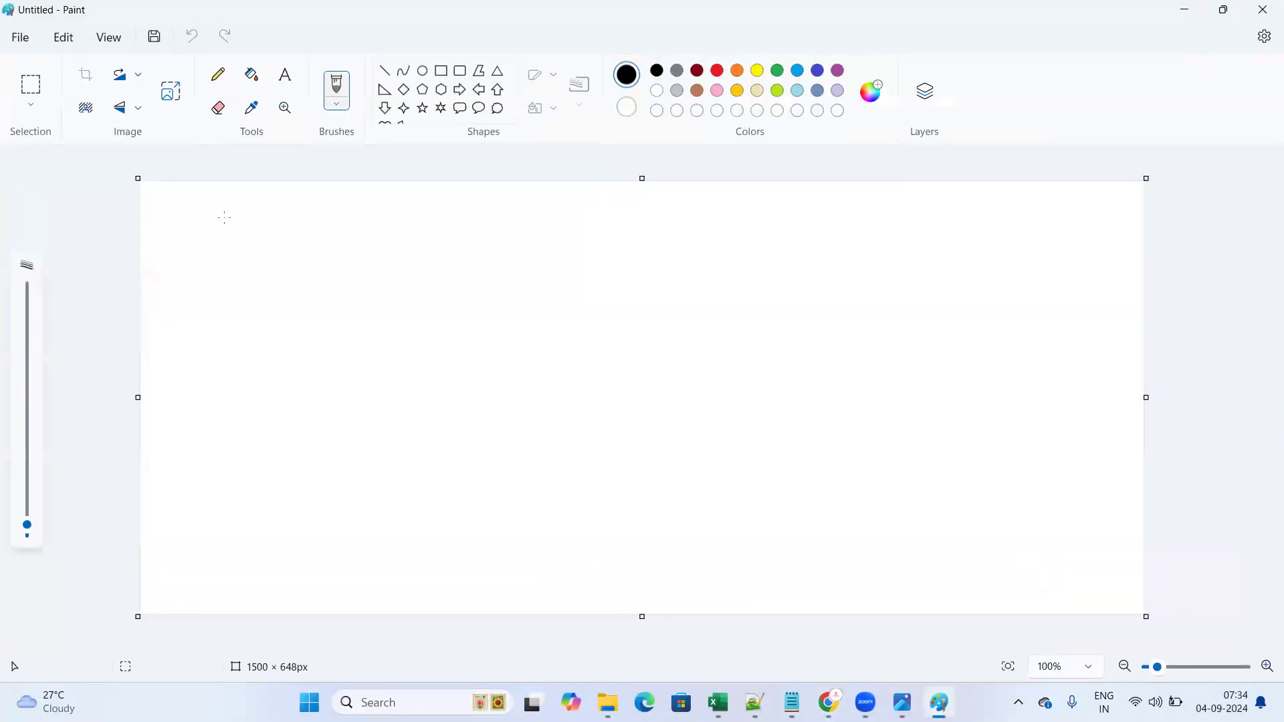
# - Draw a rectangle in Paint and label it cpu, RAM and storage
pyautogui.click(441, 71)
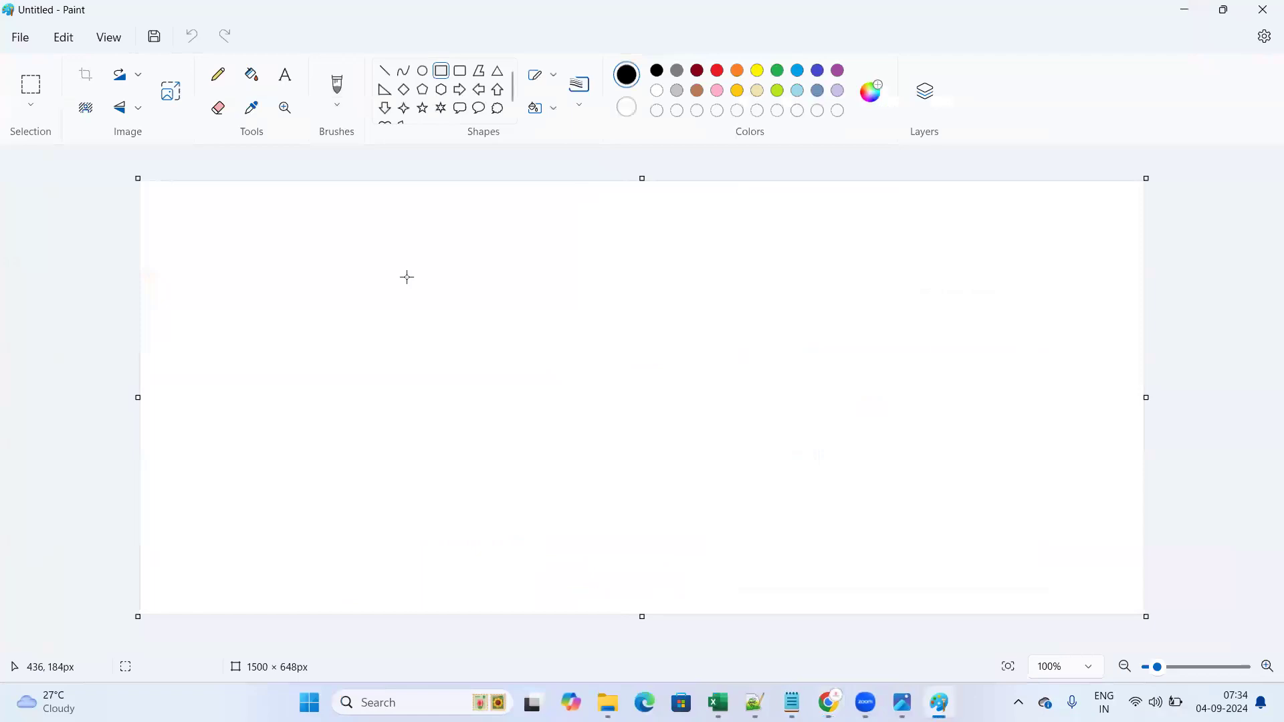
pyautogui.moveTo(406, 274); pyautogui.dragTo(684, 467)
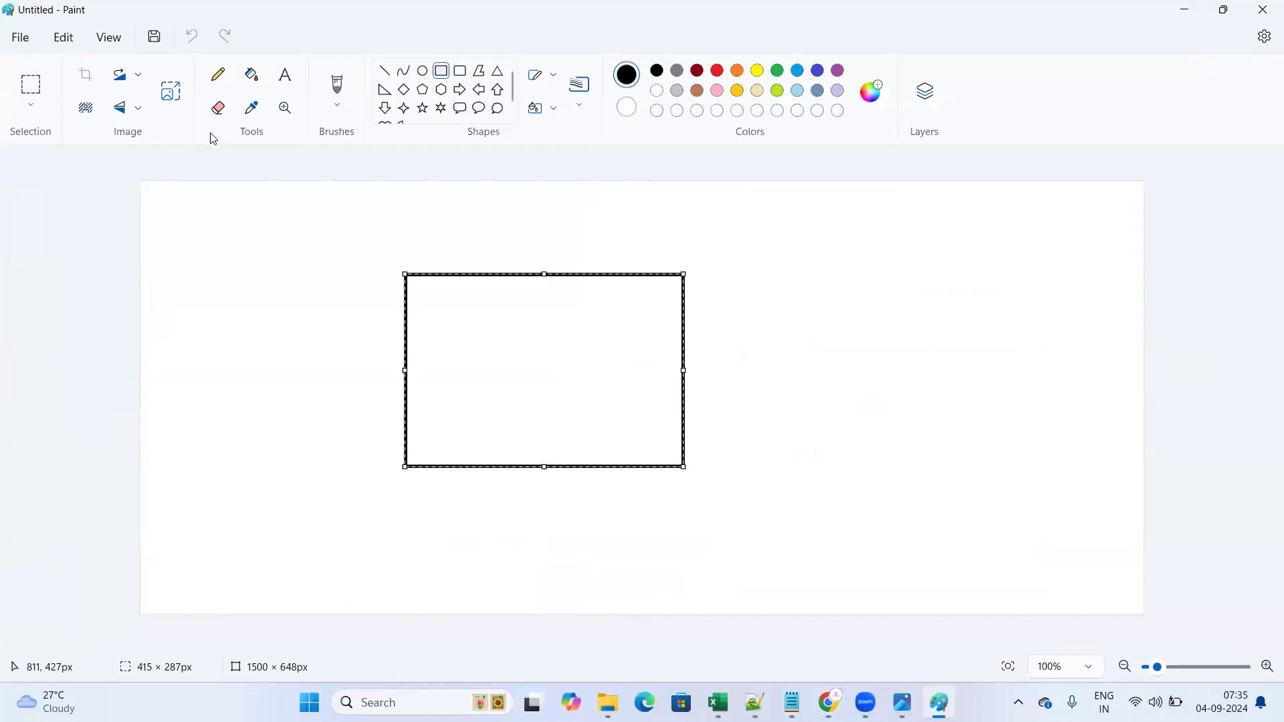
pyautogui.click(285, 75)
pyautogui.moveTo(446, 310); pyautogui.dragTo(595, 335)
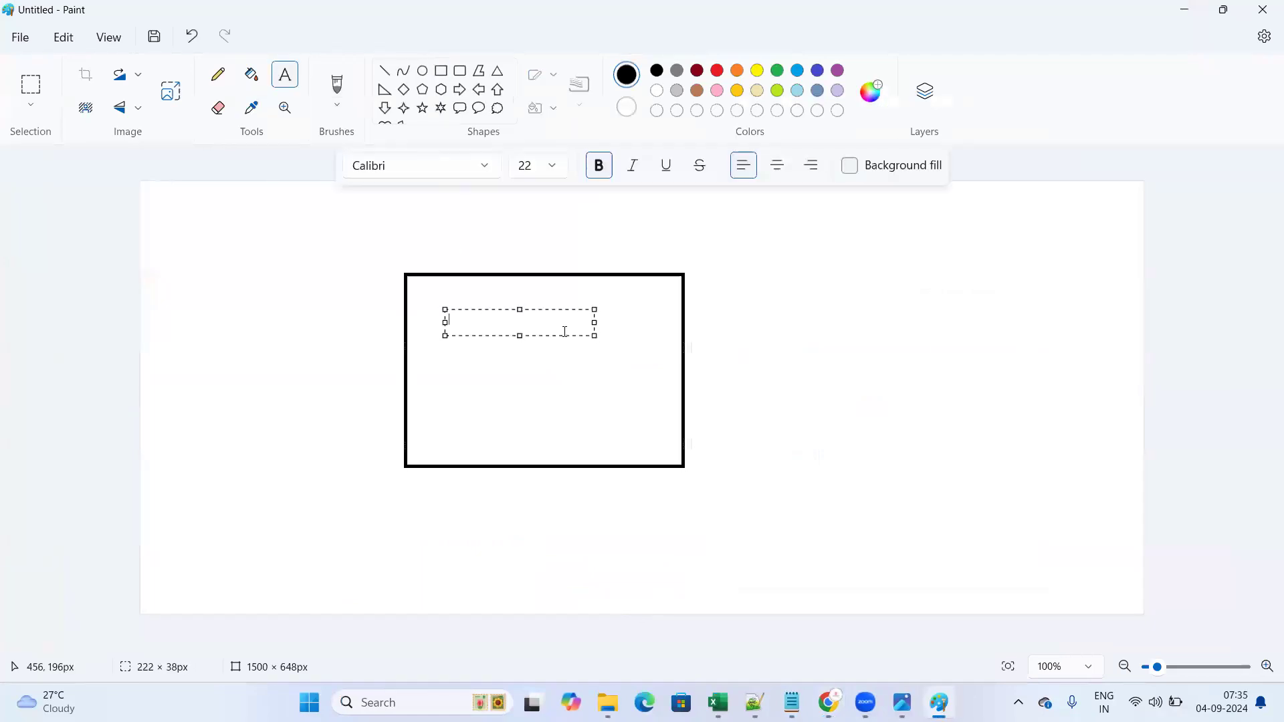
pyautogui.write('processsor')
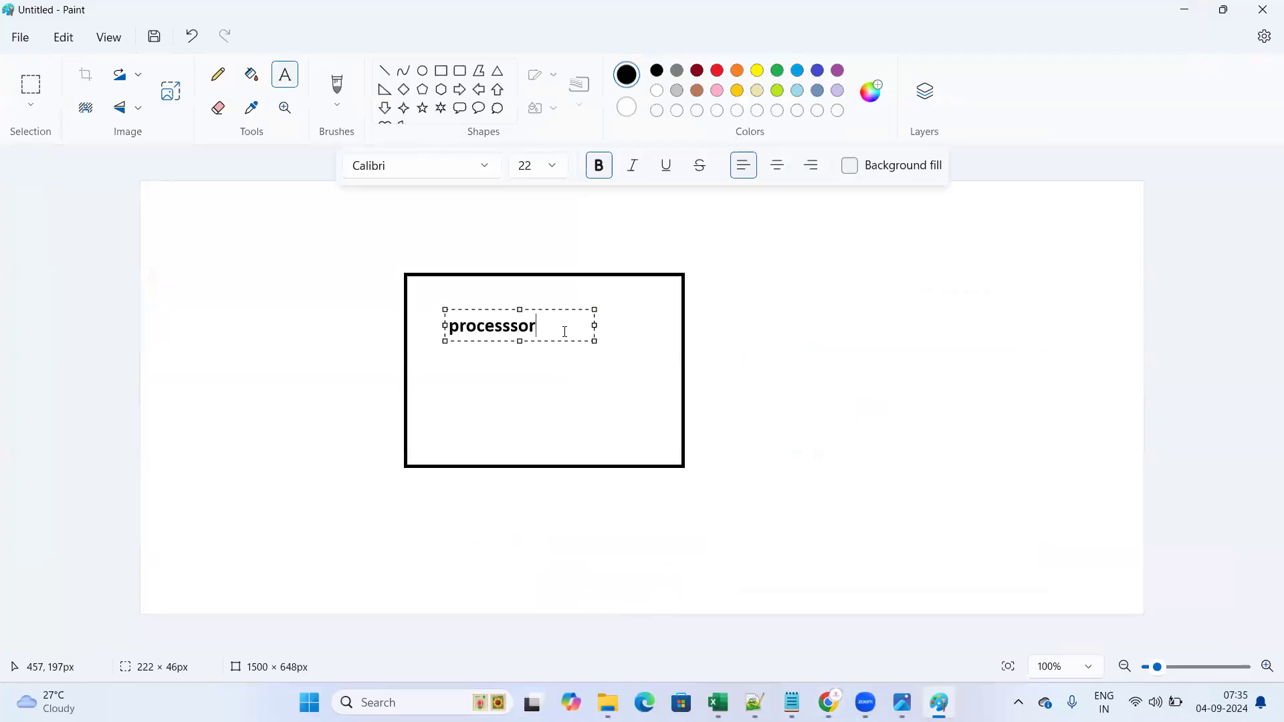
pyautogui.press('Return')
pyautogui.press('BackSpace')
pyautogui.press('BackSpace')
pyautogui.press('BackSpace')
pyautogui.press('BackSpace')
pyautogui.press('BackSpace')
pyautogui.press('BackSpace')
pyautogui.press('BackSpace')
pyautogui.press('BackSpace')
pyautogui.press('BackSpace')
pyautogui.press('BackSpace')
pyautogui.write('cpu')
pyautogui.press('Return')
pyautogui.write('Ram')
pyautogui.press('BackSpace')
pyautogui.press('BackSpace')
pyautogui.write('AM')
pyautogui.press('Return')
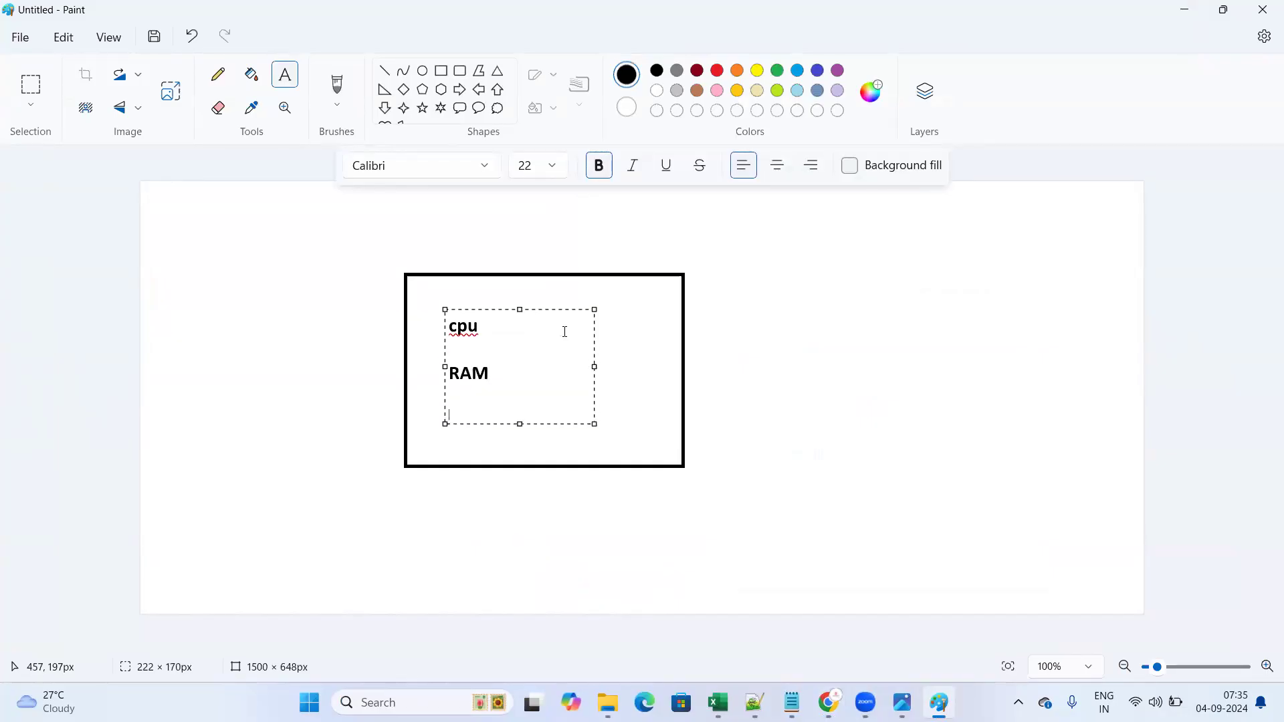
pyautogui.write('storage')
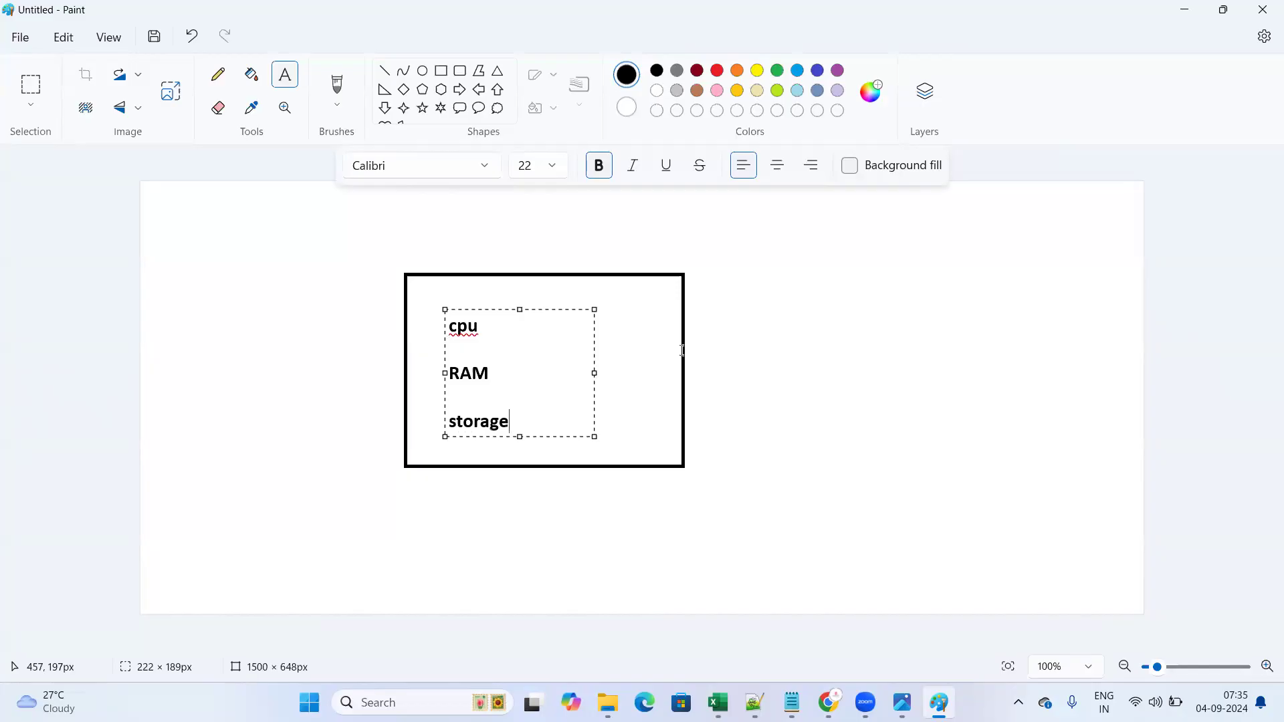
pyautogui.click(810, 438)
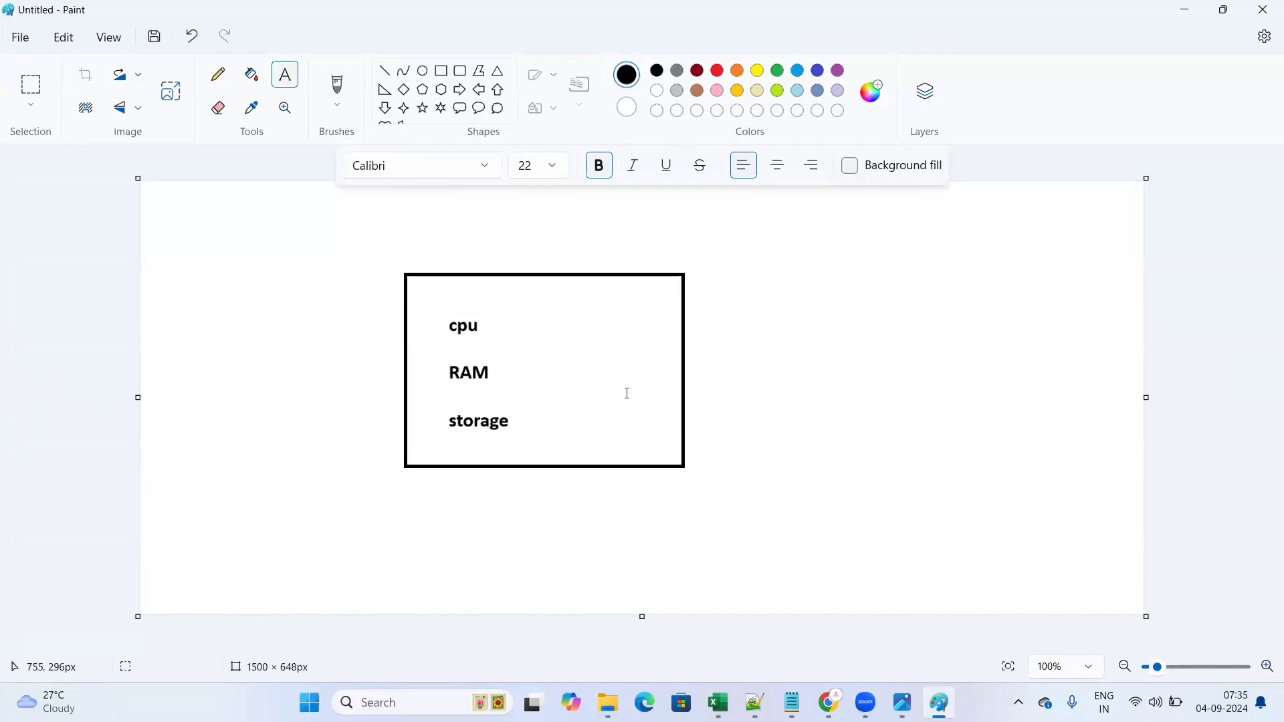
# - Add an 'os' label beside the three labels and return to the AWS launch page
pyautogui.moveTo(445, 323); pyautogui.dragTo(592, 341)
pyautogui.click(751, 459)
pyautogui.click(587, 328)
pyautogui.write('os')
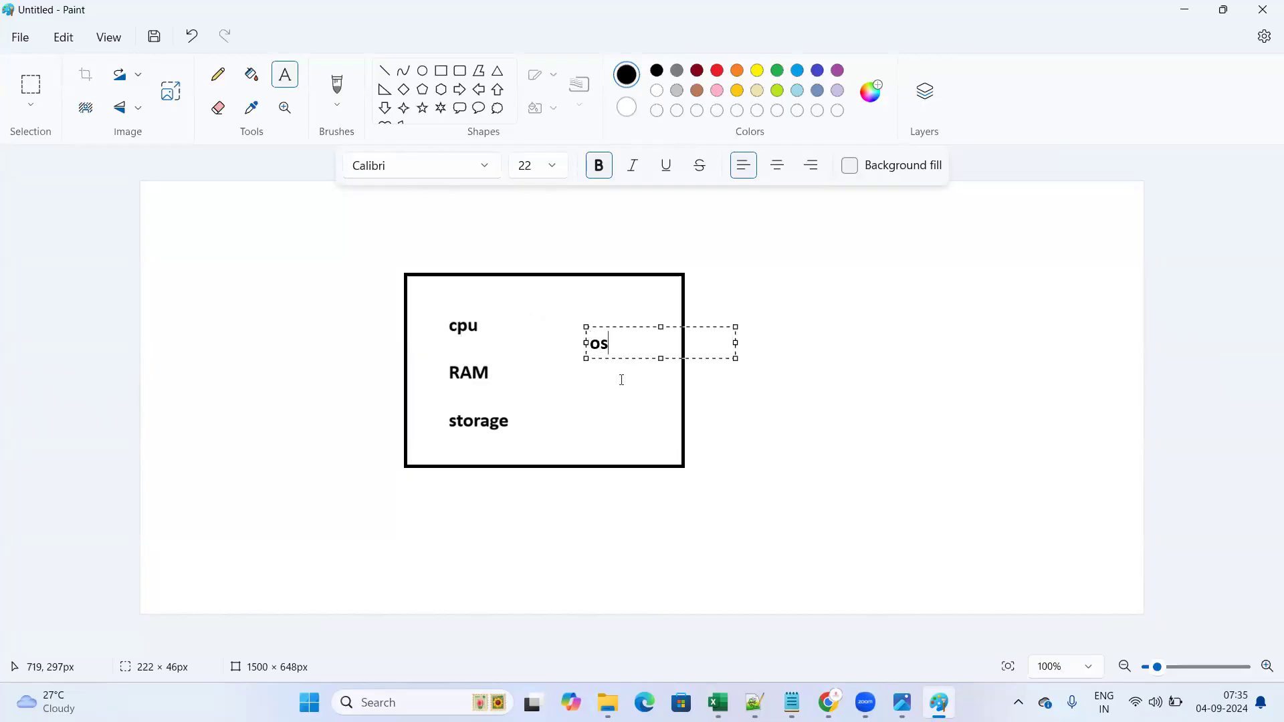
pyautogui.click(800, 472)
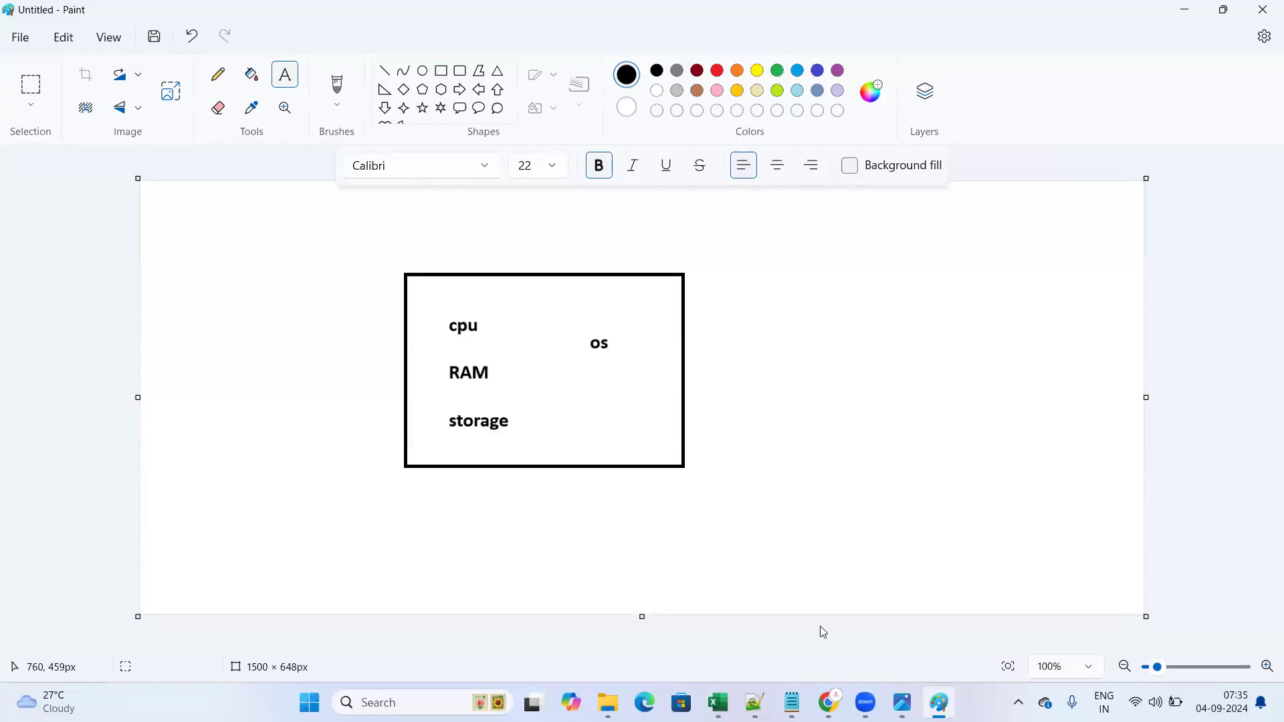
pyautogui.hotkey('alt', 'Tab')
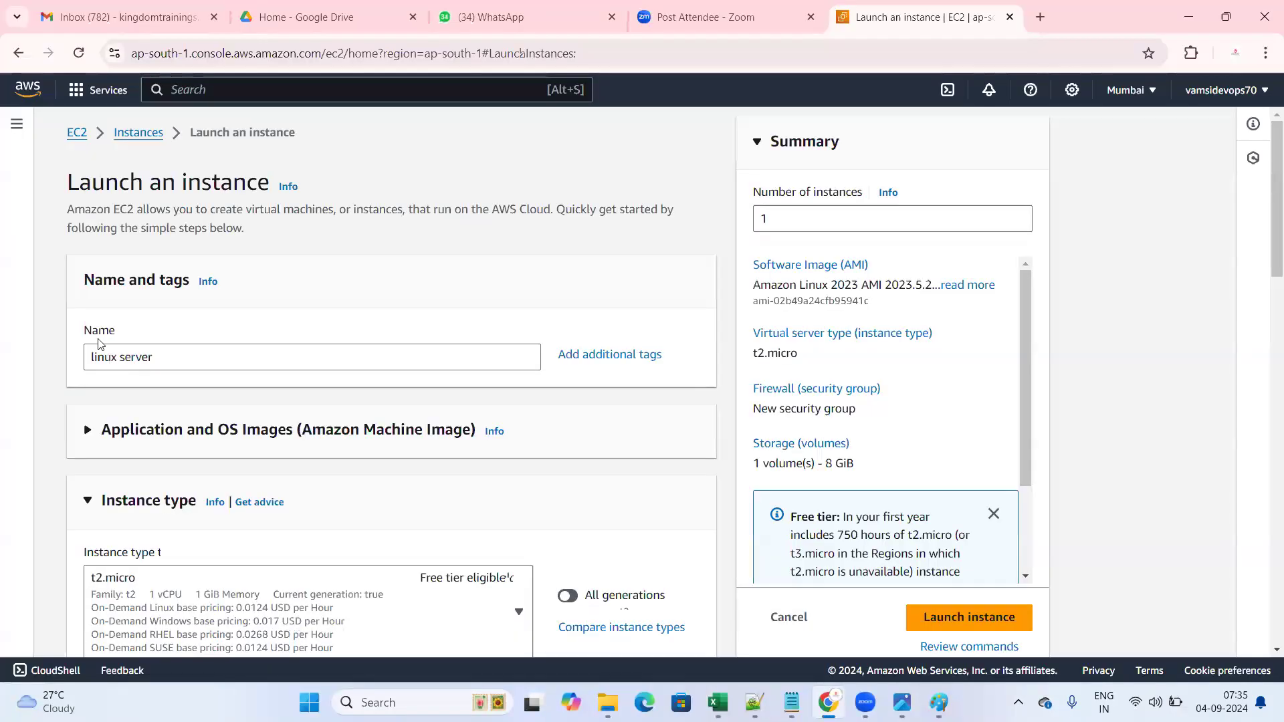
# - Point out the Name and tags section and expand Application and OS Images
pyautogui.moveTo(160, 302); pyautogui.dragTo(197, 346)
pyautogui.click(166, 326)
pyautogui.click(169, 358)
pyautogui.click(286, 312)
pyautogui.scroll(-3, 313, 374)
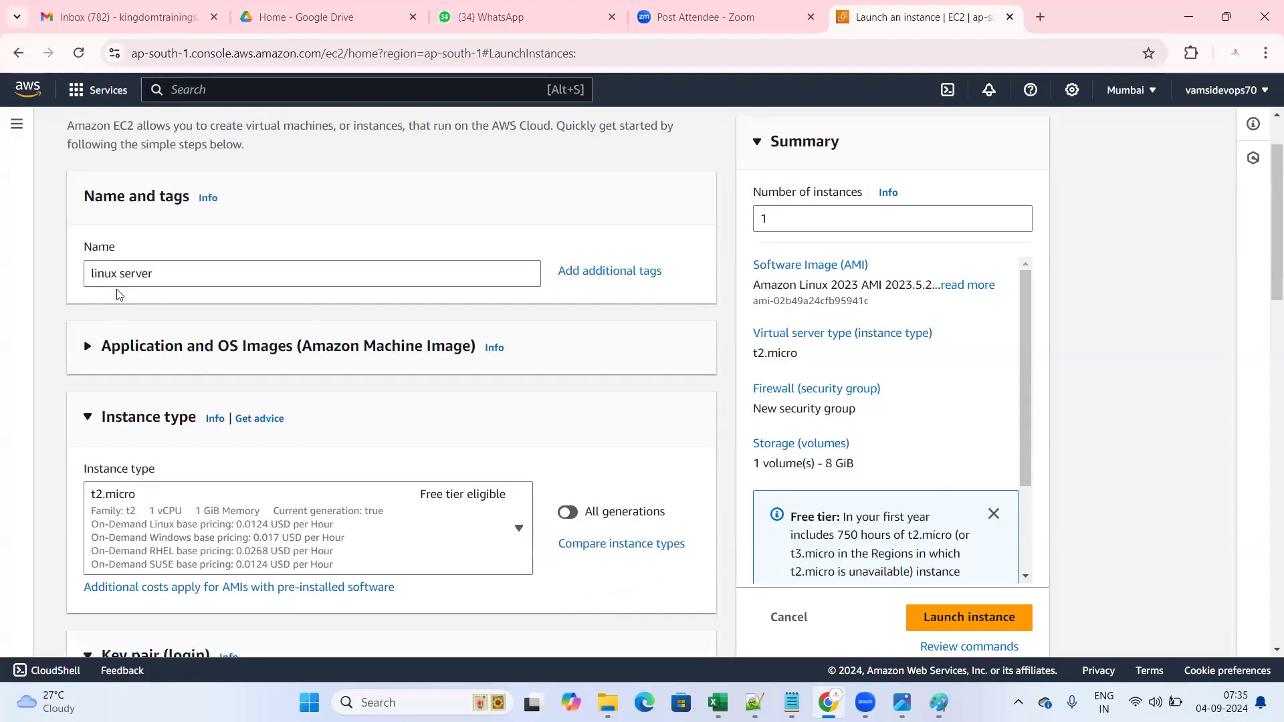
pyautogui.click(89, 263)
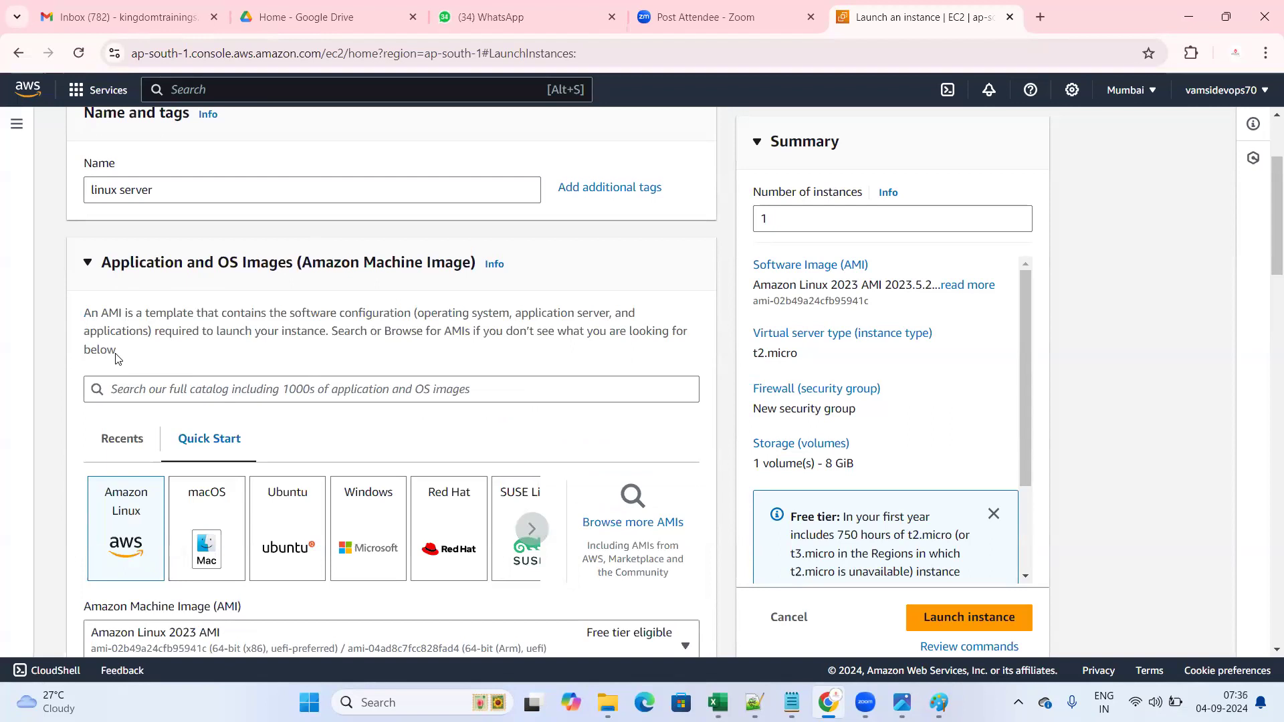
pyautogui.moveTo(98, 259); pyautogui.dragTo(556, 272)
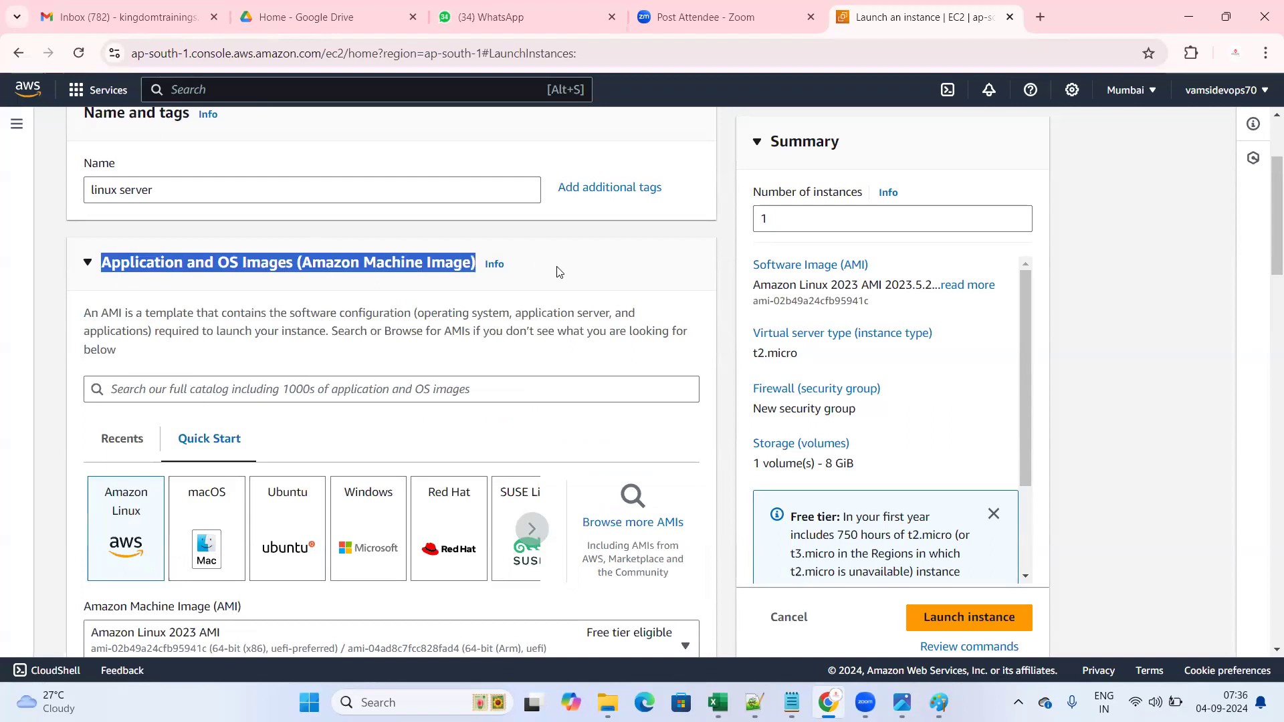
pyautogui.click(562, 269)
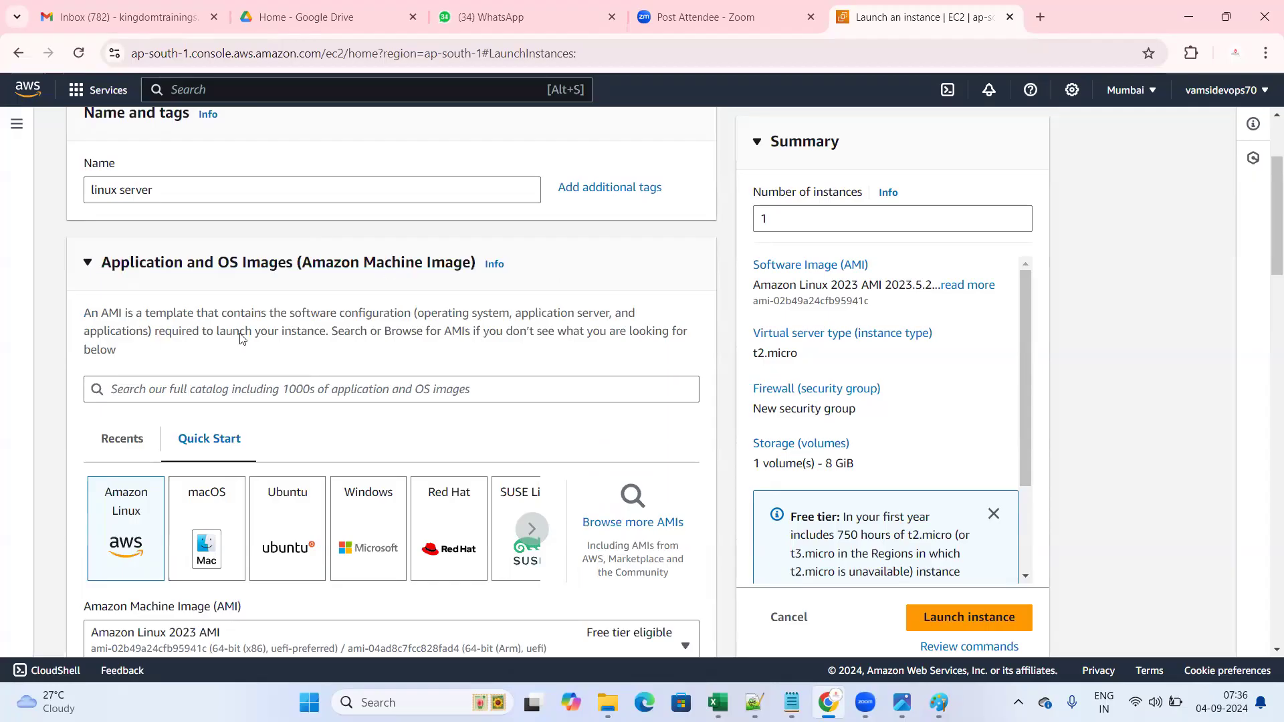
pyautogui.scroll(-1, 244, 341)
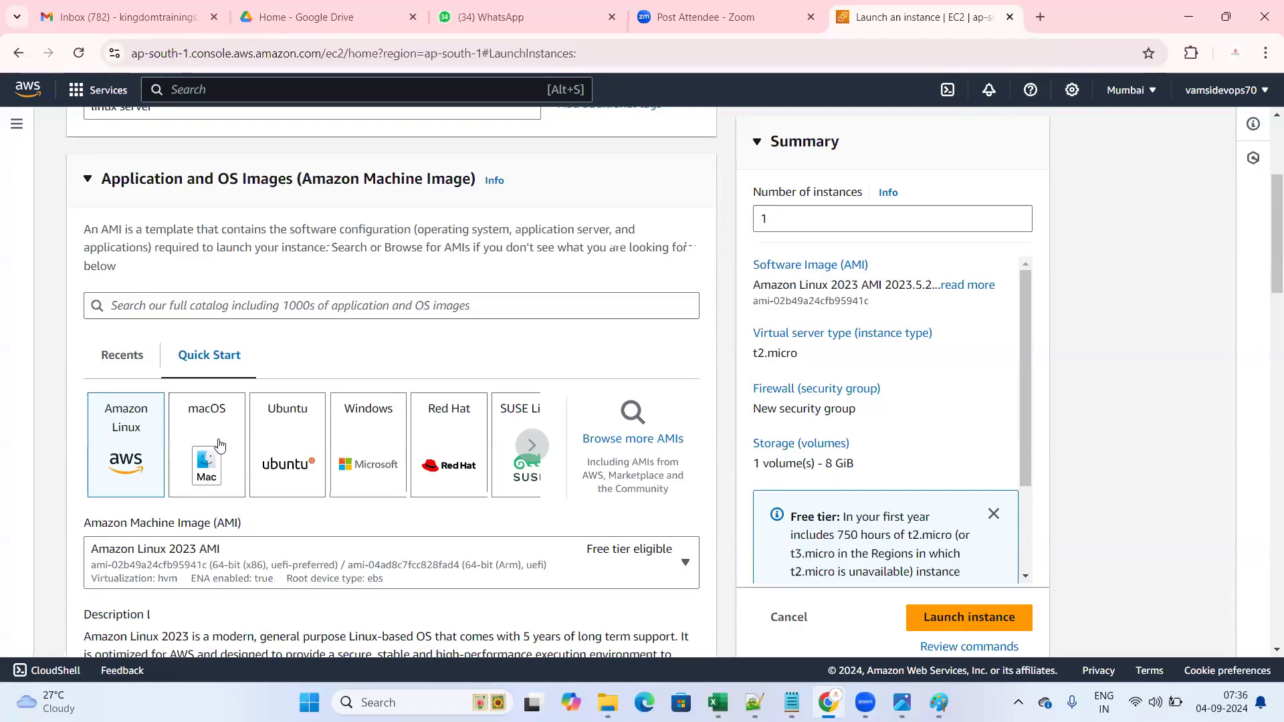
# - Page through Quick Start images (macOS, Ubuntu, Windows, Red Hat, SUSE, Debian), keeping Amazon Linux 2023
pyautogui.click(531, 448)
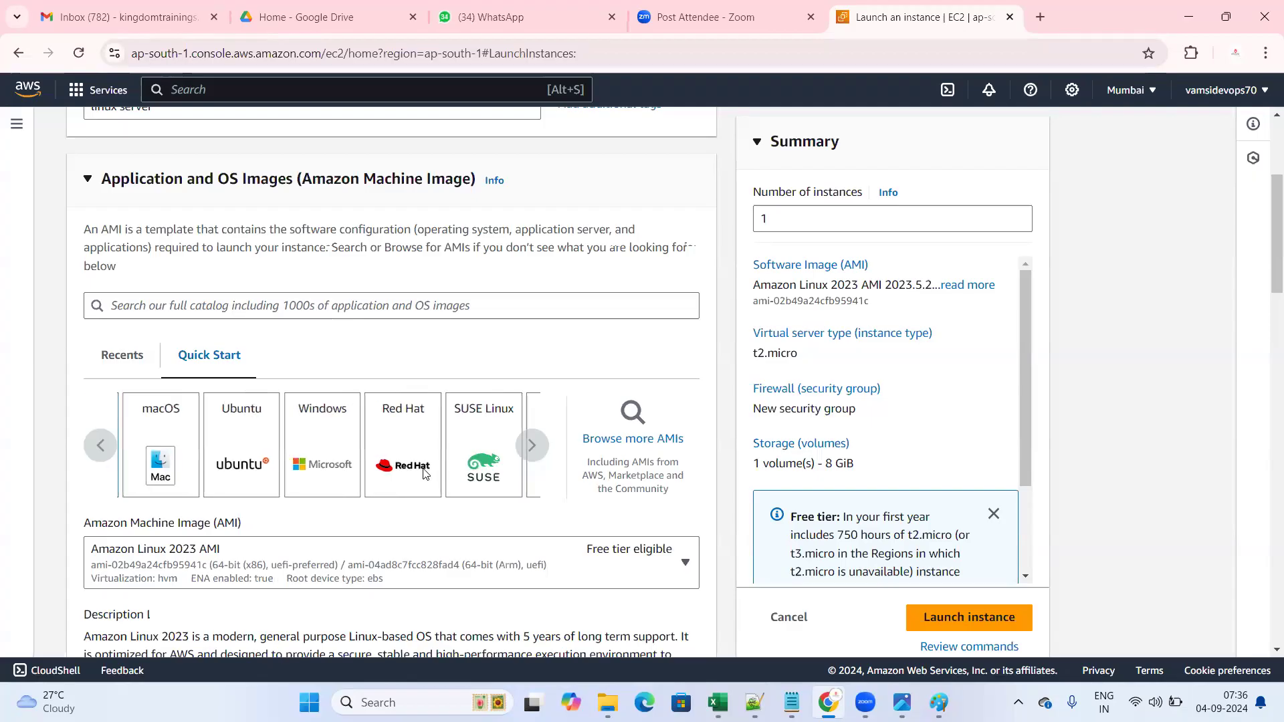
pyautogui.click(534, 449)
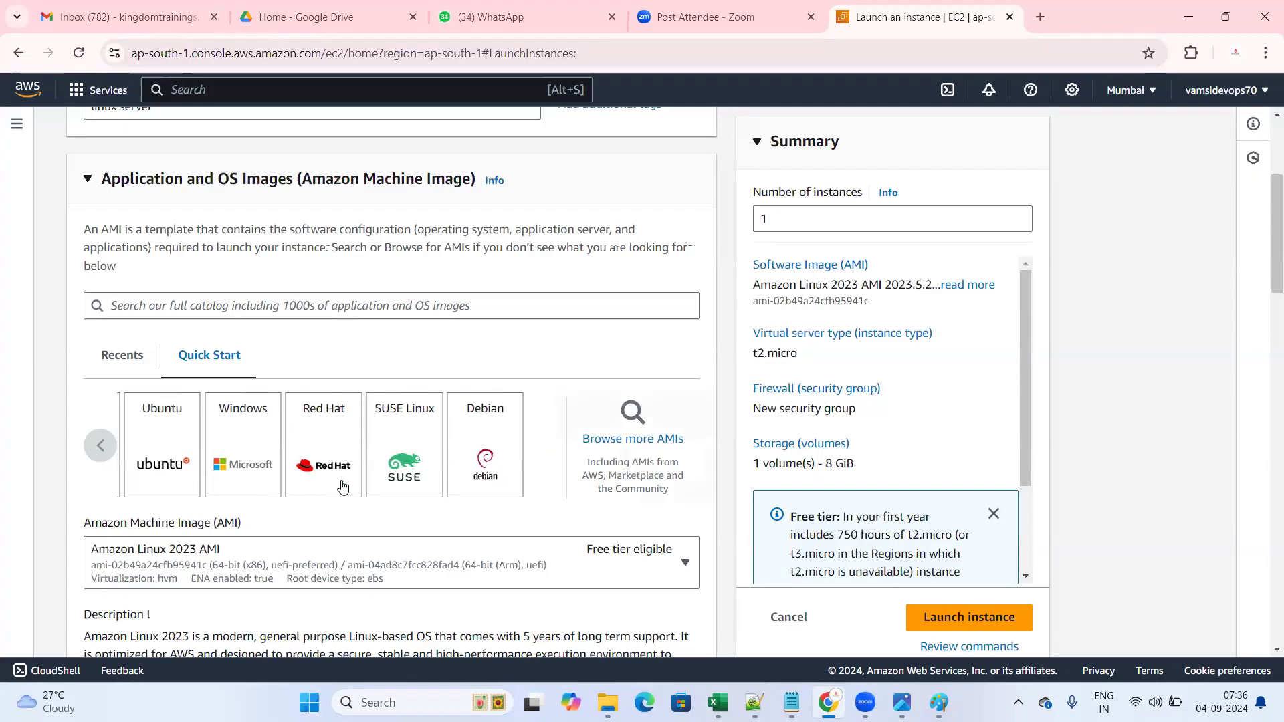
pyautogui.click(102, 446)
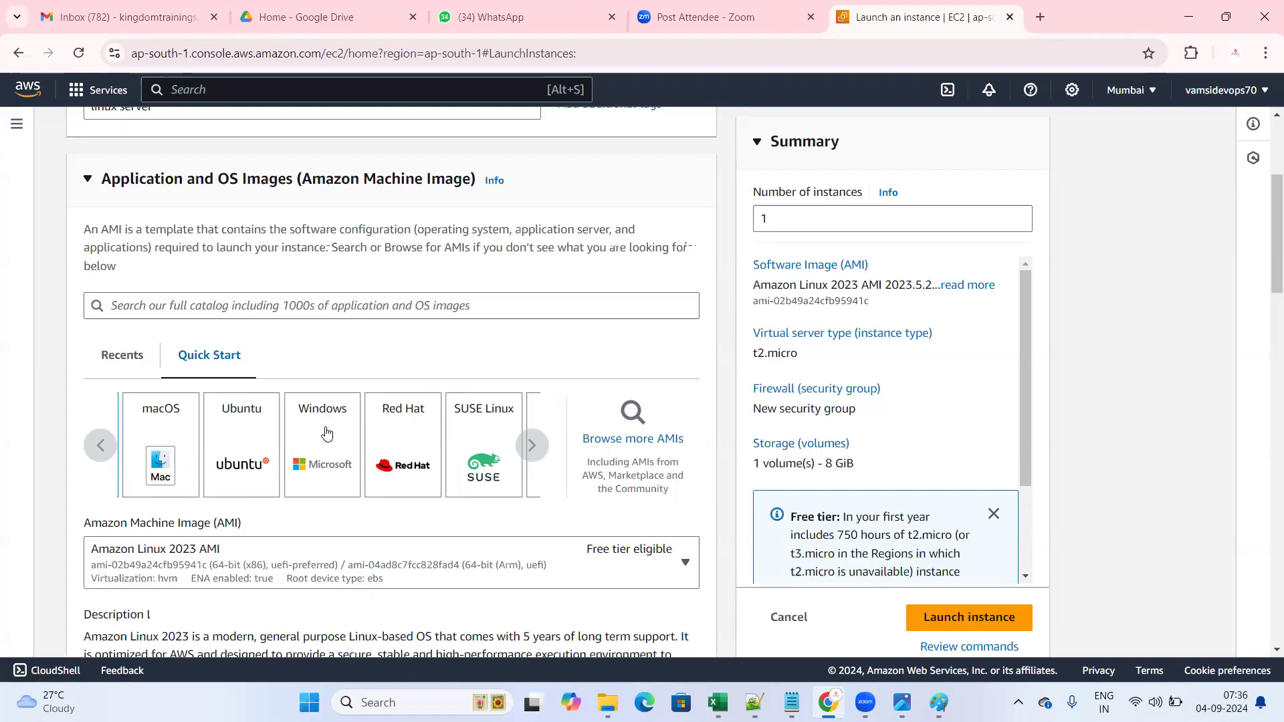
pyautogui.moveTo(149, 183); pyautogui.dragTo(476, 193)
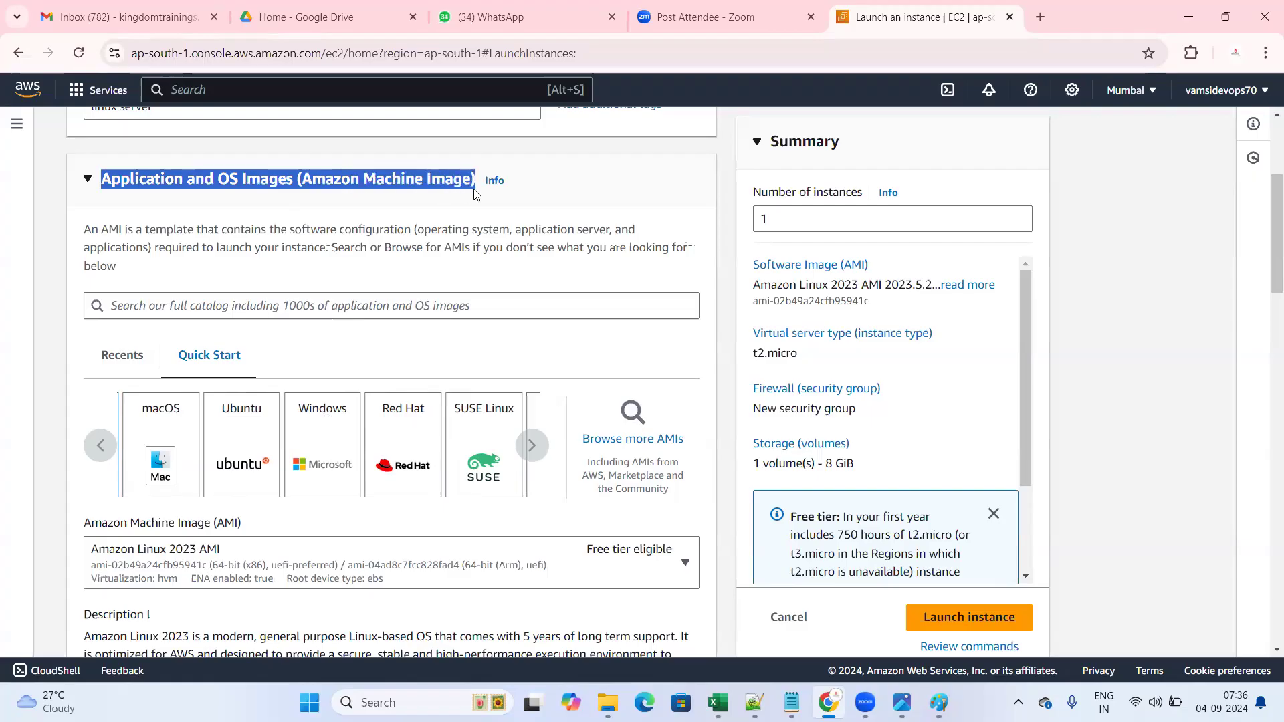
pyautogui.click(456, 216)
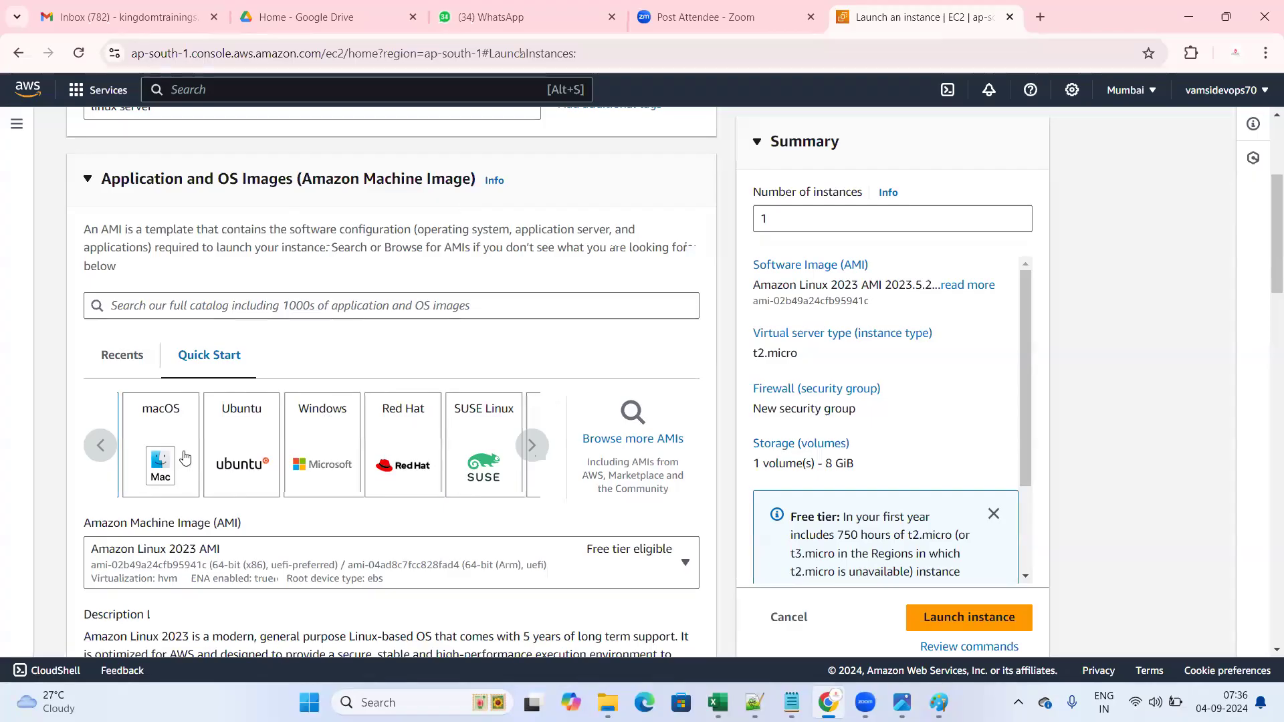
pyautogui.click(97, 454)
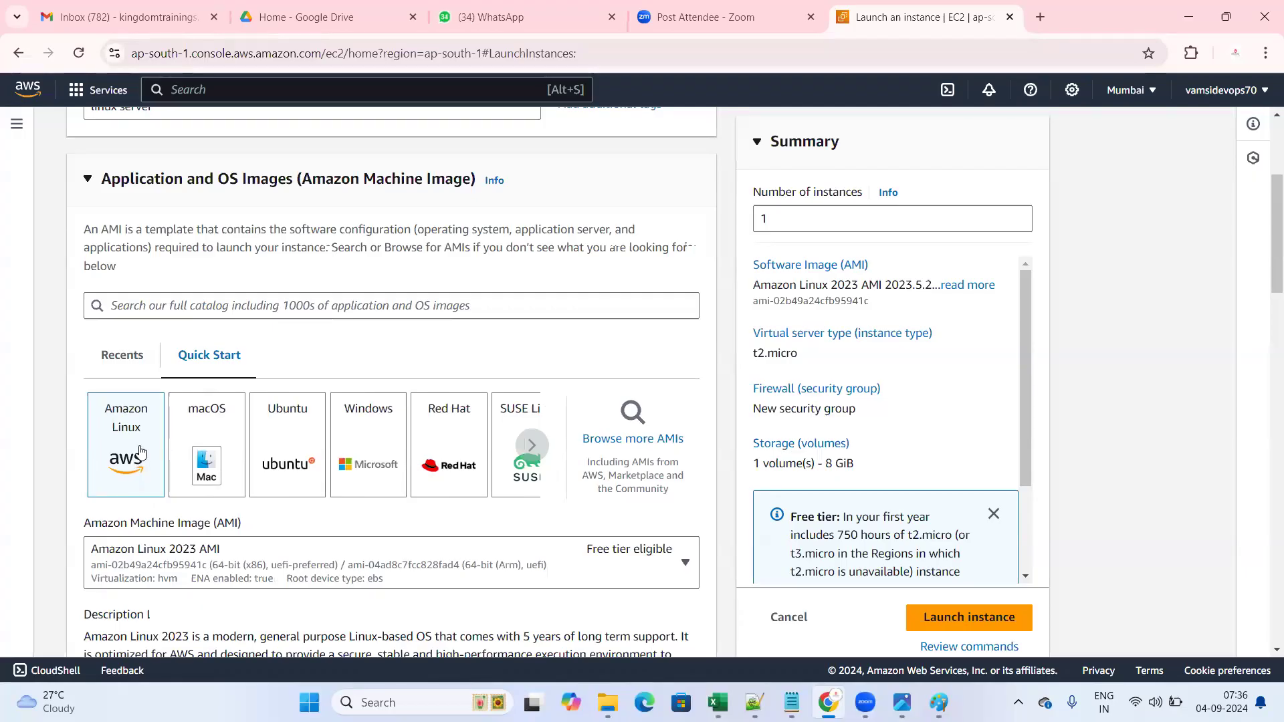
pyautogui.scroll(-2, 141, 454)
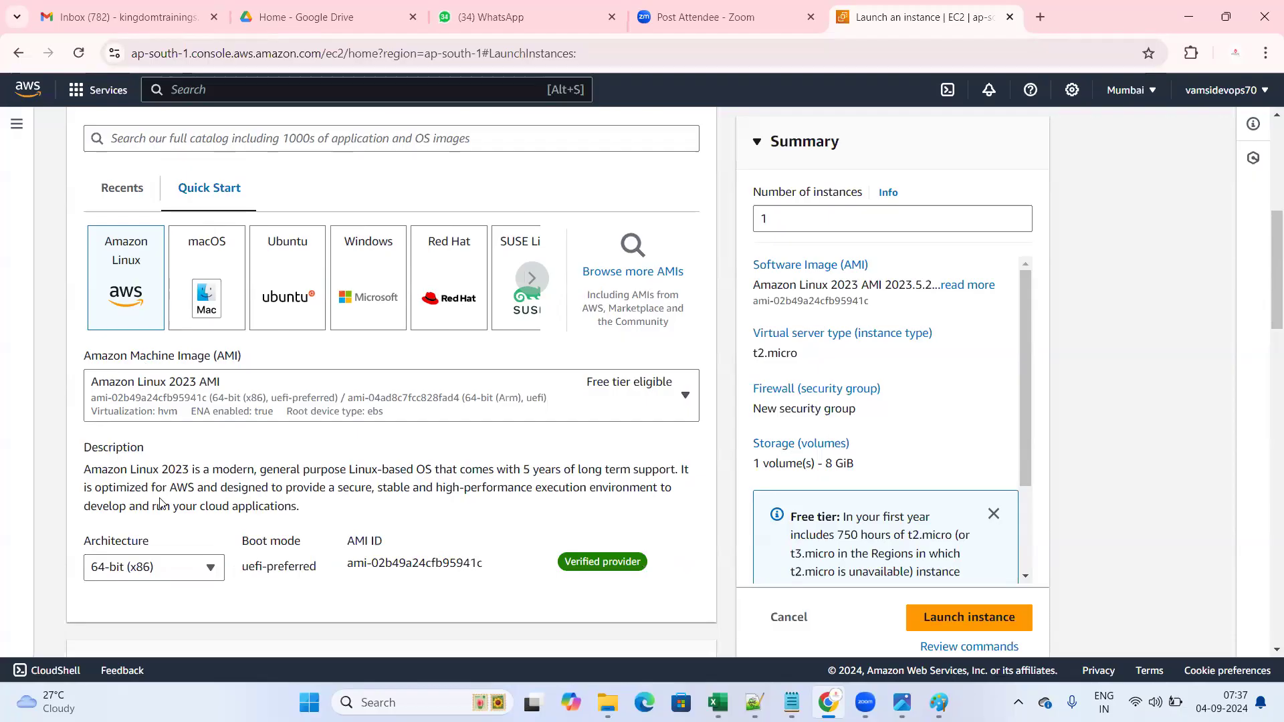
pyautogui.moveTo(84, 470); pyautogui.dragTo(194, 474)
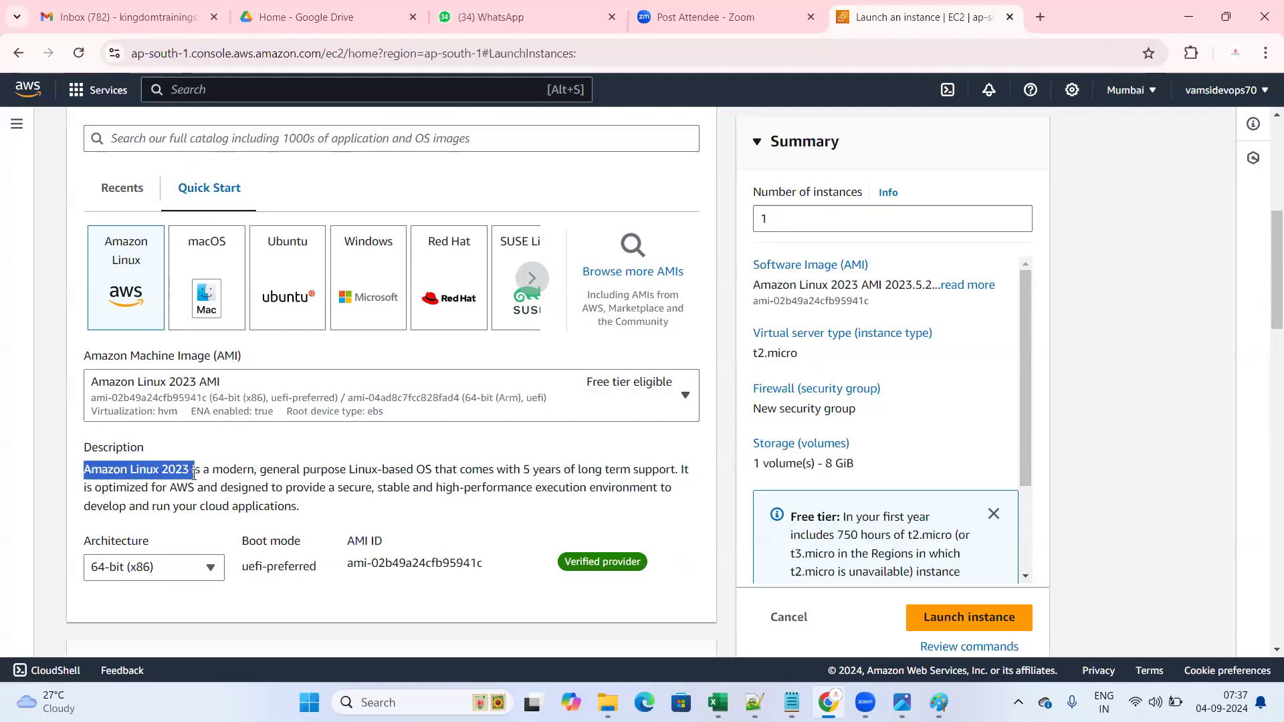
pyautogui.scroll(-1, 200, 472)
pyautogui.scroll(2, 220, 448)
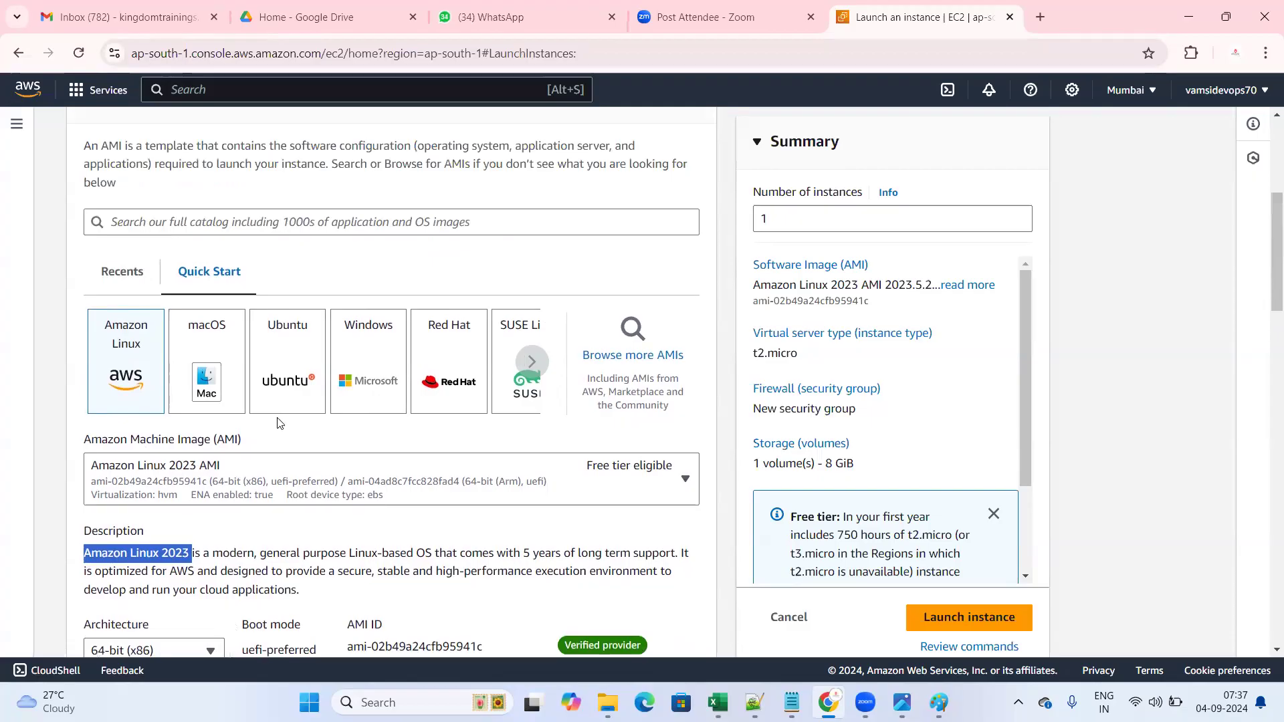
pyautogui.click(455, 361)
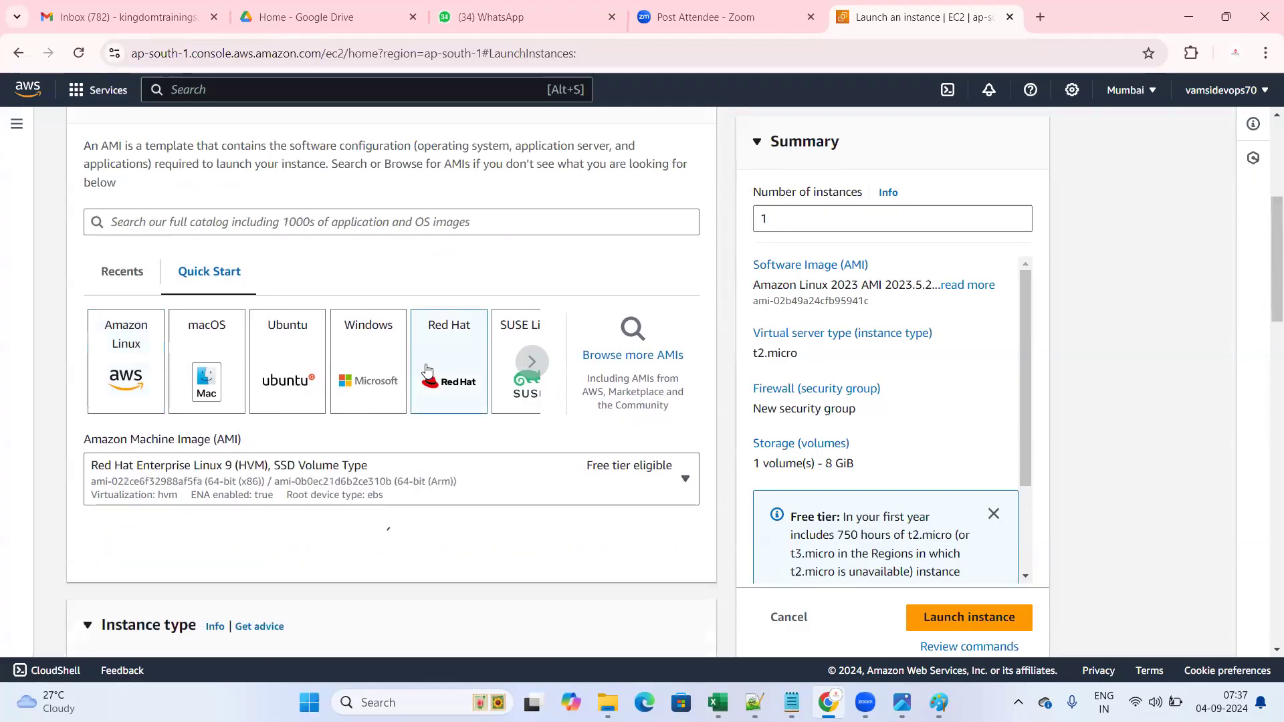
pyautogui.scroll(-2, 225, 481)
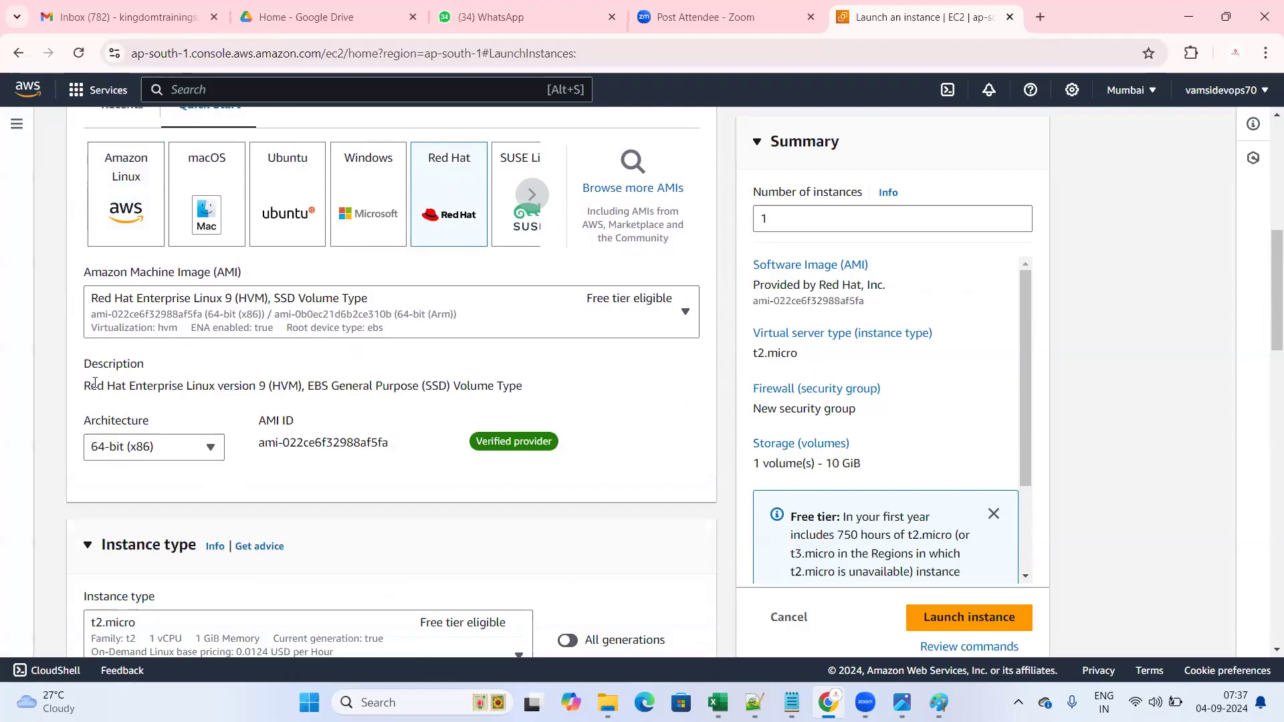
pyautogui.moveTo(84, 387); pyautogui.dragTo(287, 388)
pyautogui.scroll(3, 287, 388)
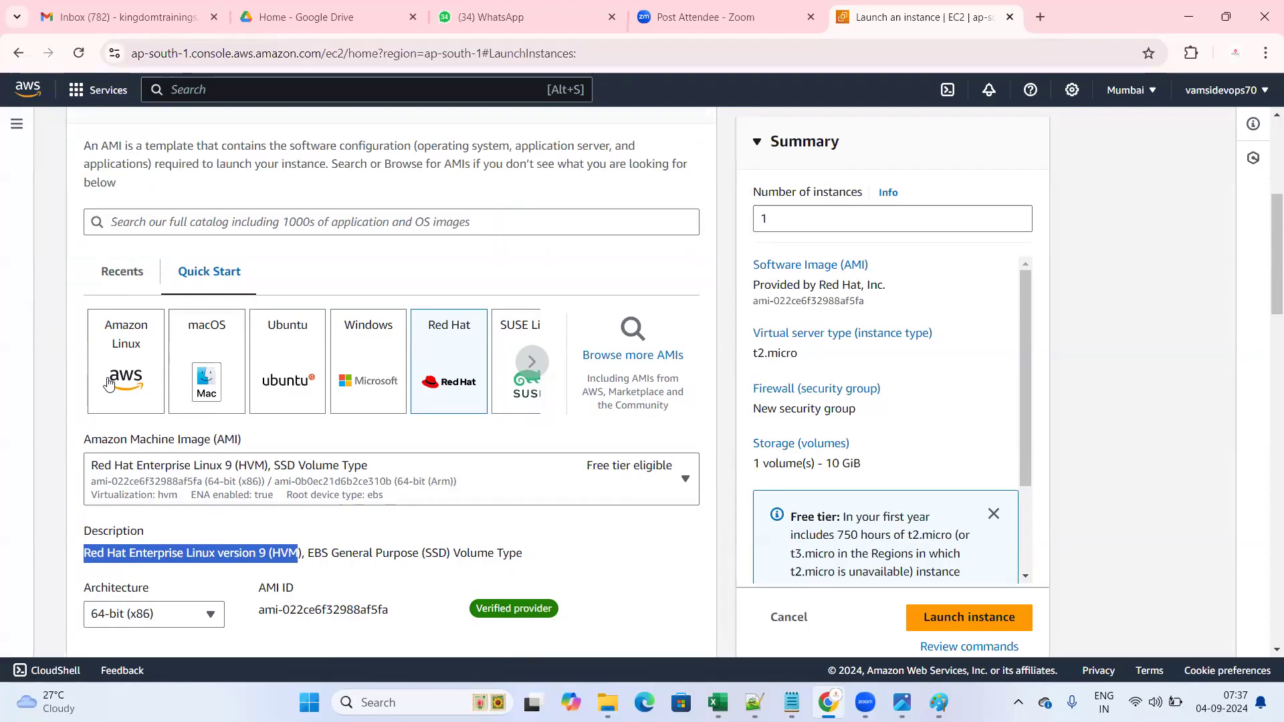
pyautogui.click(533, 362)
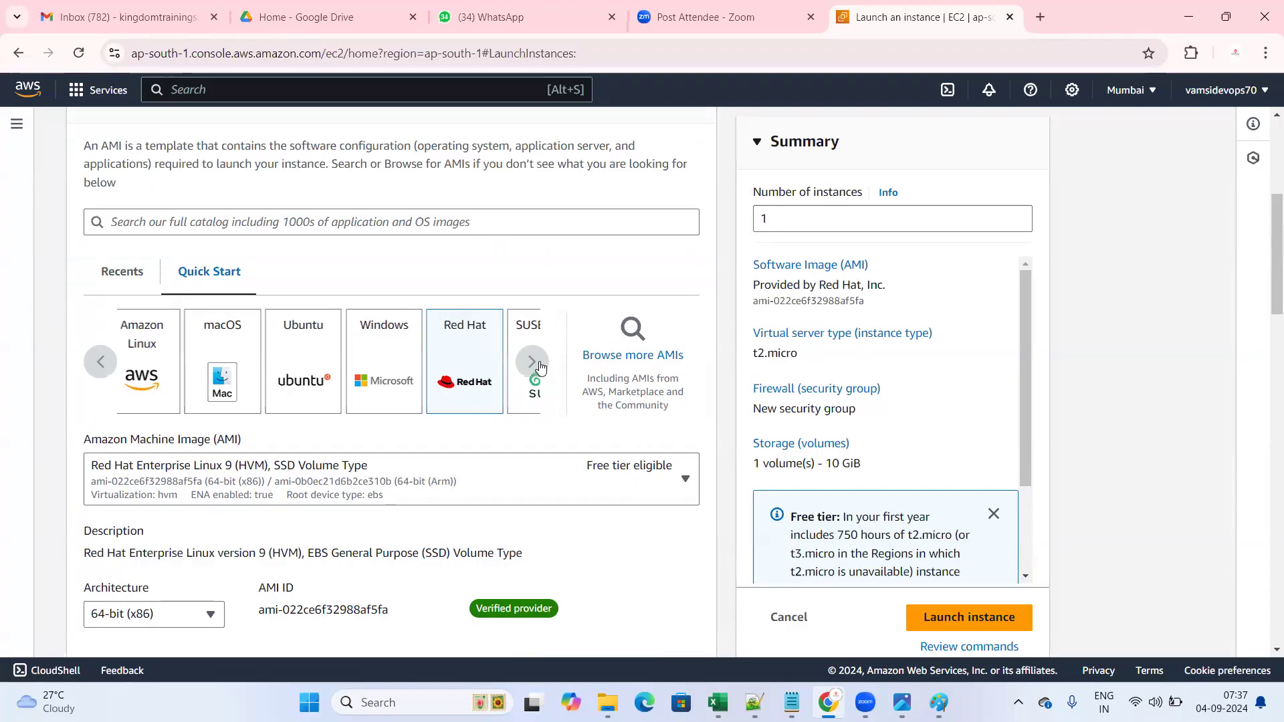
pyautogui.click(108, 364)
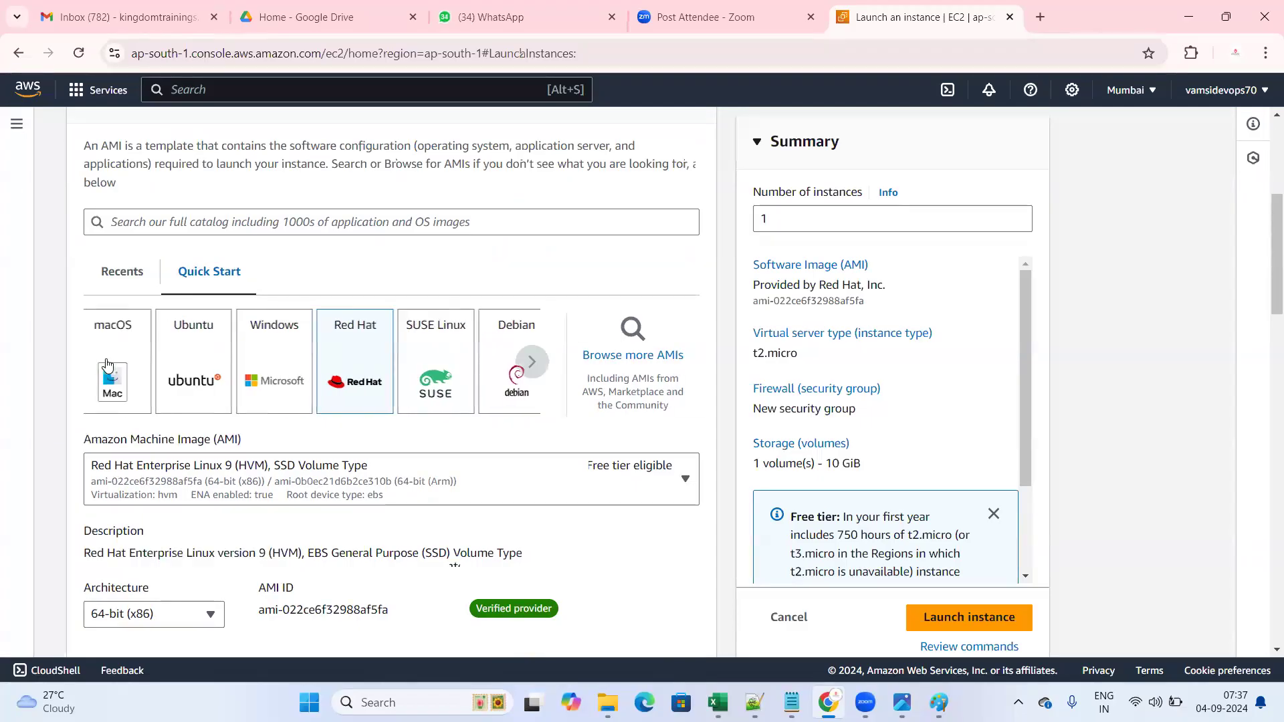
pyautogui.click(116, 402)
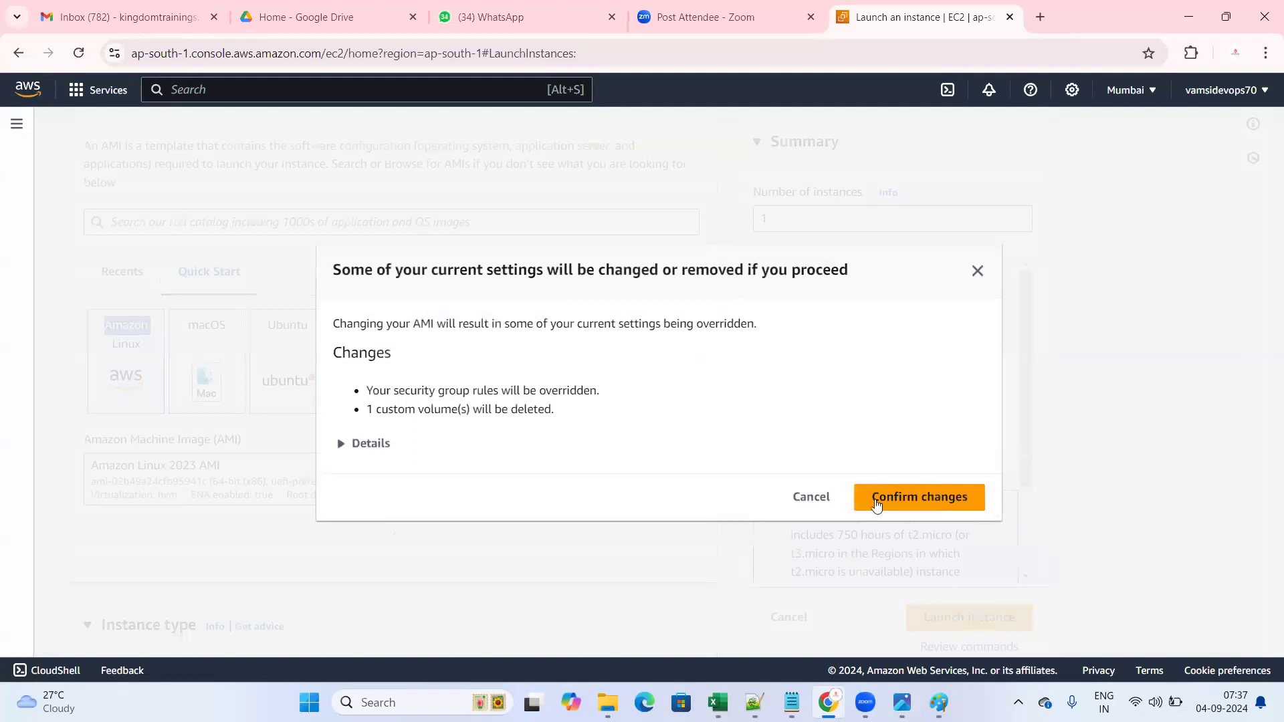
pyautogui.click(808, 507)
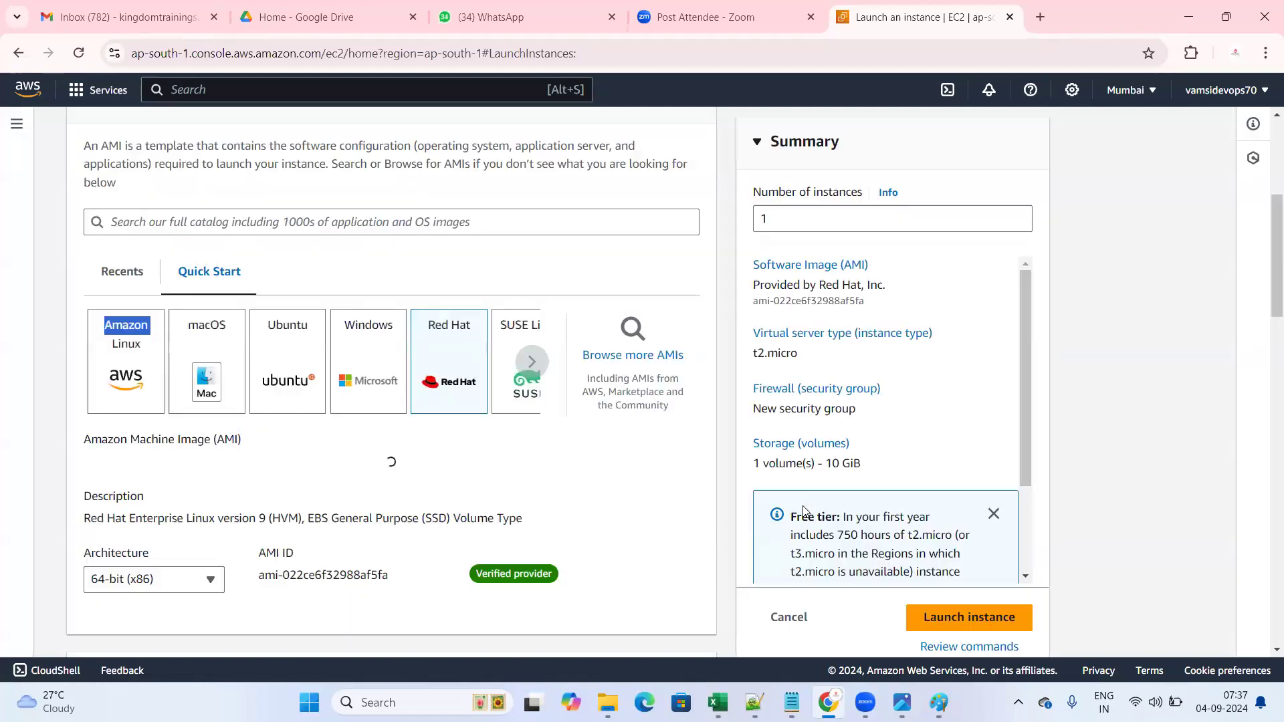
pyautogui.click(103, 405)
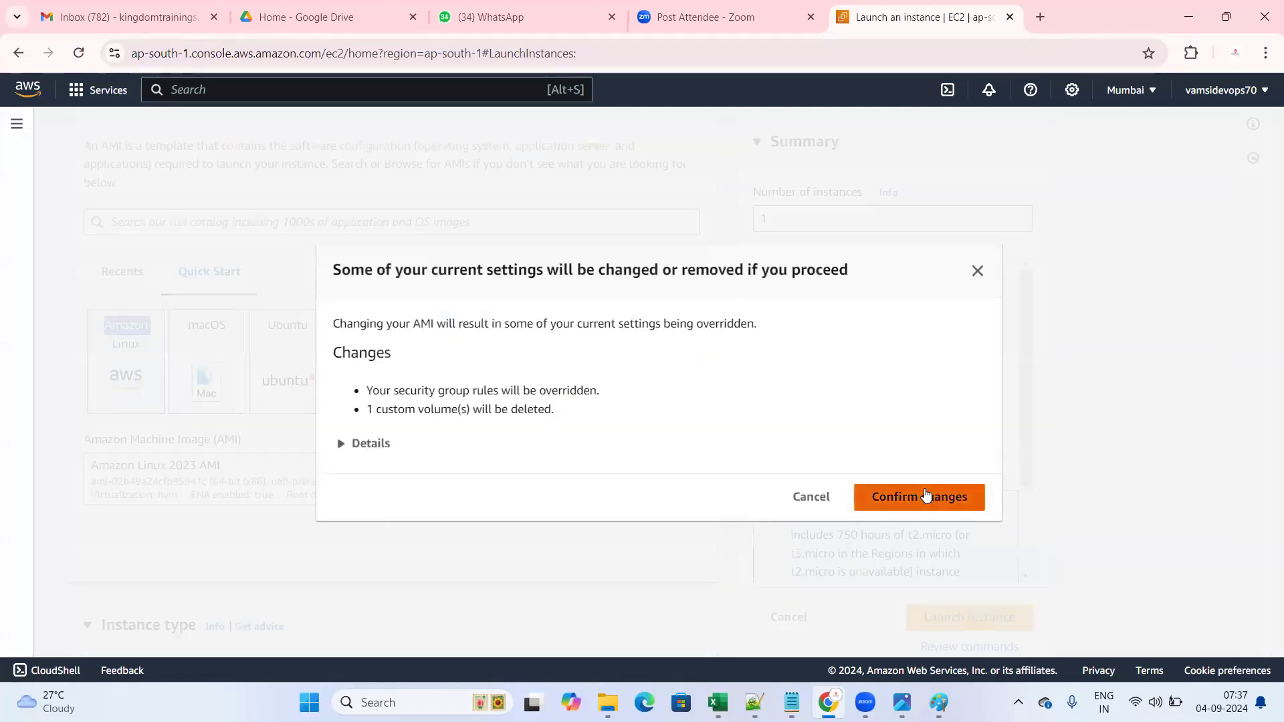
pyautogui.click(926, 496)
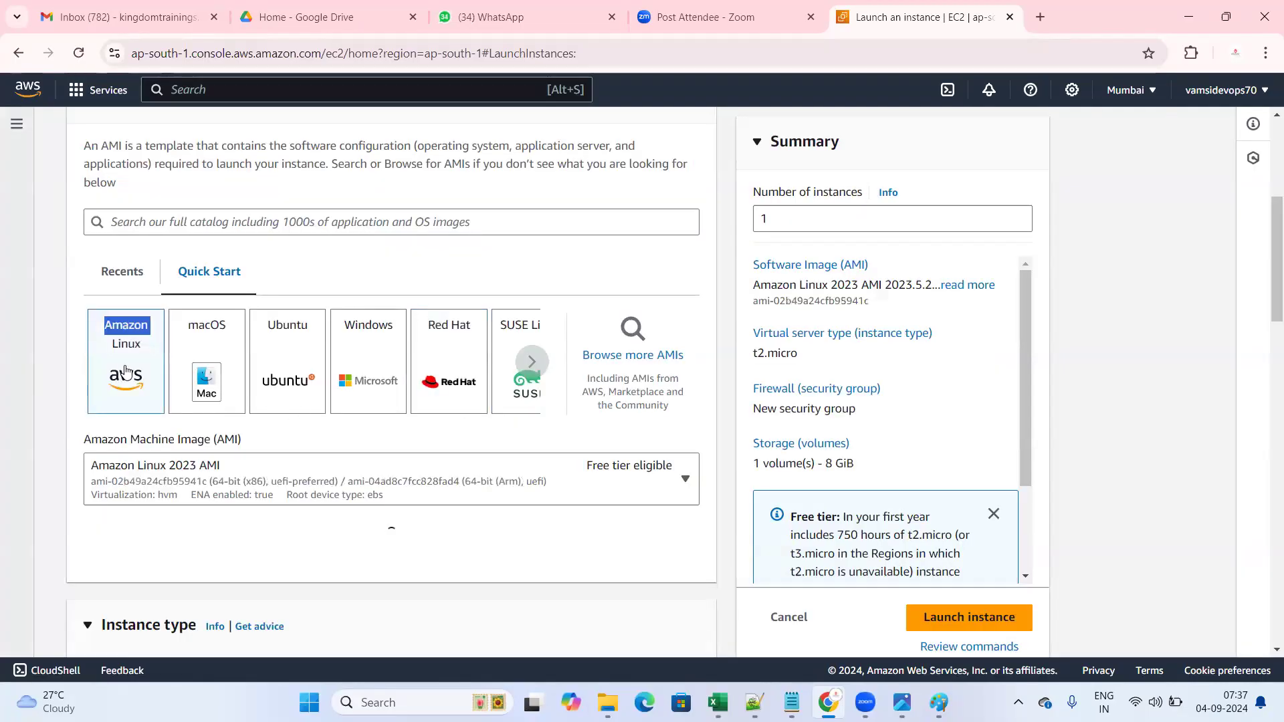
pyautogui.scroll(-2, 125, 371)
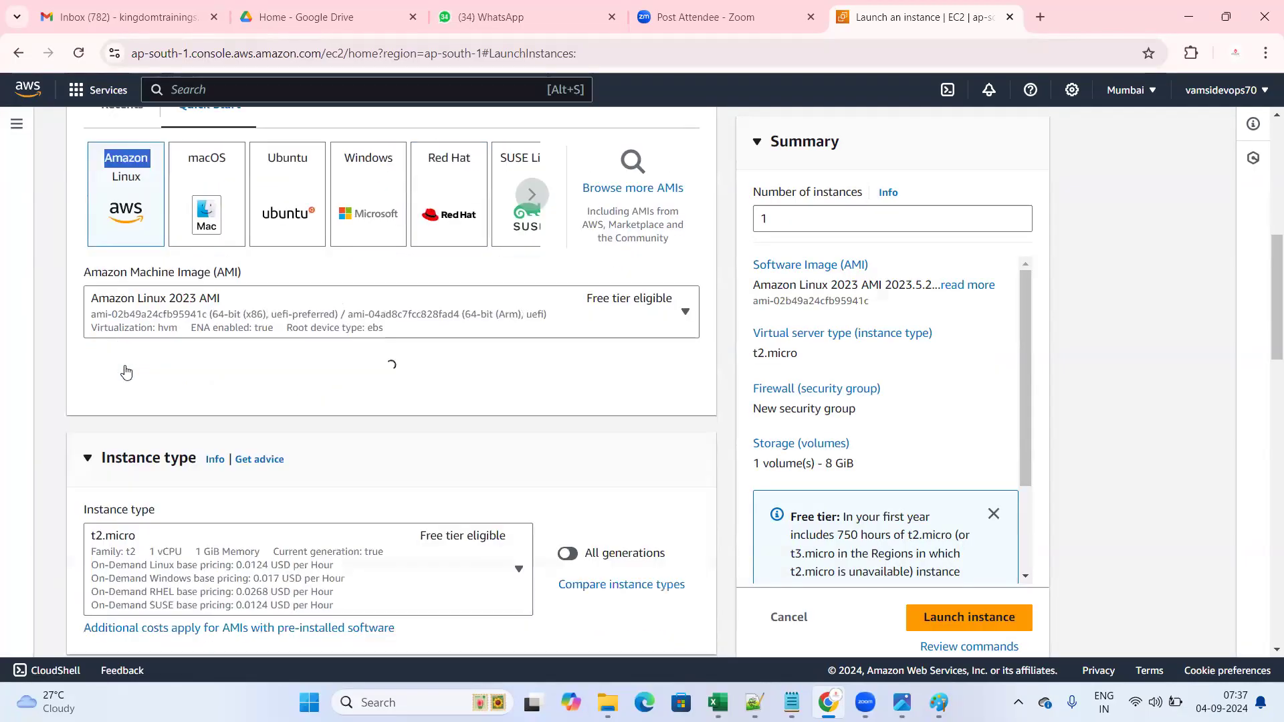
pyautogui.scroll(-2, 126, 369)
pyautogui.scroll(4, 125, 368)
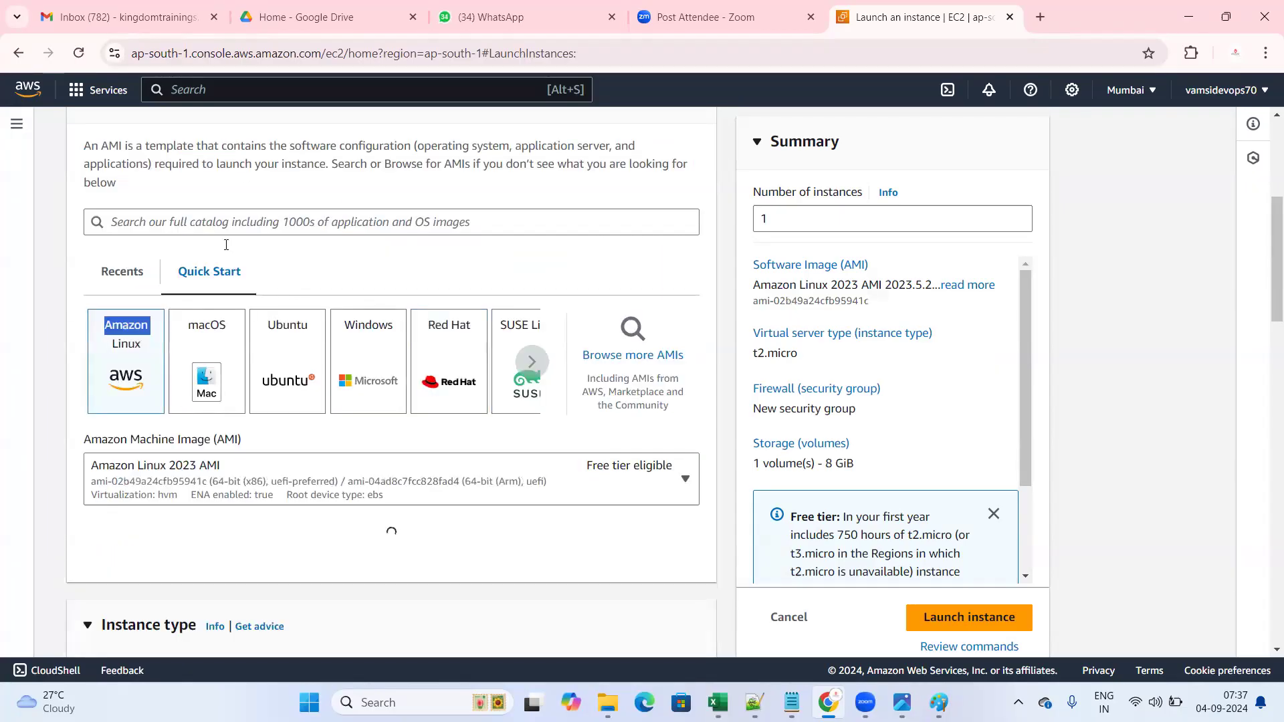
pyautogui.scroll(1, 440, 231)
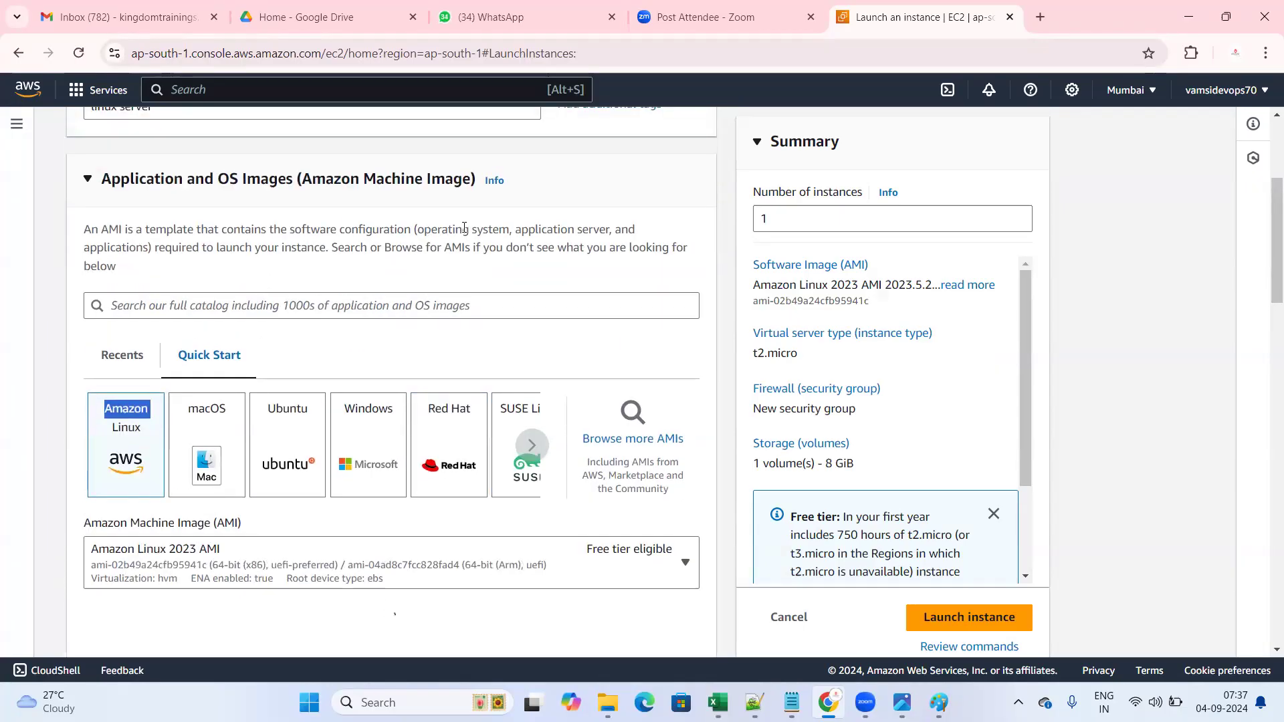
pyautogui.moveTo(448, 229); pyautogui.dragTo(483, 229)
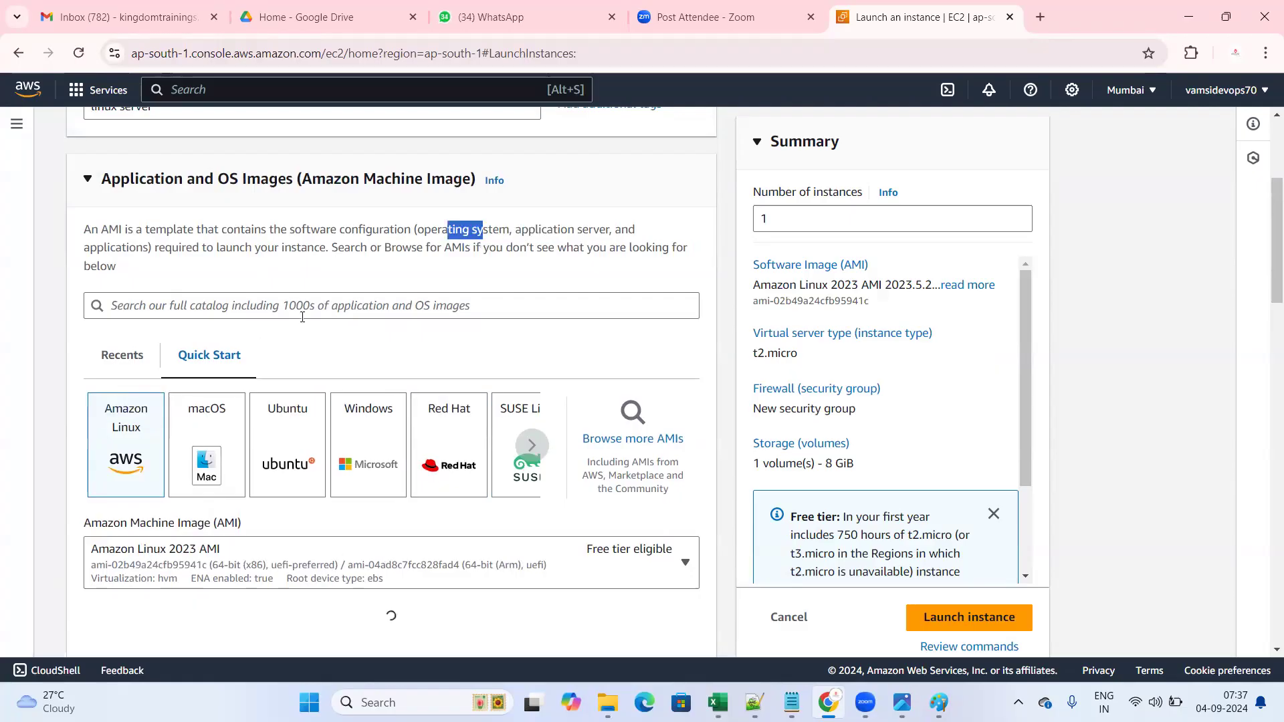
pyautogui.scroll(-3, 302, 317)
pyautogui.scroll(-4, 288, 322)
pyautogui.moveTo(97, 204); pyautogui.dragTo(203, 208)
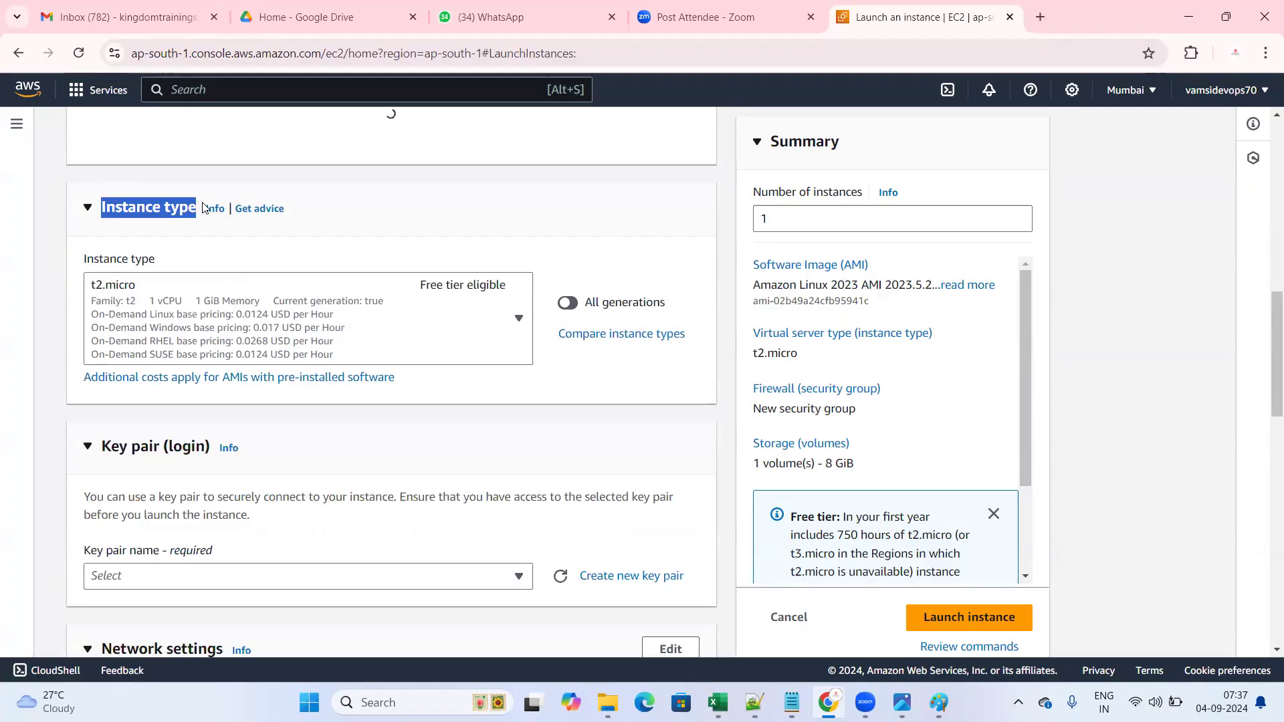
pyautogui.click(366, 218)
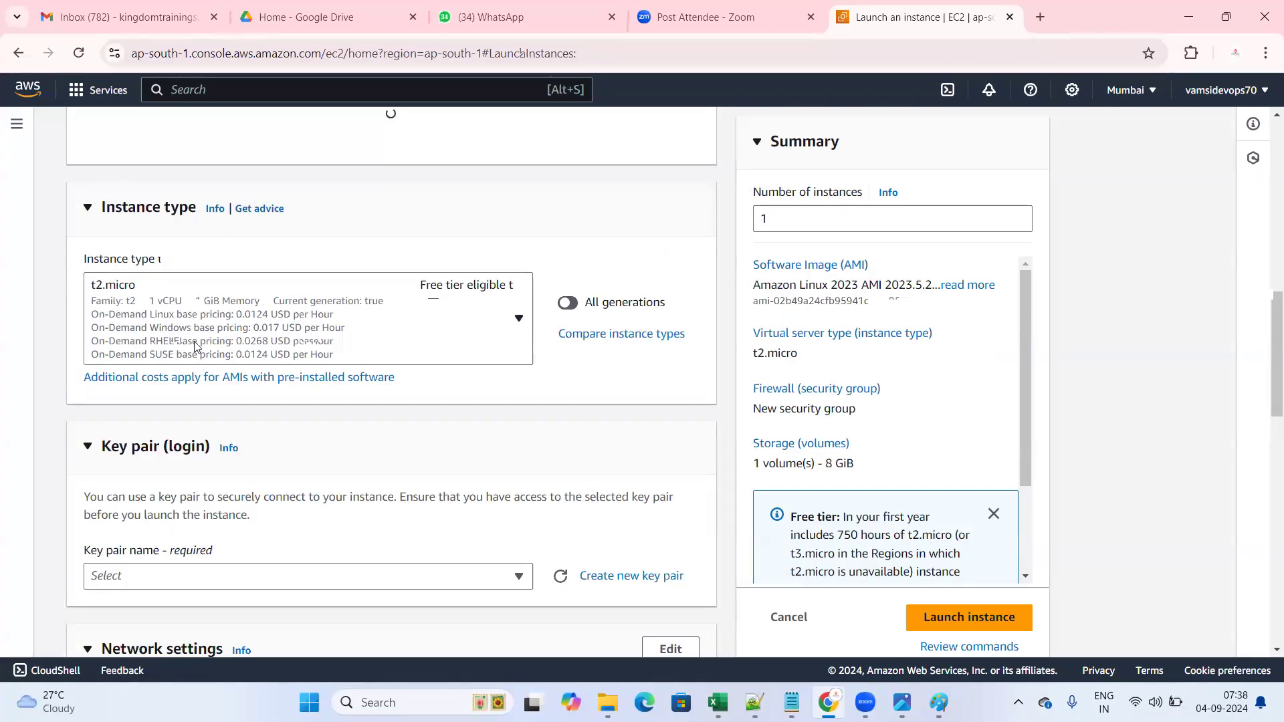
pyautogui.click(214, 297)
pyautogui.click(153, 305)
pyautogui.click(198, 299)
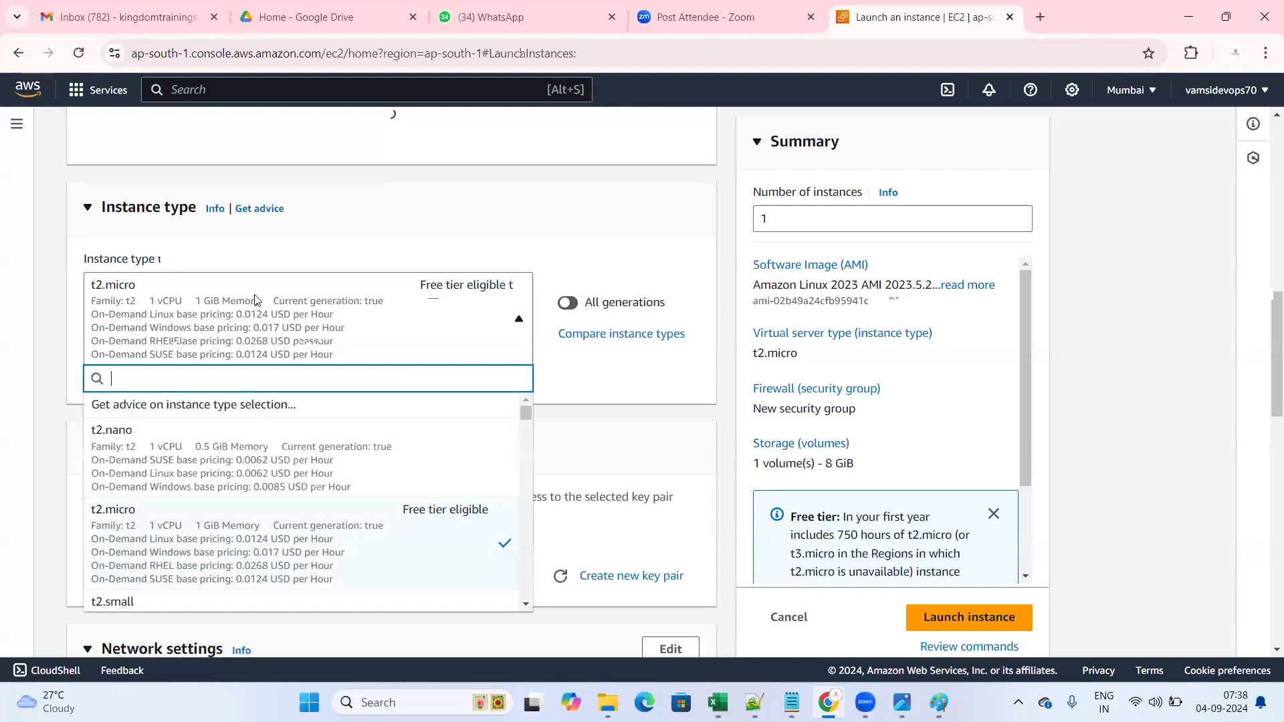
pyautogui.click(388, 212)
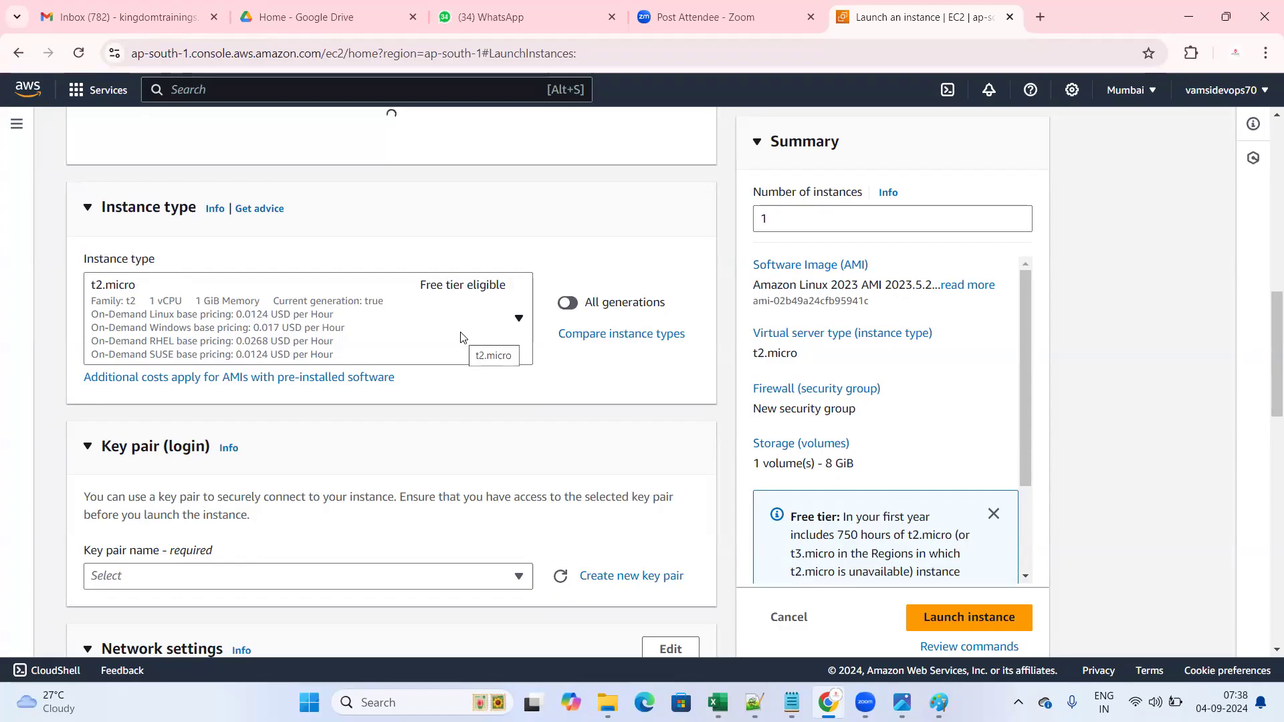
pyautogui.click(476, 324)
pyautogui.scroll(-3, 314, 455)
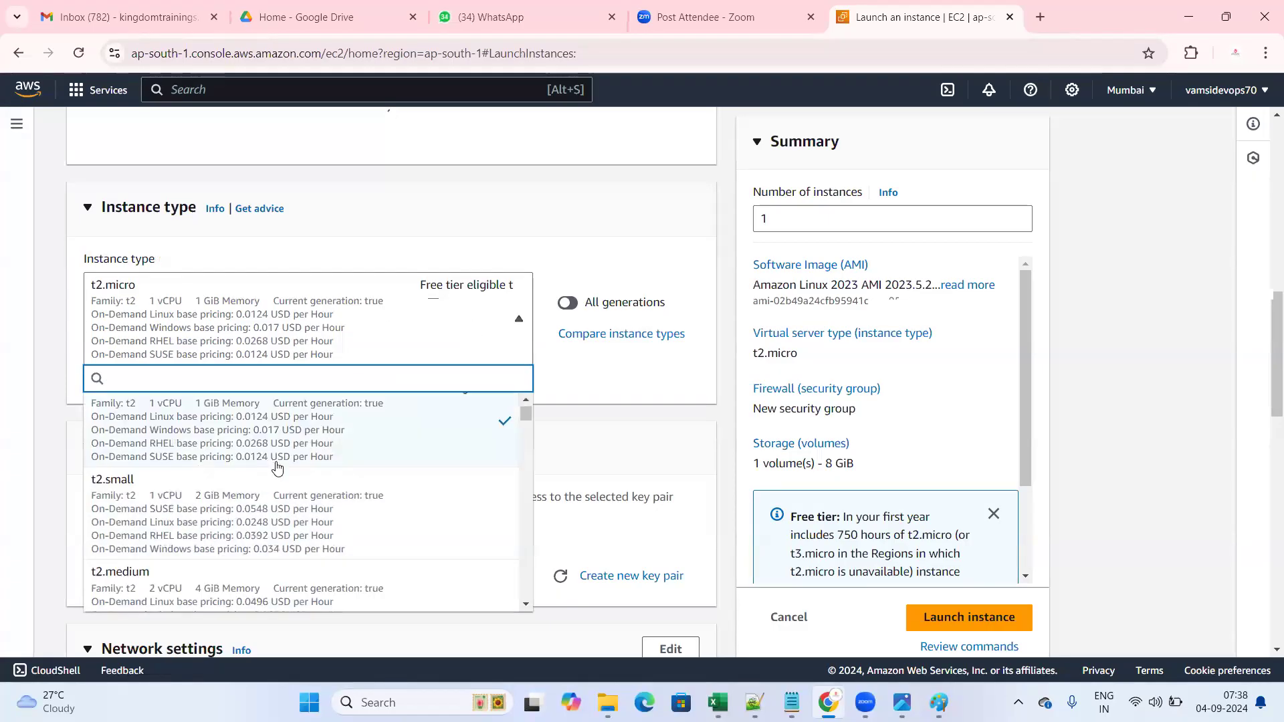
pyautogui.scroll(3, 325, 481)
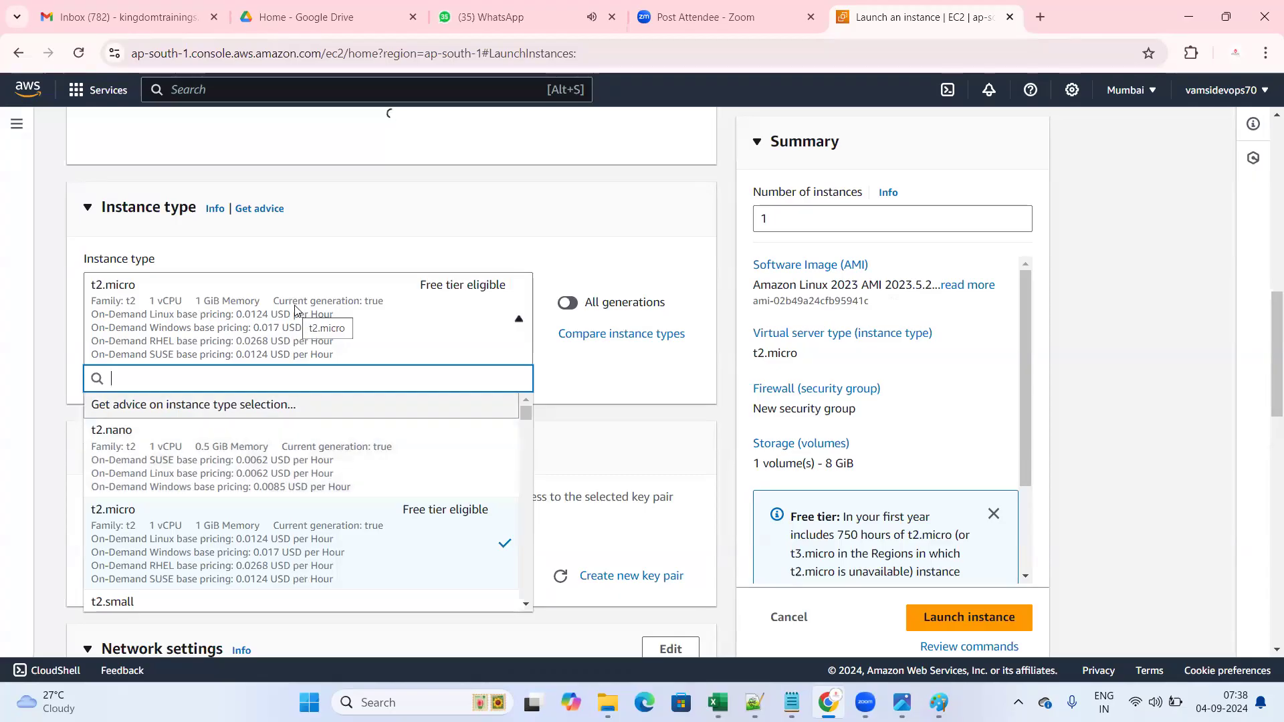
pyautogui.scroll(-6, 276, 515)
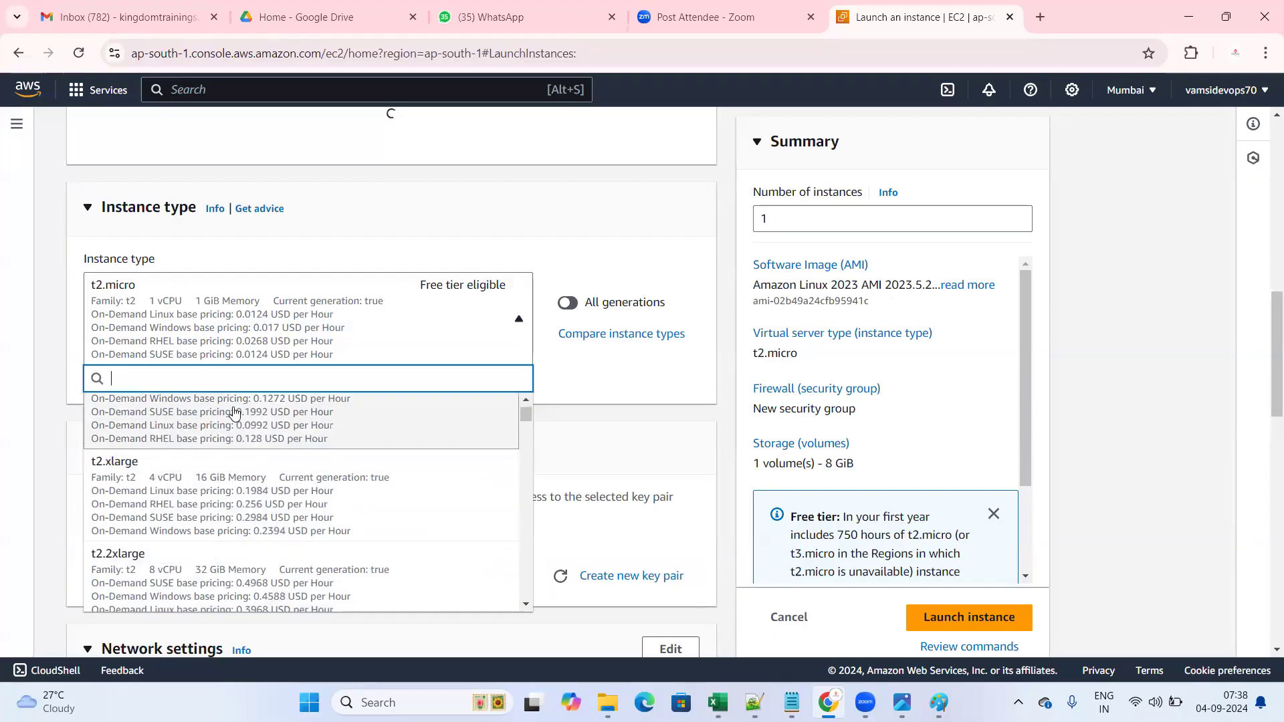
pyautogui.click(48, 309)
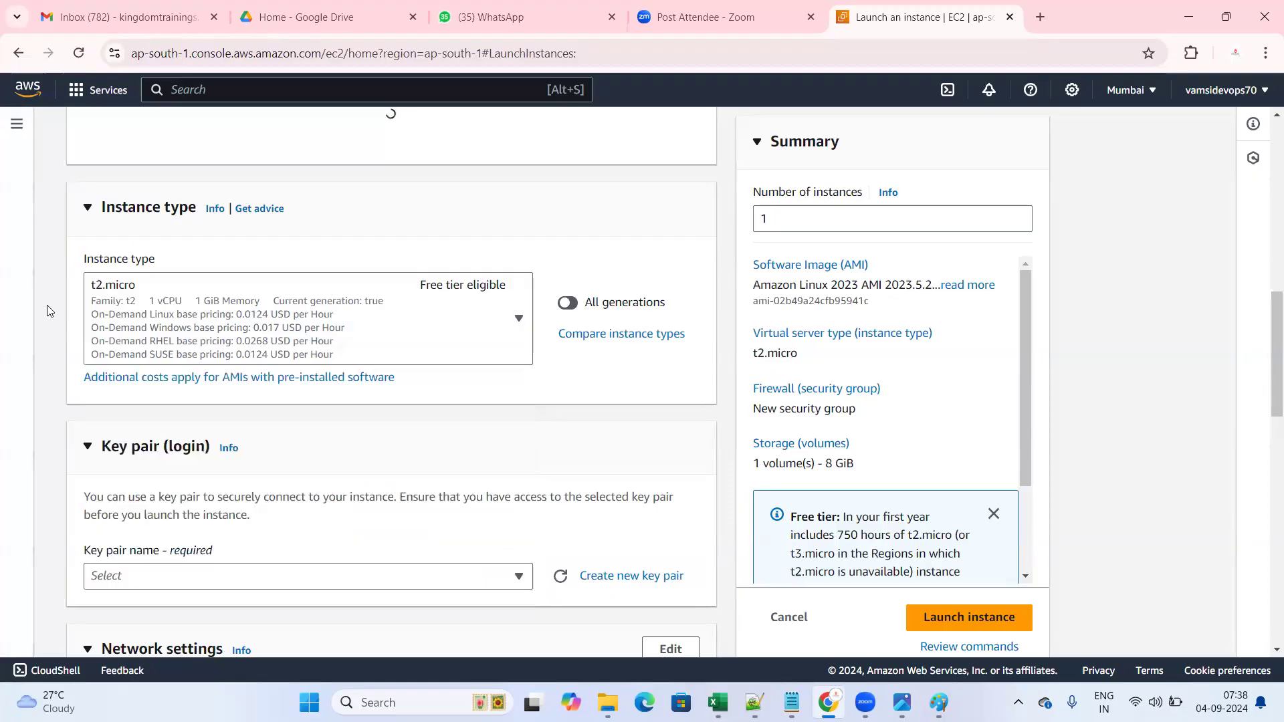
pyautogui.scroll(-1, 145, 207)
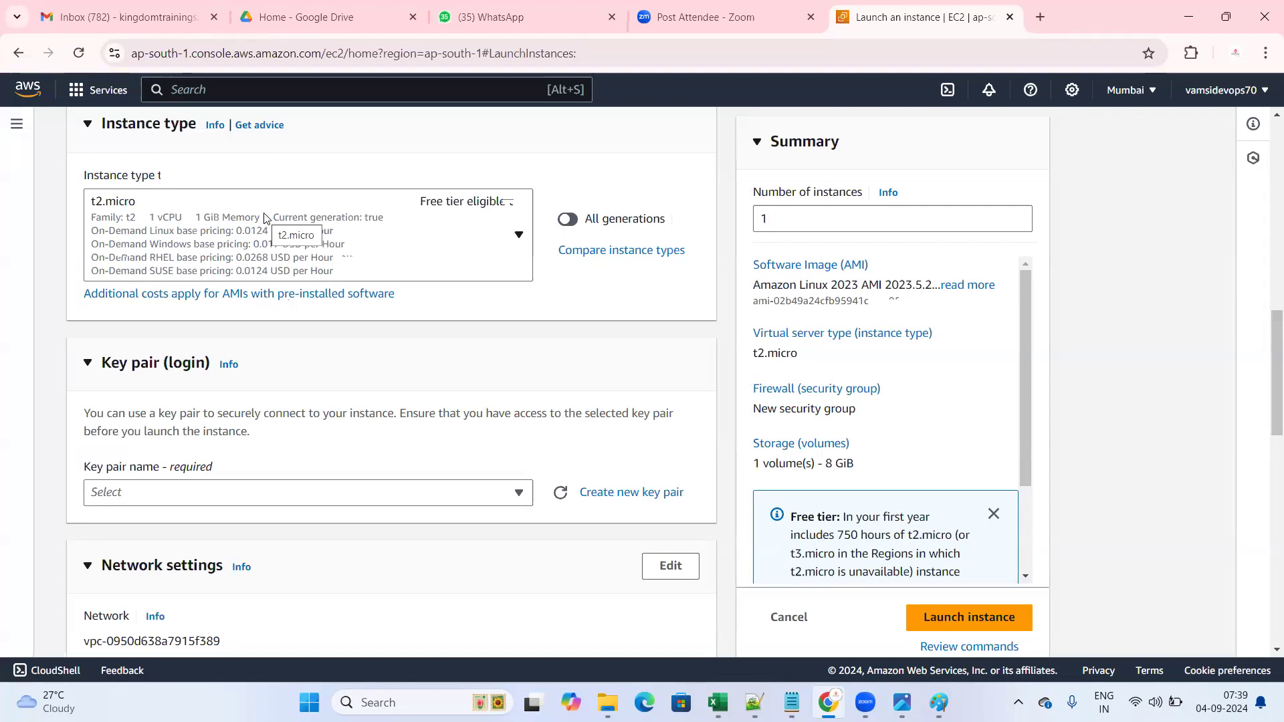
# - Try searching the instance type list for 't2.', then clear the search text
pyautogui.click(518, 238)
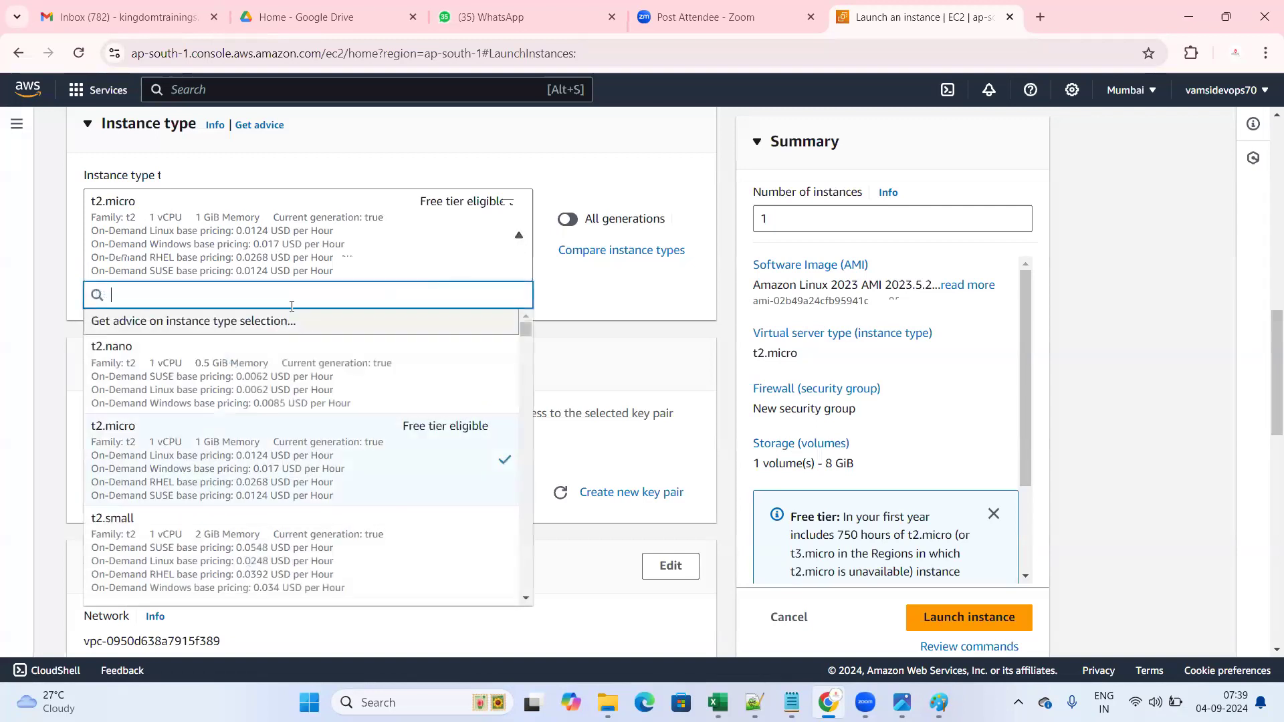
pyautogui.write('t2.')
pyautogui.press('BackSpace')
pyautogui.press('BackSpace')
pyautogui.press('BackSpace')
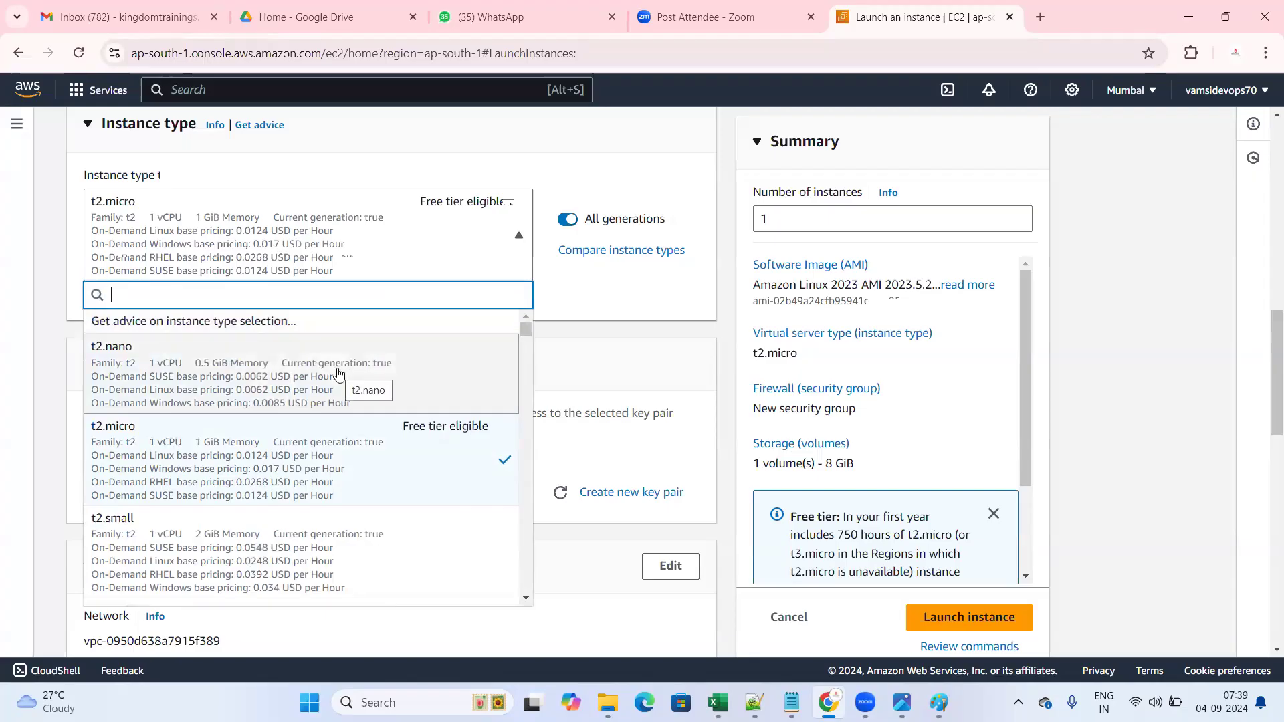
pyautogui.scroll(-3, 292, 421)
pyautogui.scroll(4, 292, 433)
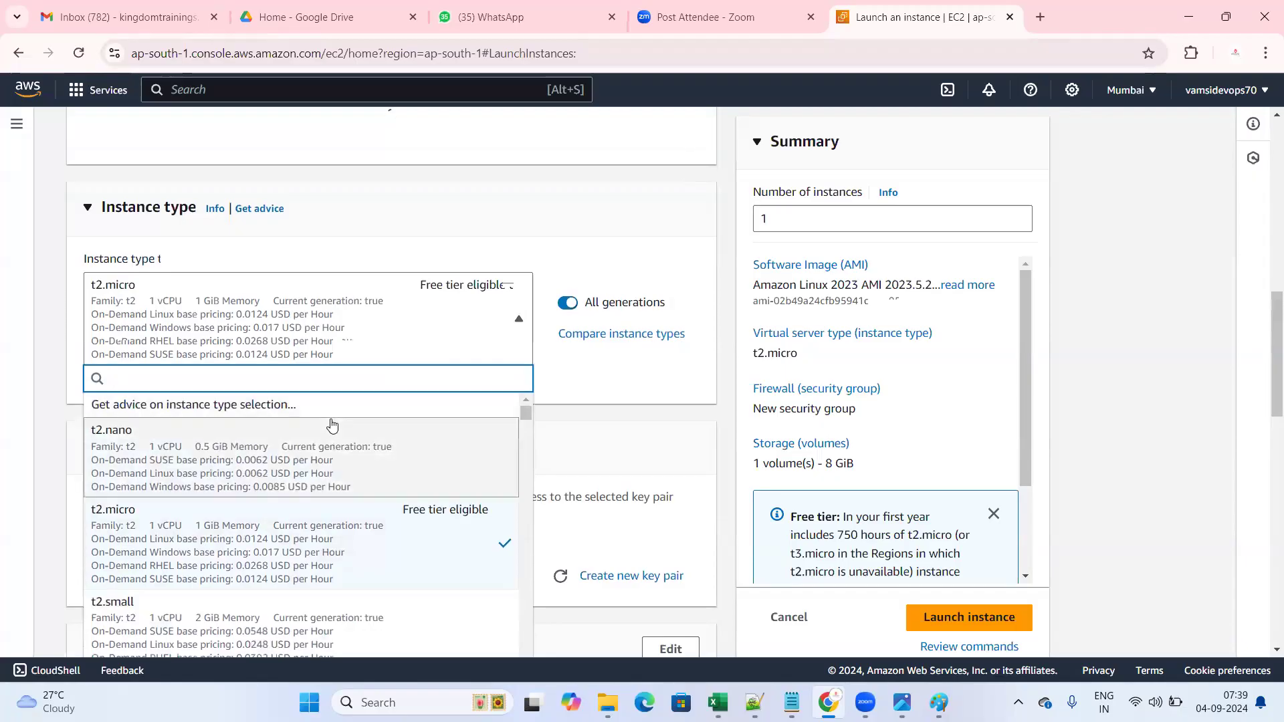
pyautogui.scroll(5, 332, 425)
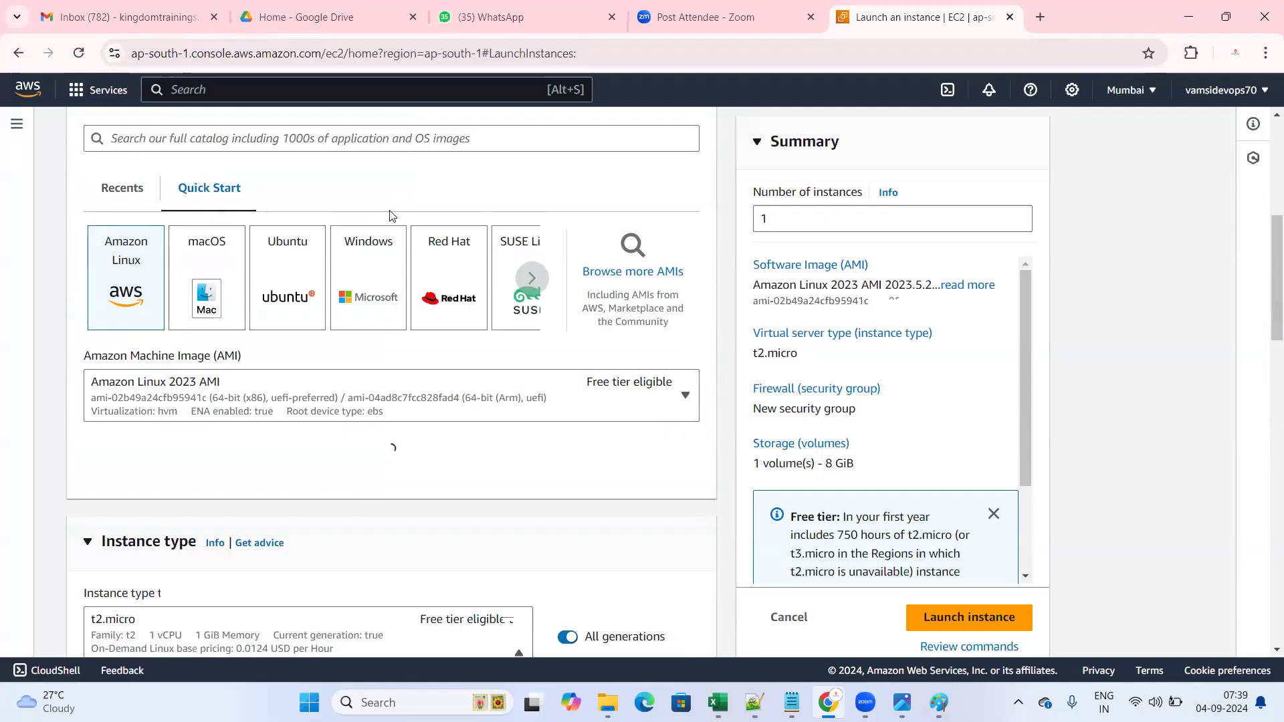
pyautogui.scroll(2, 268, 268)
pyautogui.scroll(-2, 134, 405)
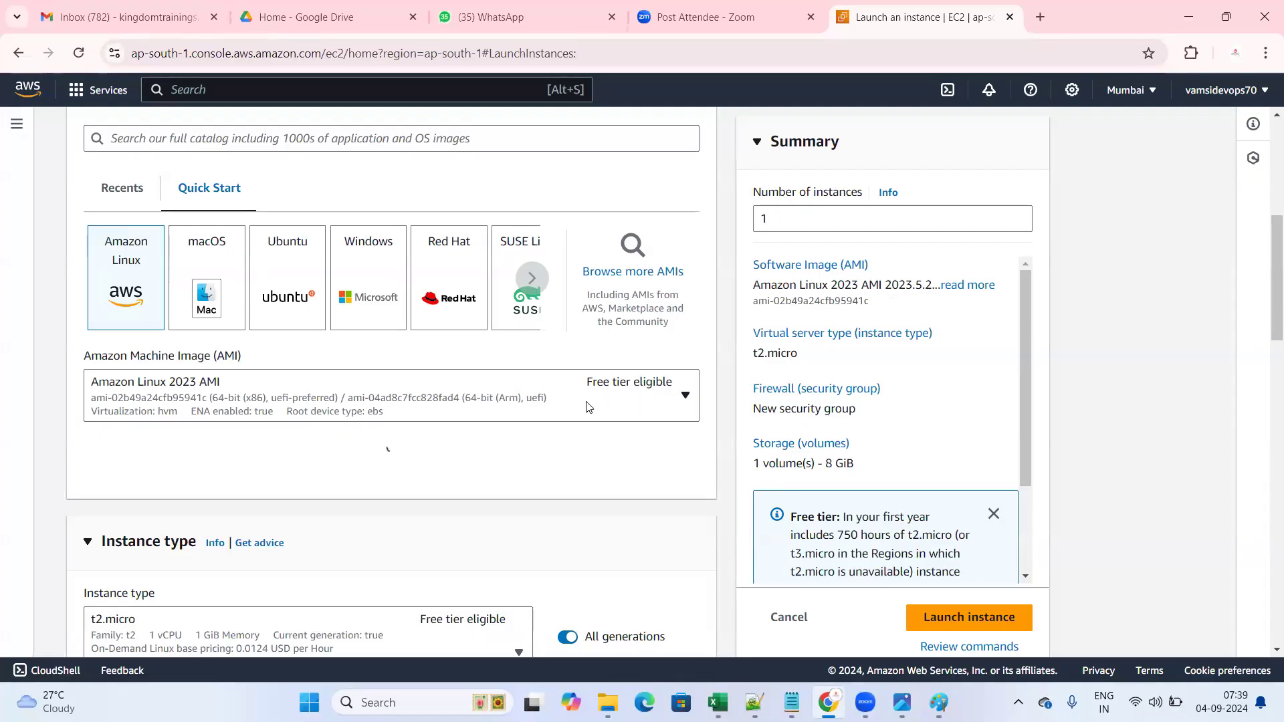
pyautogui.scroll(-3, 487, 420)
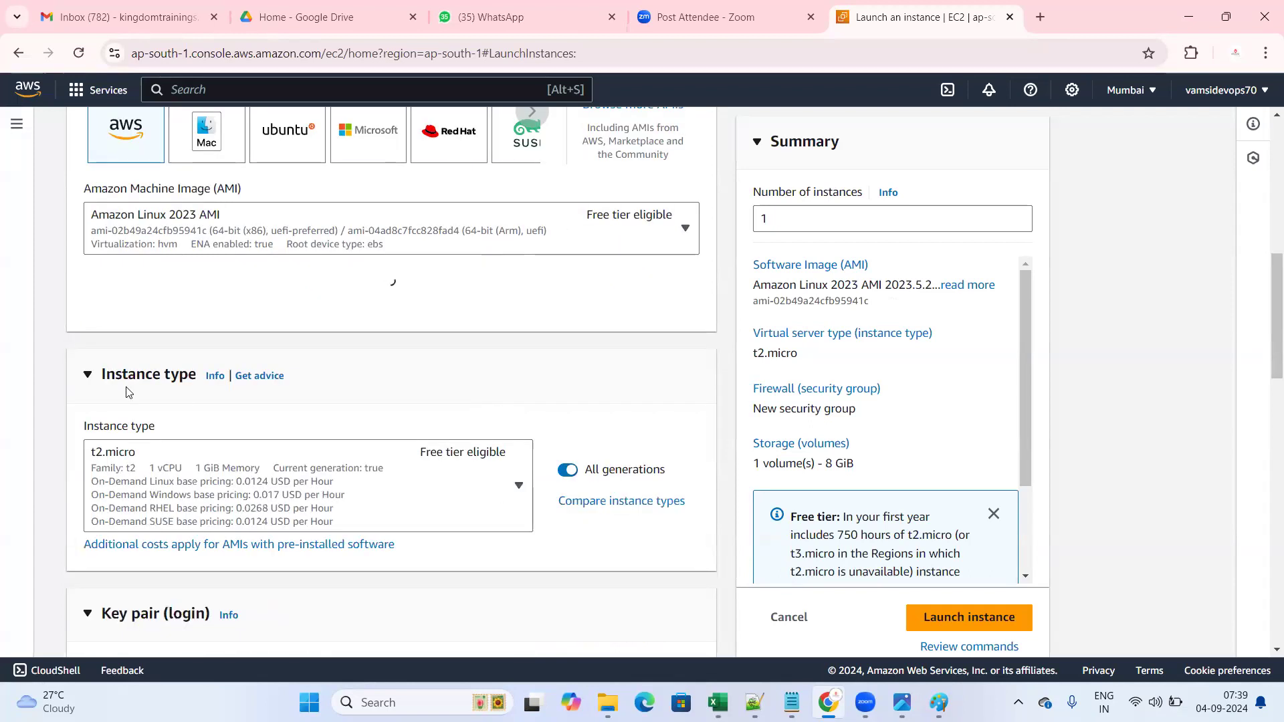
# - Point out the Instance type section and browse the full instance type list, t2.micro still selected
pyautogui.moveTo(104, 366); pyautogui.dragTo(199, 380)
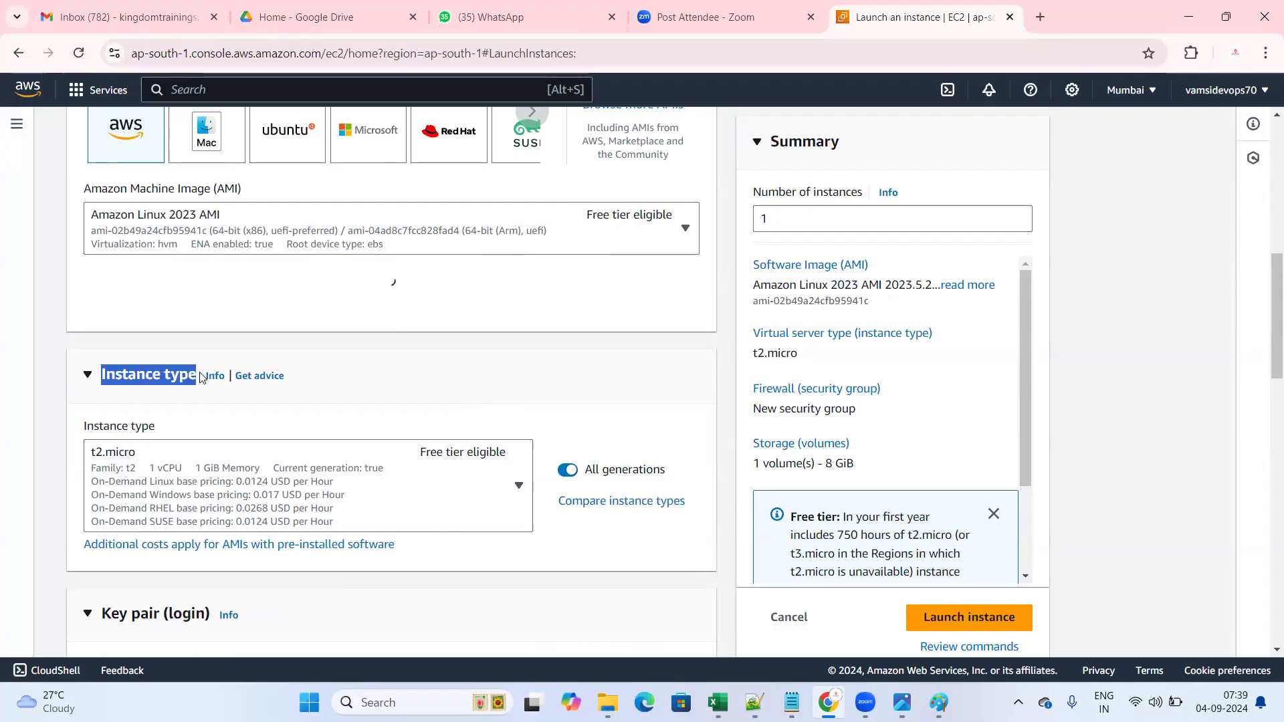
pyautogui.click(403, 391)
pyautogui.scroll(-1, 402, 391)
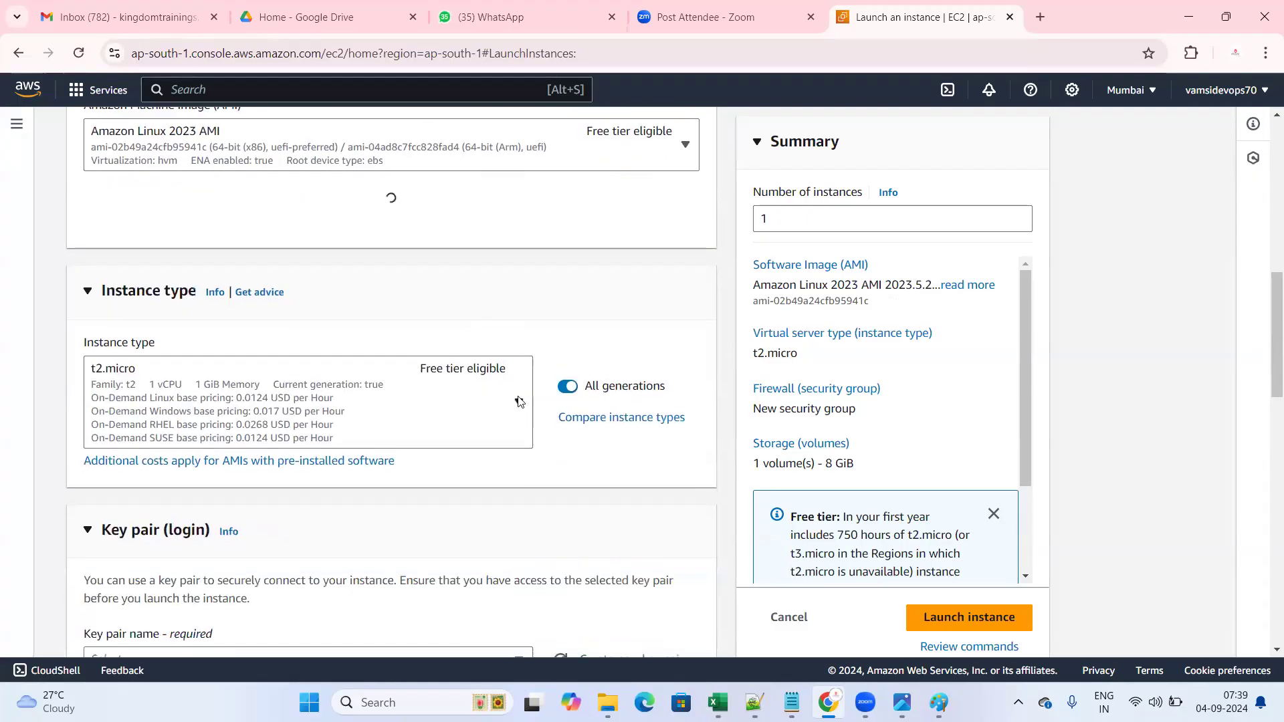
pyautogui.click(519, 403)
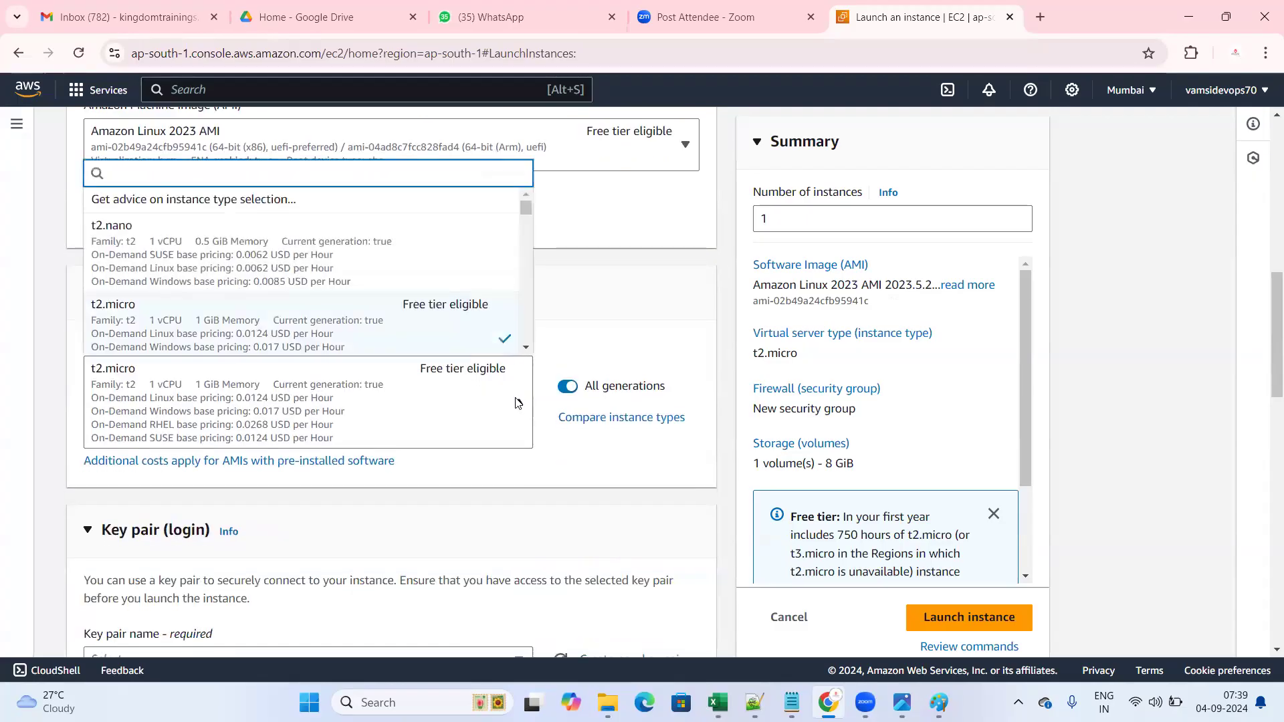
pyautogui.scroll(-4, 418, 294)
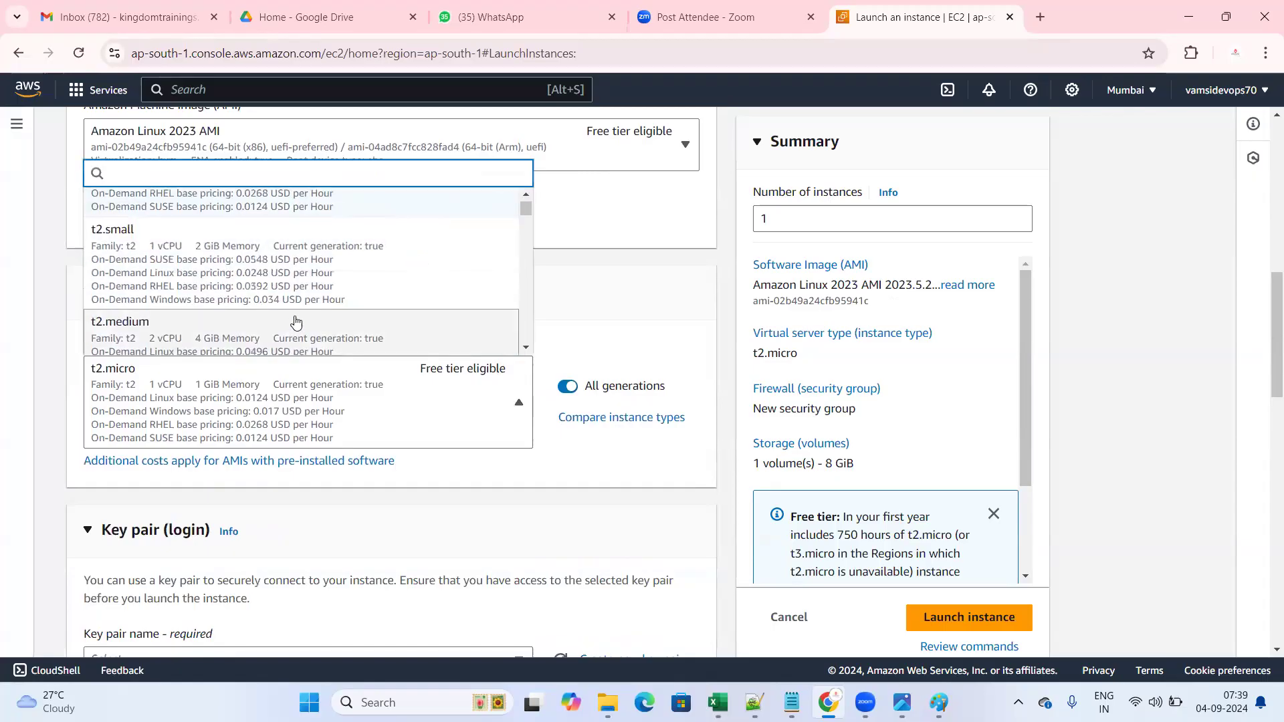
pyautogui.scroll(-4, 298, 318)
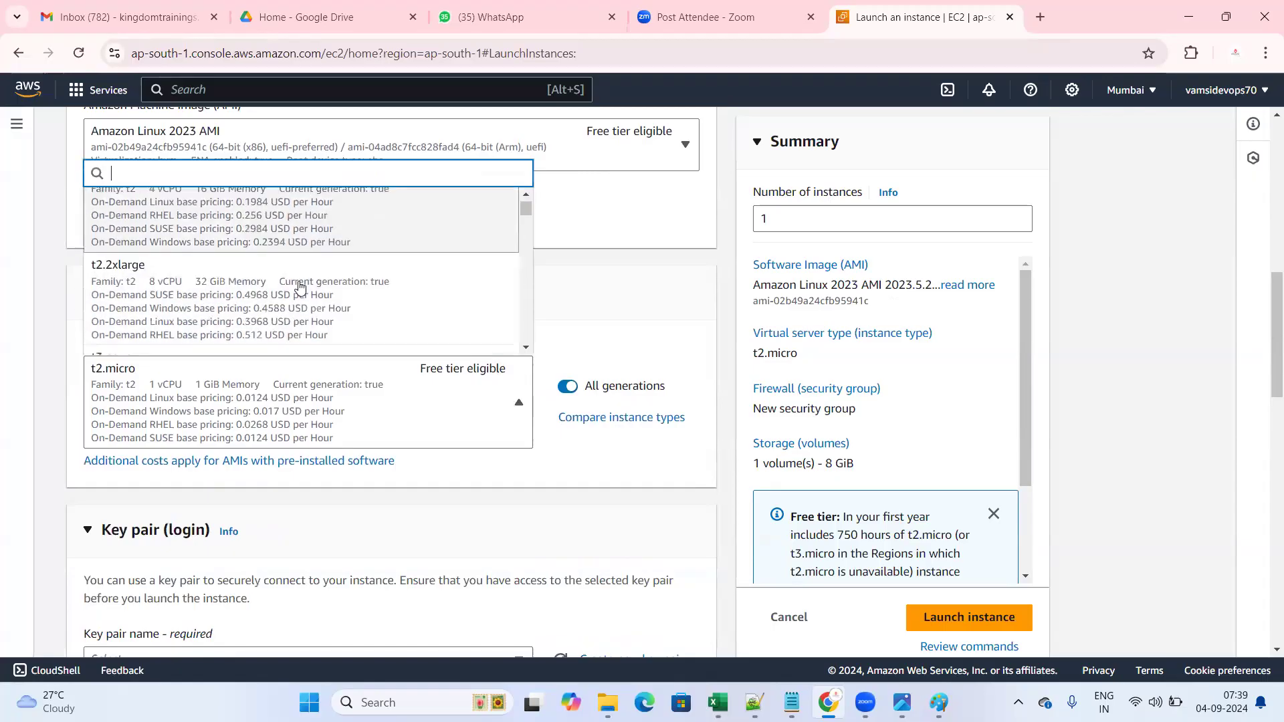
pyautogui.click(595, 465)
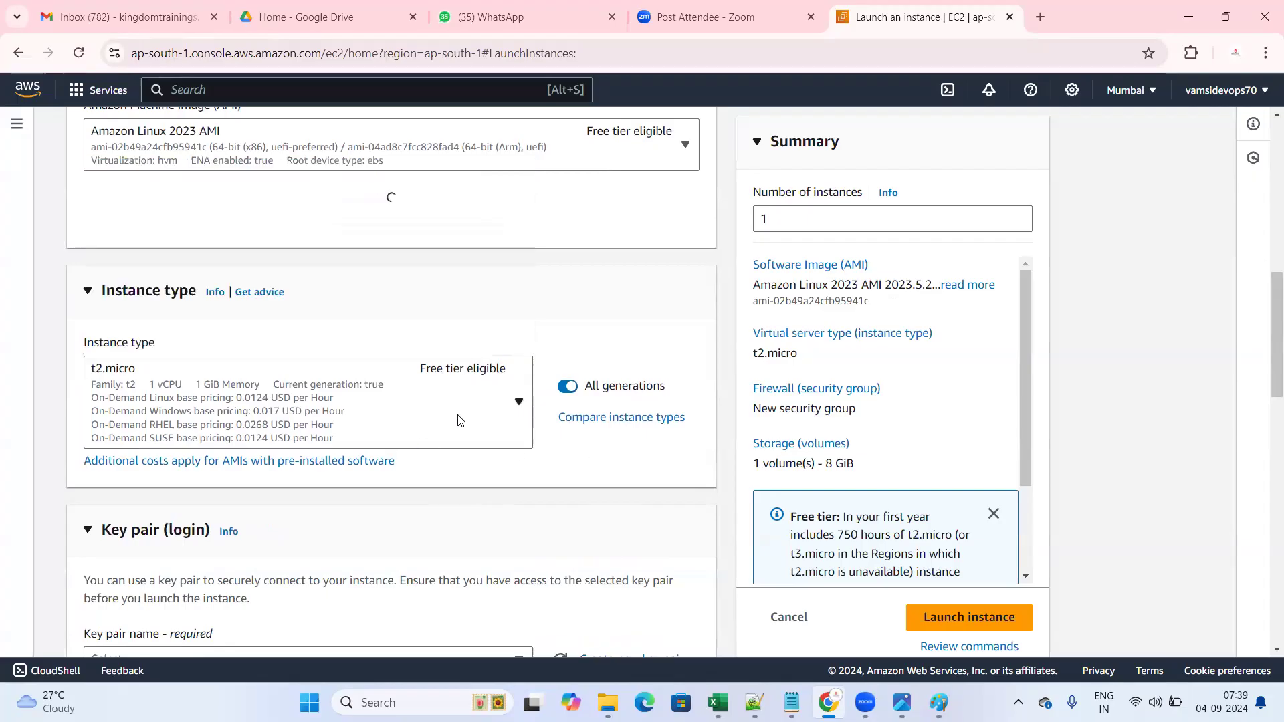
pyautogui.click(521, 405)
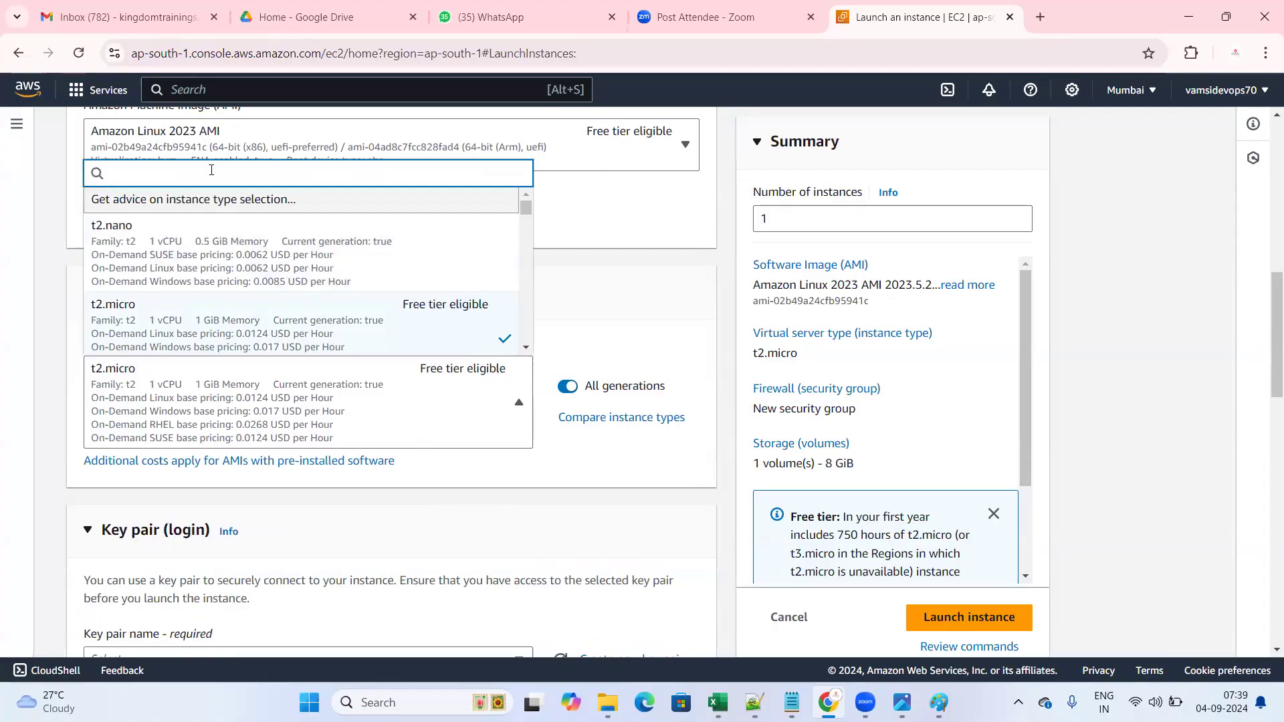
# - Filter instance types with 't2.mi' to find t2.micro, then clear the filter and close the list
pyautogui.write('t2.micro')
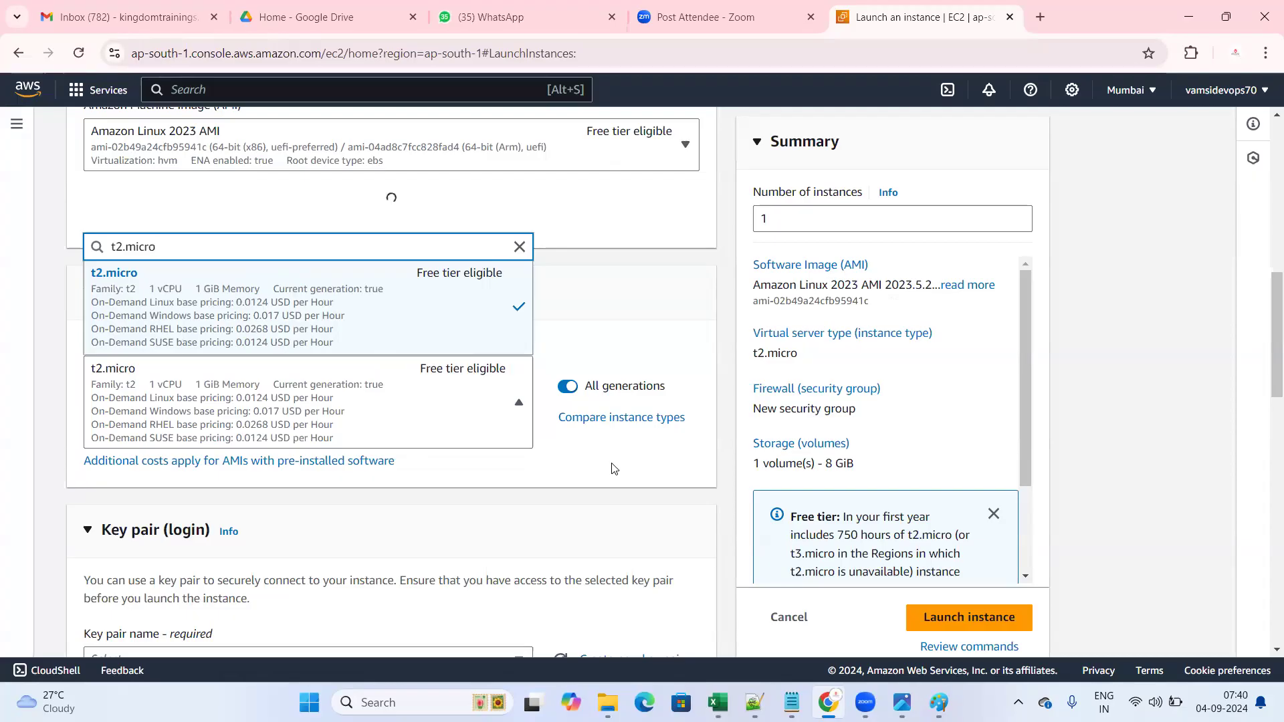
pyautogui.scroll(-1, 250, 373)
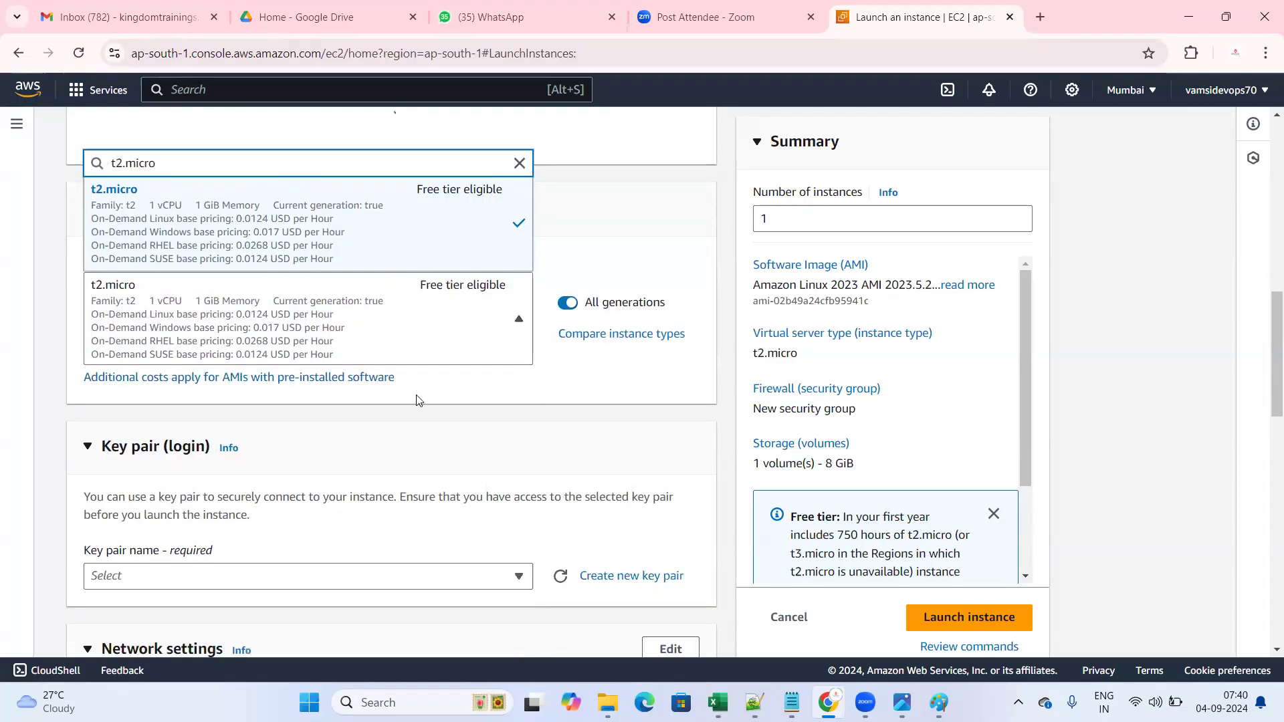
pyautogui.scroll(10, 416, 402)
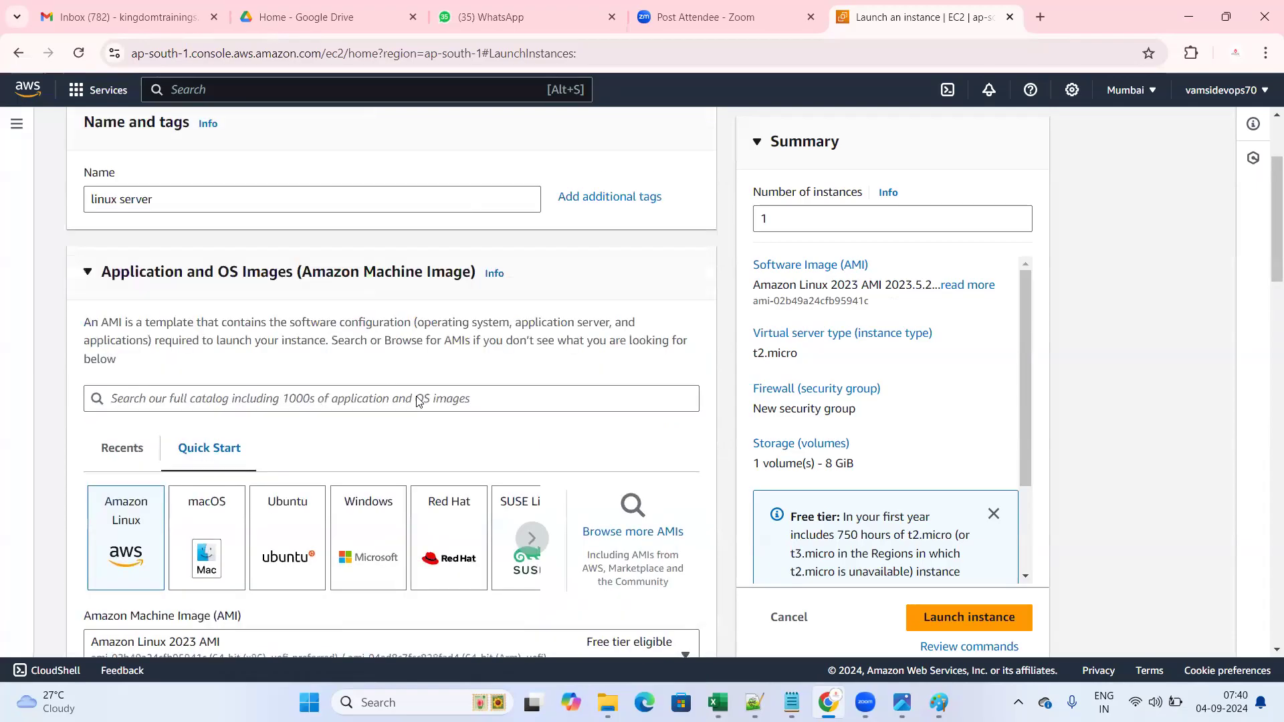
pyautogui.scroll(-2, 416, 402)
pyautogui.scroll(2, 416, 401)
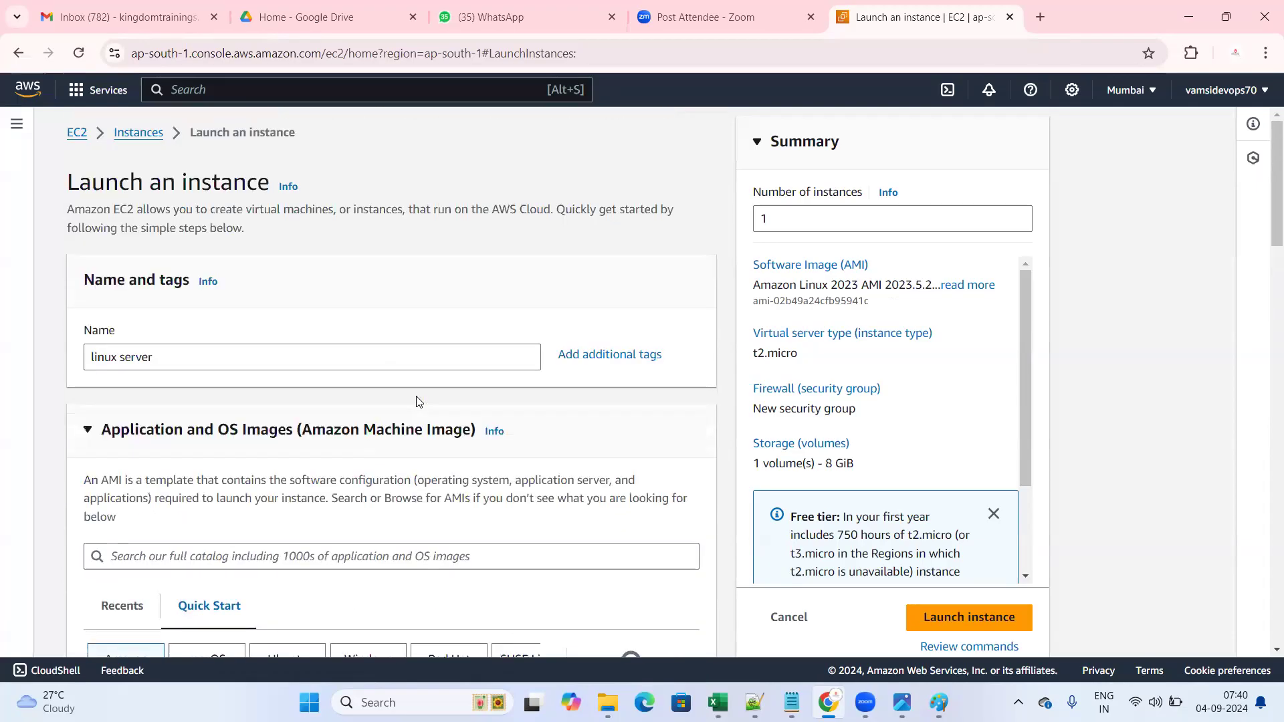
pyautogui.scroll(-3, 417, 401)
pyautogui.scroll(3, 415, 399)
pyautogui.scroll(-4, 405, 397)
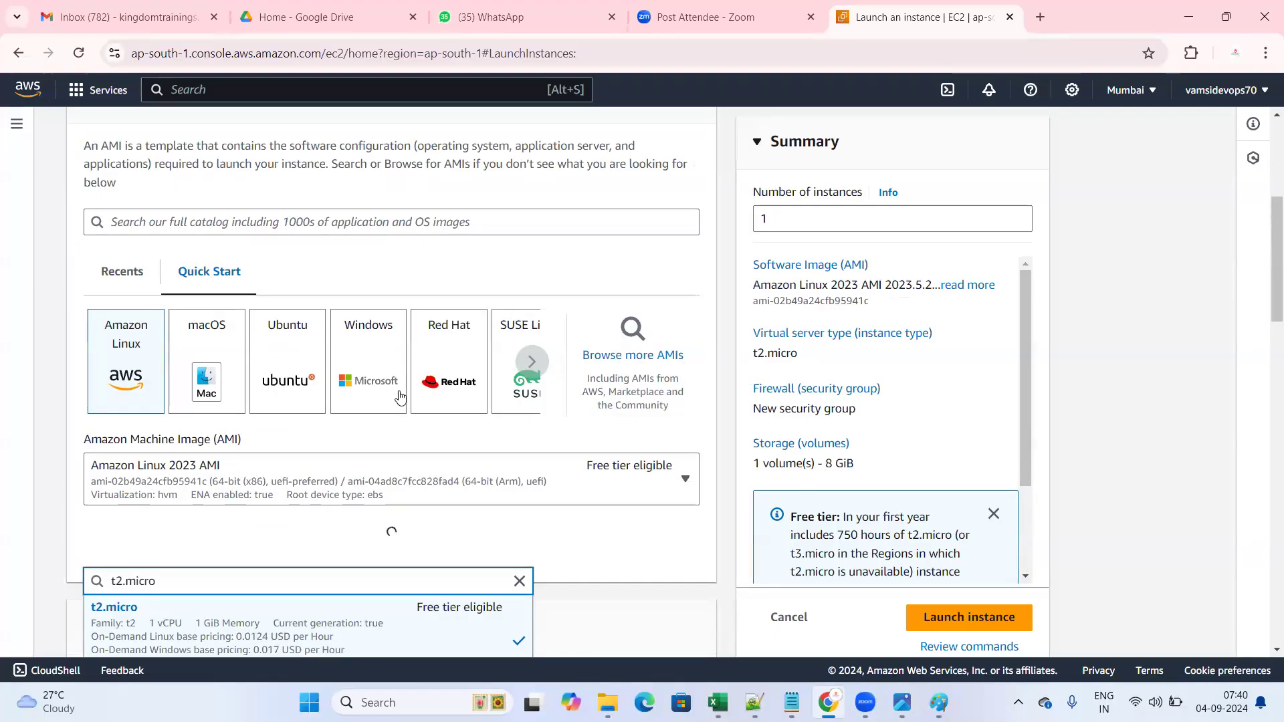
pyautogui.scroll(-1, 402, 397)
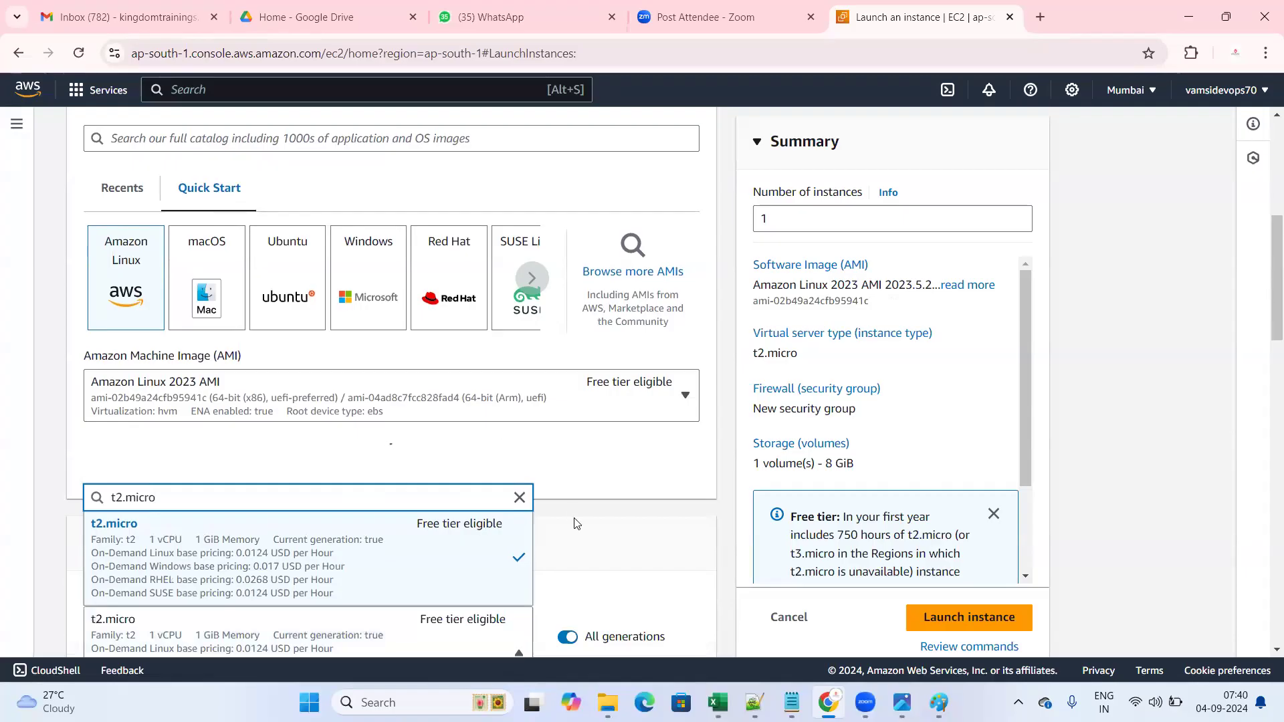
pyautogui.click(529, 497)
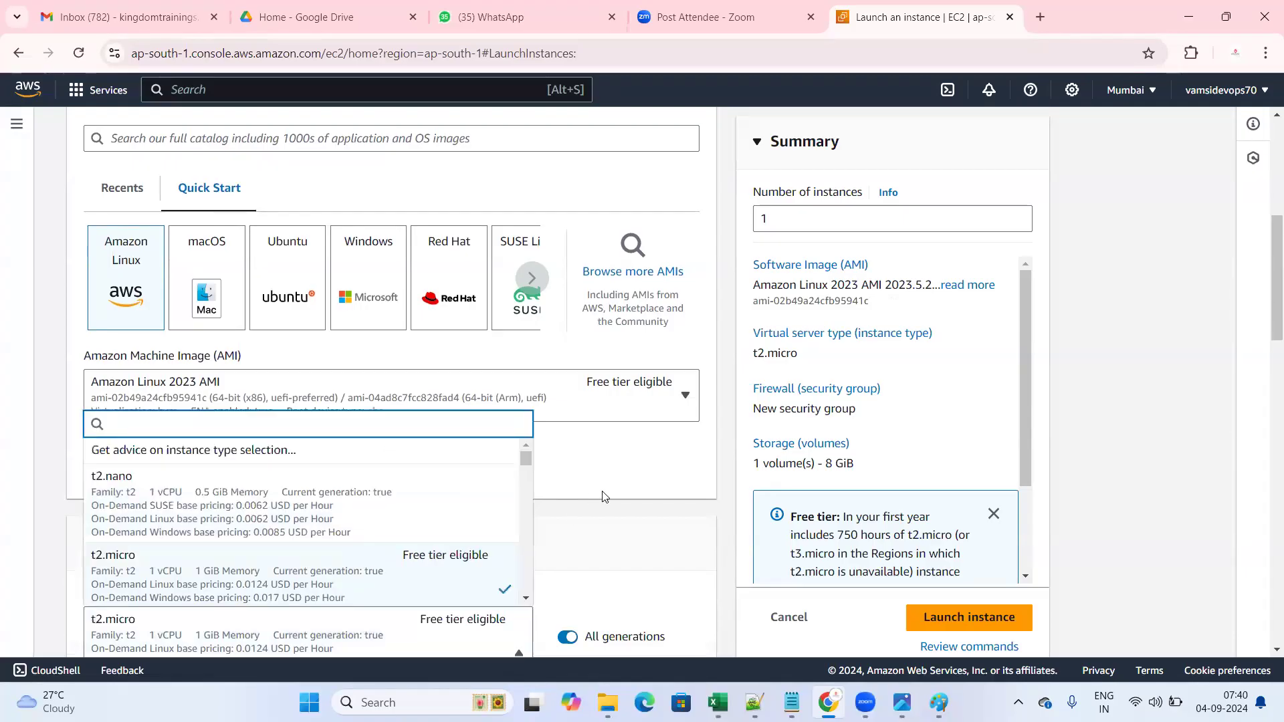
pyautogui.click(605, 496)
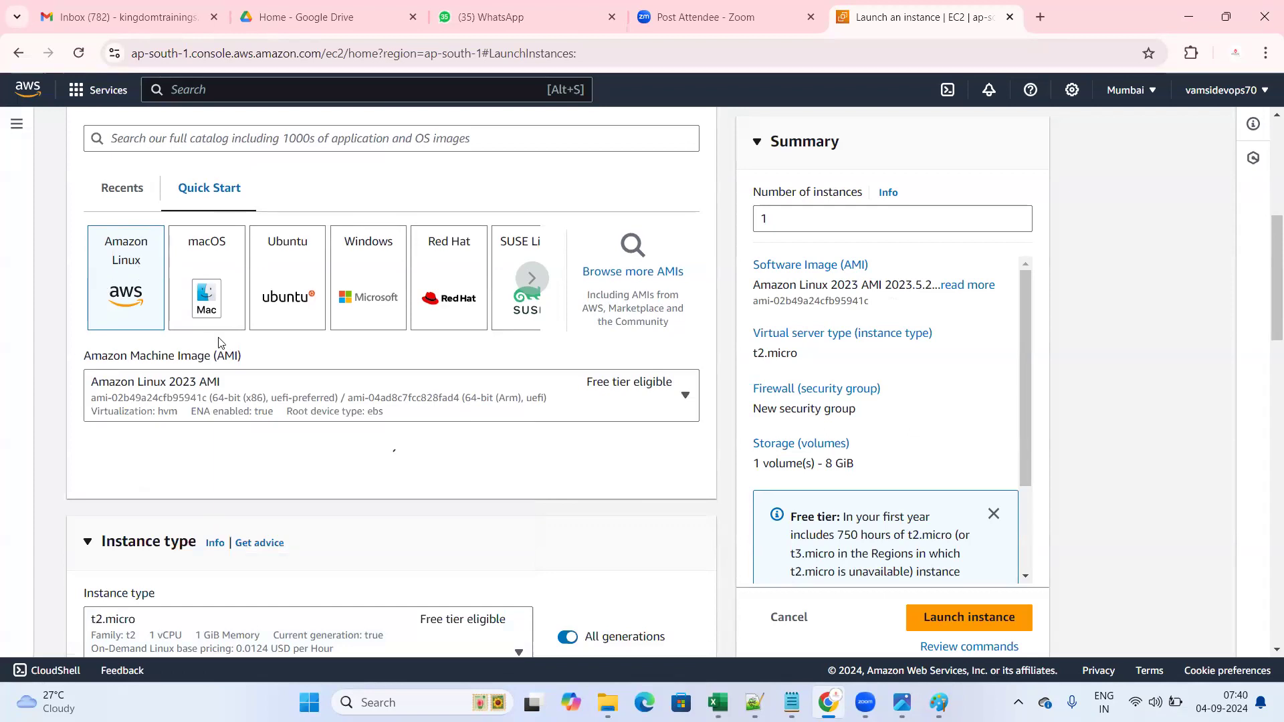
pyautogui.scroll(-2, 430, 467)
pyautogui.scroll(-1, 100, 382)
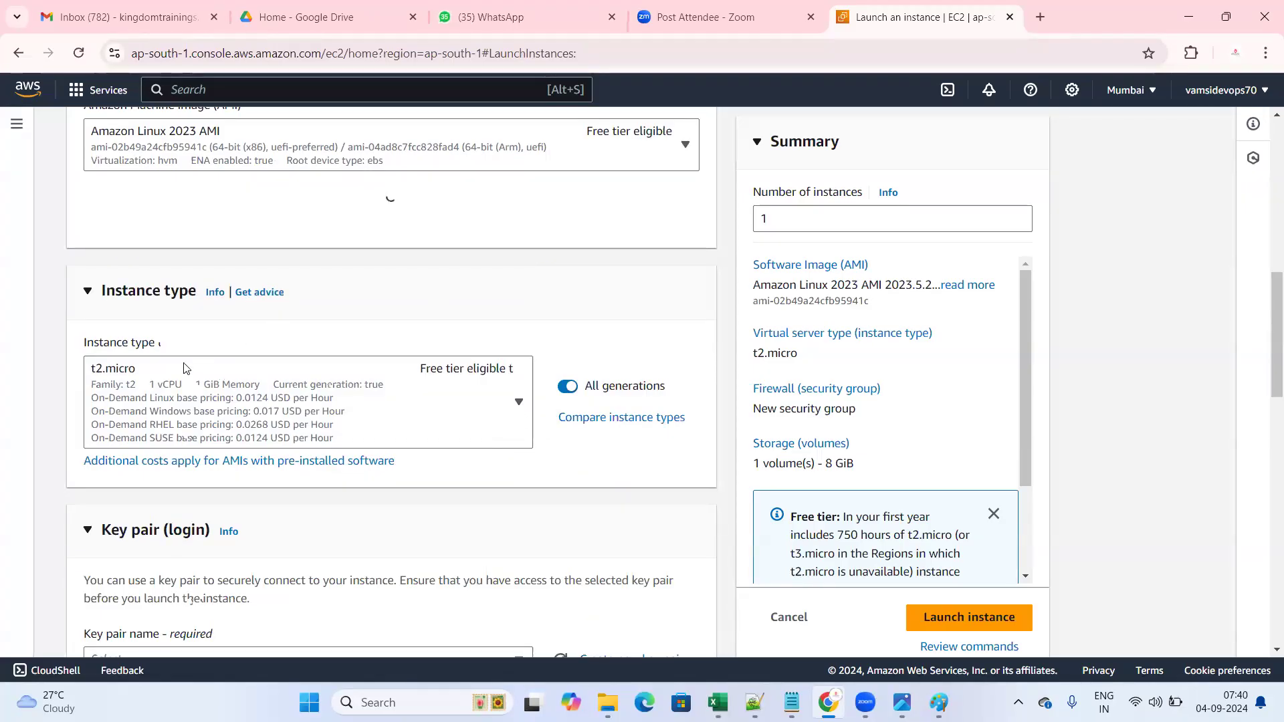
pyautogui.click(519, 405)
pyautogui.scroll(-3, 415, 281)
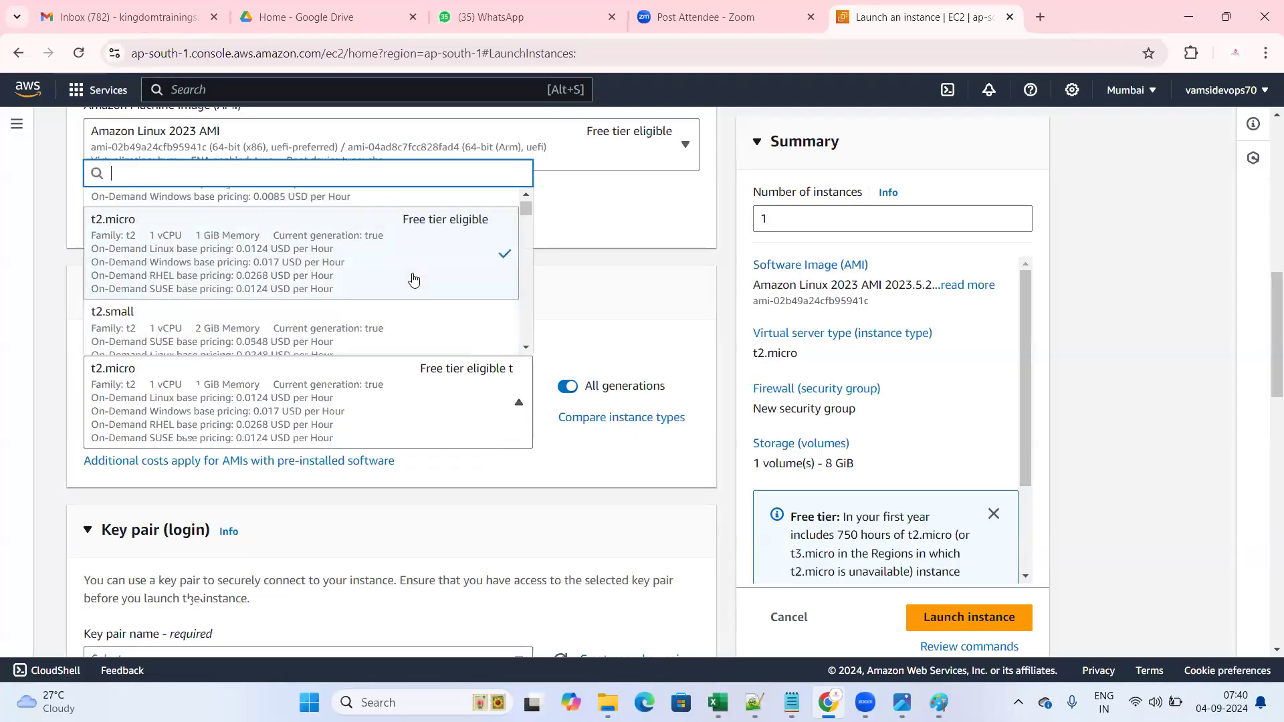
pyautogui.scroll(3, 436, 299)
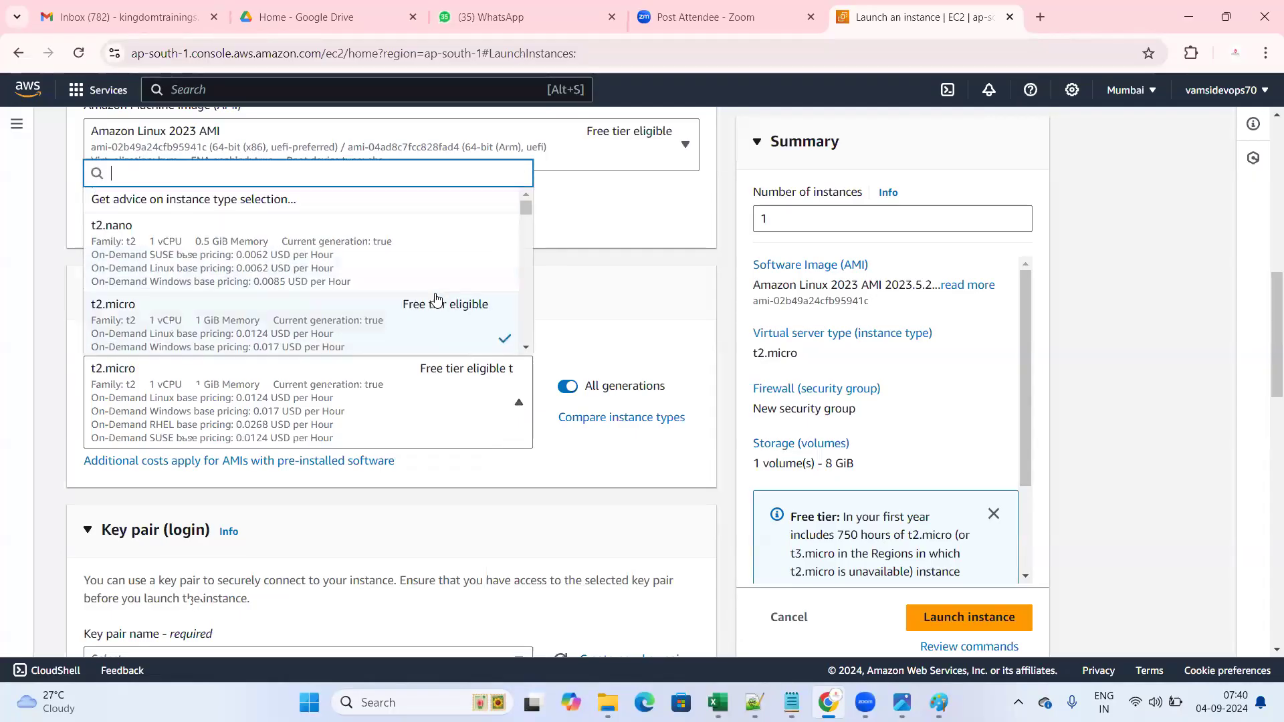
pyautogui.click(594, 466)
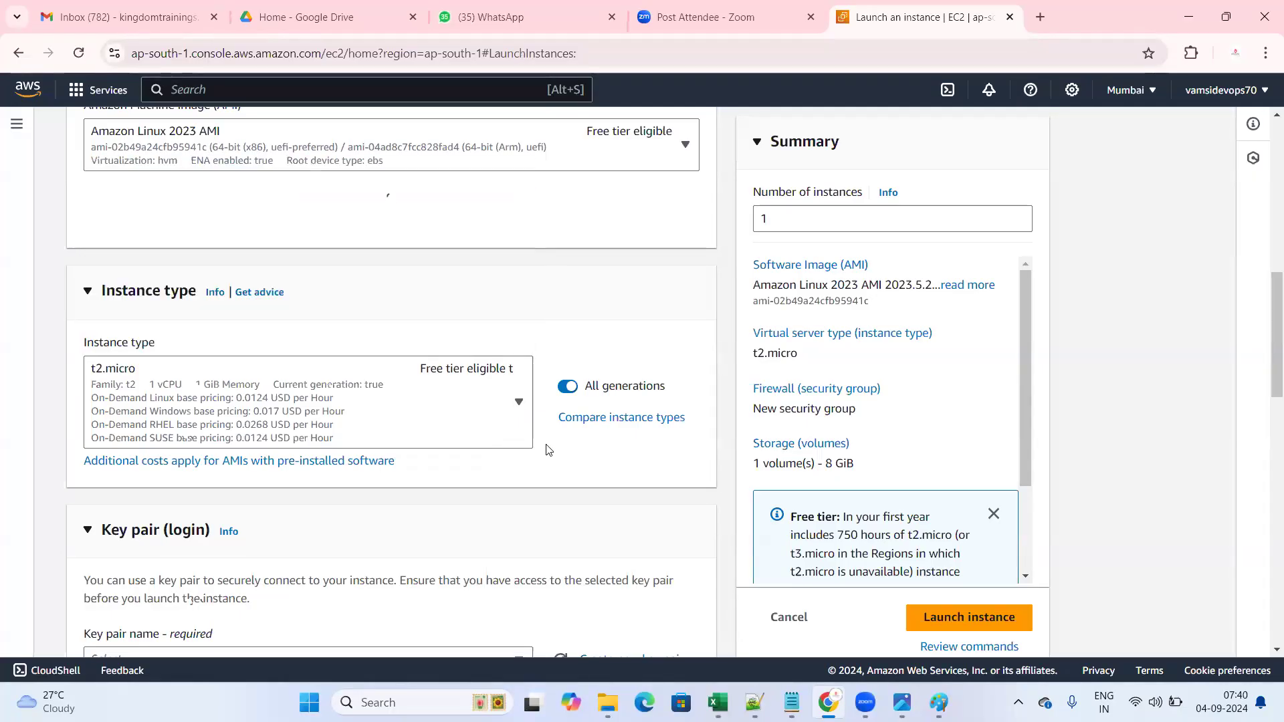
pyautogui.click(520, 404)
pyautogui.scroll(-5, 324, 287)
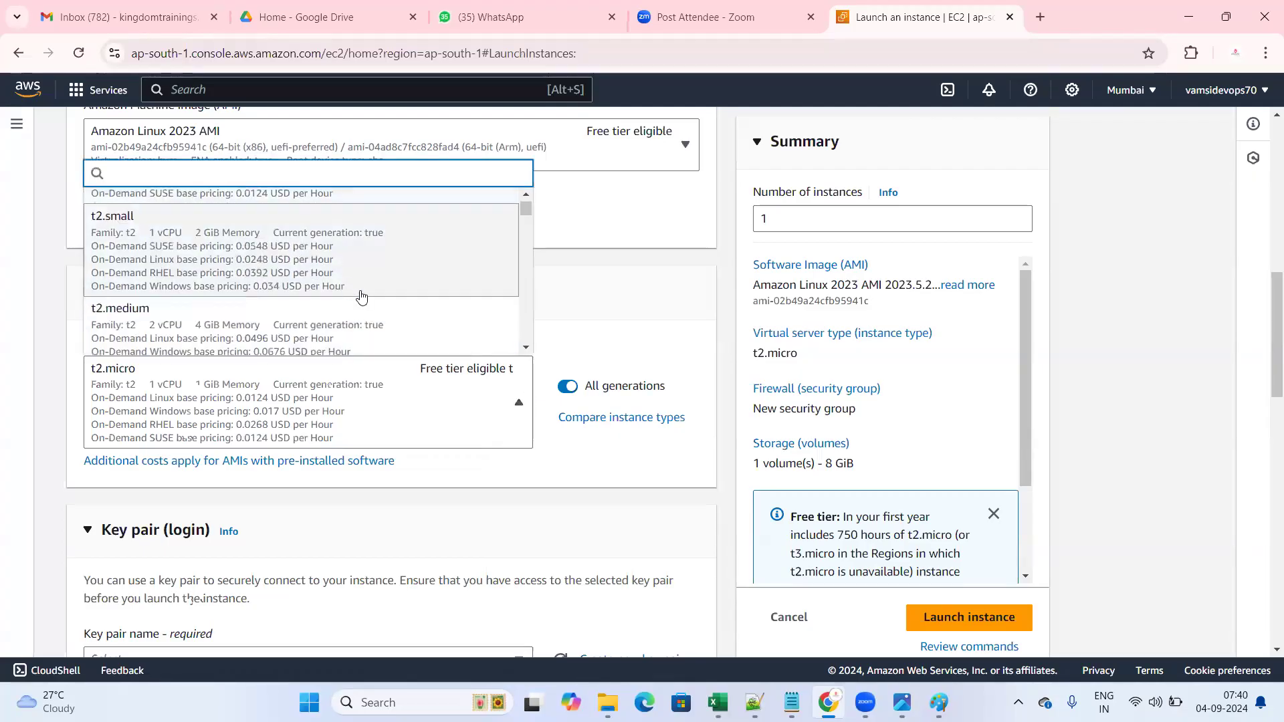
pyautogui.scroll(-10, 369, 303)
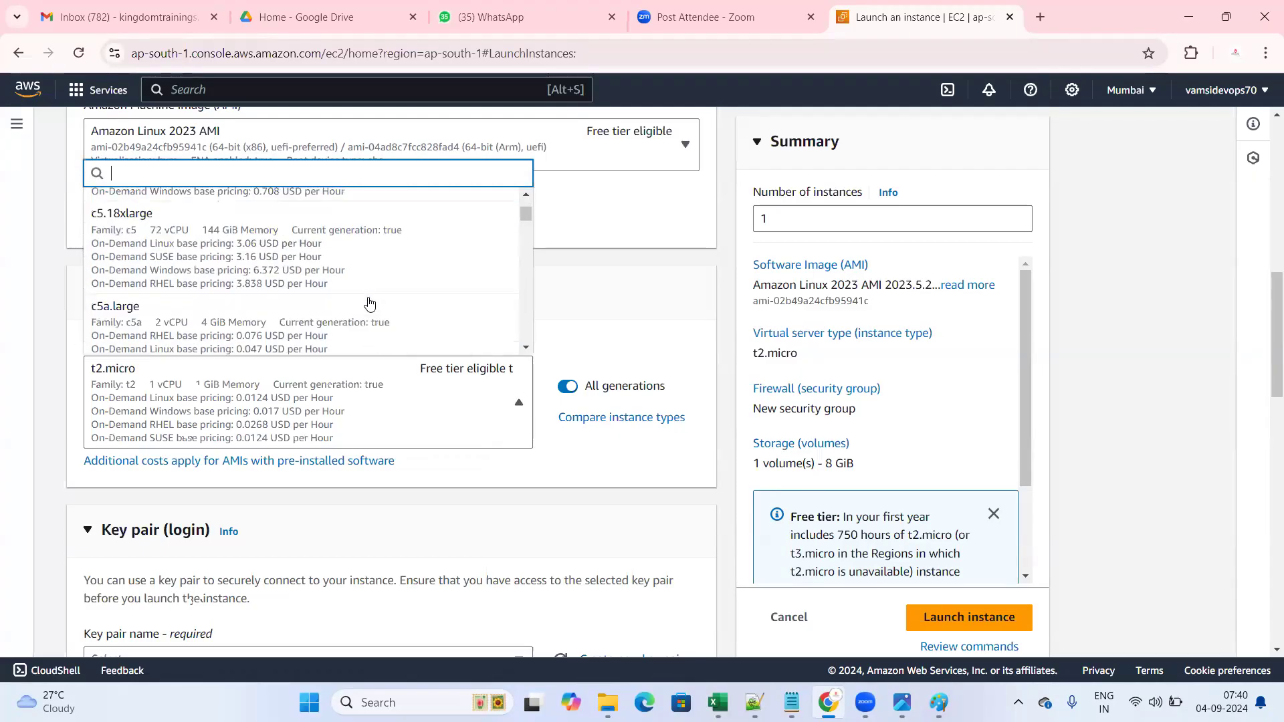
pyautogui.scroll(-4, 502, 252)
pyautogui.scroll(4, 502, 252)
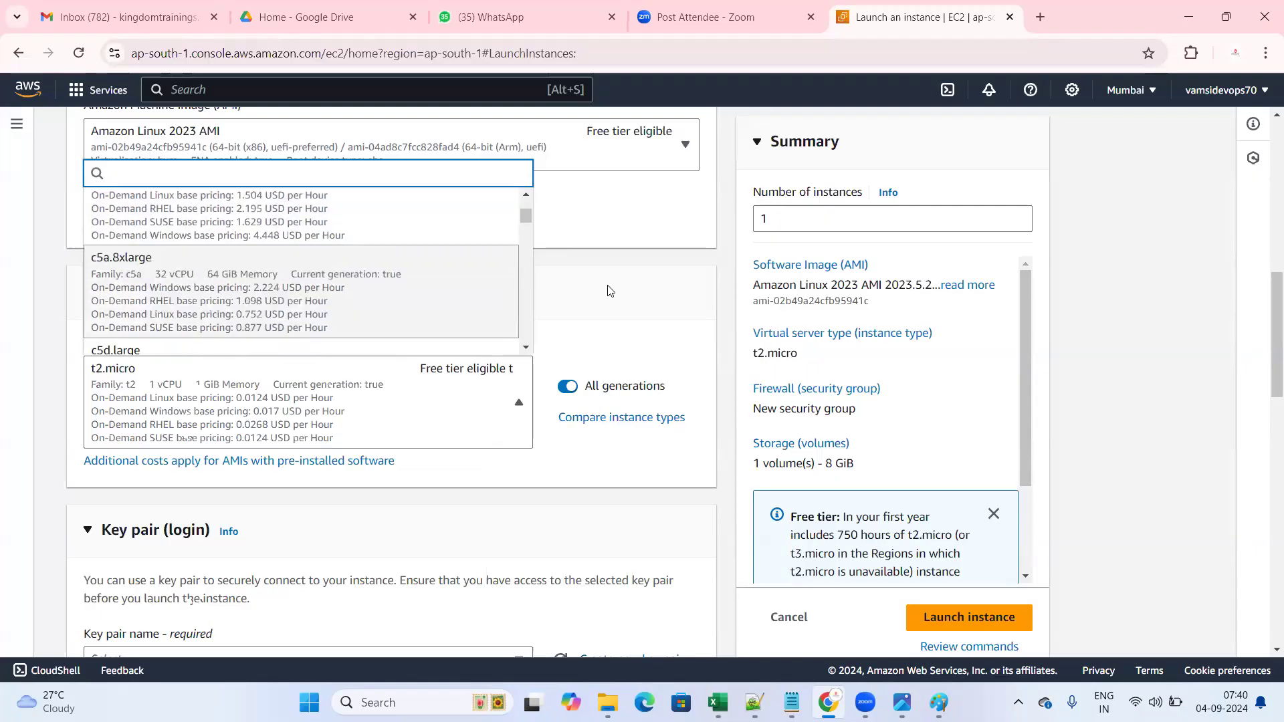
pyautogui.click(608, 288)
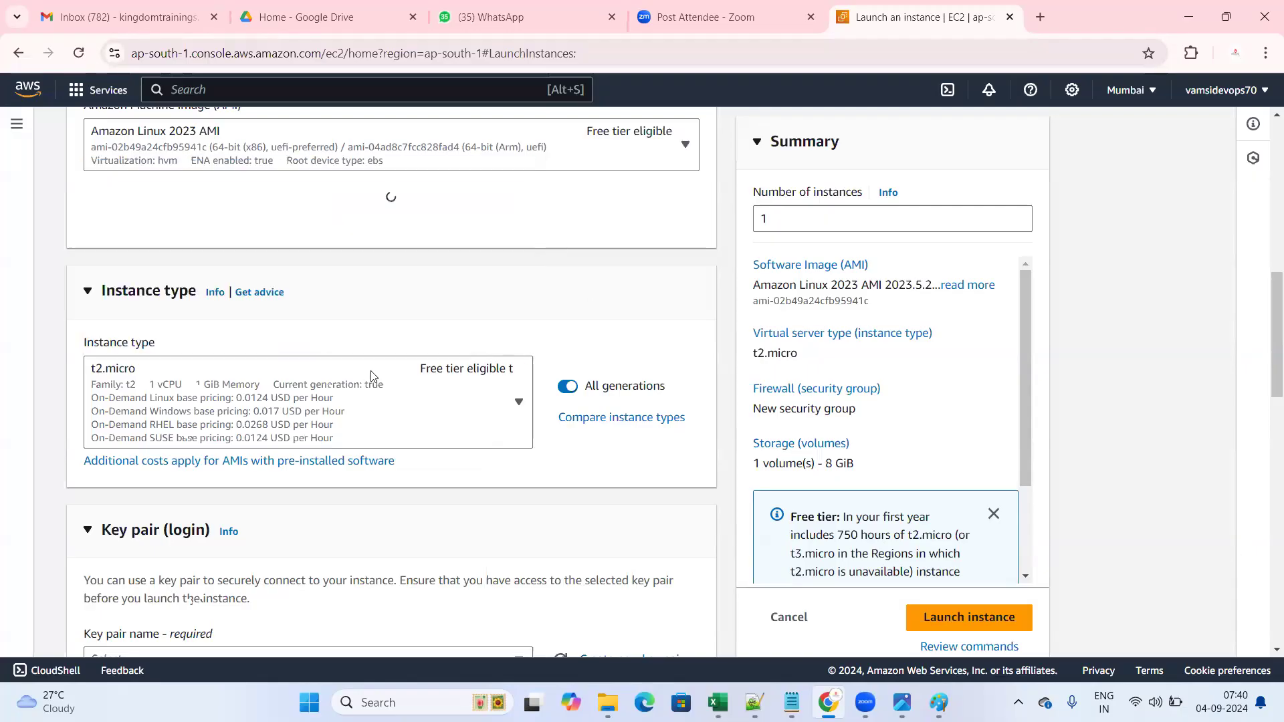
pyautogui.click(1131, 91)
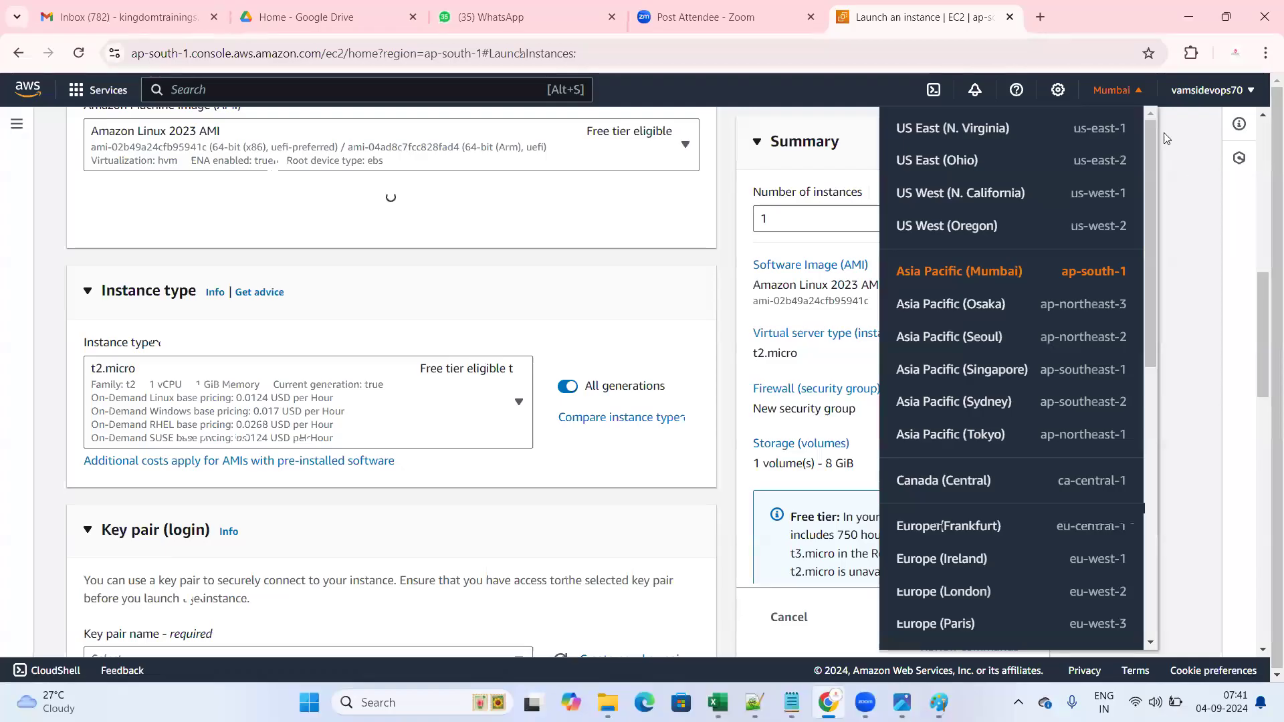
pyautogui.click(1127, 94)
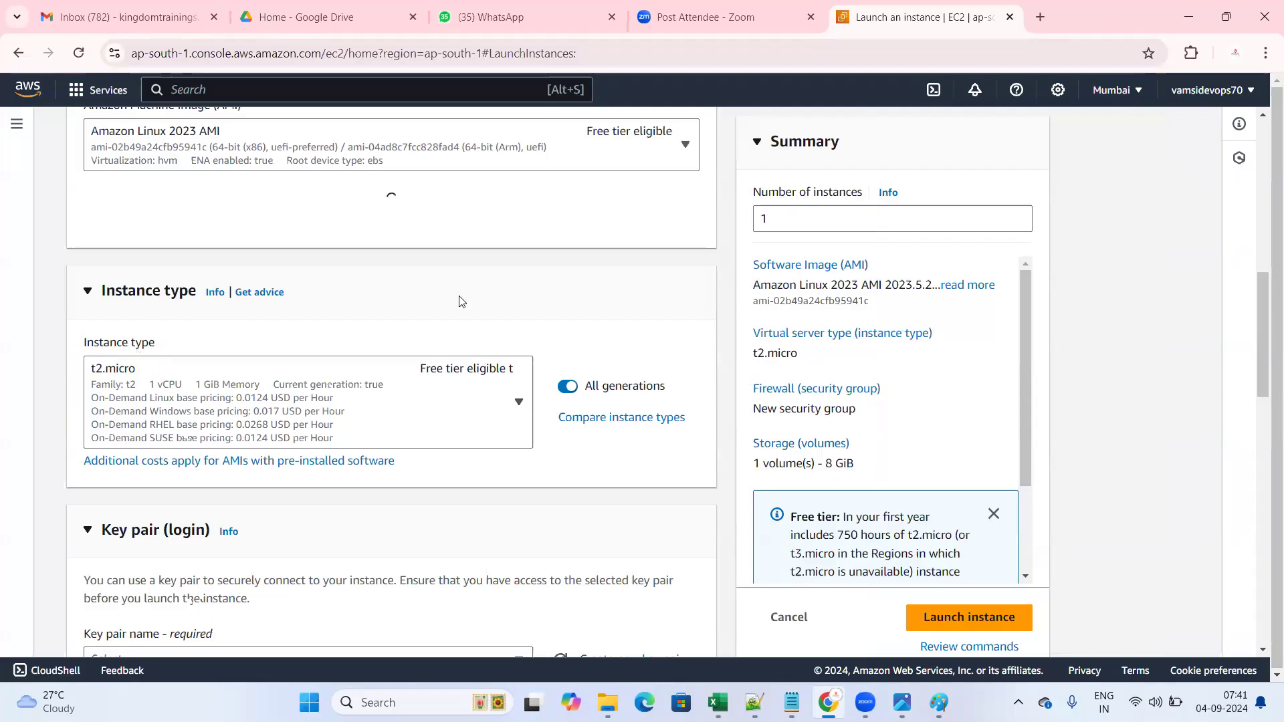
pyautogui.click(1136, 99)
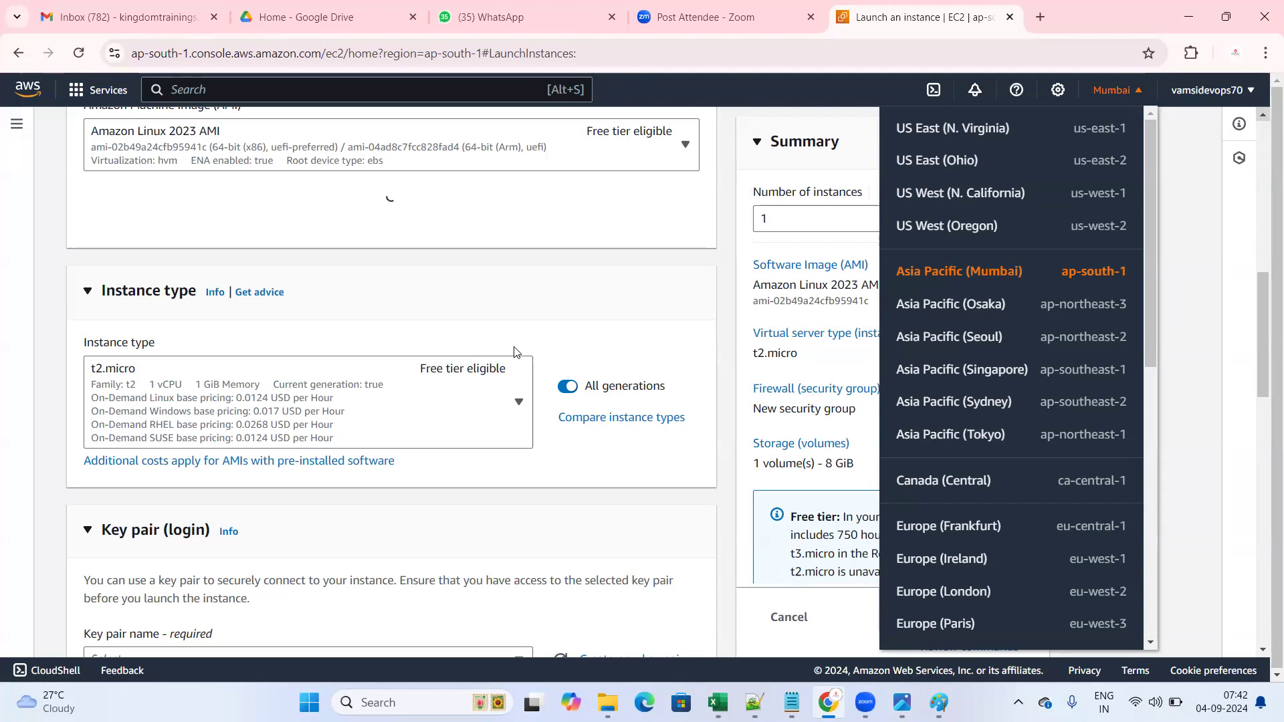
pyautogui.click(360, 259)
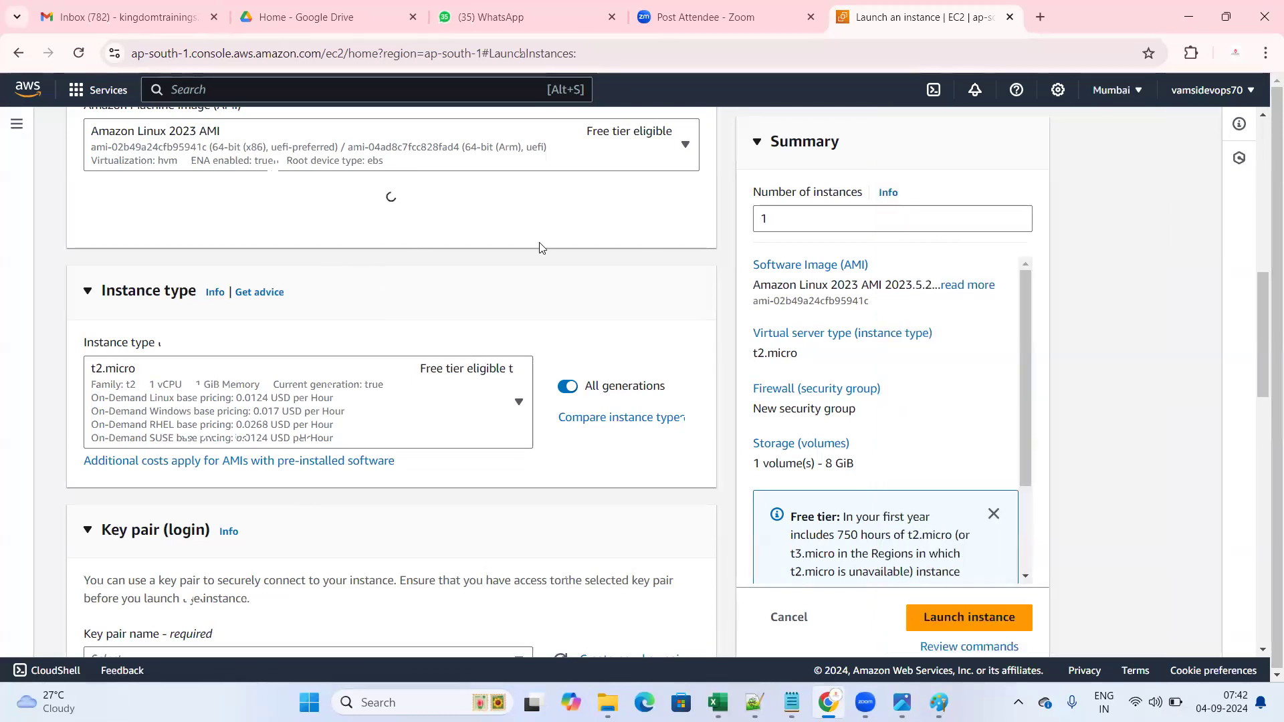
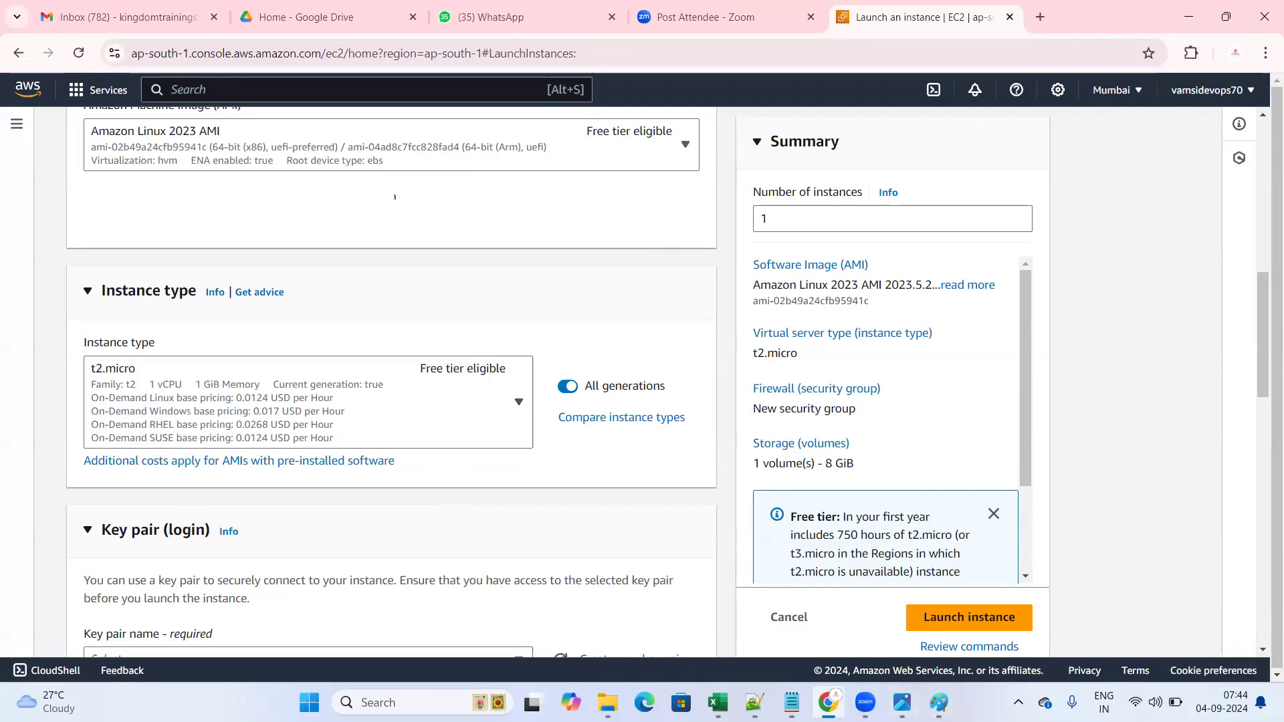
# - Change the instance type from t2.micro to t2.medium (2 vCPU, 4 GiB memory)
pyautogui.moveTo(939, 703)
pyautogui.scroll(-1, 212, 383)
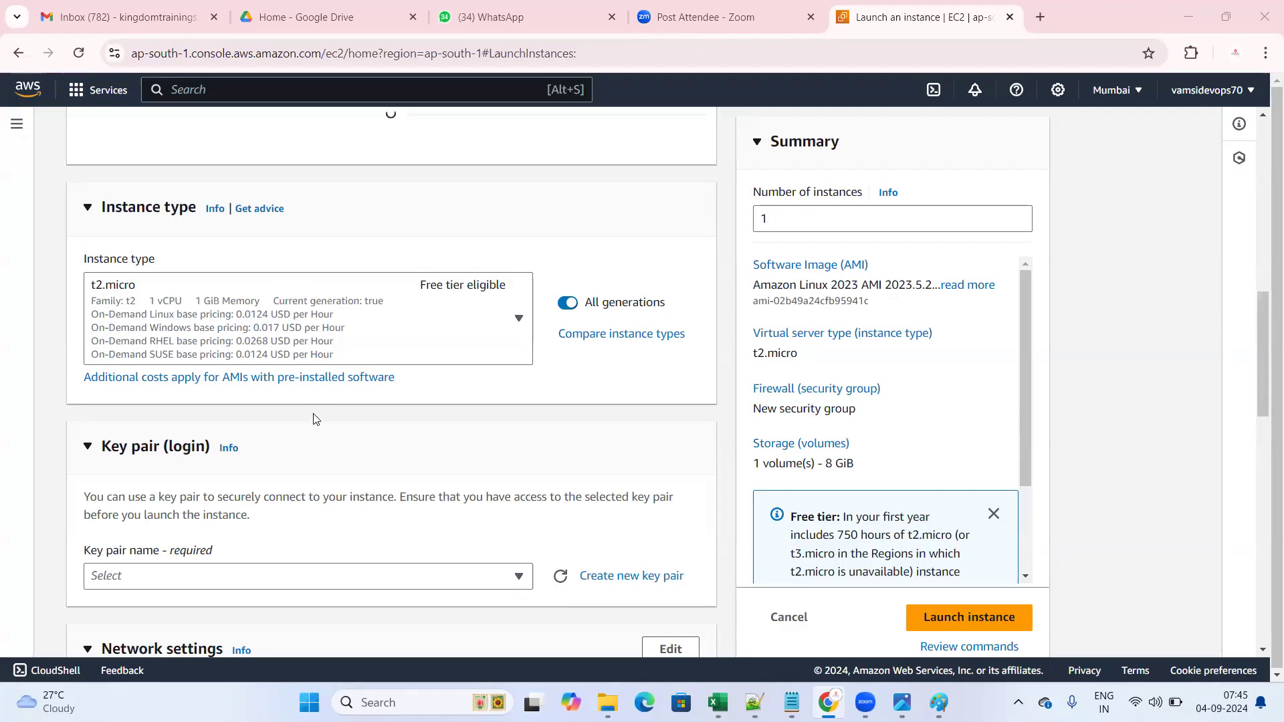
pyautogui.scroll(-1, 297, 334)
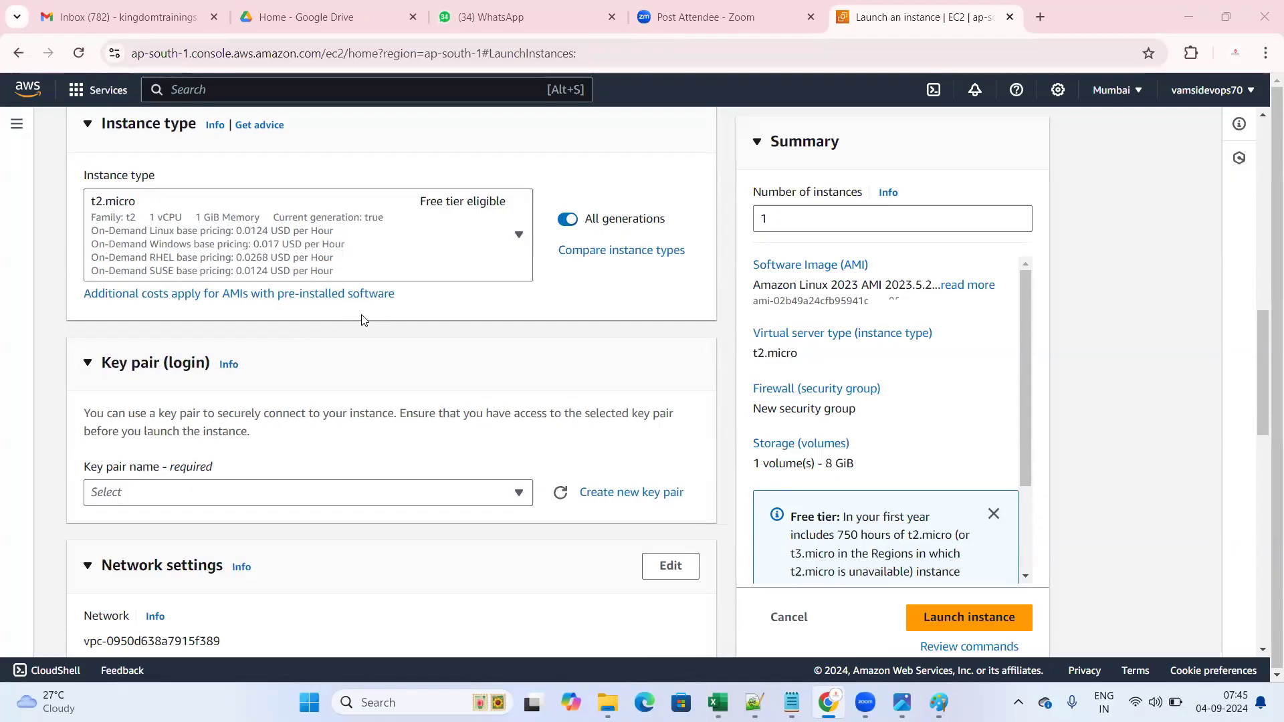
pyautogui.click(441, 238)
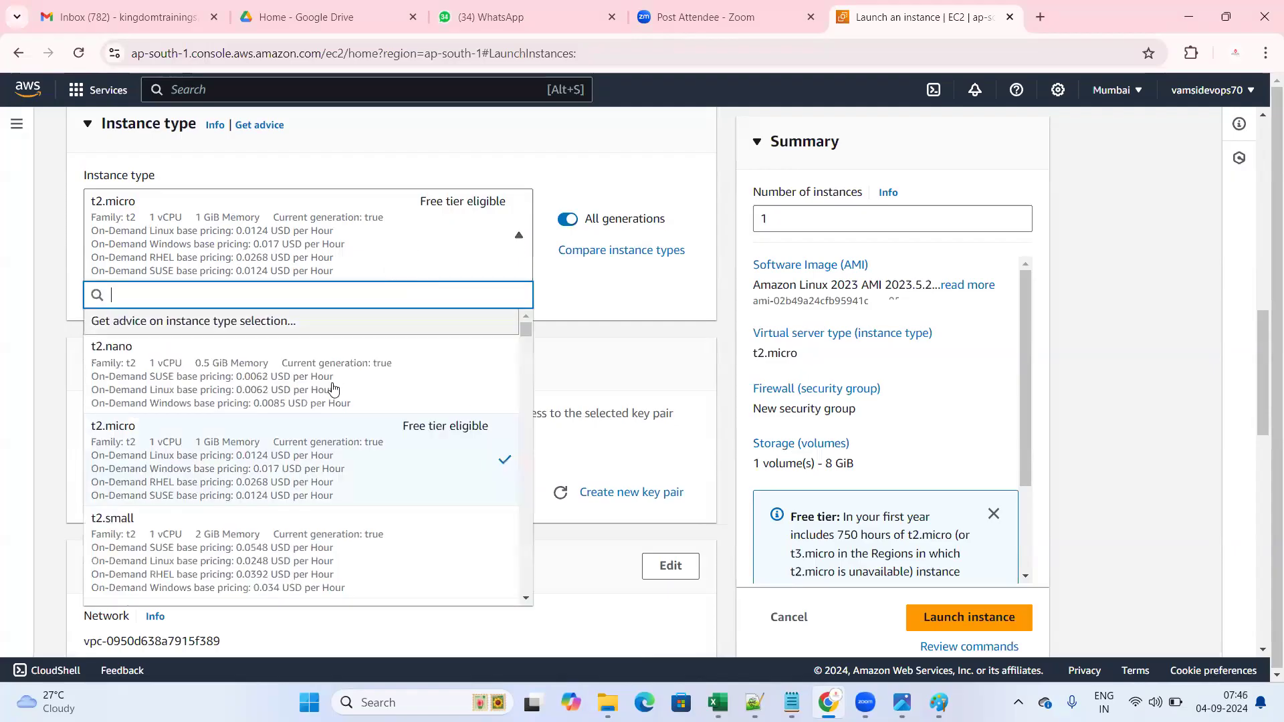
pyautogui.scroll(-4, 301, 435)
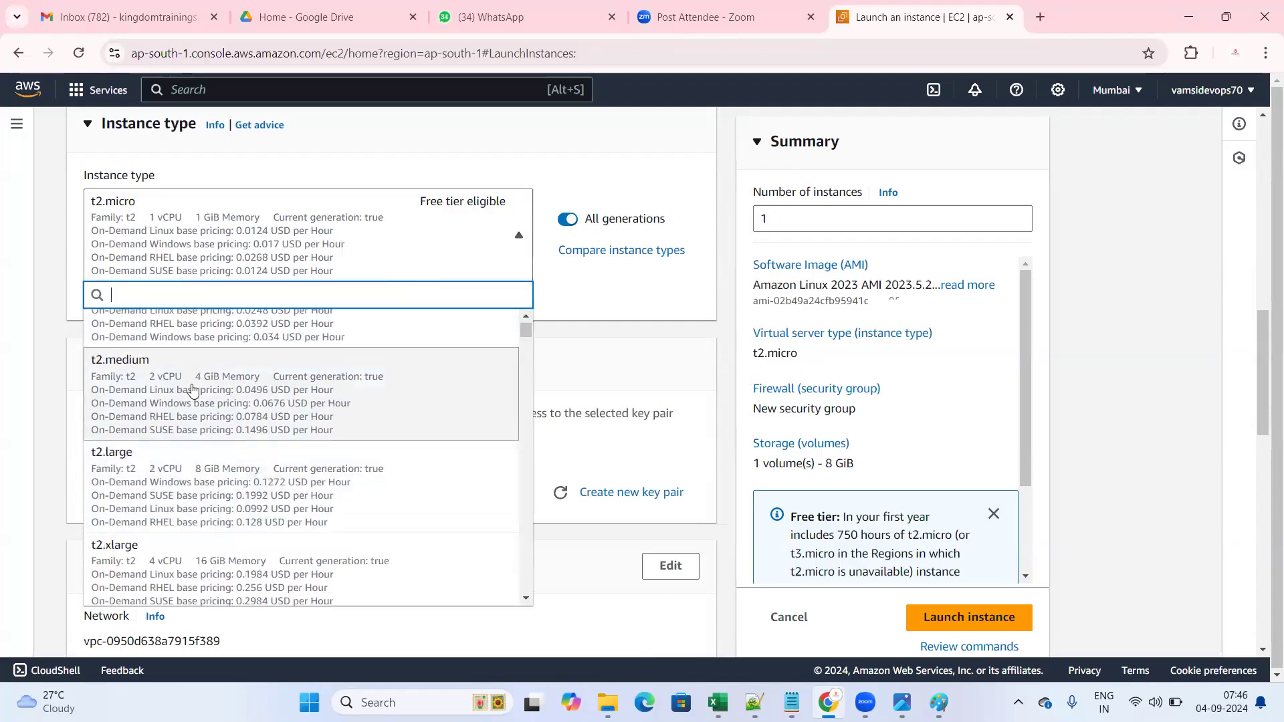
pyautogui.click(193, 390)
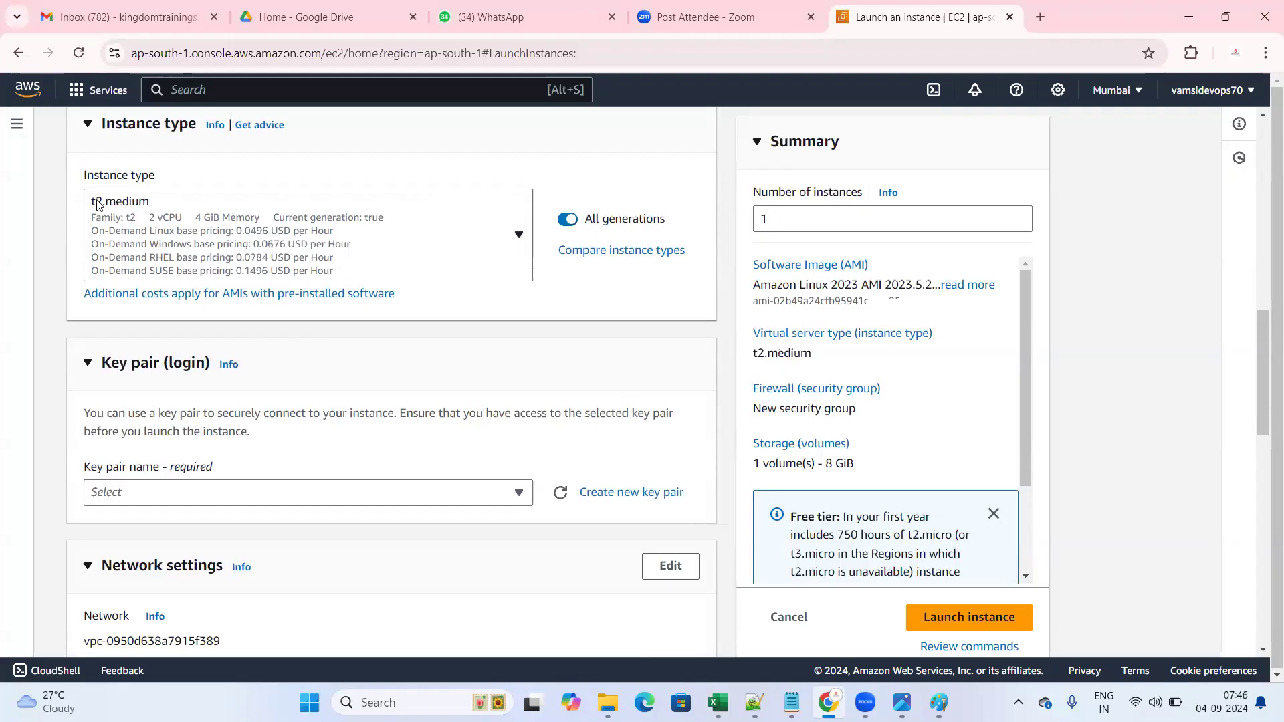
pyautogui.click(179, 222)
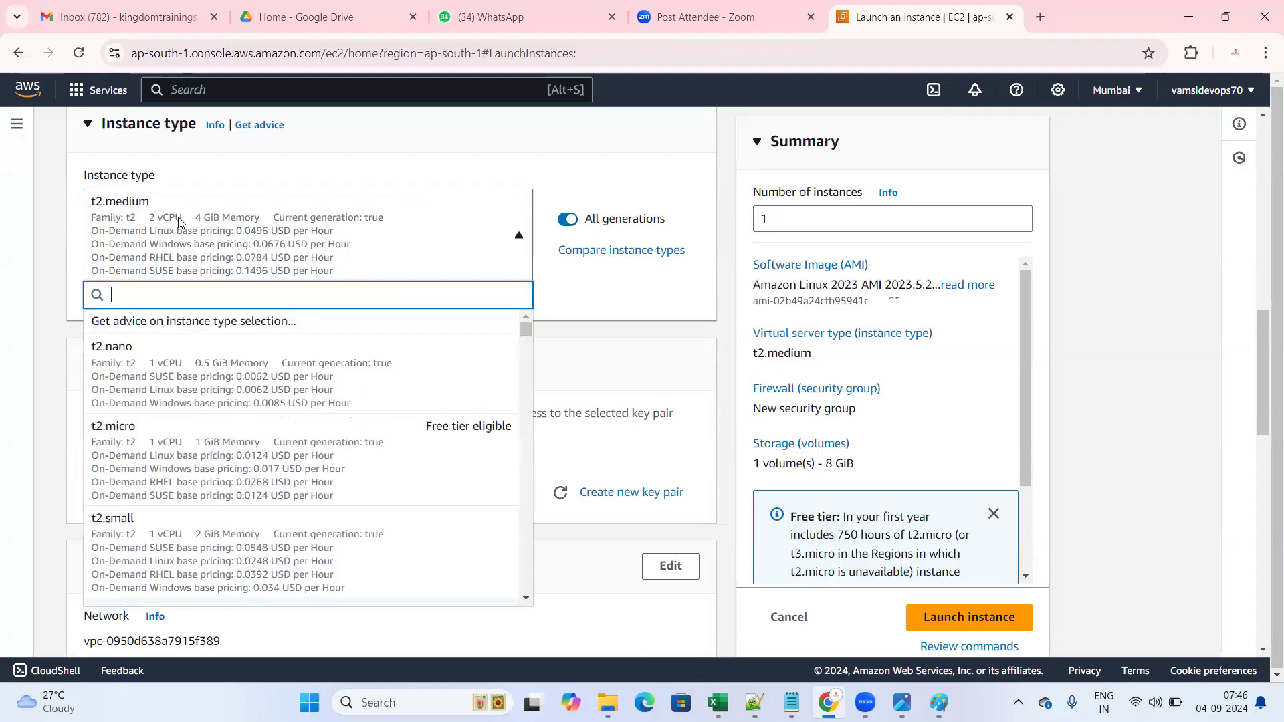
pyautogui.click(179, 222)
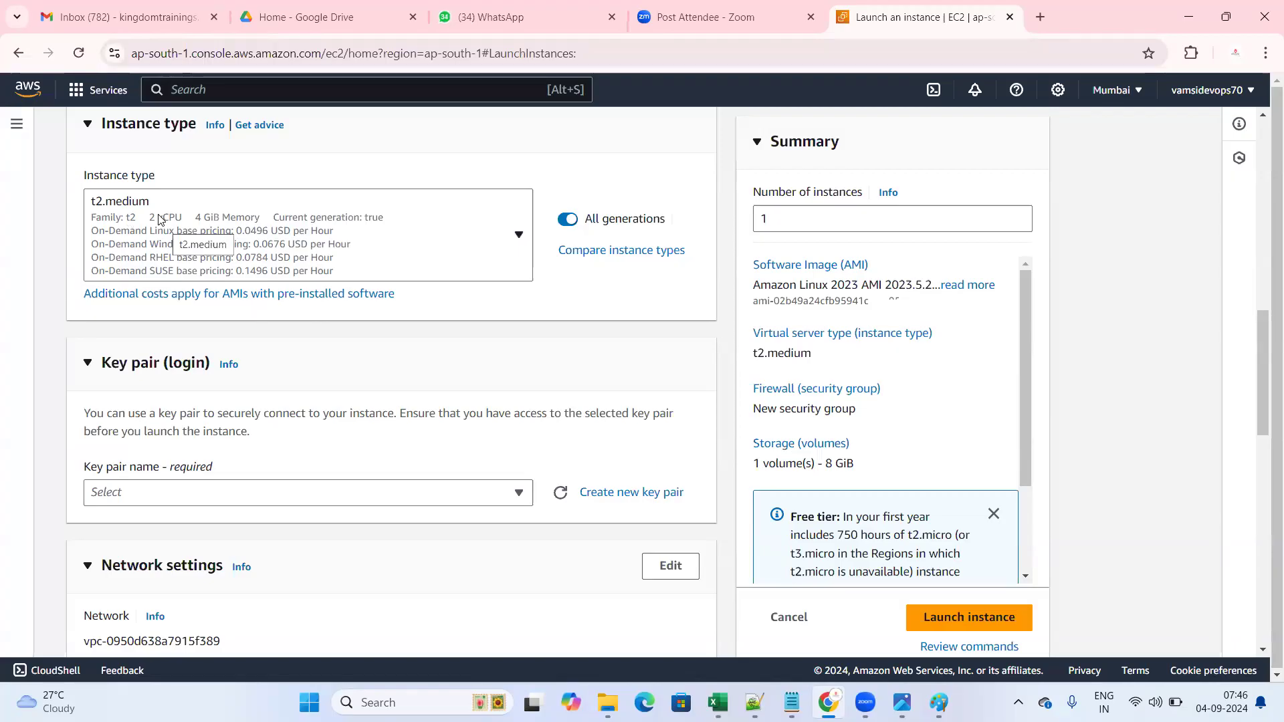
pyautogui.click(514, 237)
pyautogui.scroll(-6, 319, 448)
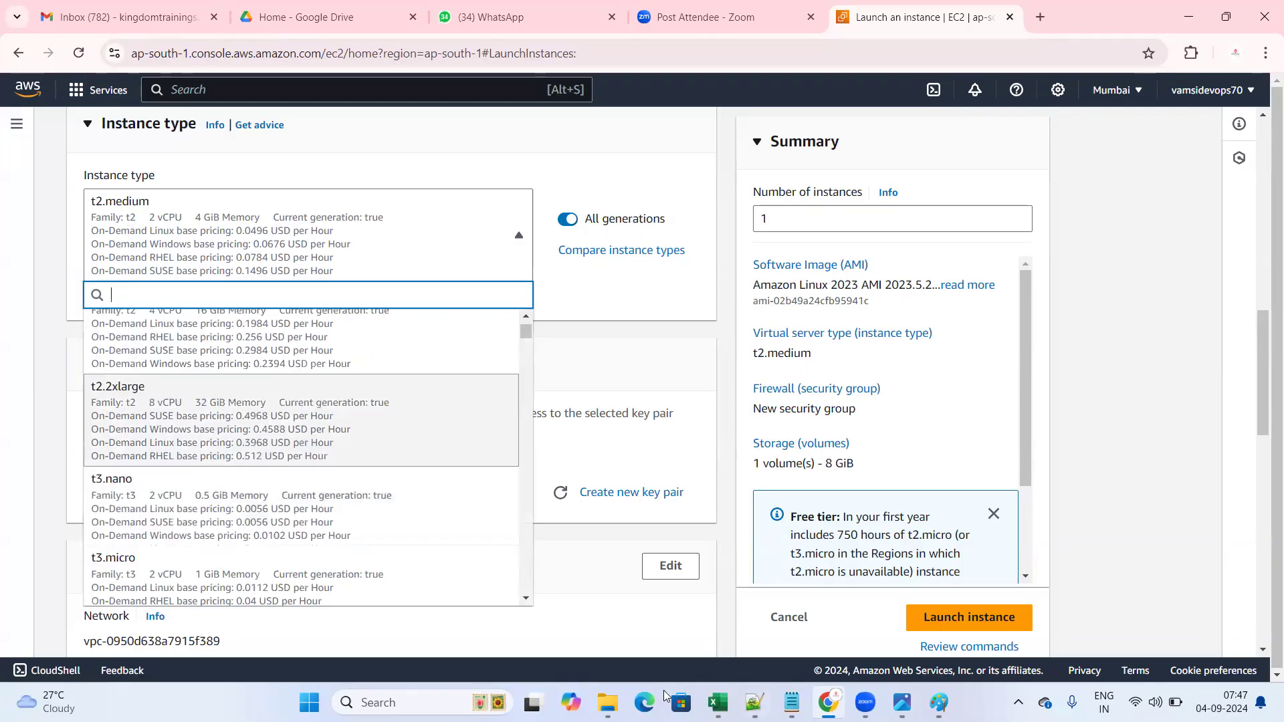
pyautogui.click(498, 351)
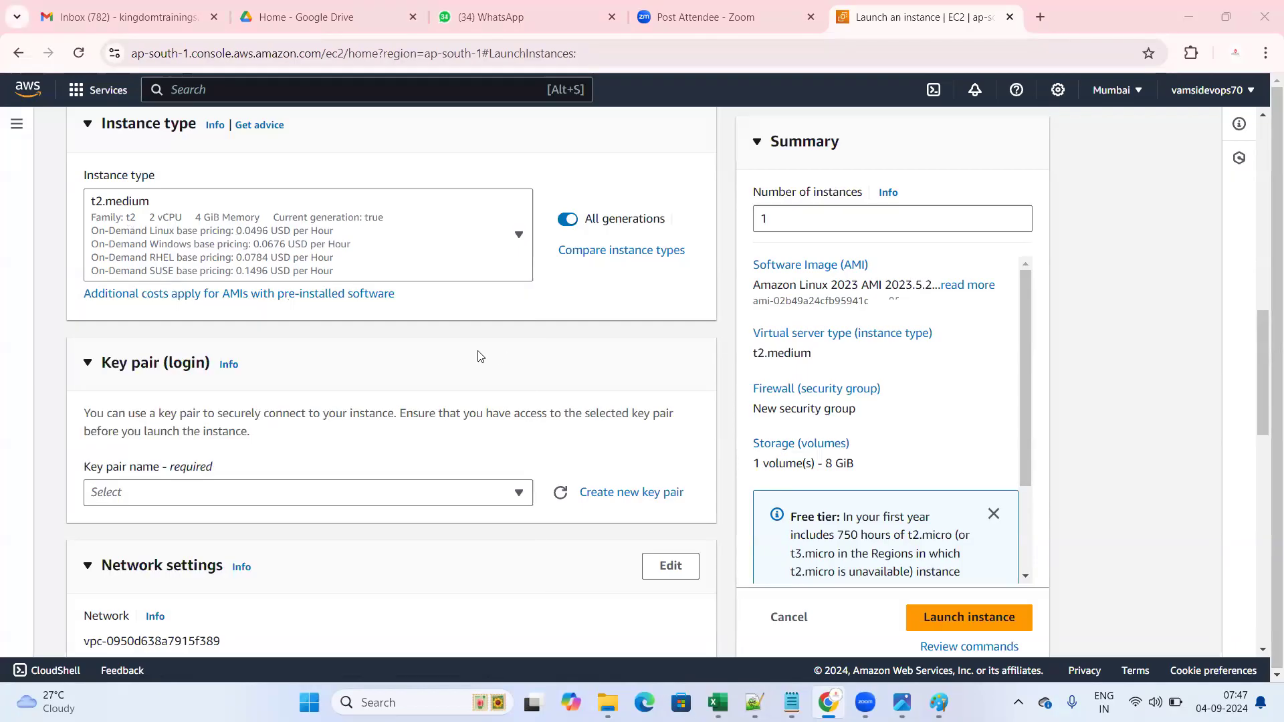
pyautogui.scroll(5, 425, 397)
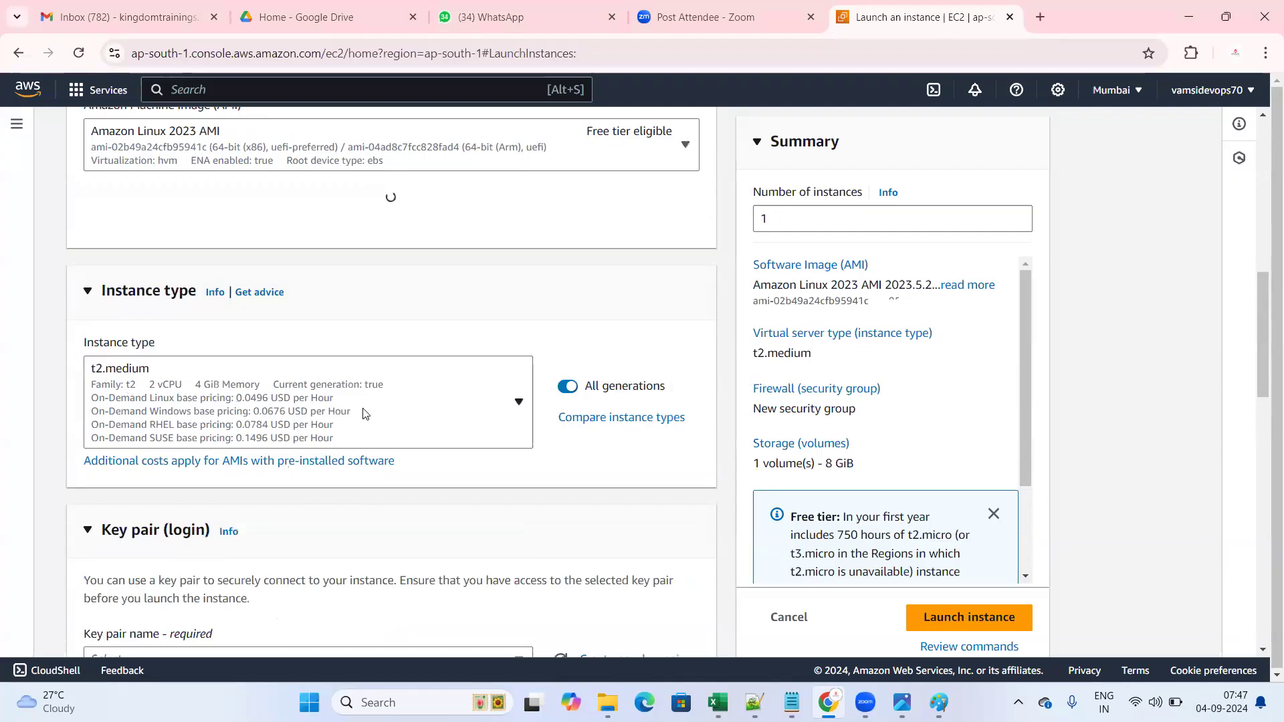
pyautogui.click(467, 418)
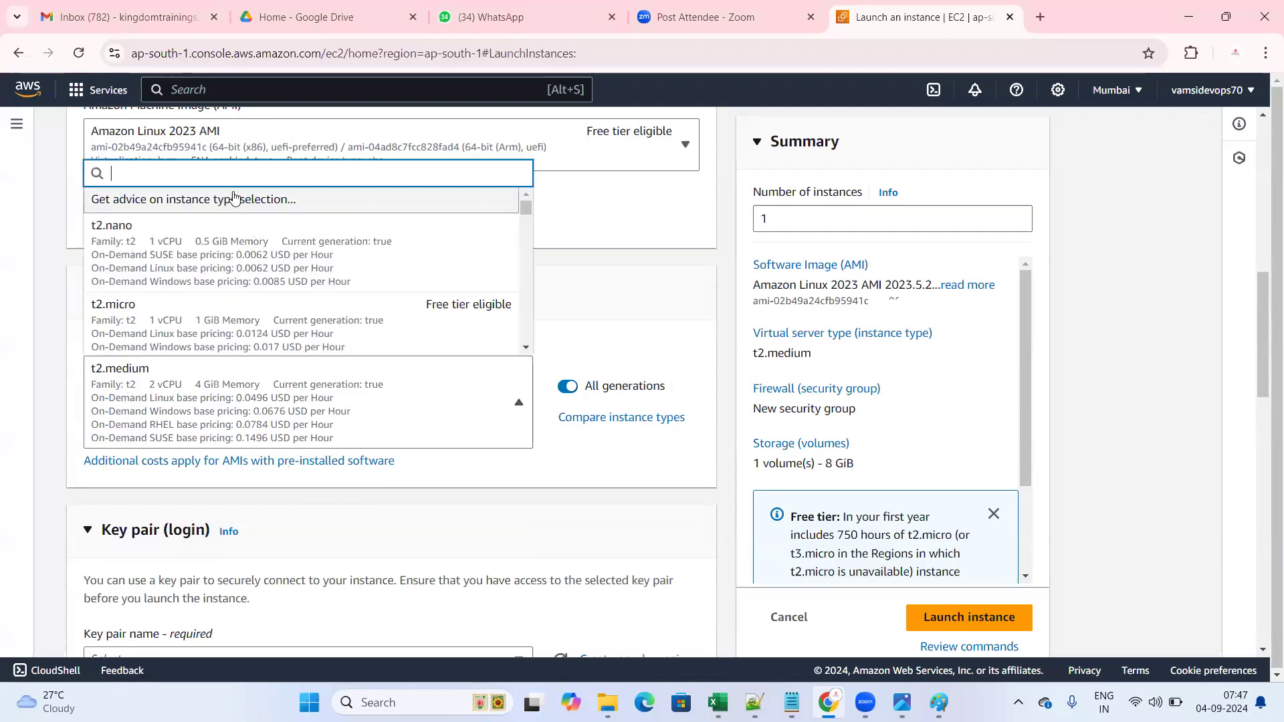
pyautogui.scroll(-1, 211, 335)
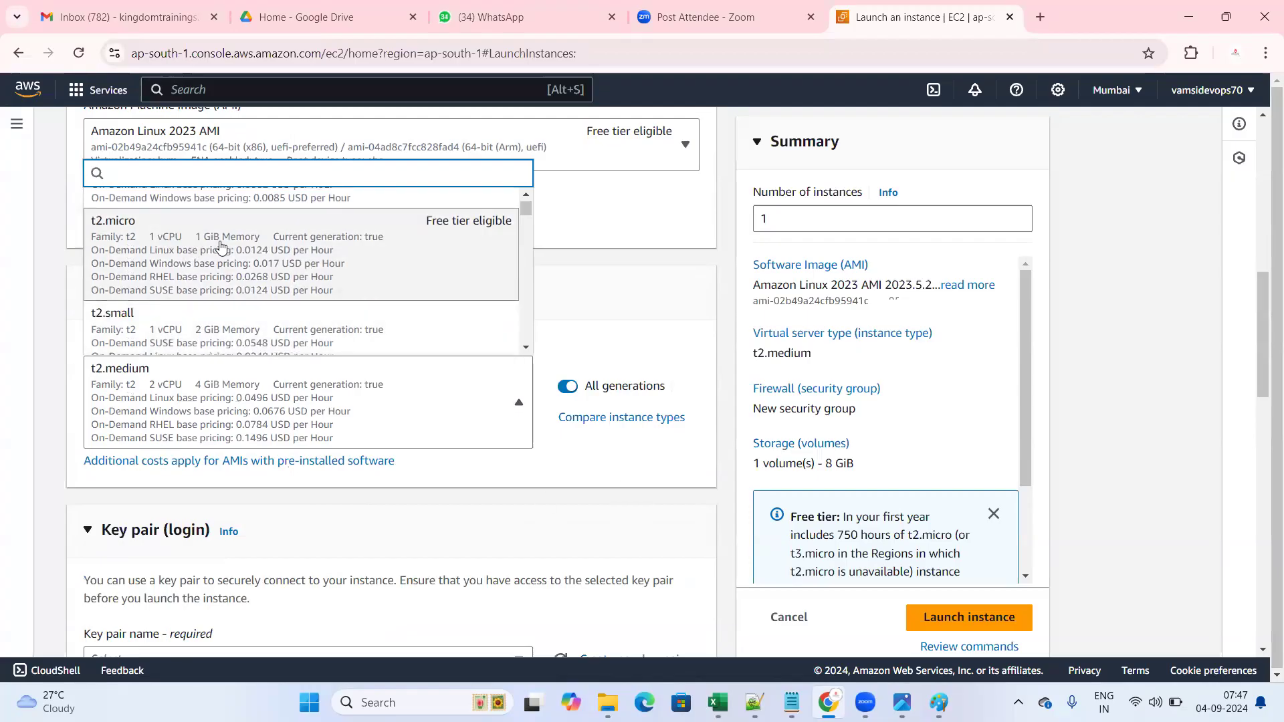
pyautogui.scroll(-1, 97, 271)
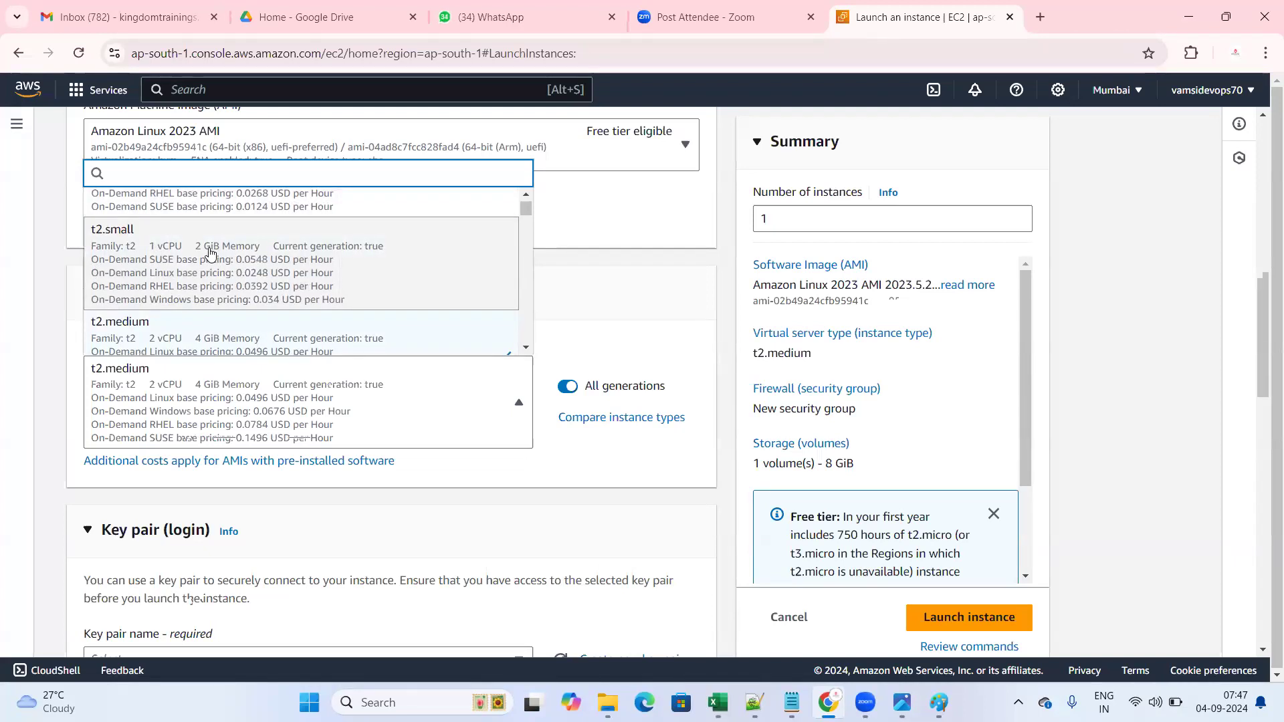
pyautogui.scroll(-1, 209, 254)
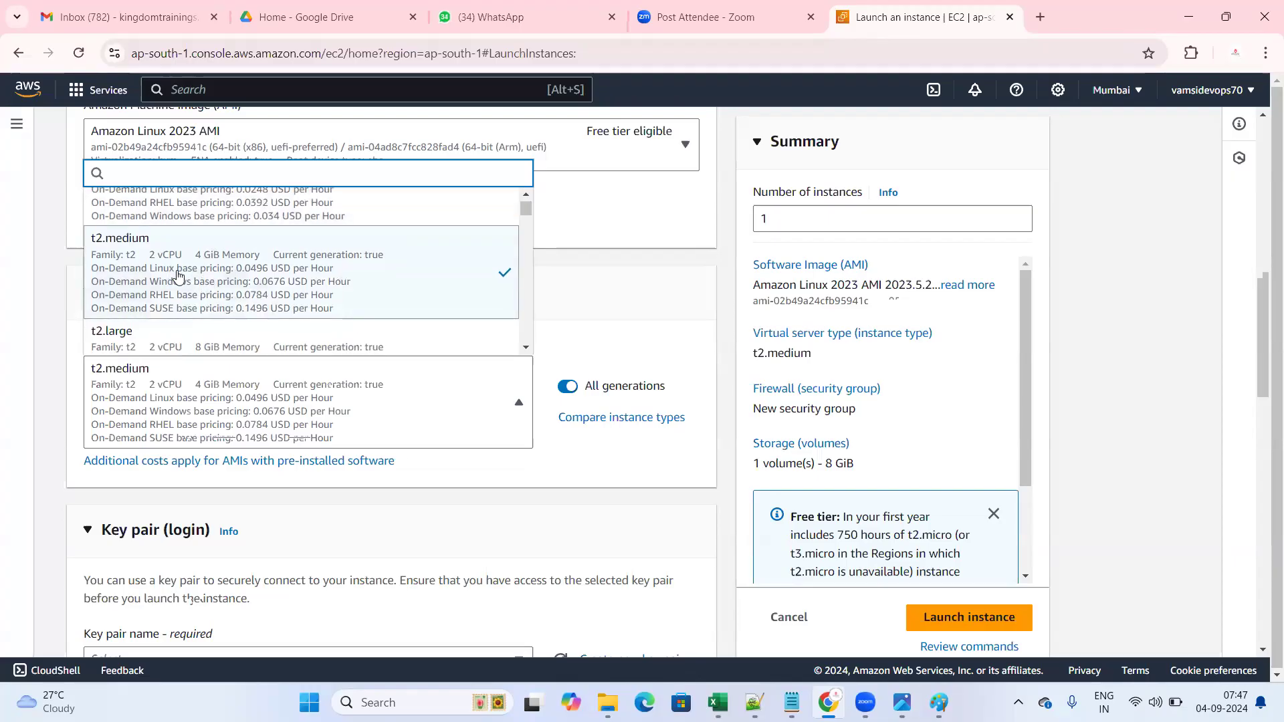
pyautogui.scroll(1, 176, 275)
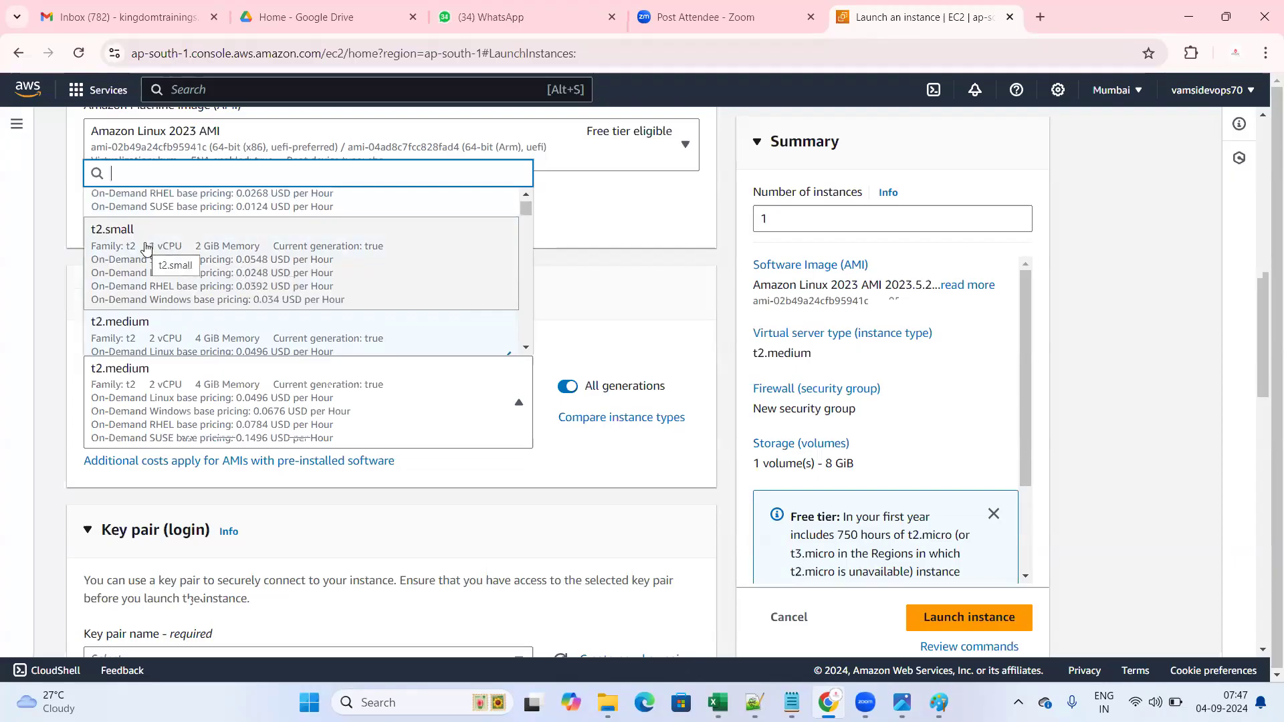
pyautogui.scroll(-1, 254, 264)
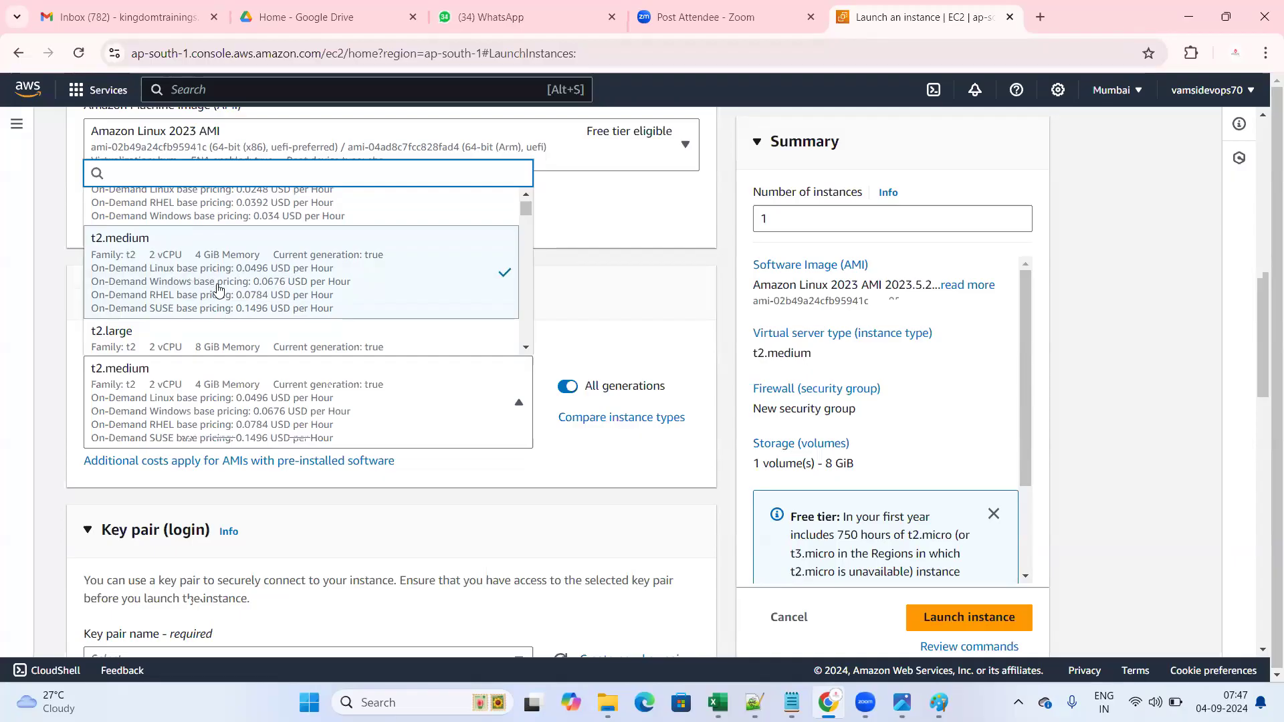
pyautogui.click(601, 309)
pyautogui.scroll(-2, 262, 293)
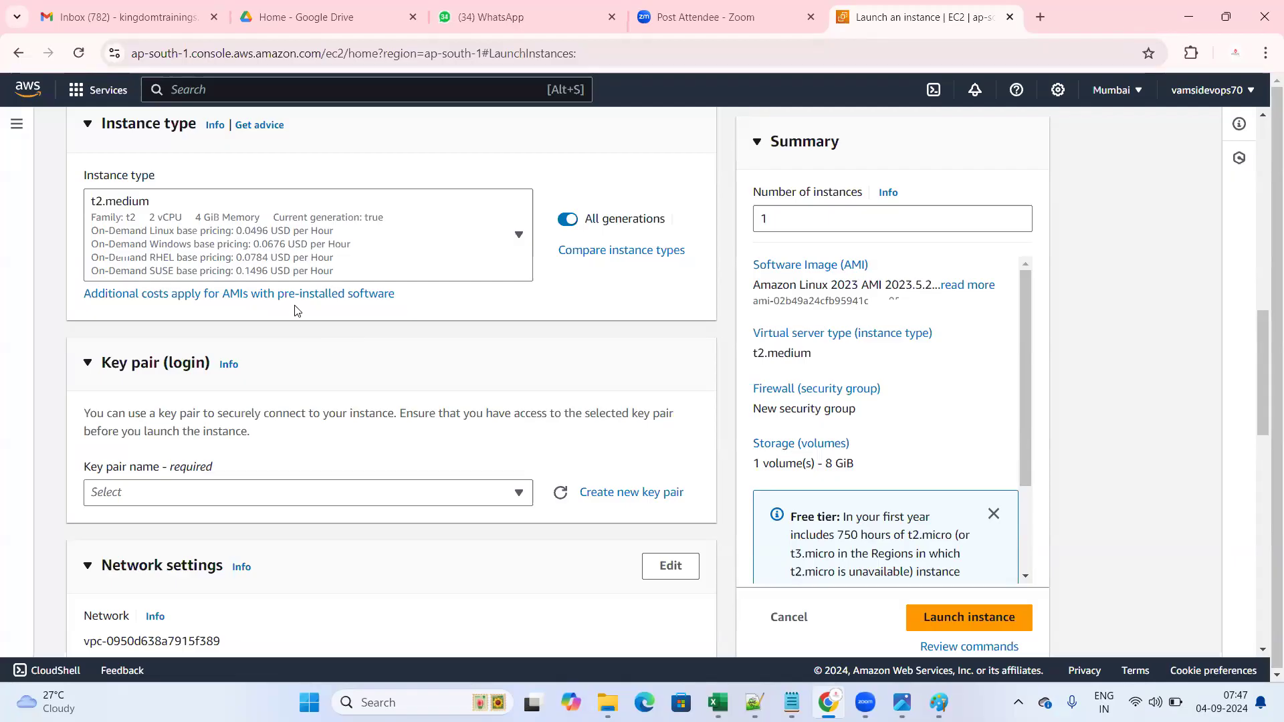
# - Point out the Key pair (login) section and highlight its explanation text
pyautogui.scroll(-2, 287, 371)
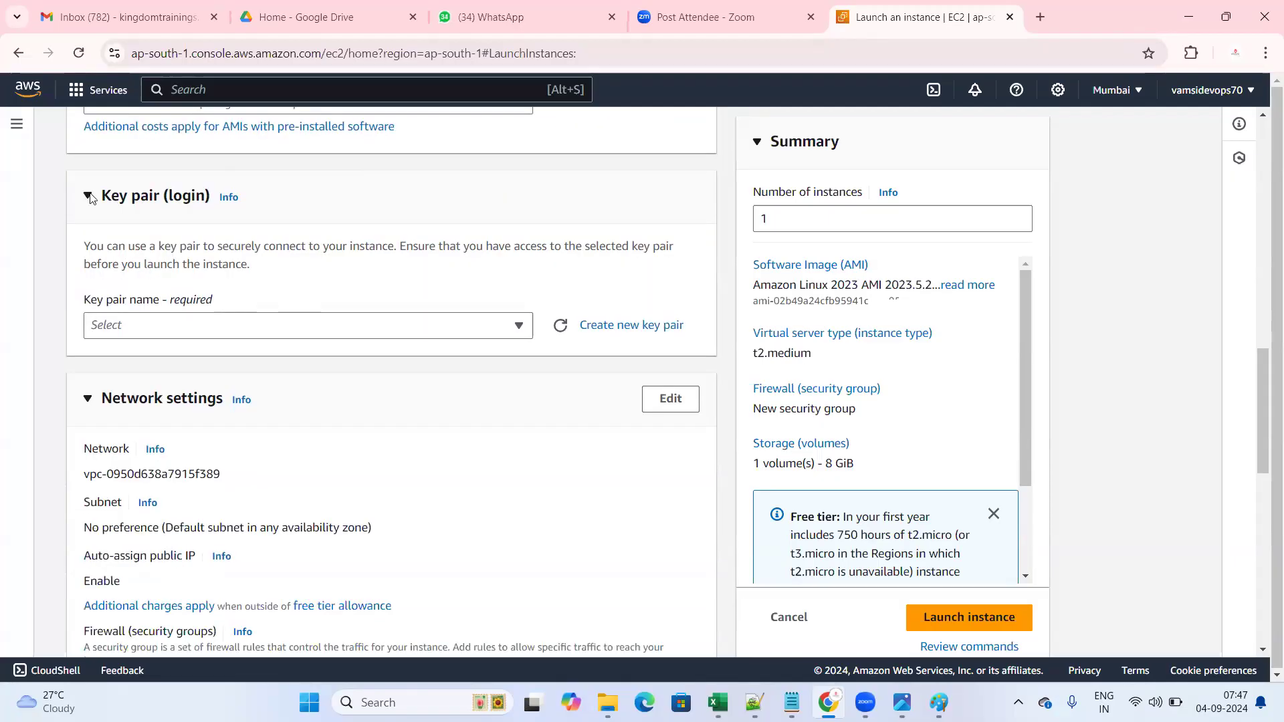
pyautogui.moveTo(97, 194); pyautogui.dragTo(205, 203)
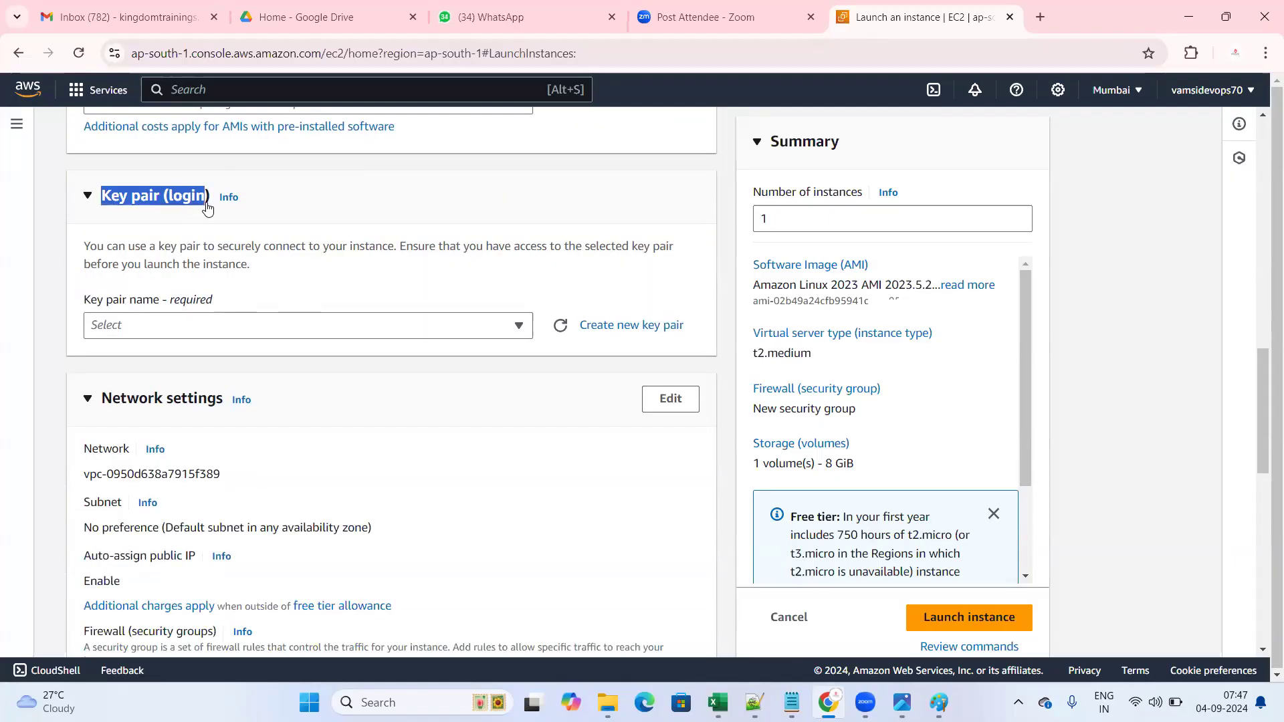
pyautogui.click(450, 196)
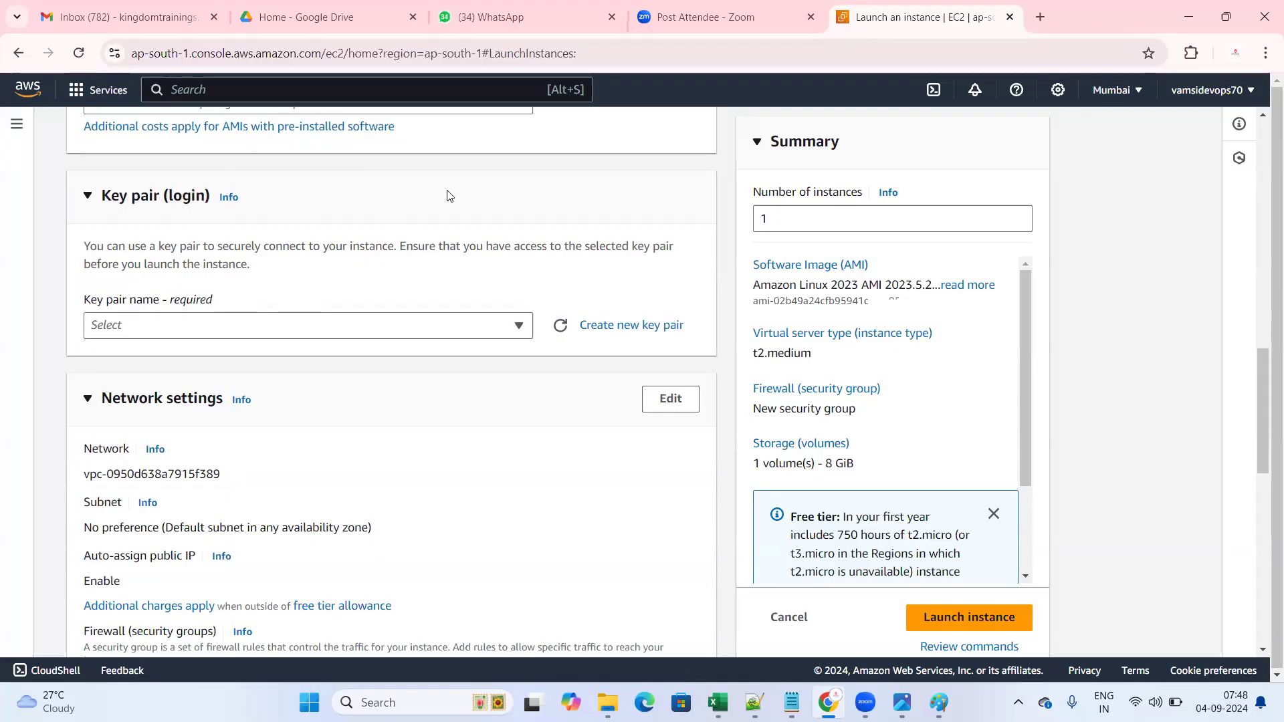
pyautogui.moveTo(165, 248); pyautogui.dragTo(394, 248)
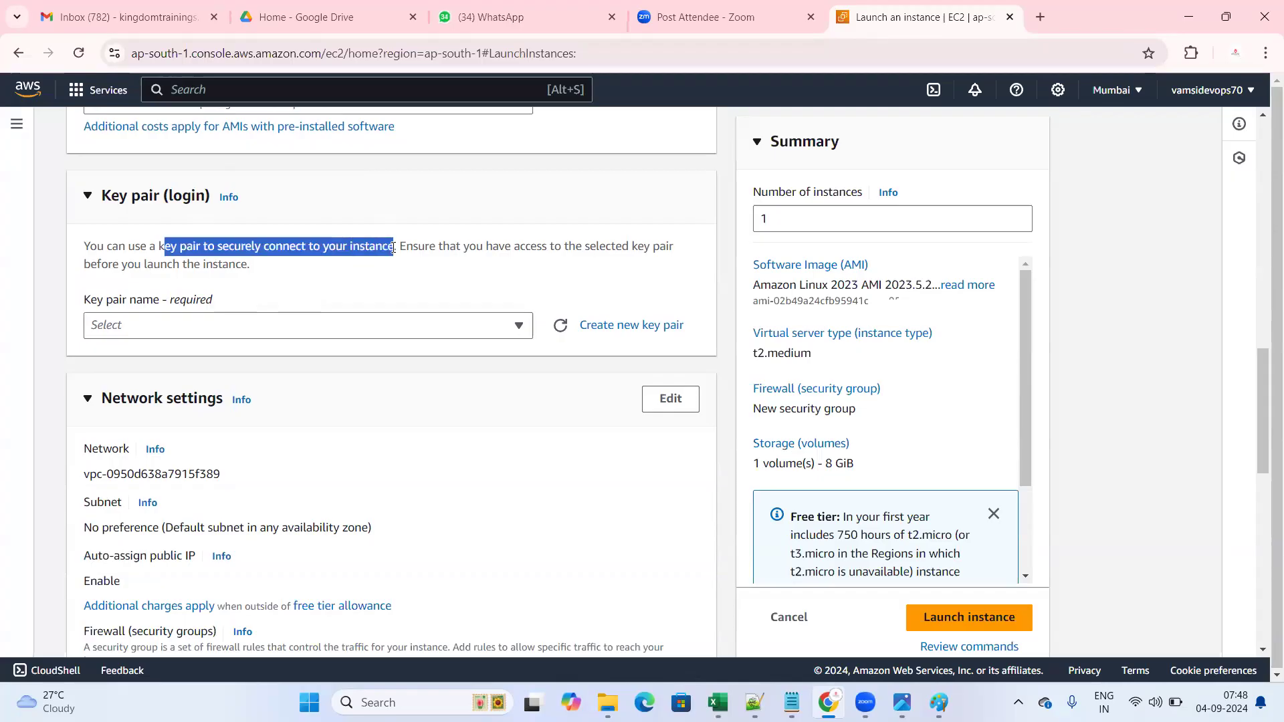
pyautogui.click(342, 195)
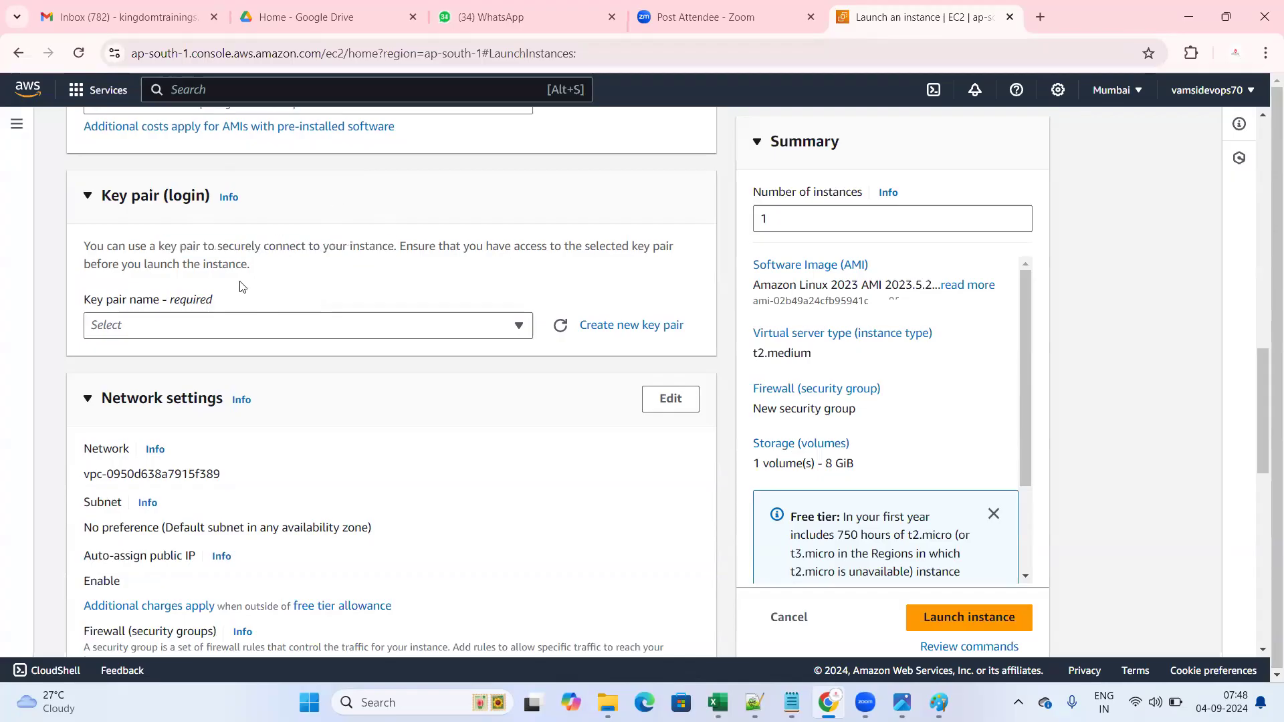
pyautogui.moveTo(206, 246); pyautogui.dragTo(321, 246)
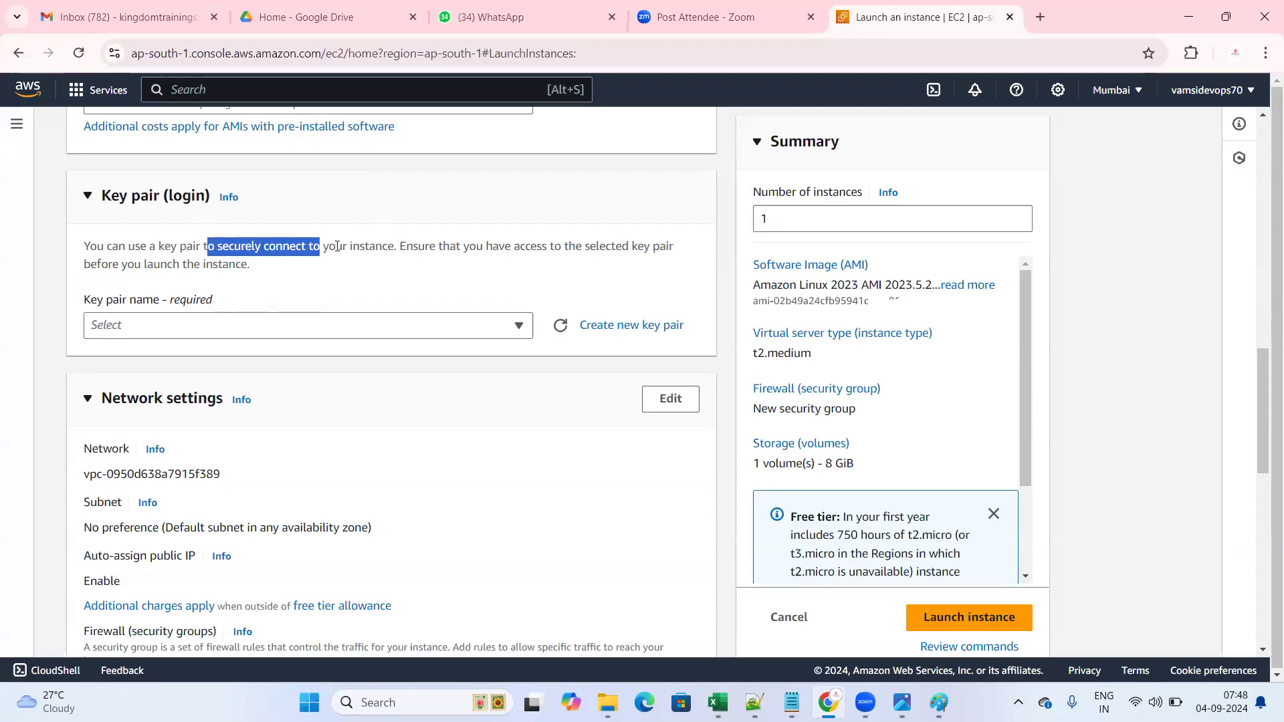
pyautogui.moveTo(400, 246); pyautogui.dragTo(400, 247)
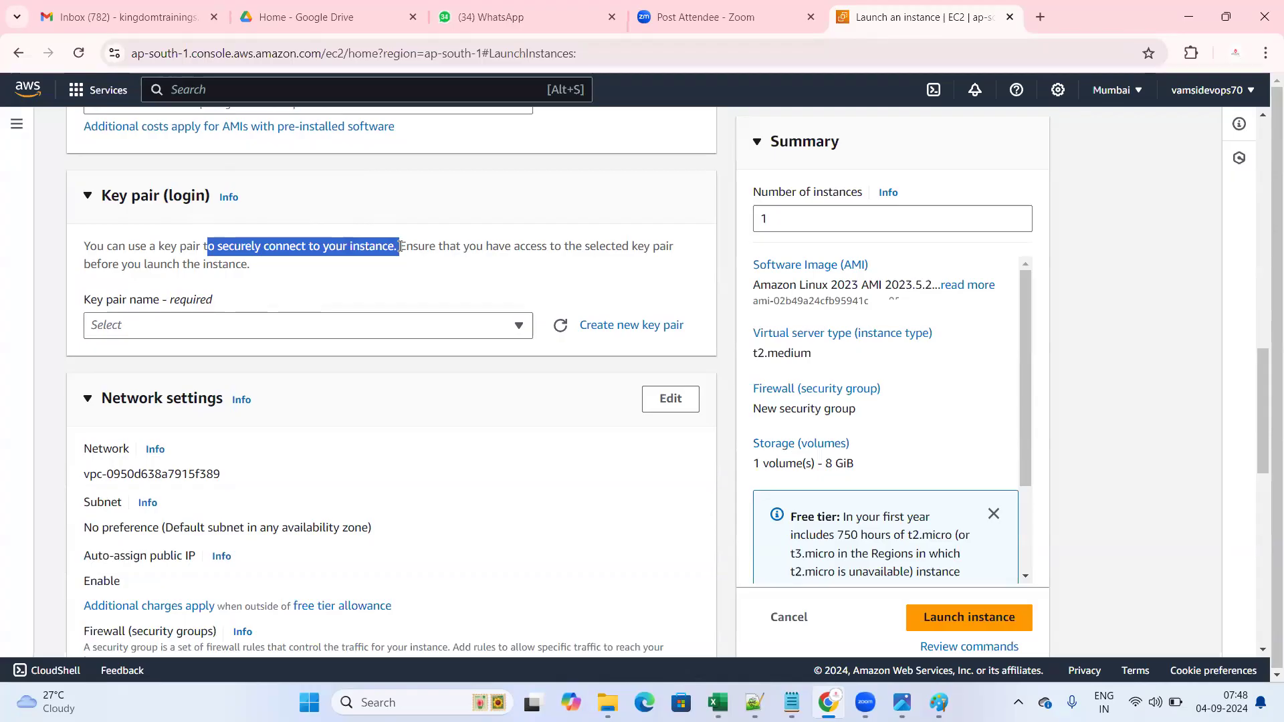
pyautogui.moveTo(90, 246); pyautogui.dragTo(202, 245)
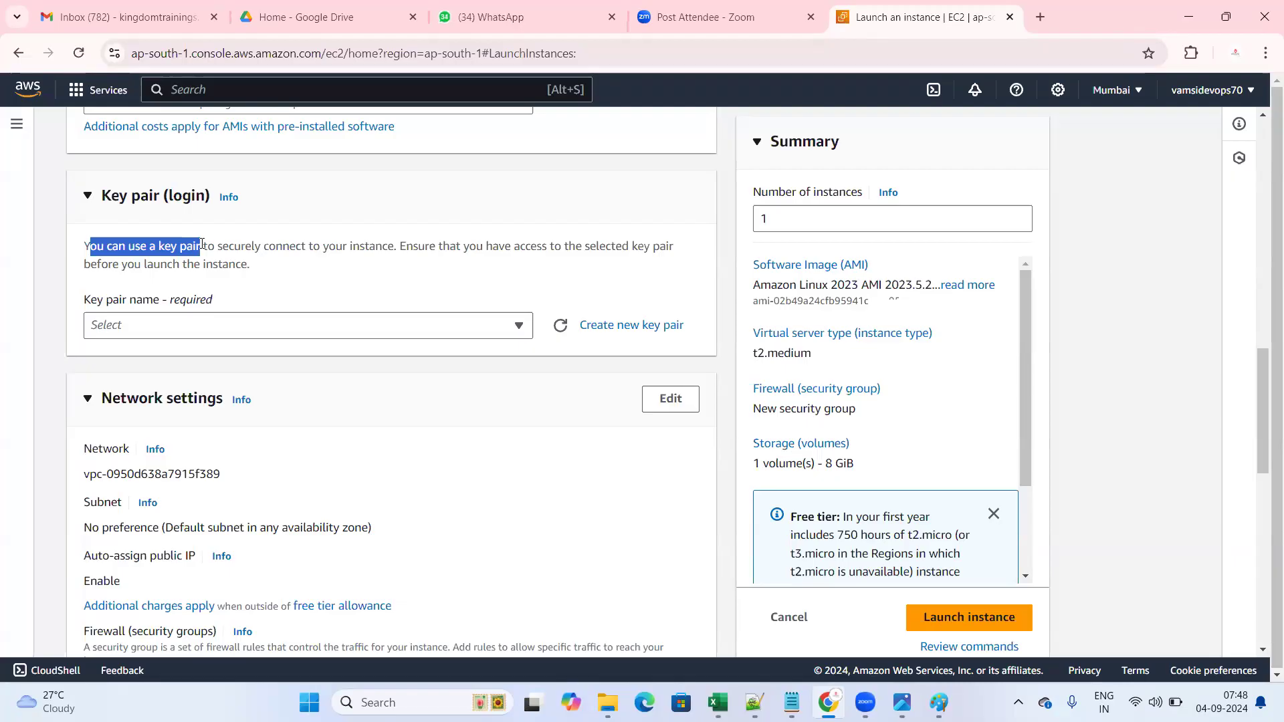
pyautogui.click(258, 231)
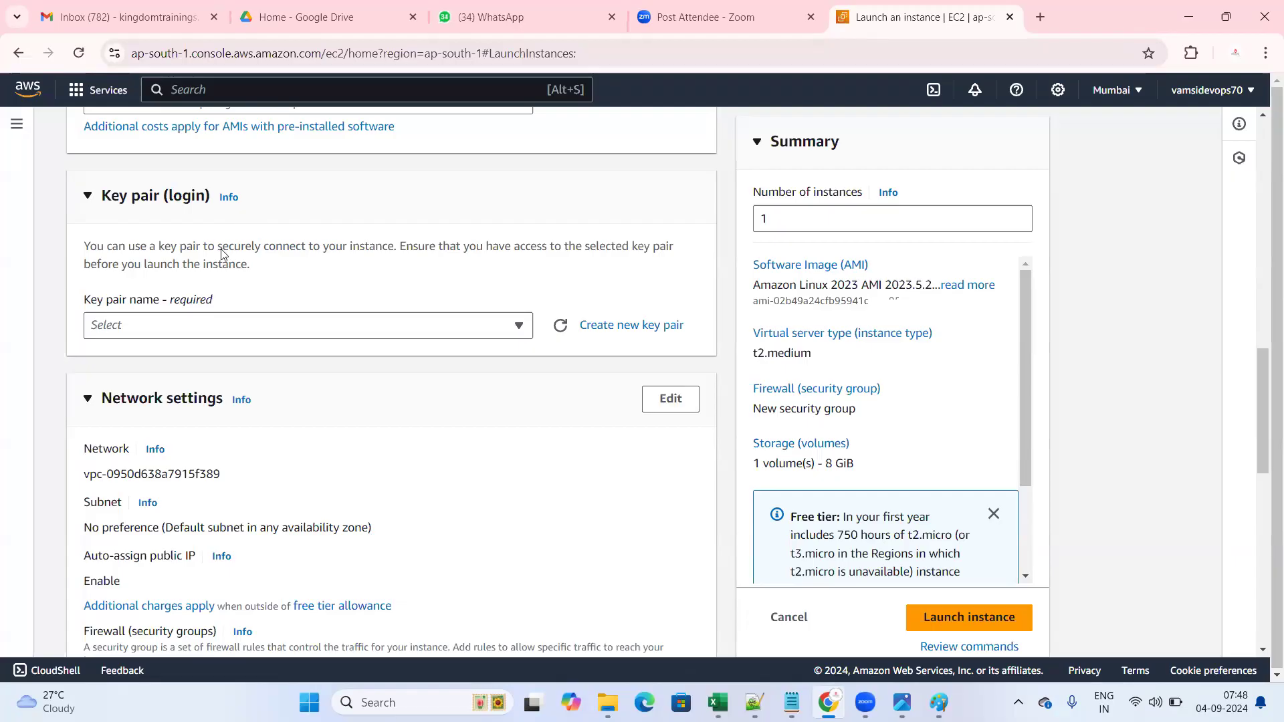
# - Highlight the key pair wording and open the Create new key pair form
pyautogui.moveTo(147, 246); pyautogui.dragTo(229, 246)
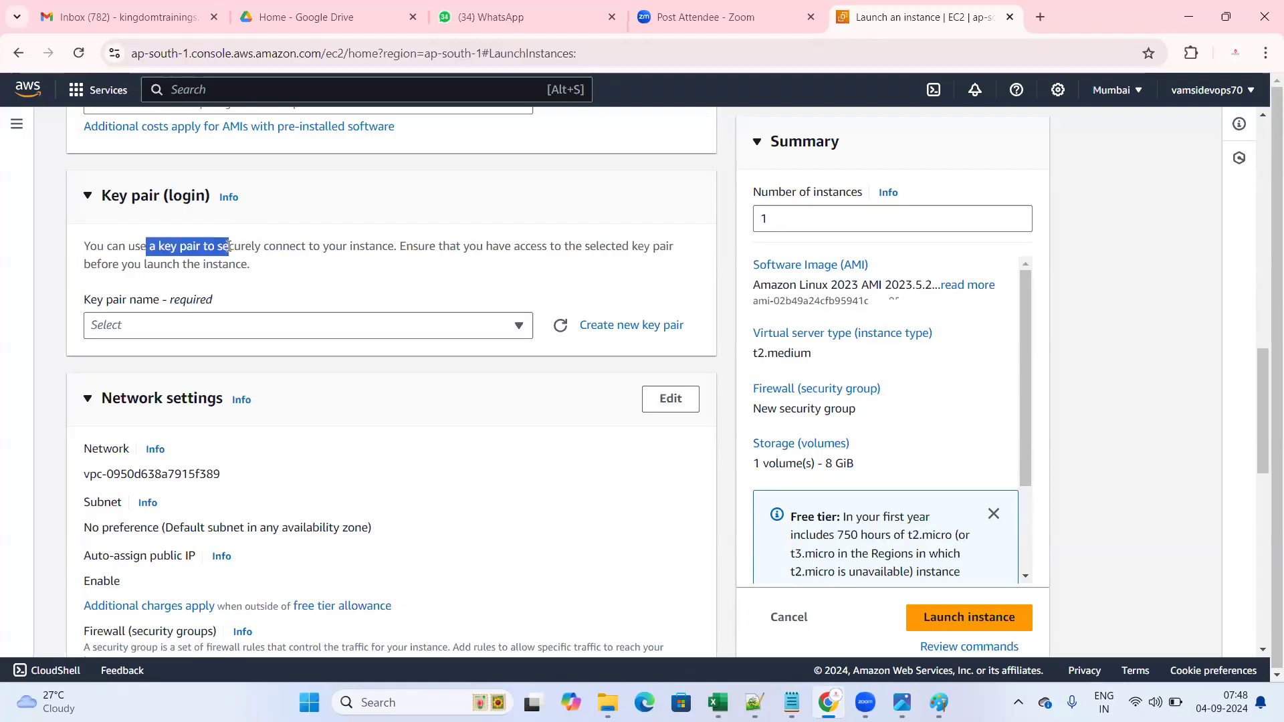
pyautogui.click(273, 276)
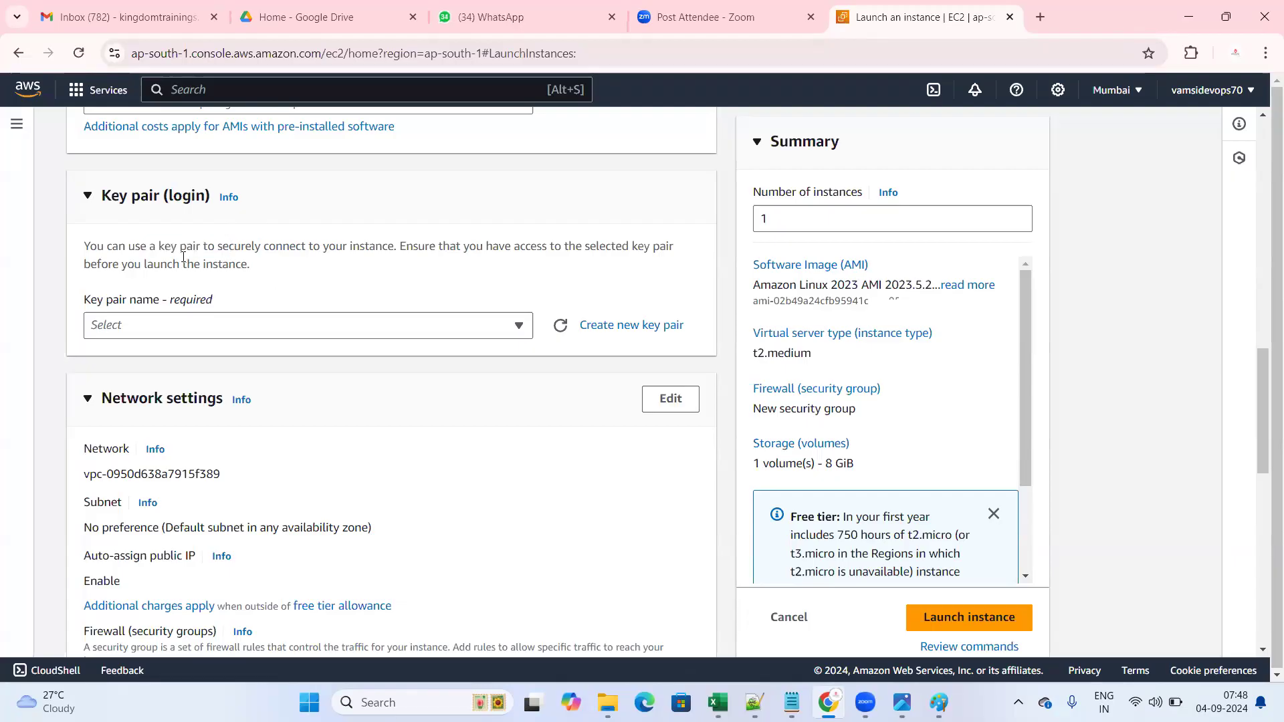
pyautogui.click(623, 333)
# - Name the key pair devops29kp, after first trying aws29 and devops29
pyautogui.click(485, 231)
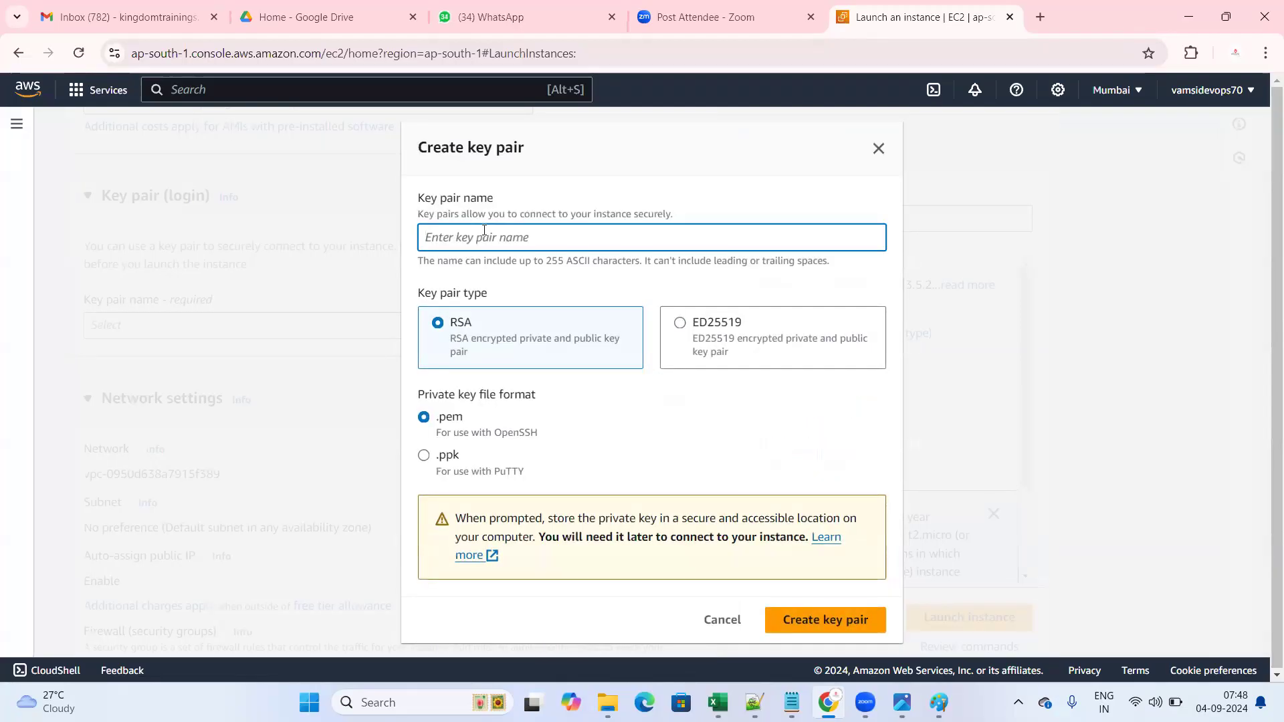
pyautogui.write('devops29')
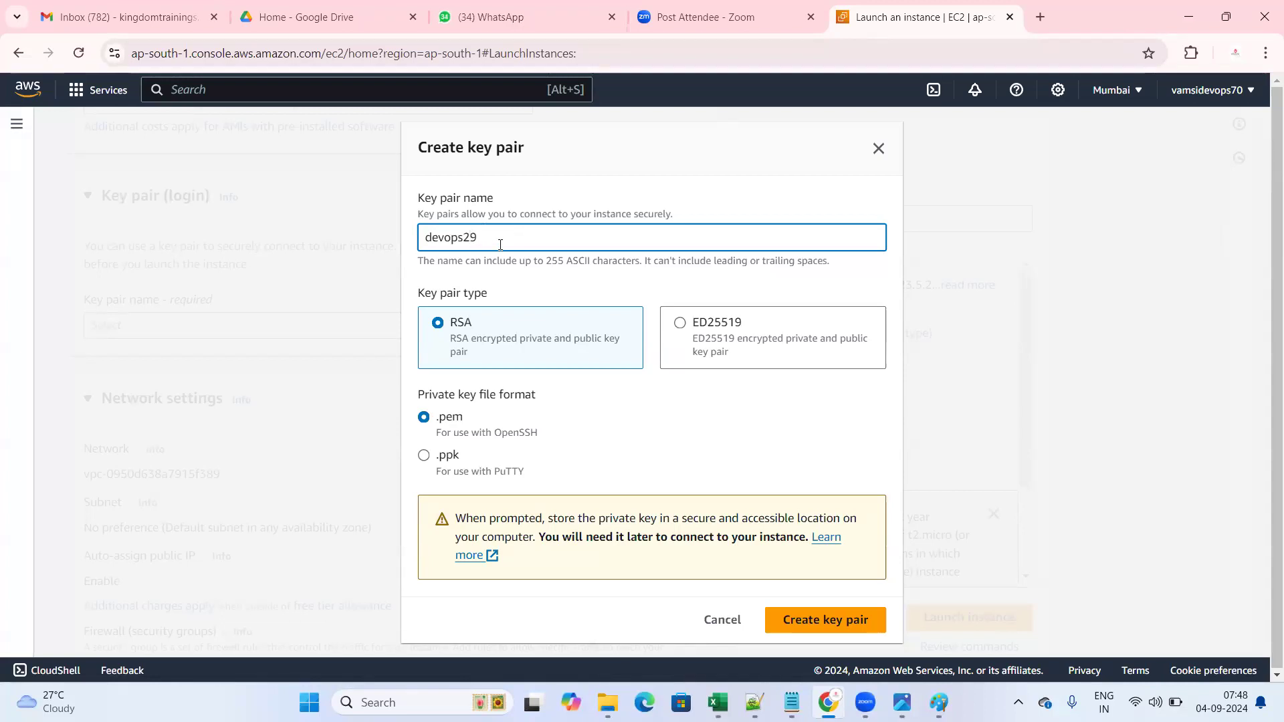
pyautogui.moveTo(501, 242); pyautogui.dragTo(422, 241)
pyautogui.click(500, 239)
pyautogui.moveTo(425, 239); pyautogui.dragTo(517, 239)
pyautogui.click(517, 238)
pyautogui.write('kp')
pyautogui.moveTo(509, 240); pyautogui.dragTo(390, 246)
pyautogui.click(518, 238)
pyautogui.click(416, 402)
# - Compare the .pem and .ppk private key file formats by switching between them
pyautogui.tripleClick(545, 407)
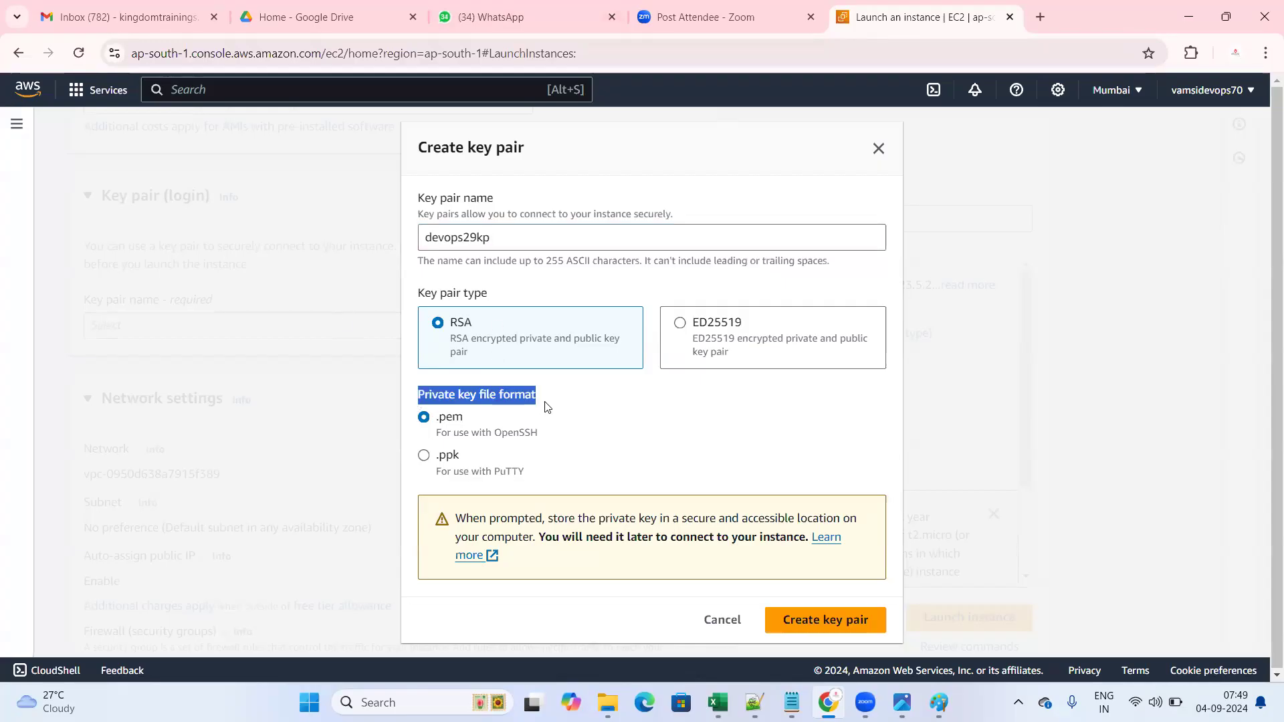
pyautogui.click(608, 419)
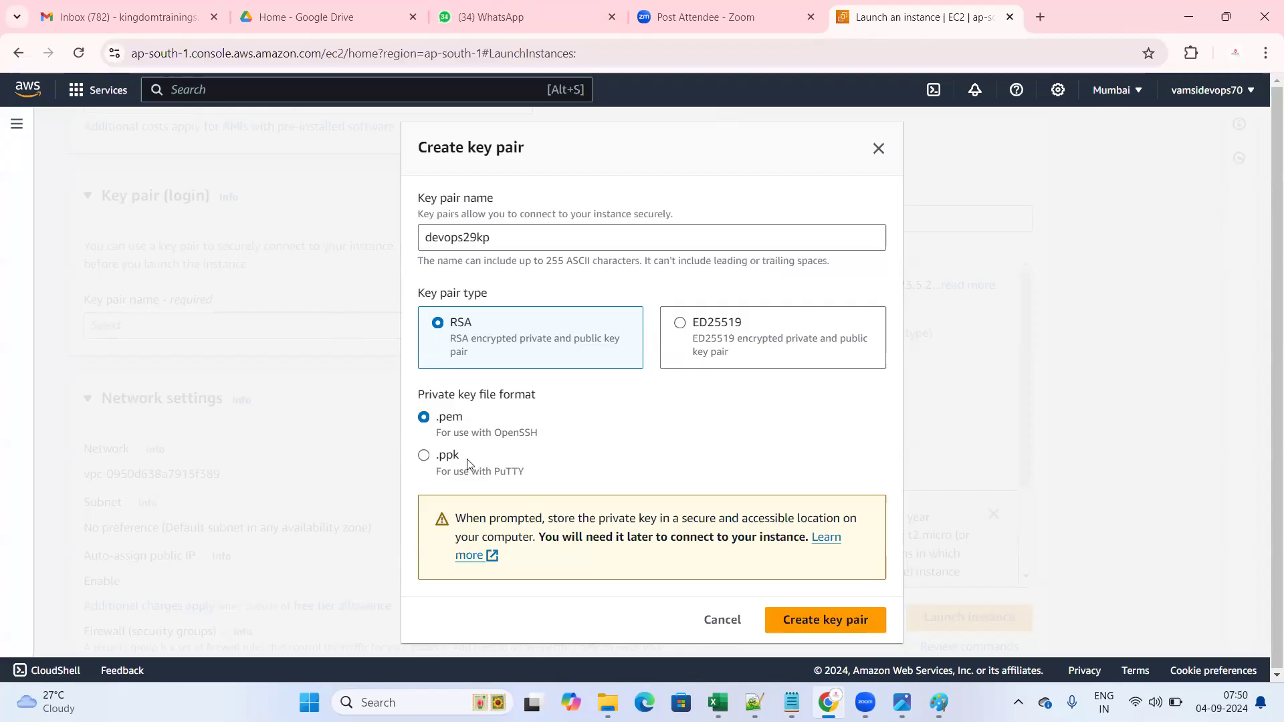
pyautogui.doubleClick(443, 422)
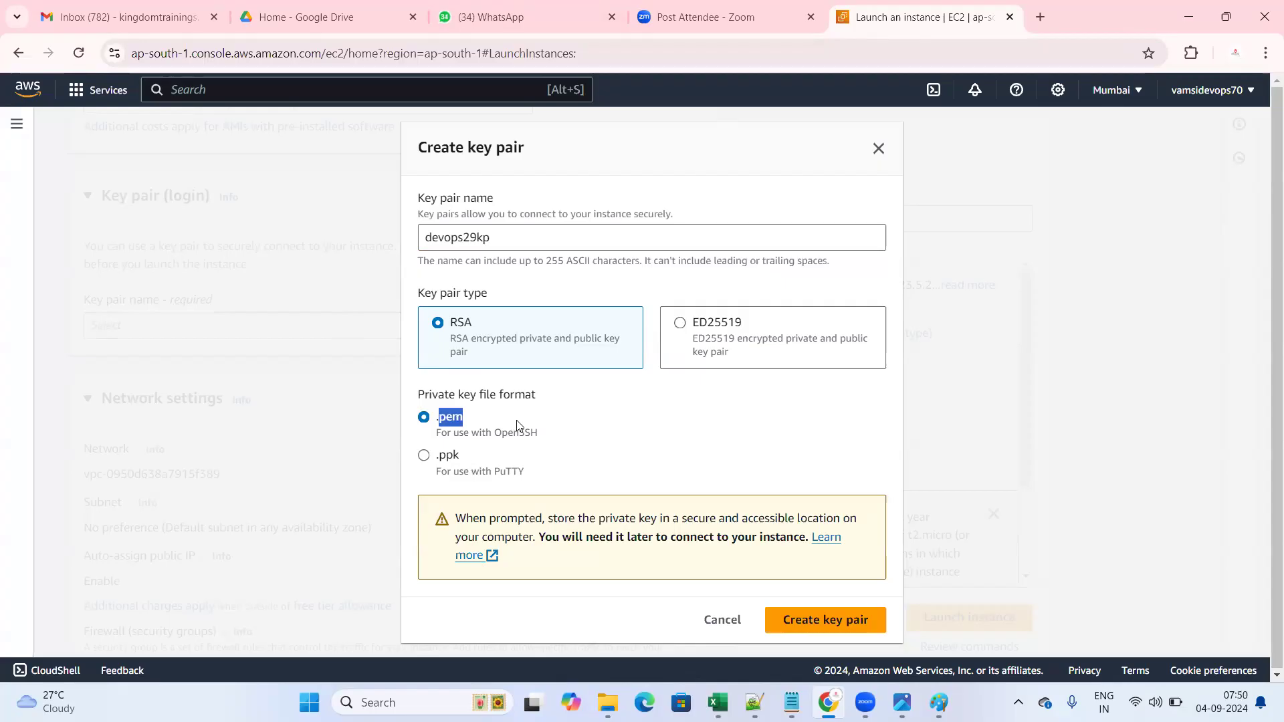
pyautogui.doubleClick(469, 461)
pyautogui.click(601, 420)
pyautogui.click(424, 418)
pyautogui.moveTo(436, 459); pyautogui.dragTo(482, 461)
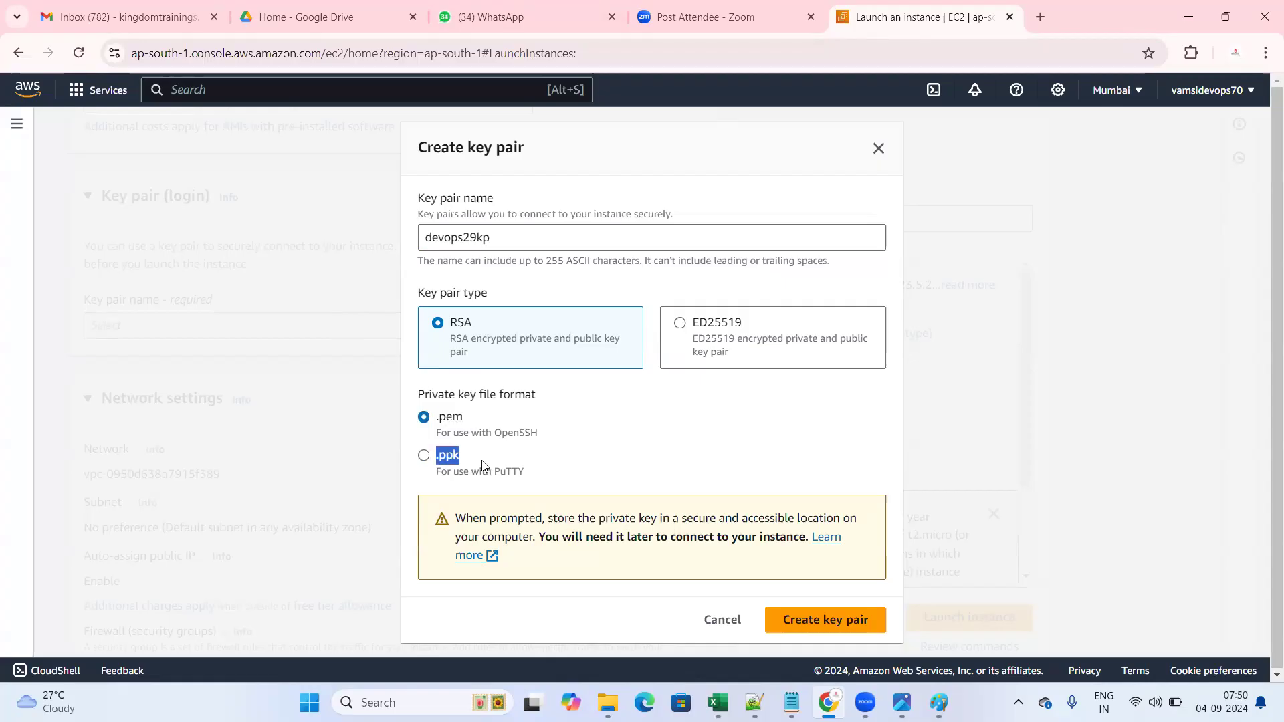
pyautogui.click(484, 465)
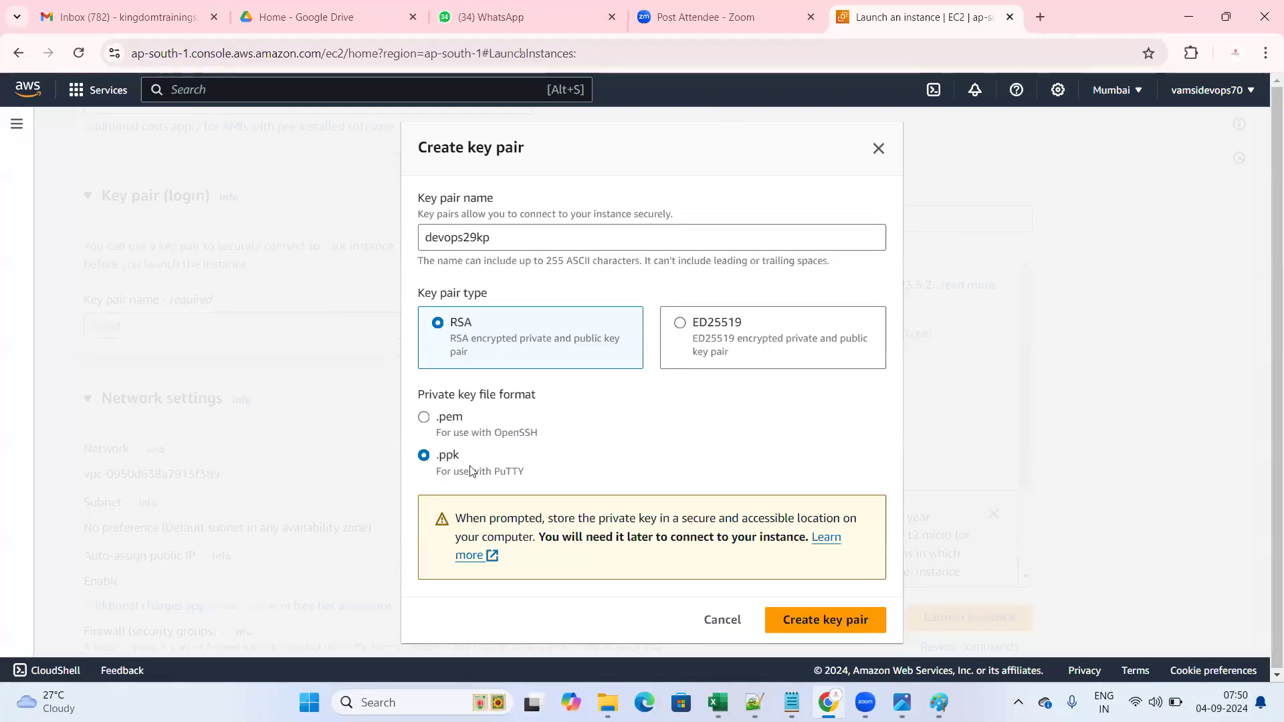
pyautogui.click(424, 419)
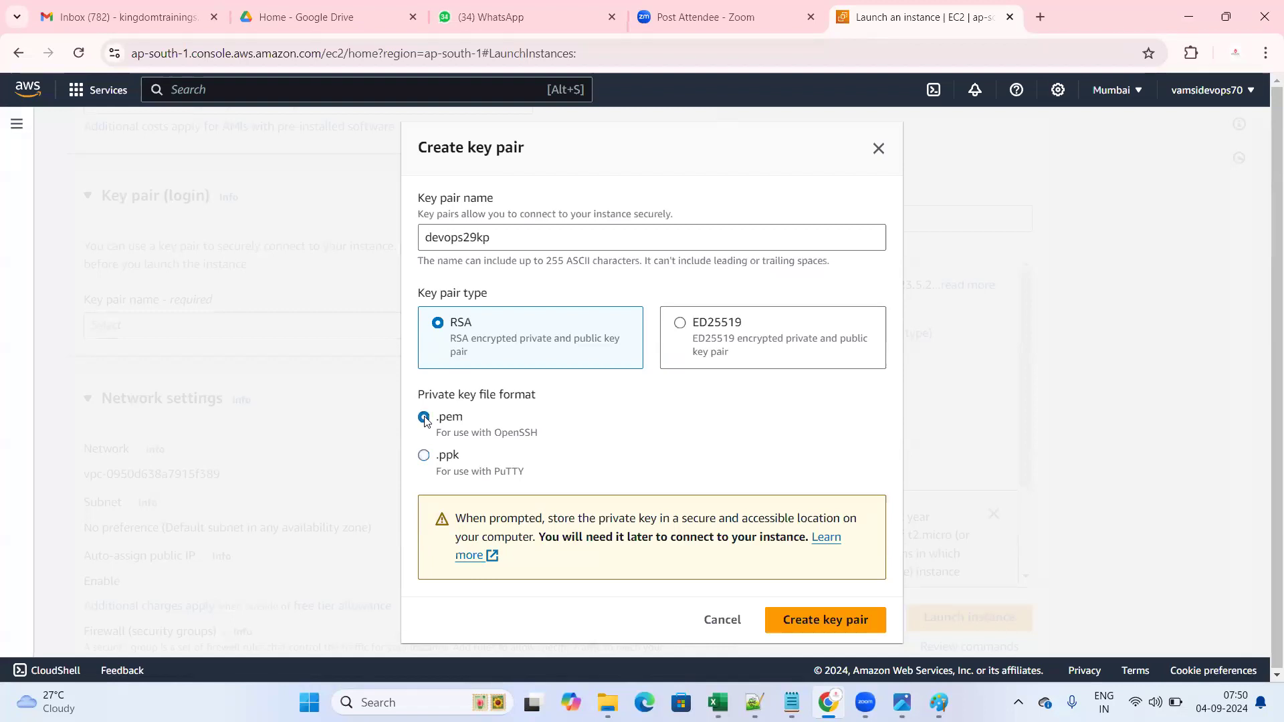
pyautogui.click(425, 458)
# - Point out the .ppk PuTTY note, then choose .pem and create the devops29kp key pair
pyautogui.moveTo(406, 454); pyautogui.dragTo(523, 481)
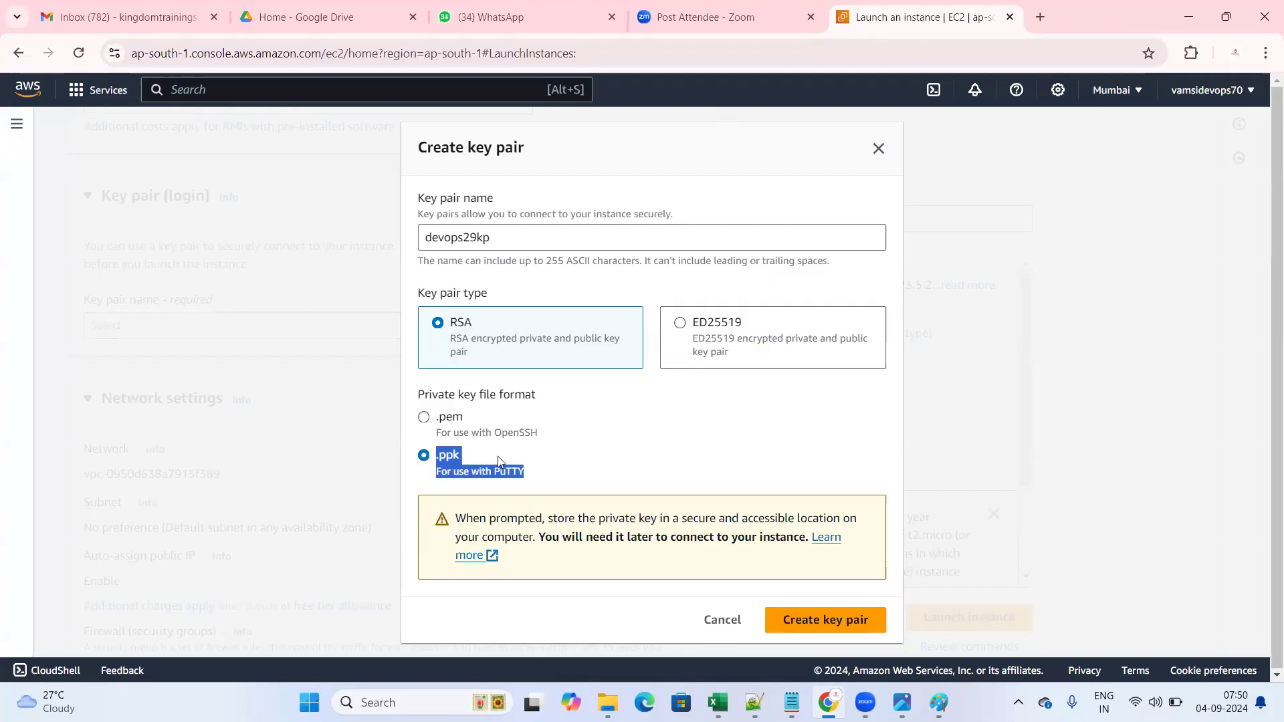
pyautogui.click(439, 459)
pyautogui.moveTo(440, 459); pyautogui.dragTo(527, 479)
pyautogui.click(553, 483)
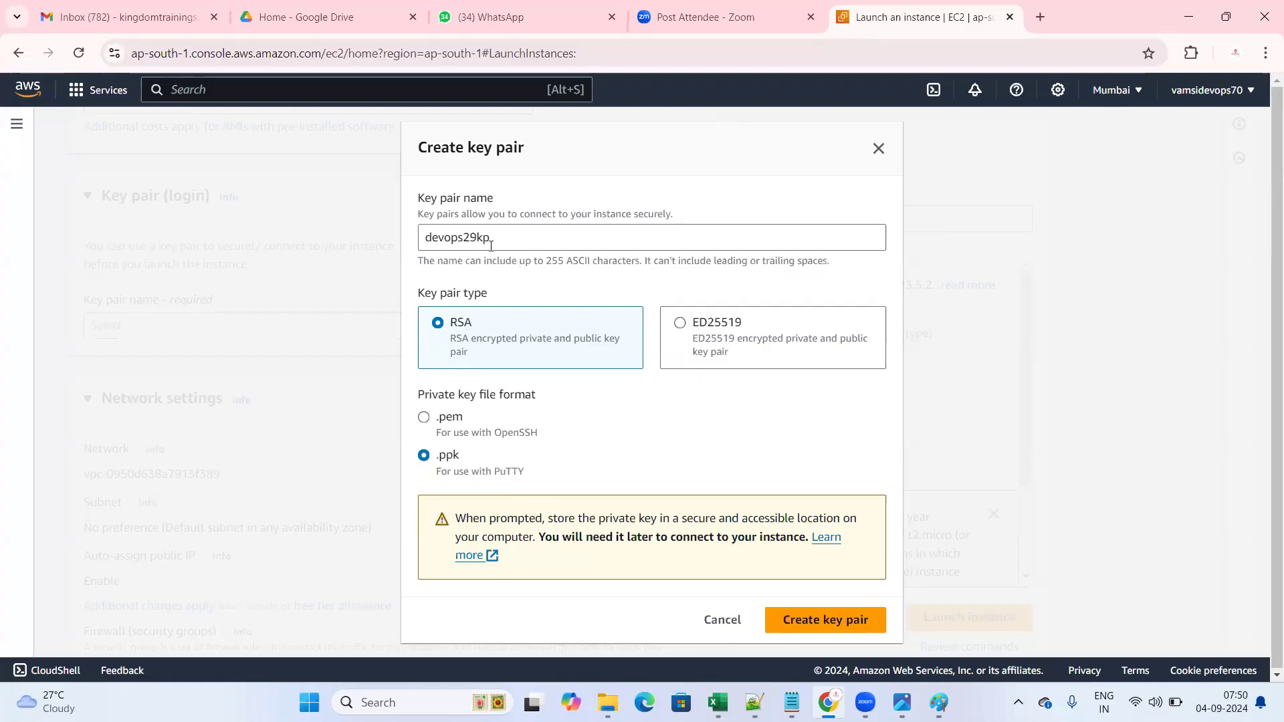
pyautogui.tripleClick(543, 487)
pyautogui.click(554, 481)
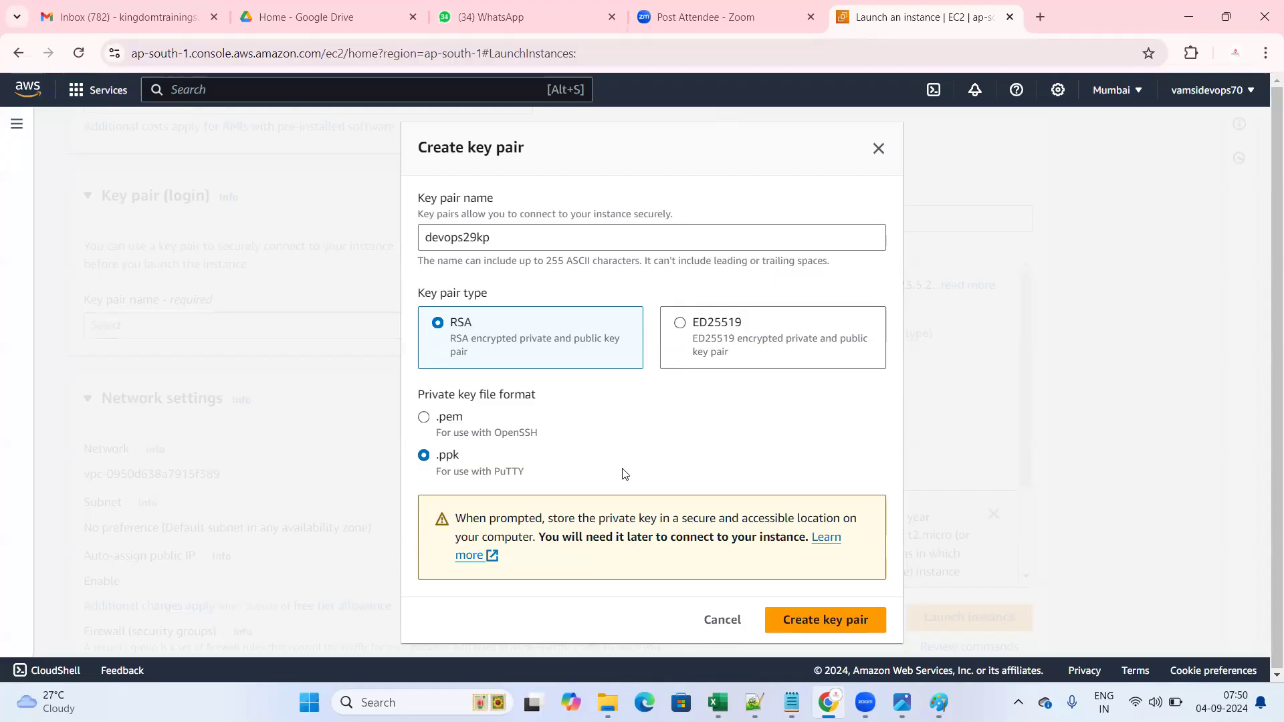
pyautogui.click(424, 417)
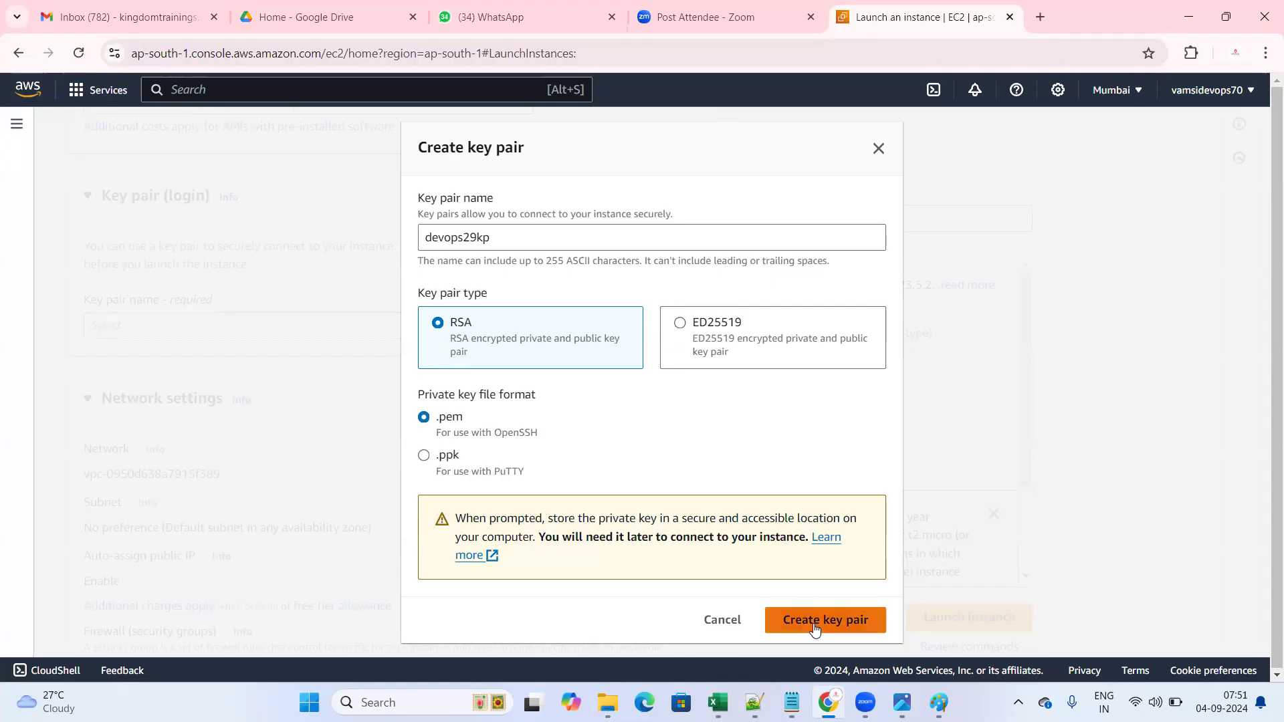
pyautogui.click(815, 628)
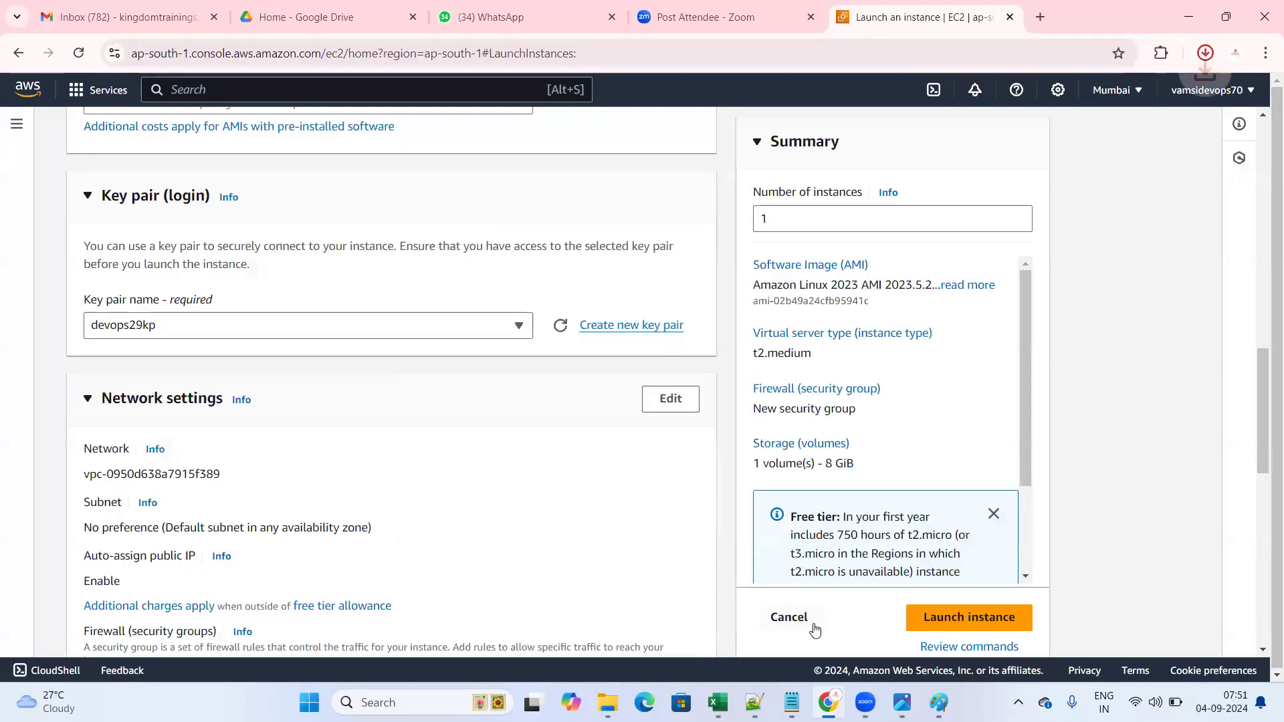
pyautogui.click(1206, 54)
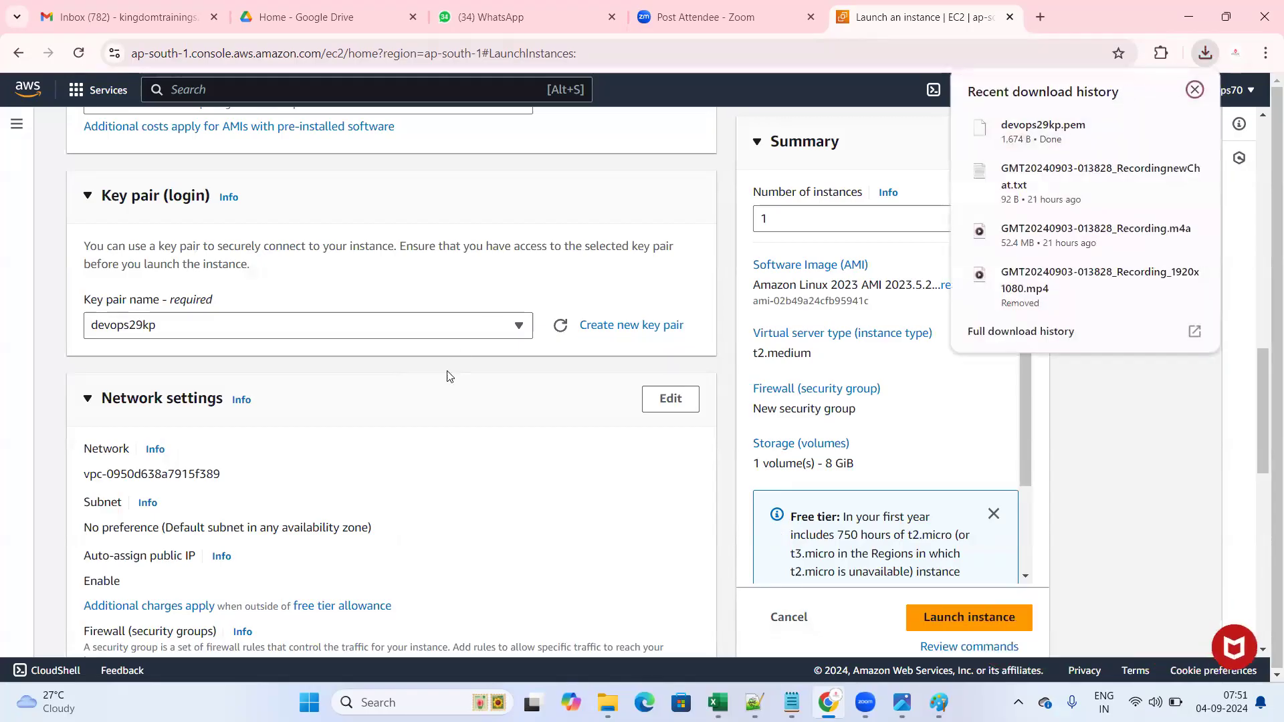
pyautogui.scroll(-3, 440, 378)
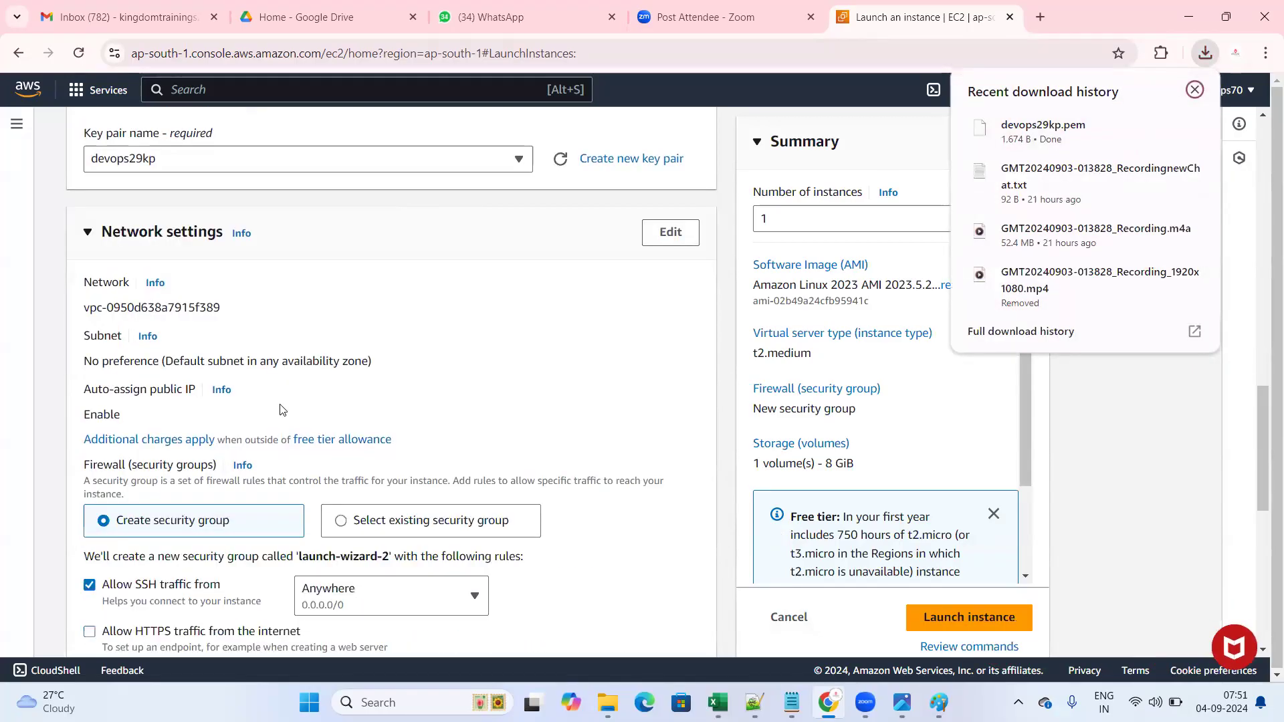
pyautogui.moveTo(76, 220); pyautogui.dragTo(582, 610)
pyautogui.click(556, 493)
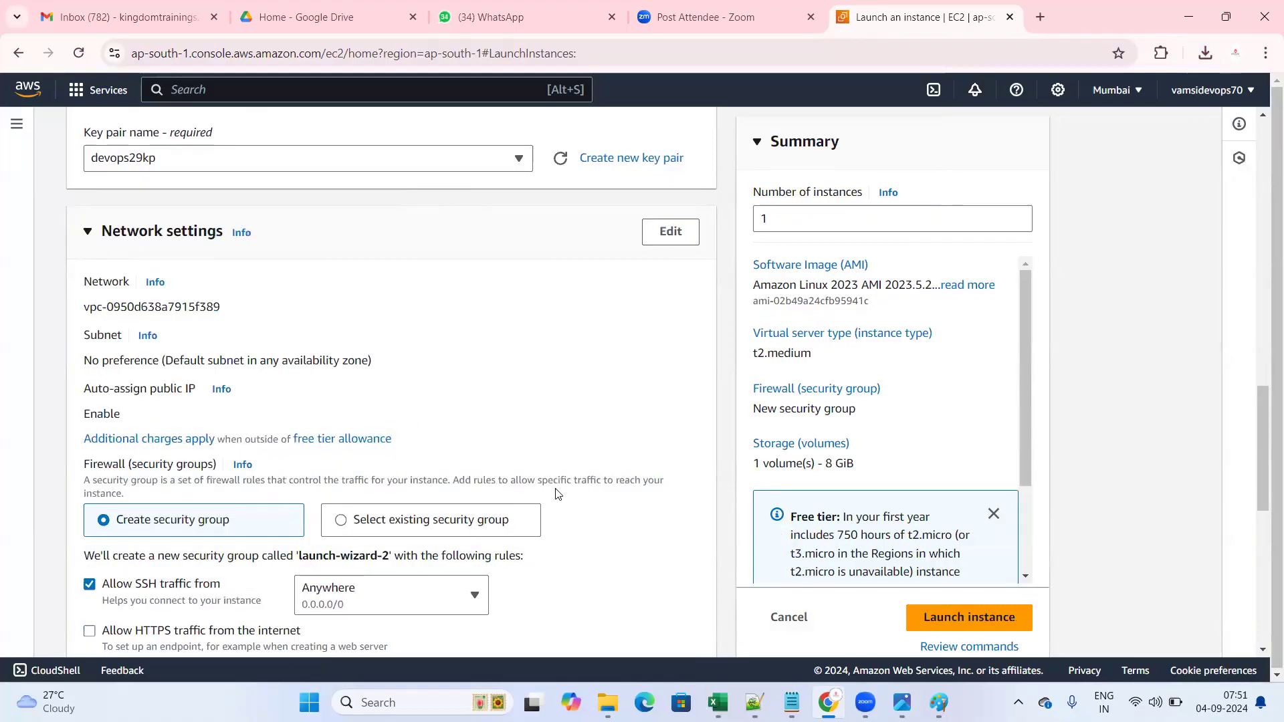
pyautogui.scroll(-1, 556, 494)
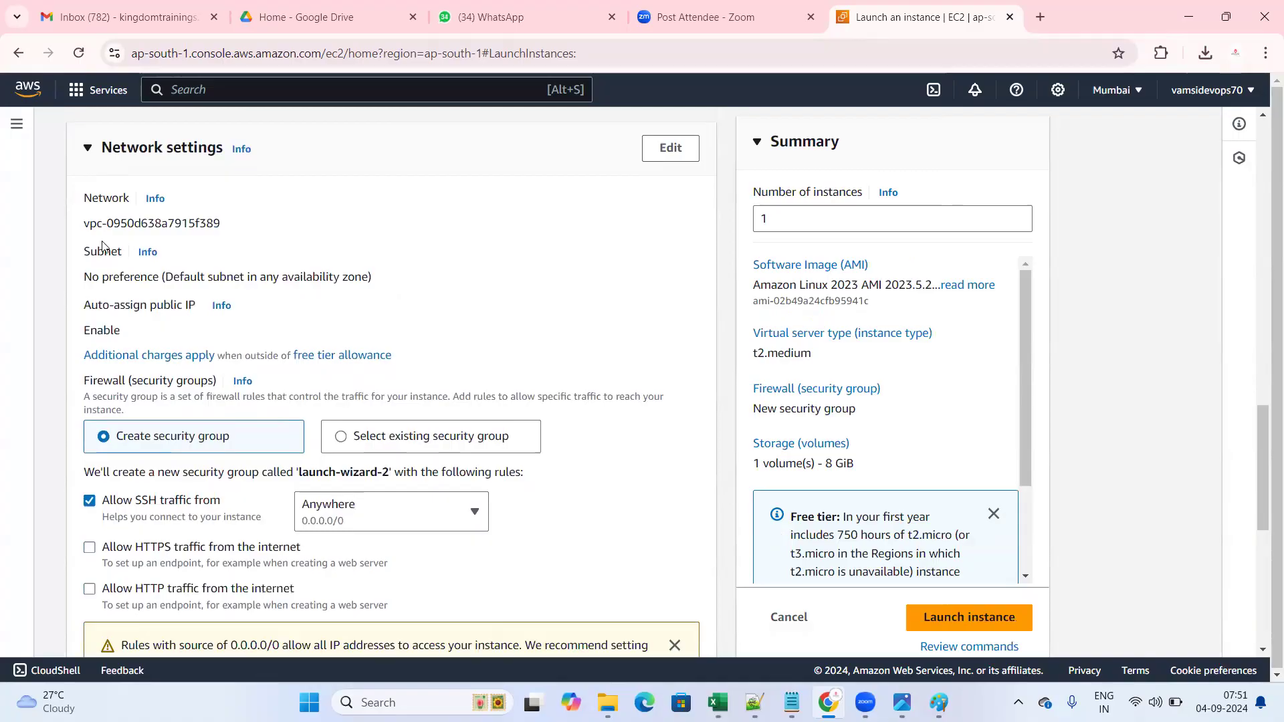
pyautogui.scroll(1, 91, 213)
pyautogui.moveTo(91, 212); pyautogui.dragTo(551, 631)
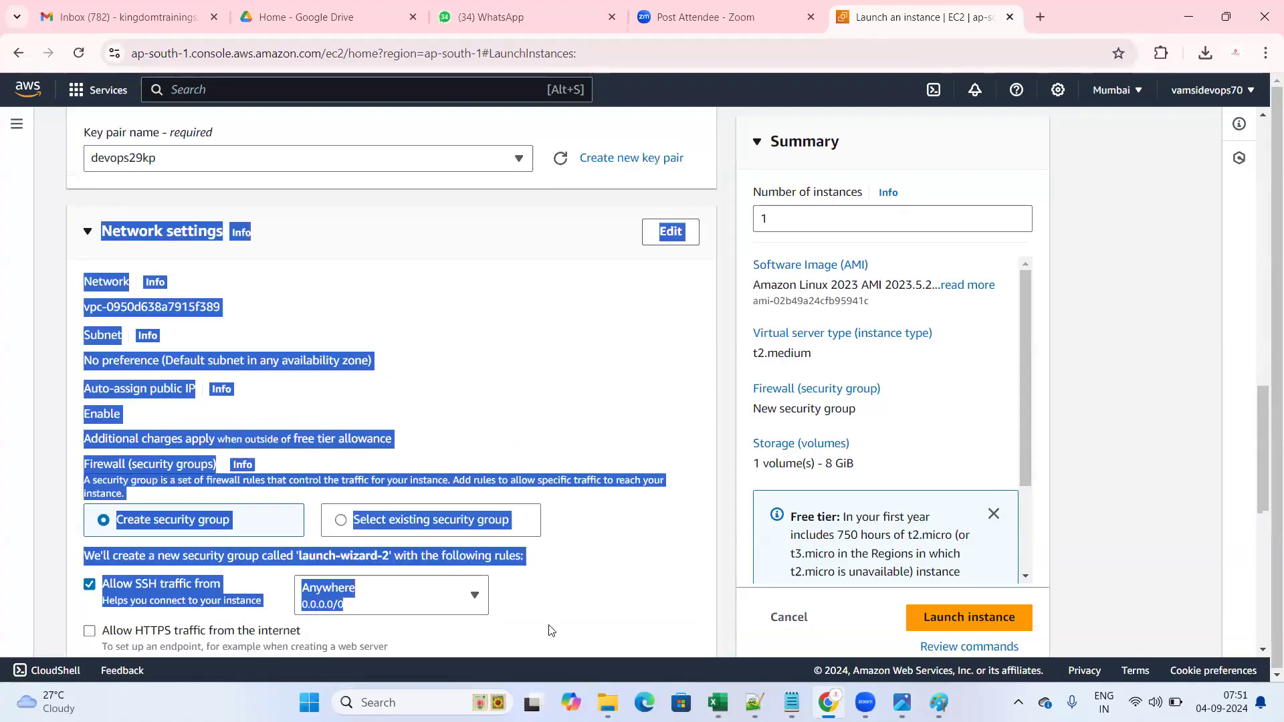
pyautogui.click(447, 348)
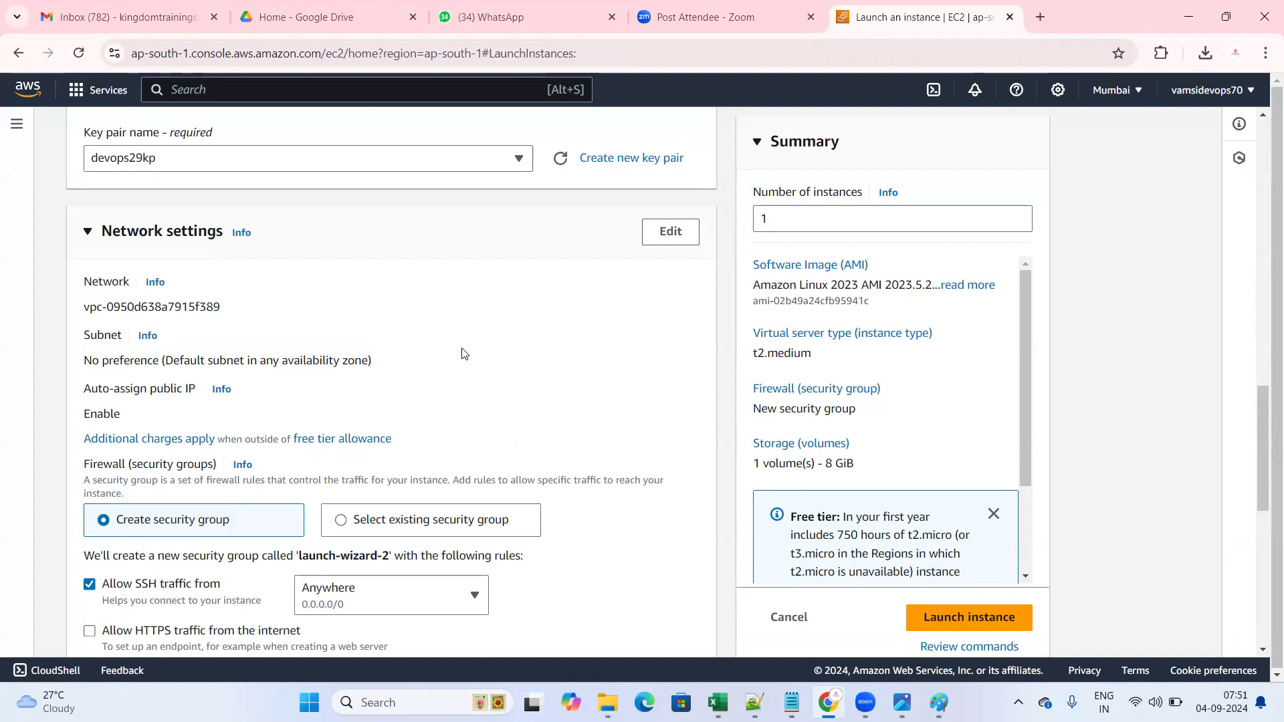
pyautogui.scroll(8, 463, 353)
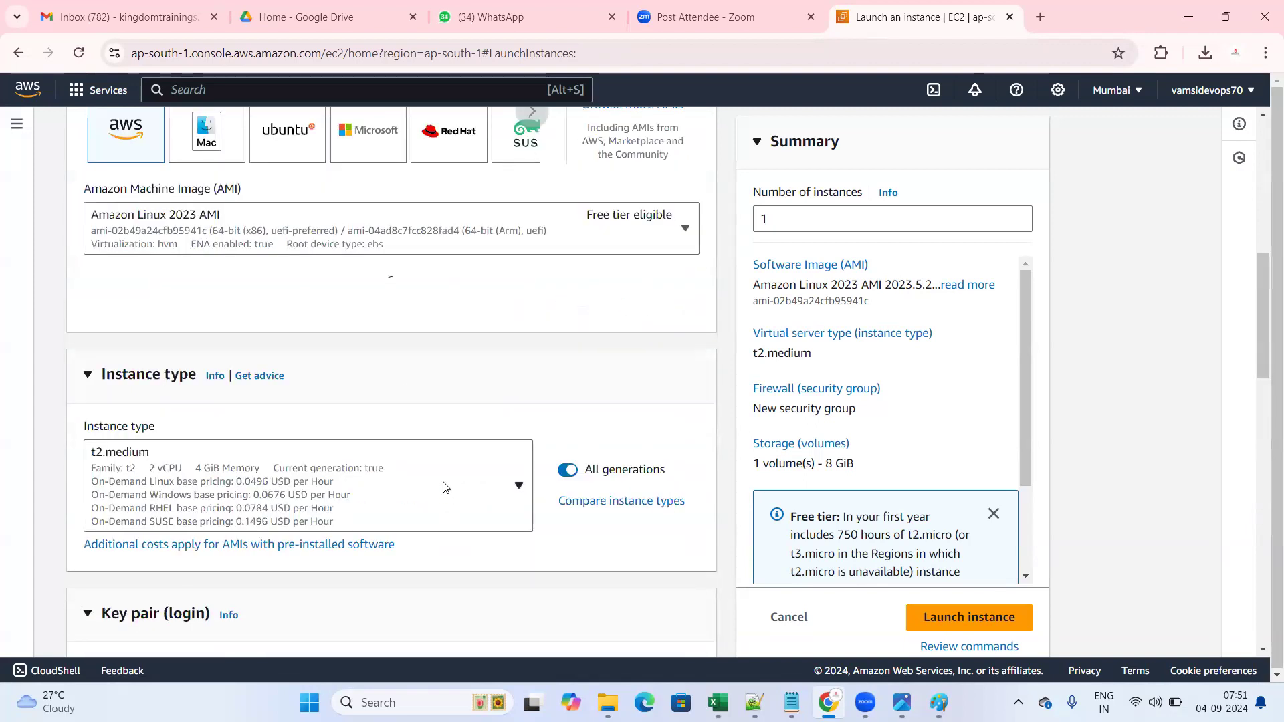
# - Switch the instance type back to free-tier t2.micro (1 vCPU, 1 GiB memory)
pyautogui.click(446, 490)
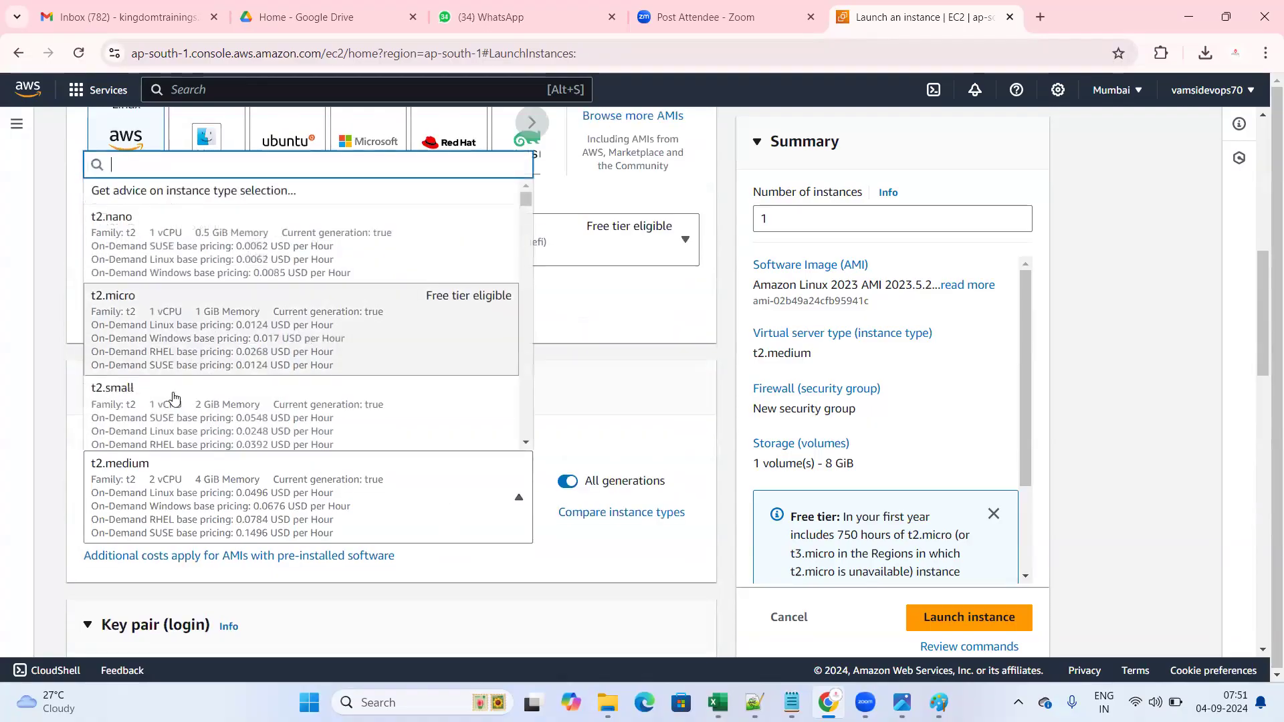
pyautogui.scroll(1, 175, 400)
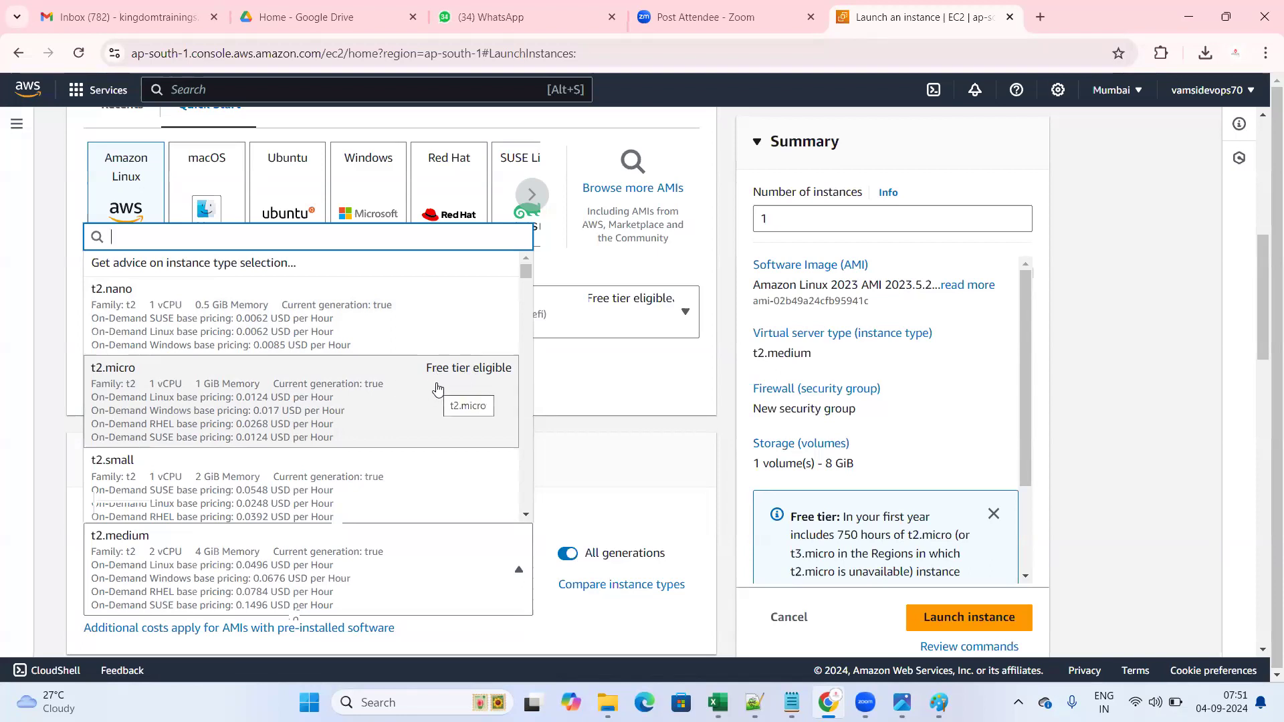
pyautogui.click(272, 400)
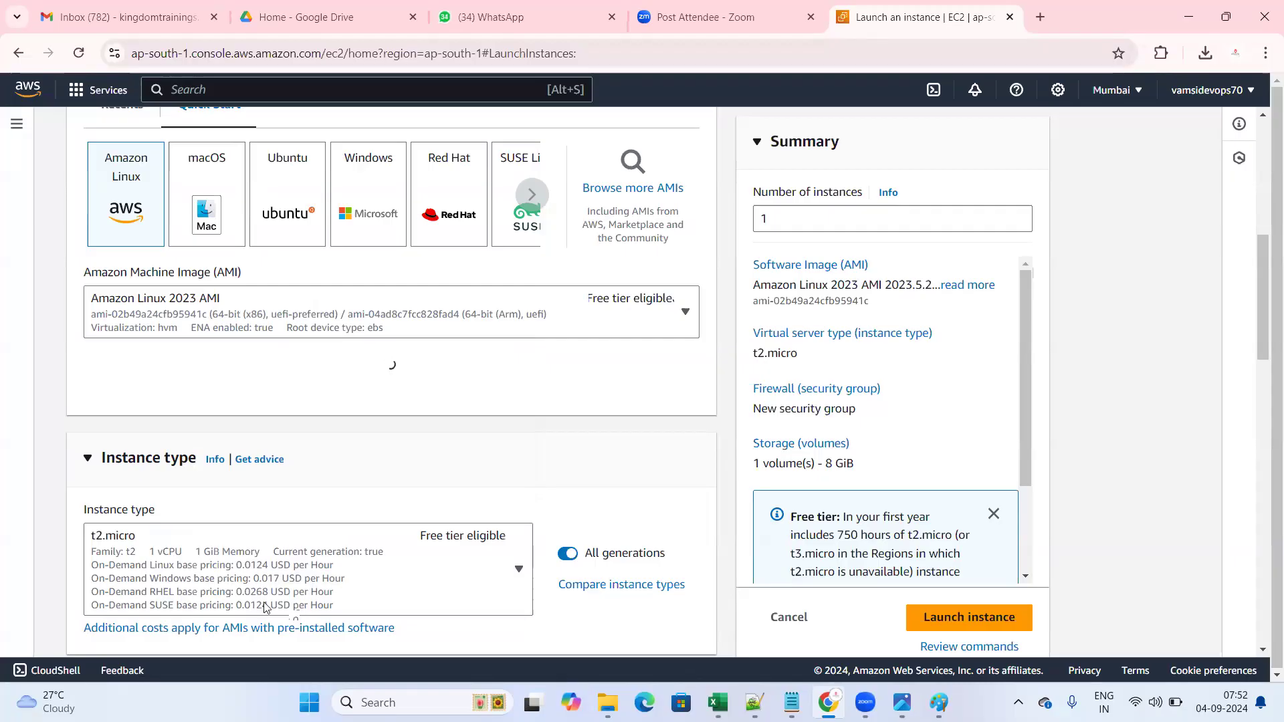
pyautogui.scroll(-3, 191, 525)
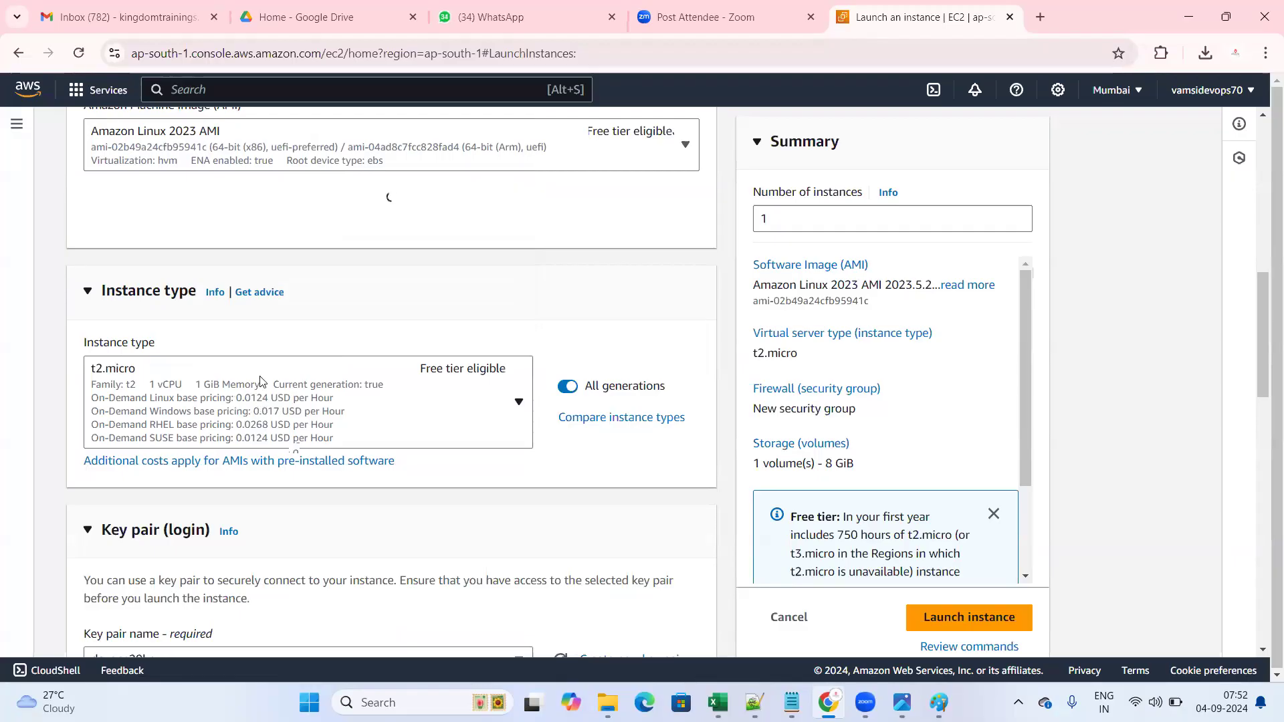
# - Review Configure storage's single 8 GiB gp3 root volume, then switch to the Paint diagram
pyautogui.scroll(-3, 271, 359)
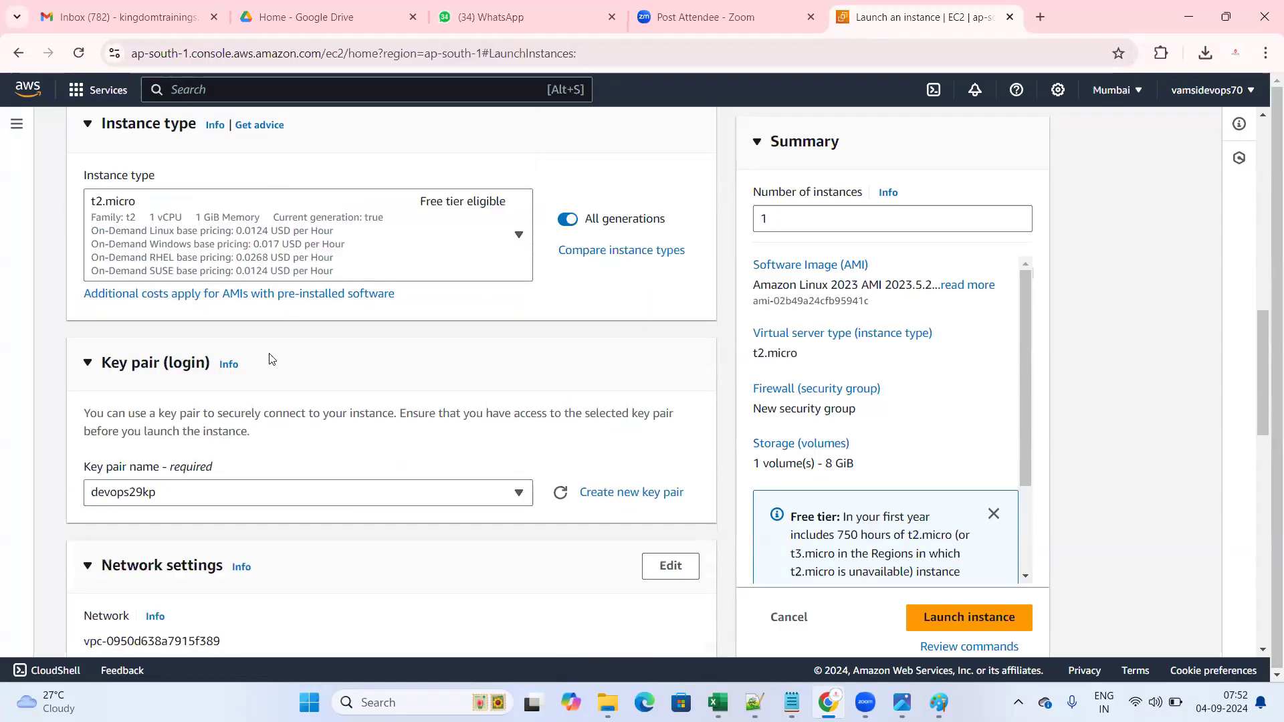
pyautogui.scroll(-6, 337, 379)
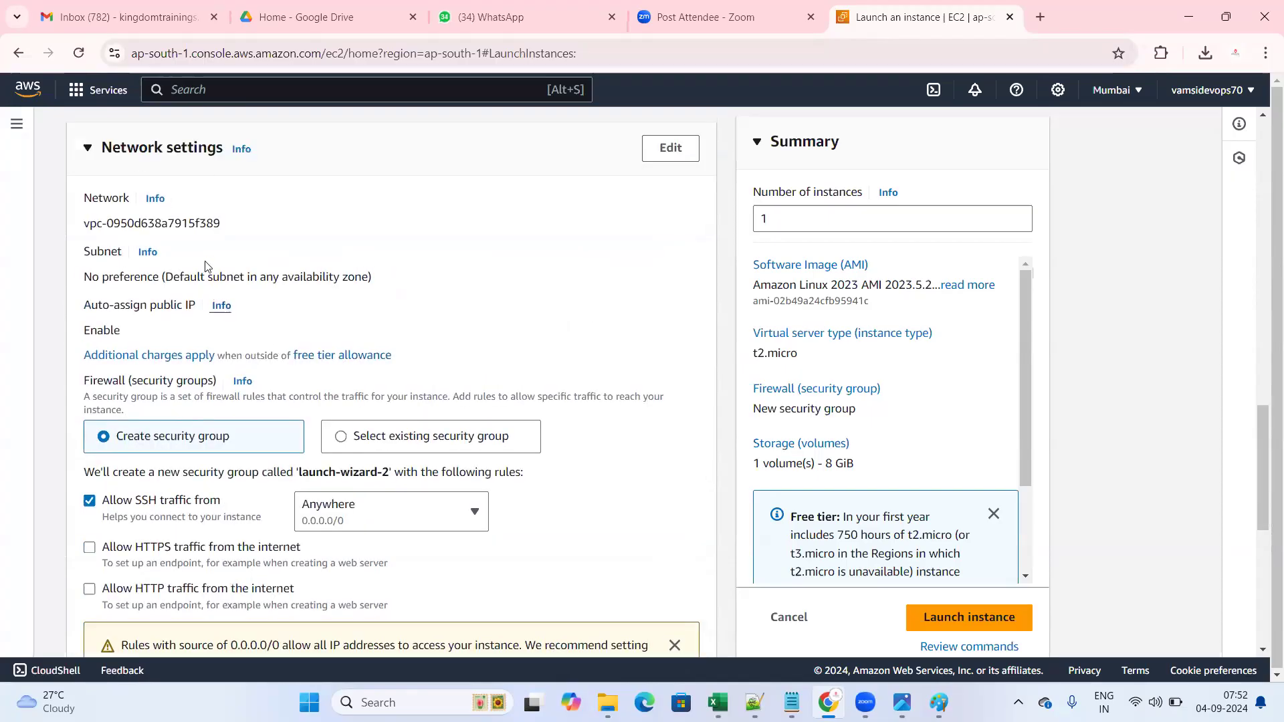
pyautogui.scroll(-5, 457, 371)
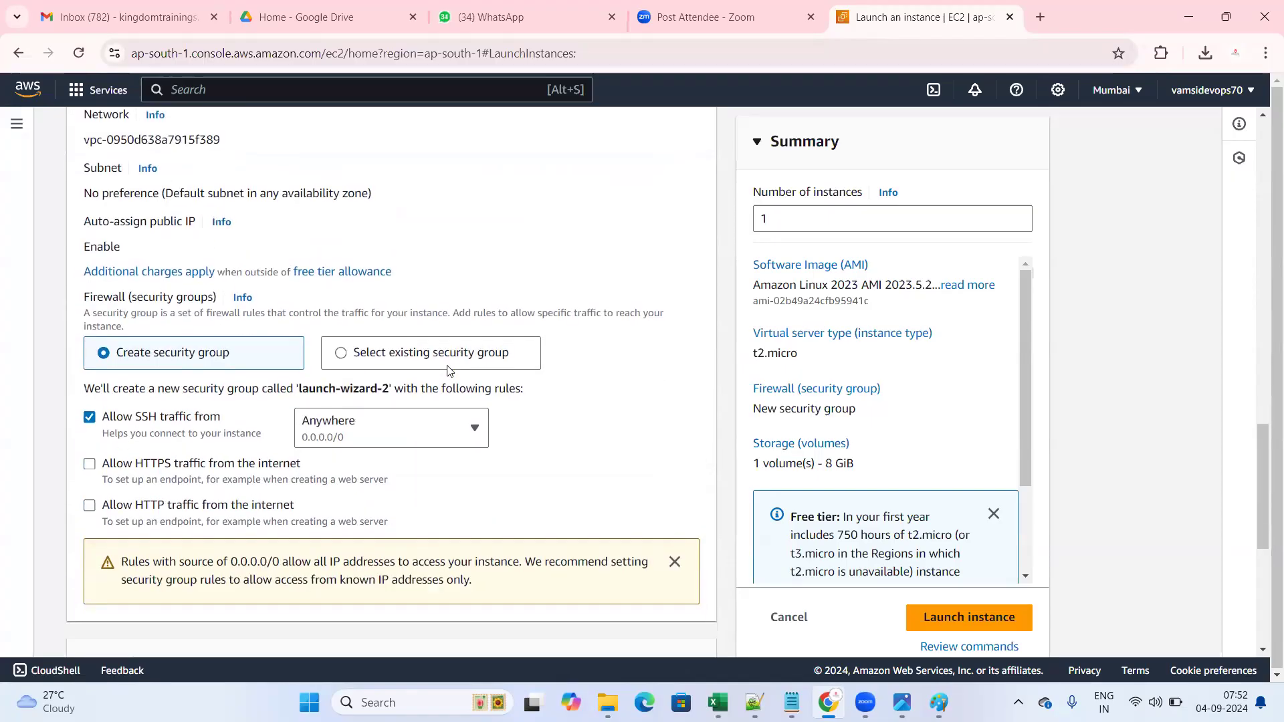
pyautogui.scroll(4, 446, 371)
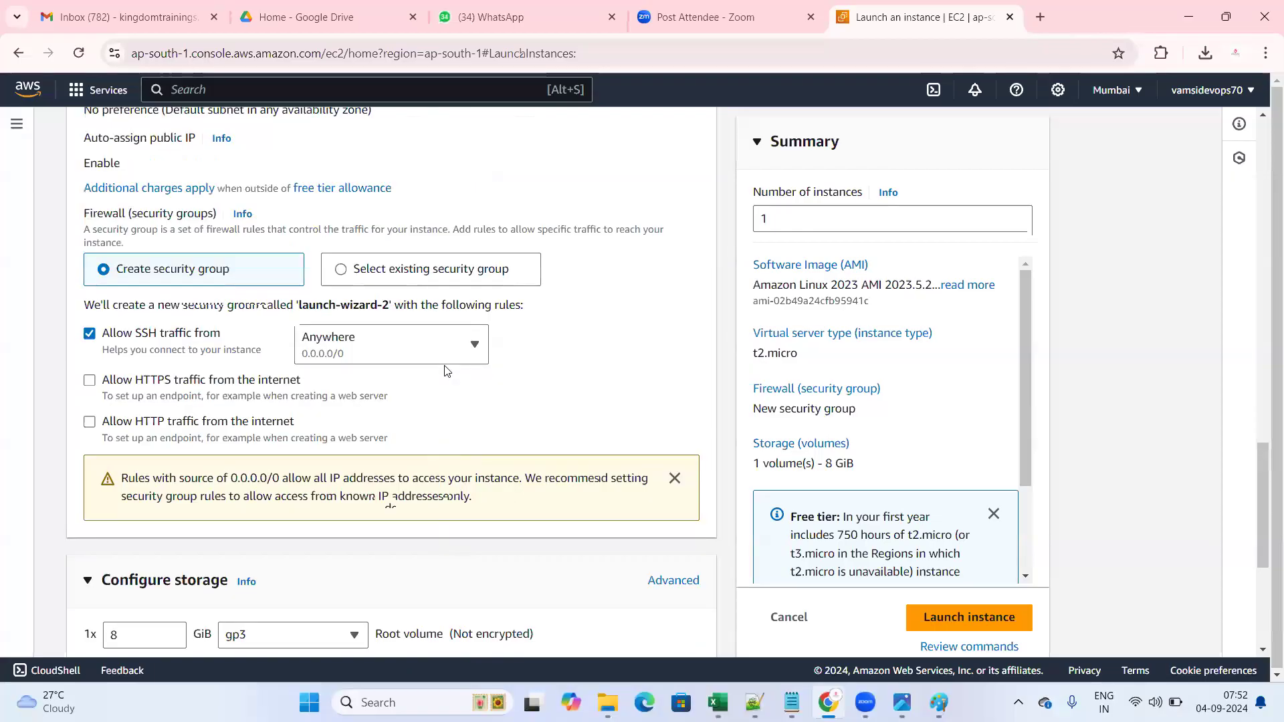
pyautogui.scroll(-6, 268, 287)
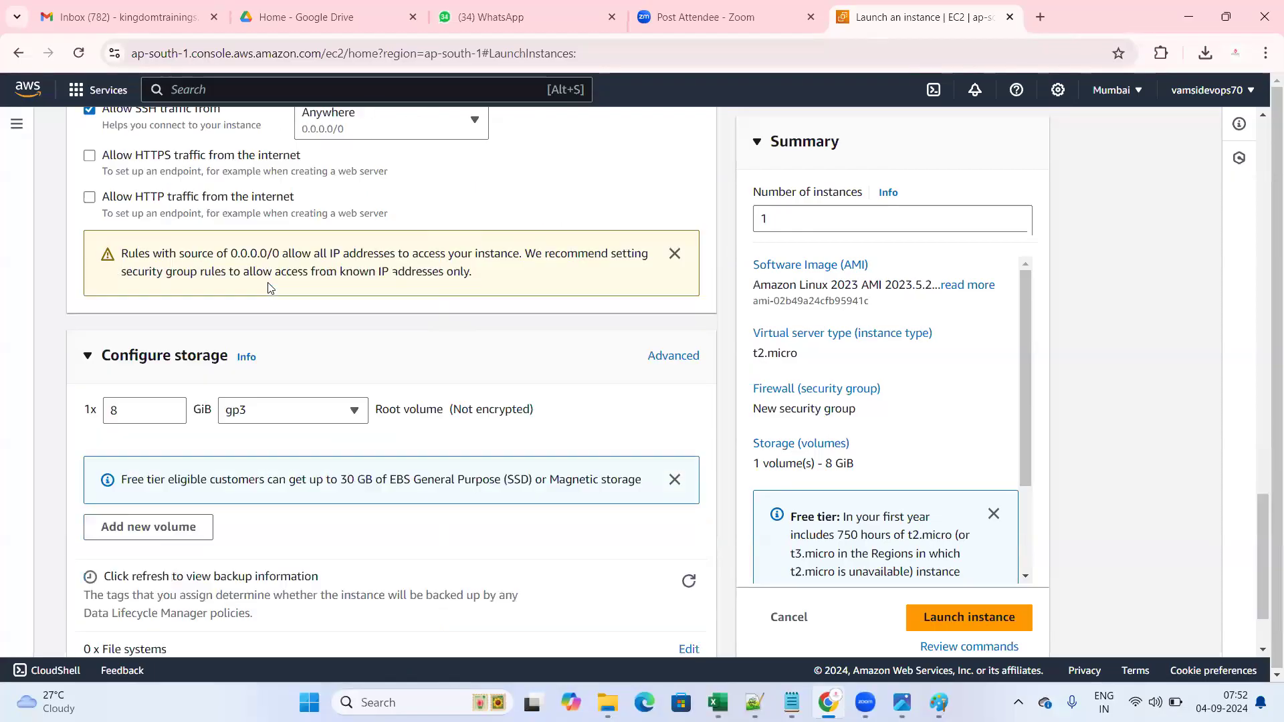
pyautogui.moveTo(101, 249); pyautogui.dragTo(224, 254)
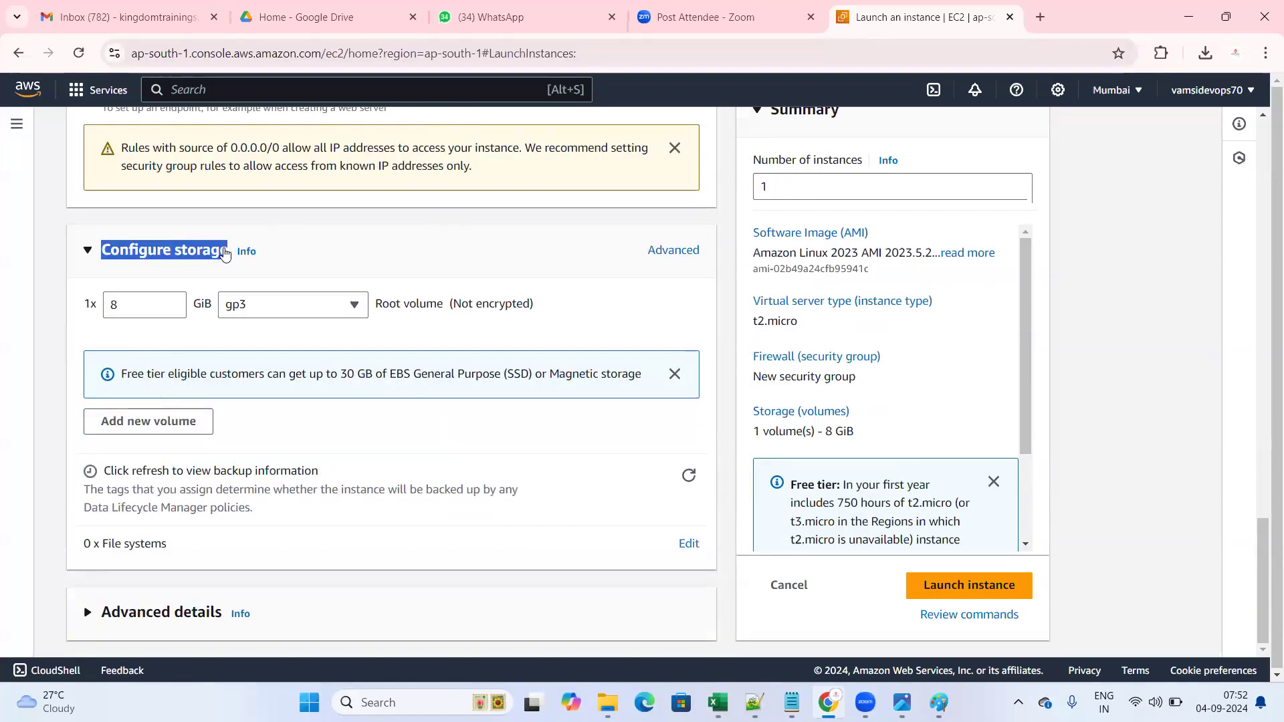
pyautogui.click(335, 261)
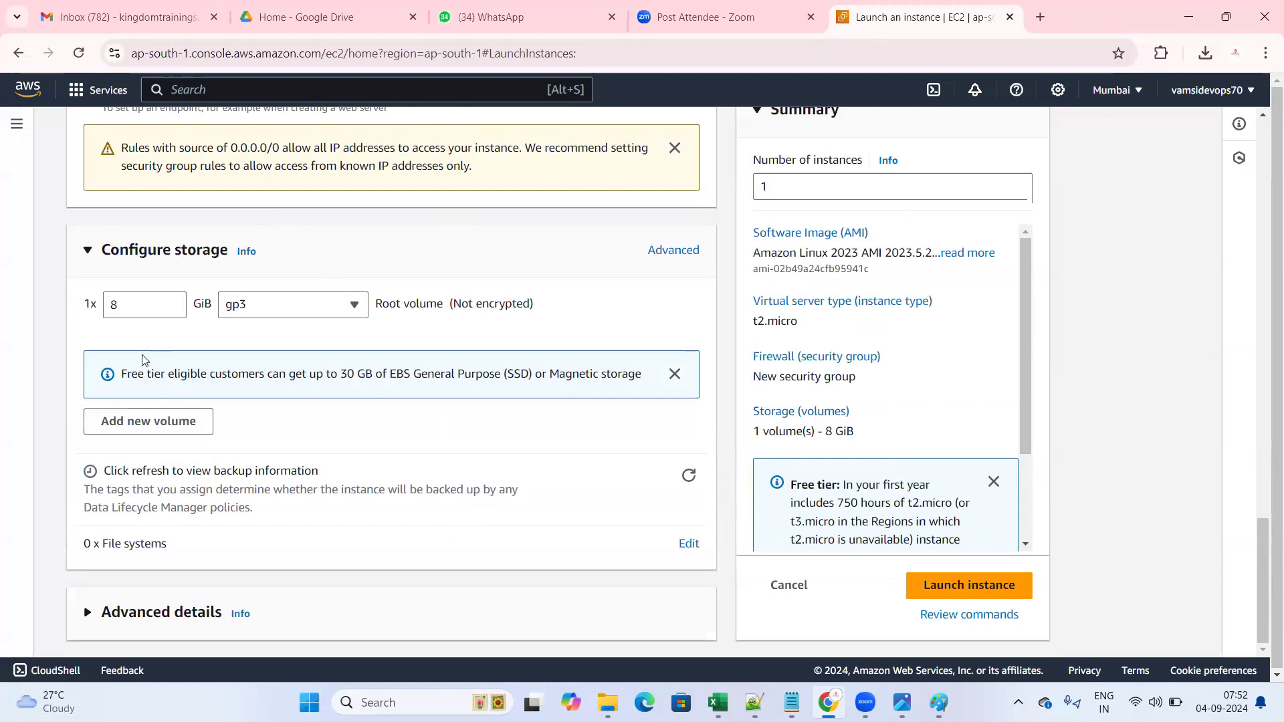
pyautogui.doubleClick(104, 306)
pyautogui.click(410, 257)
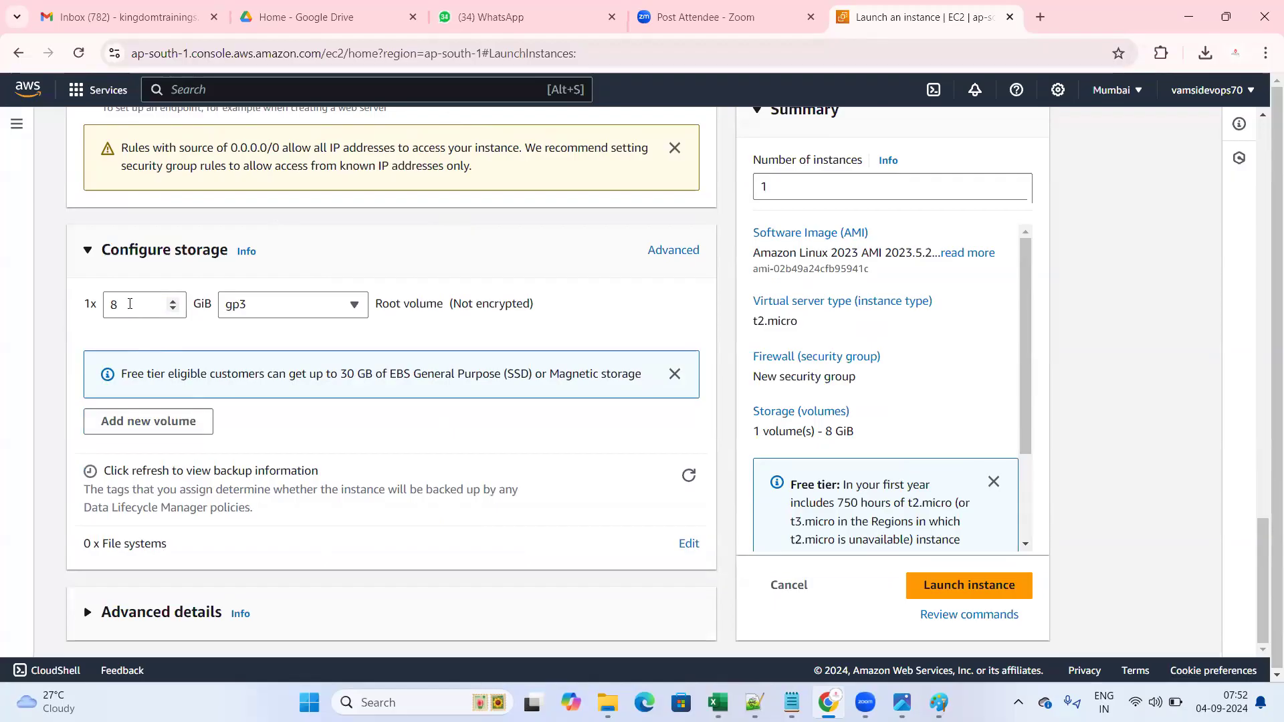
pyautogui.click(939, 702)
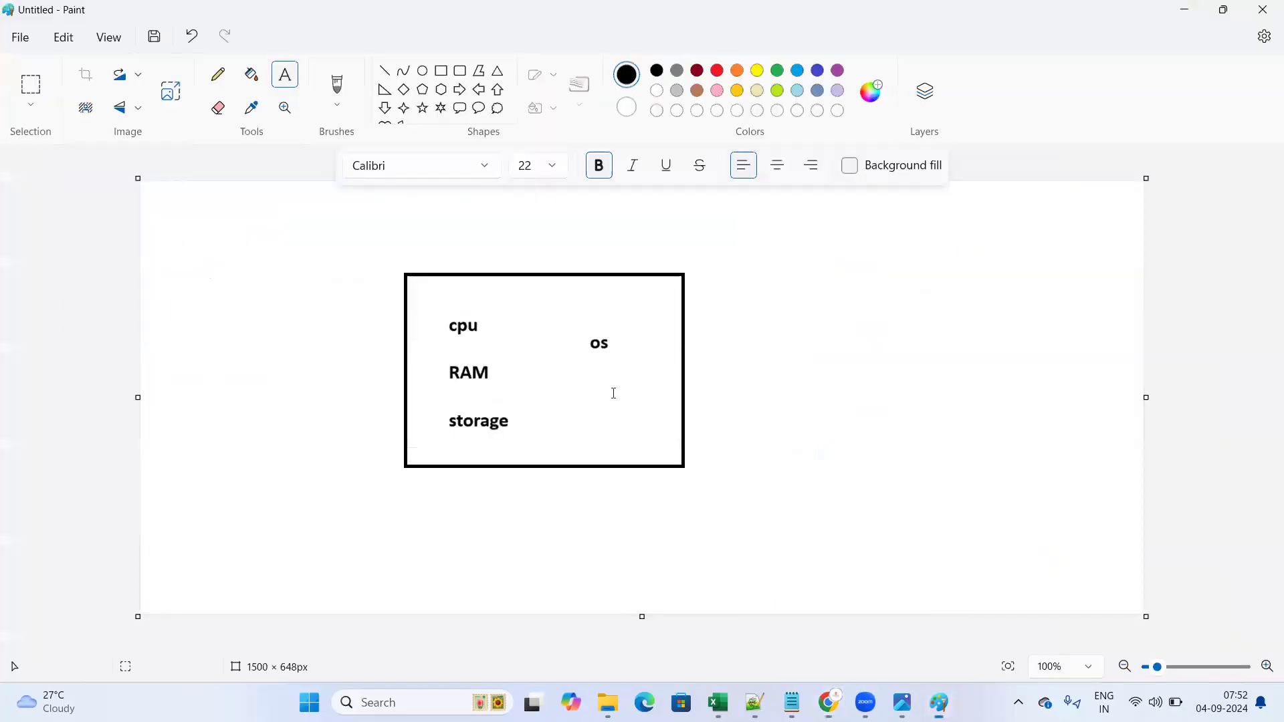
# - Drag out text boxes between cpu and RAM and beside storage, then minimize Paint
pyautogui.moveTo(439, 339); pyautogui.dragTo(588, 365)
pyautogui.moveTo(444, 418); pyautogui.dragTo(546, 431)
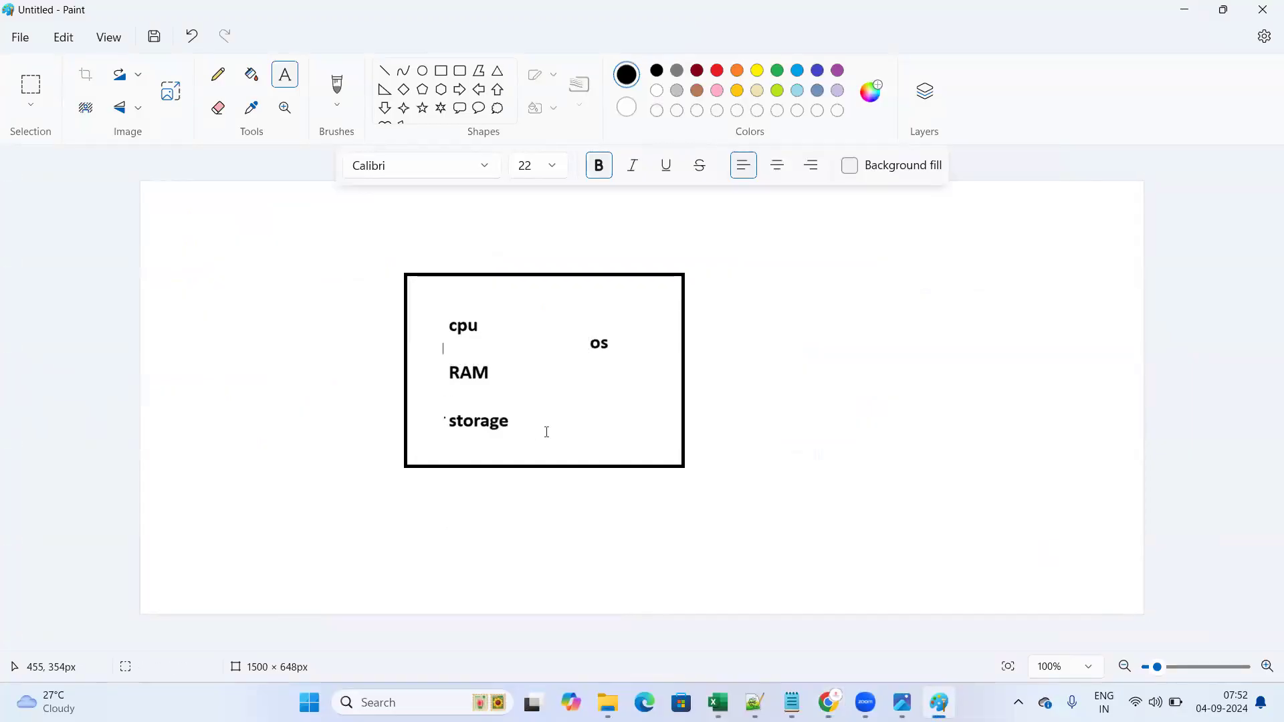
pyautogui.click(1200, 10)
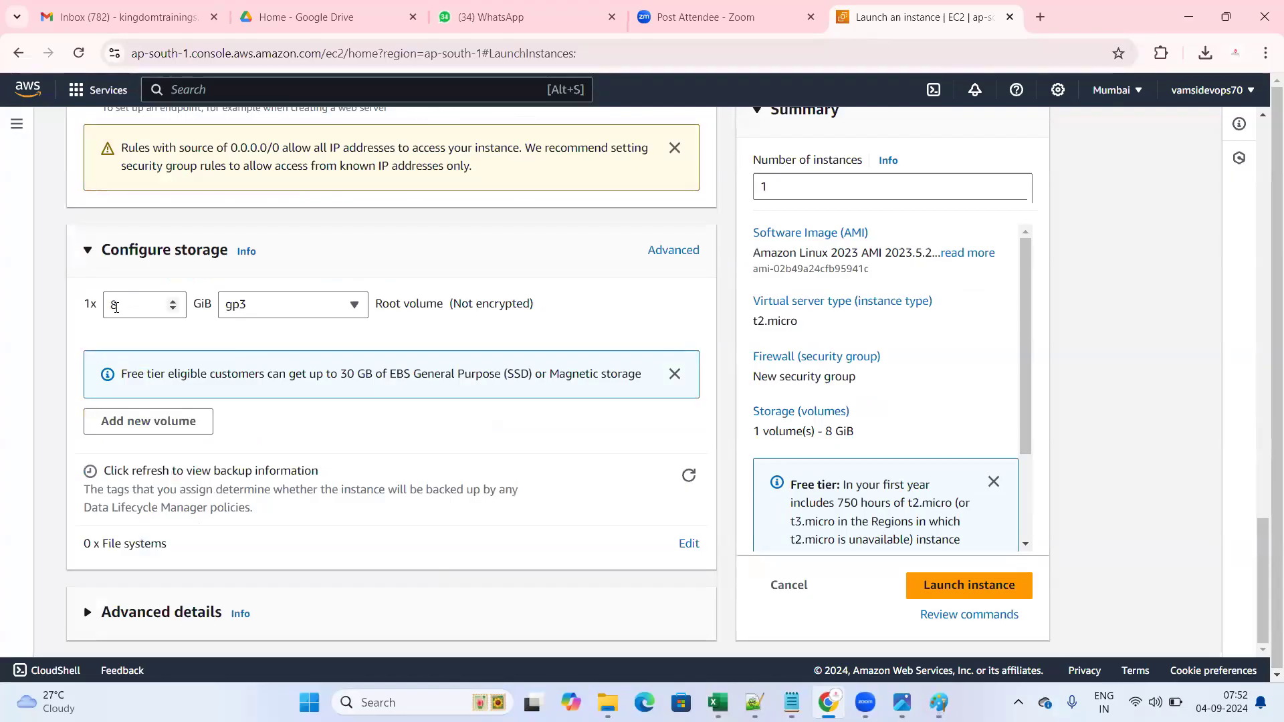
pyautogui.moveTo(134, 306); pyautogui.dragTo(43, 314)
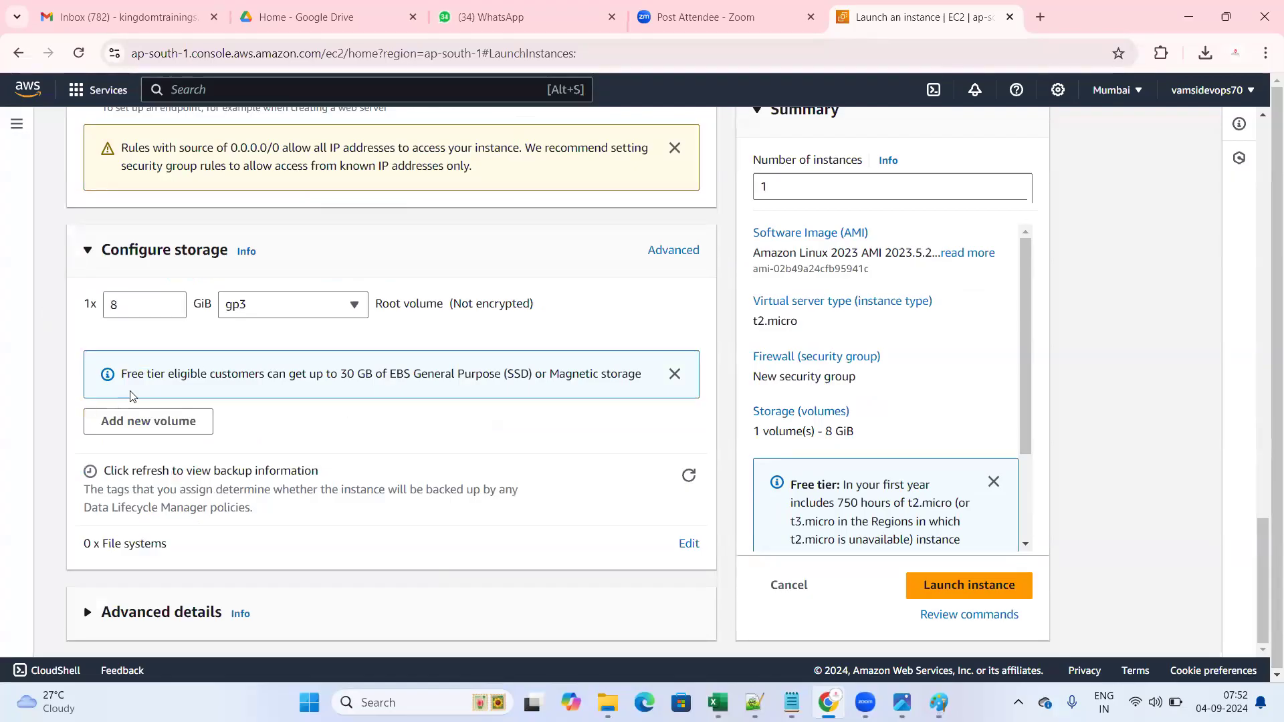
pyautogui.moveTo(119, 376); pyautogui.dragTo(375, 376)
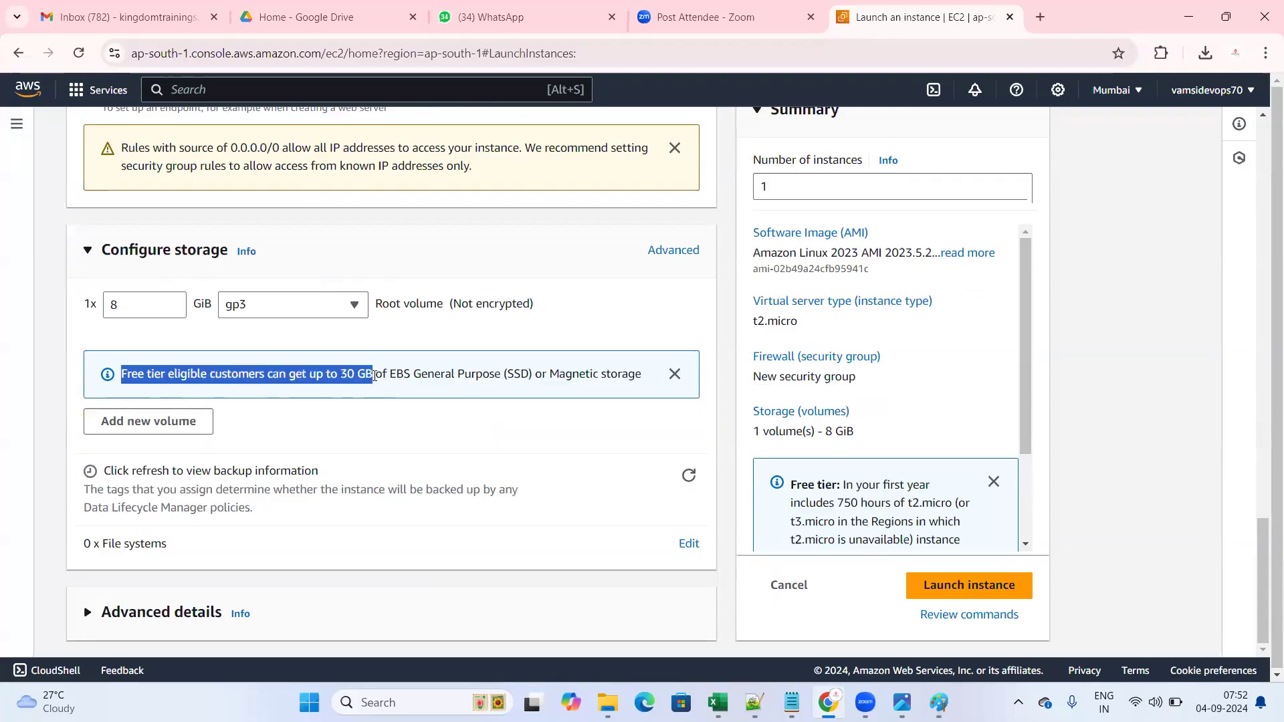
pyautogui.click(379, 375)
pyautogui.doubleClick(390, 375)
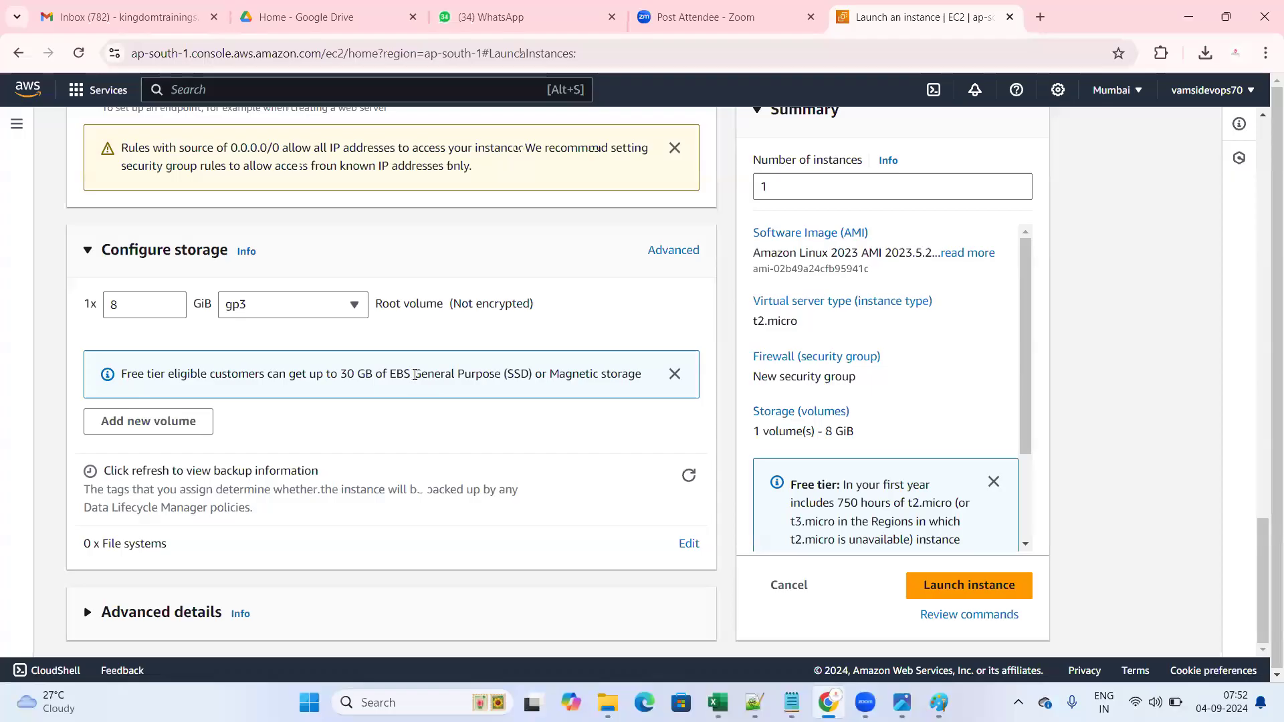
pyautogui.moveTo(100, 249); pyautogui.dragTo(224, 257)
pyautogui.click(302, 261)
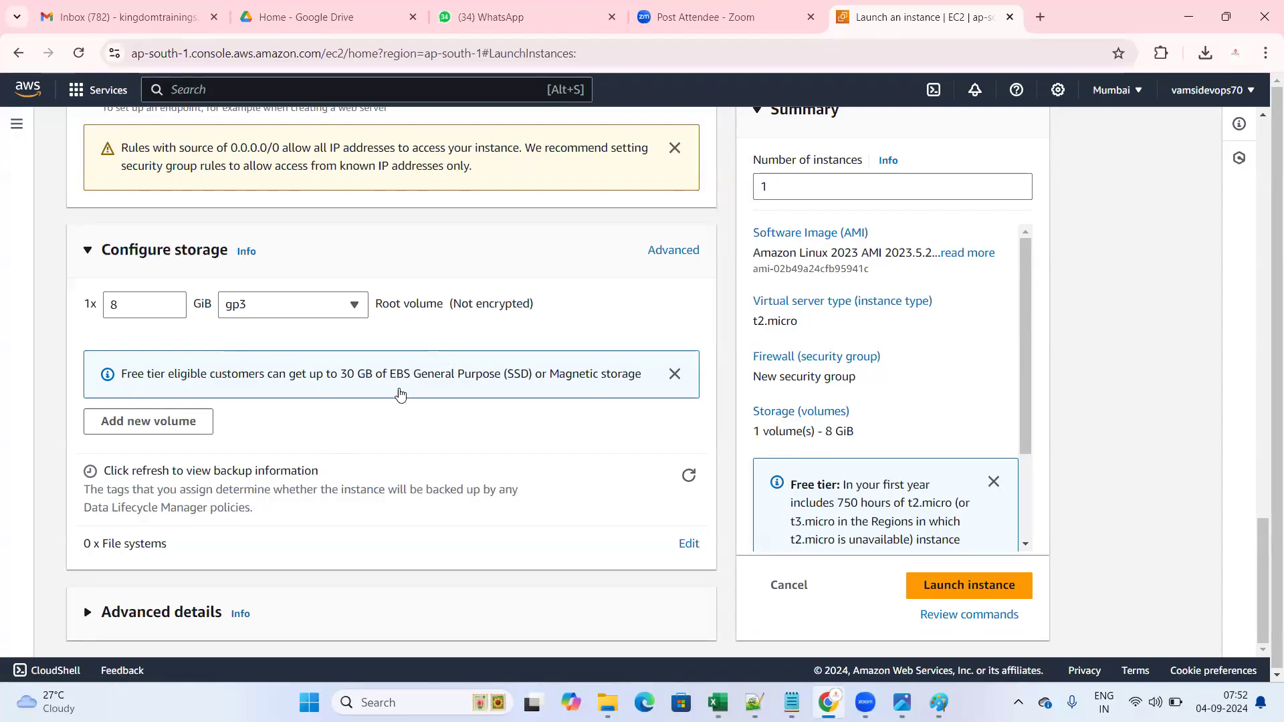
pyautogui.moveTo(388, 375); pyautogui.dragTo(416, 376)
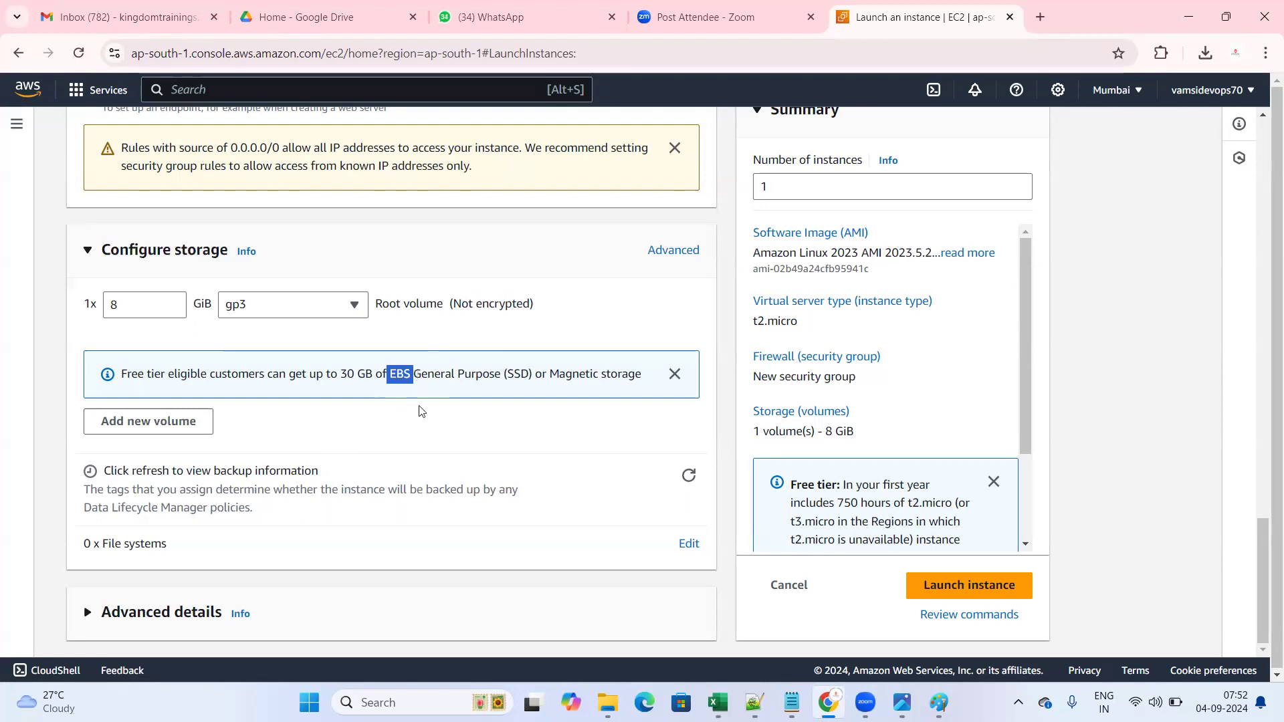
pyautogui.click(413, 386)
pyautogui.moveTo(389, 376); pyautogui.dragTo(416, 376)
pyautogui.click(421, 427)
pyautogui.scroll(-1, 820, 483)
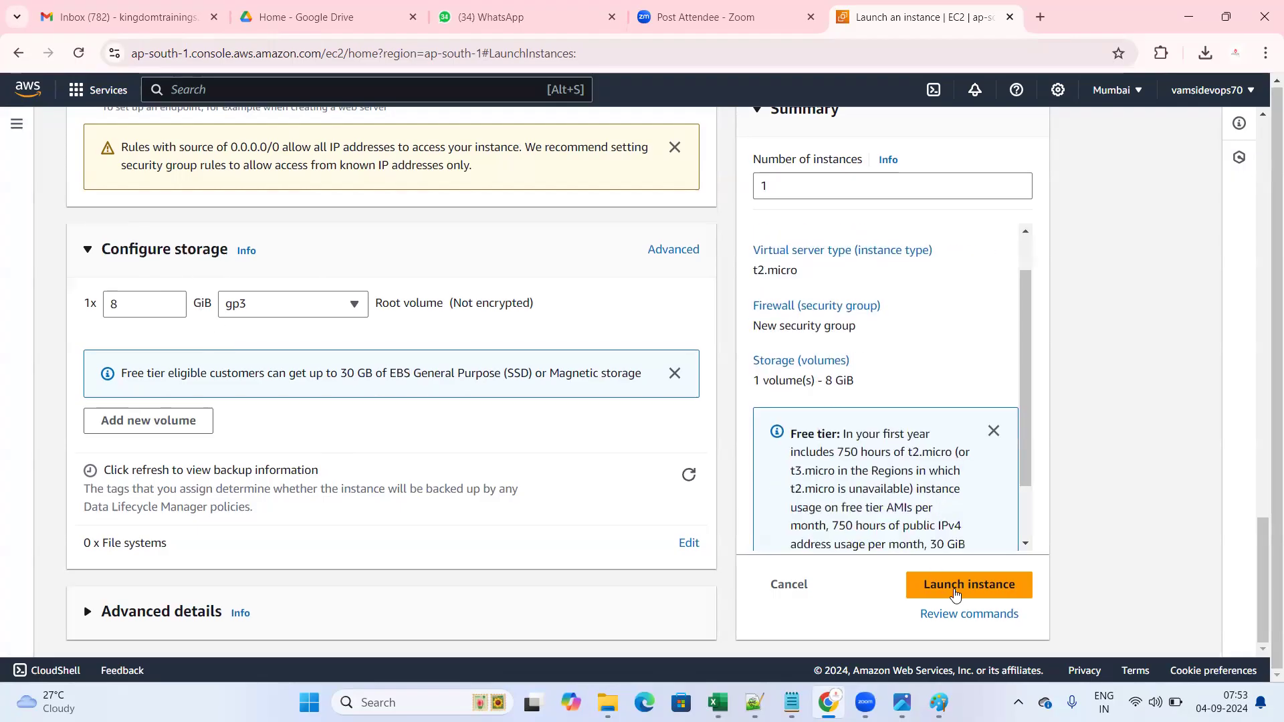
pyautogui.scroll(-1, 955, 594)
# - Launch the linux server instance and return to the EC2 Dashboard
pyautogui.click(955, 593)
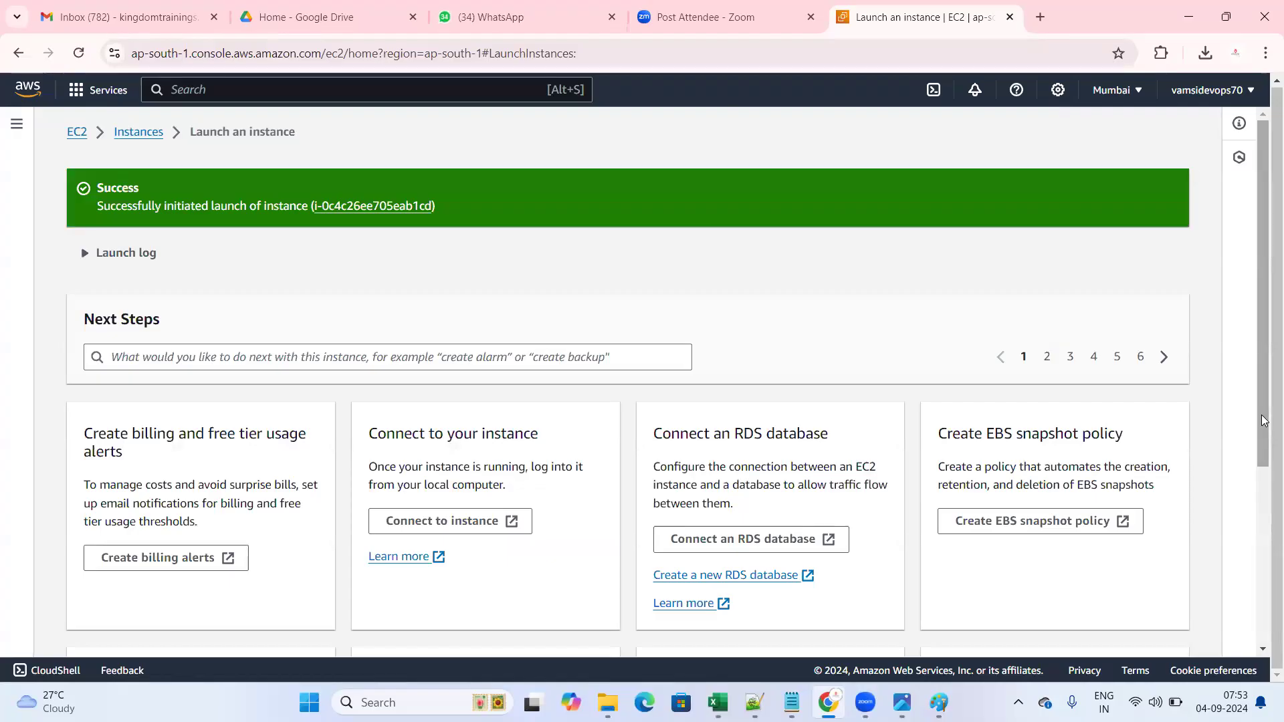
pyautogui.click(74, 135)
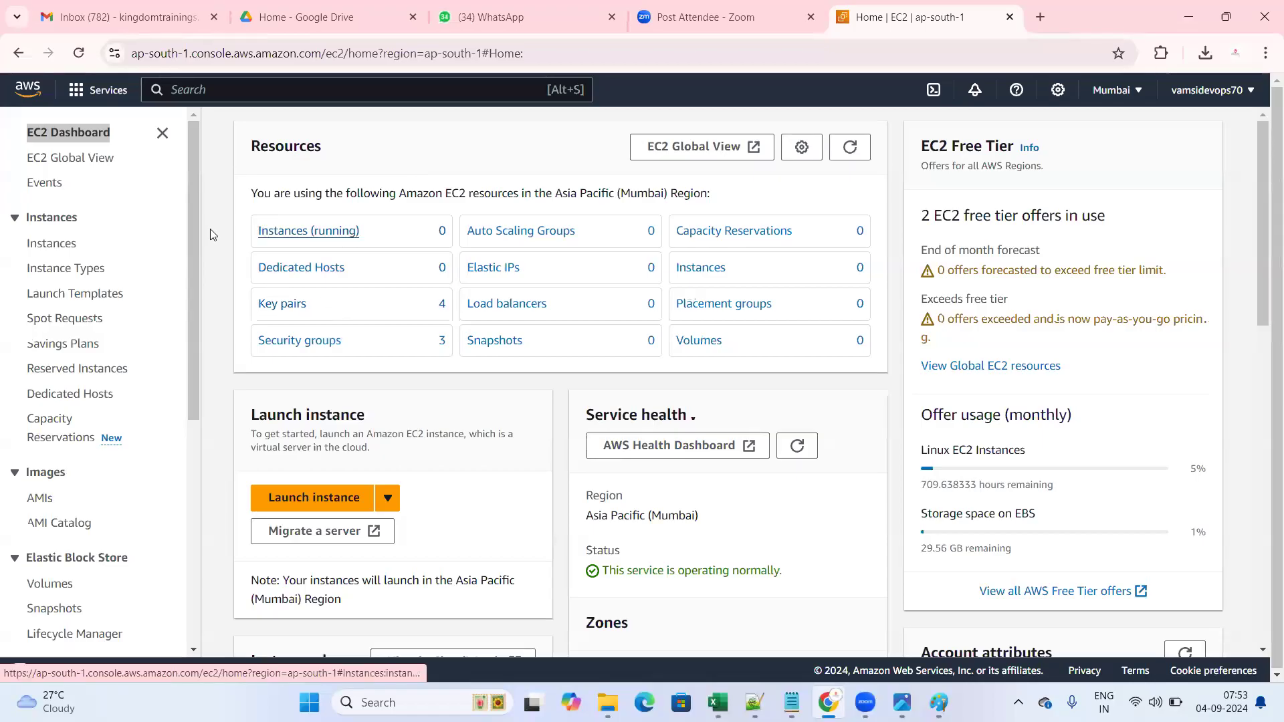
# - Open the instances list, remove the running filter, and select the Running linux server t2.micro
pyautogui.click(296, 241)
pyautogui.click(372, 188)
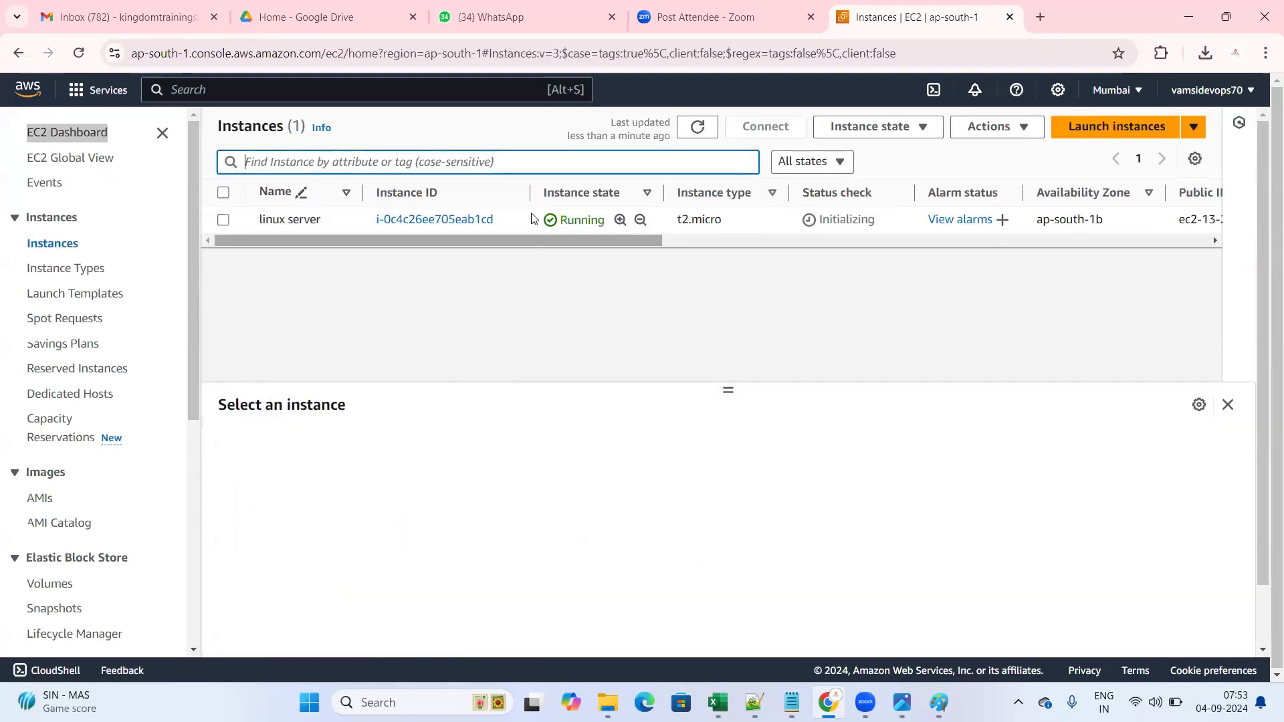
pyautogui.moveTo(561, 220); pyautogui.dragTo(613, 226)
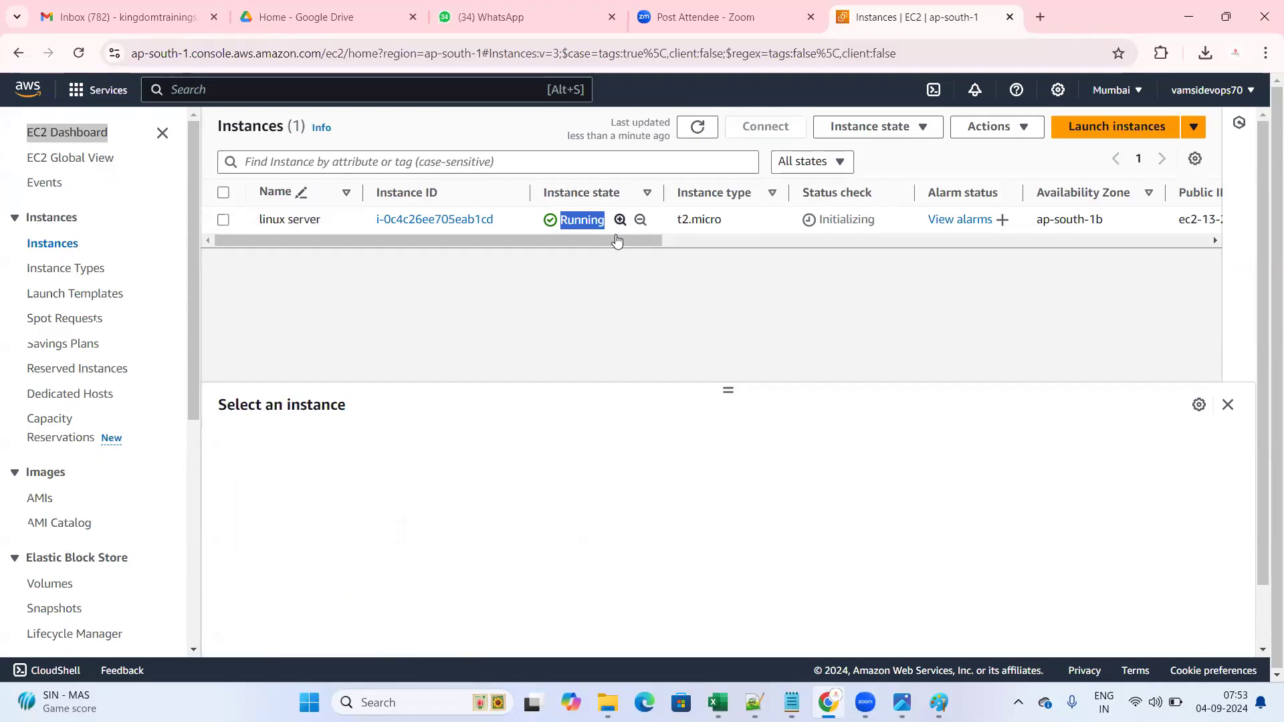
pyautogui.click(615, 228)
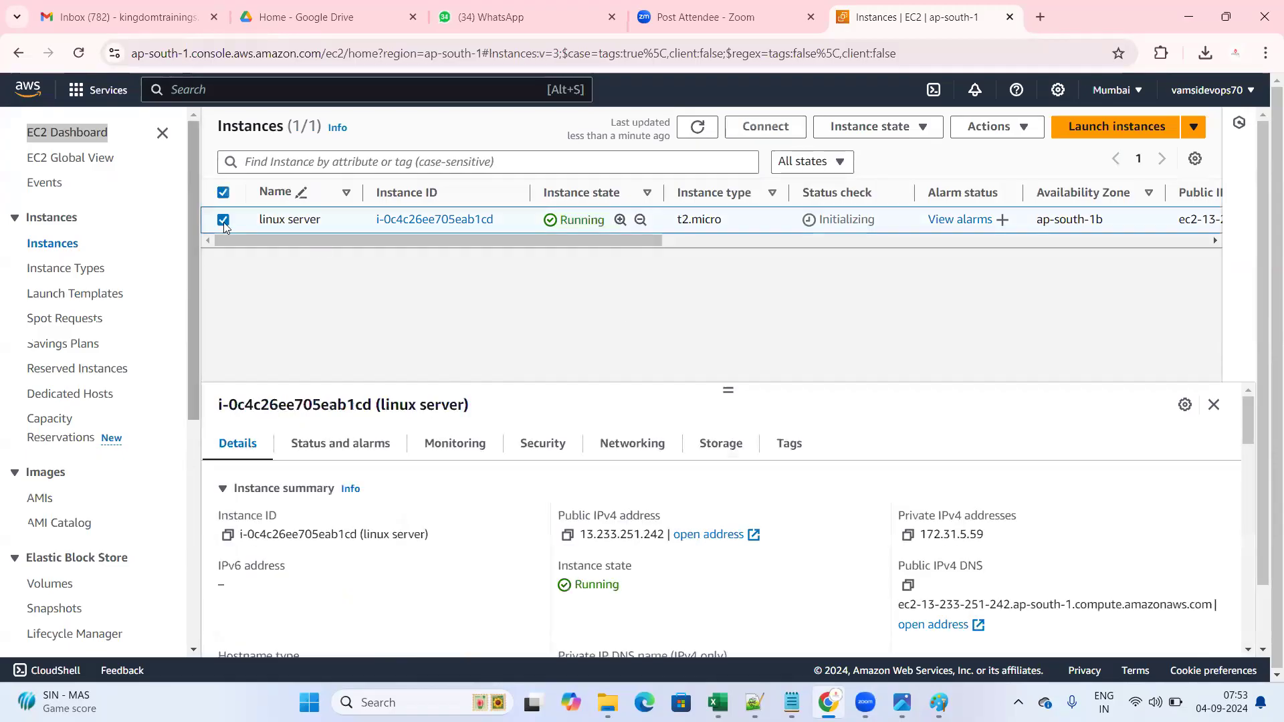
pyautogui.click(373, 233)
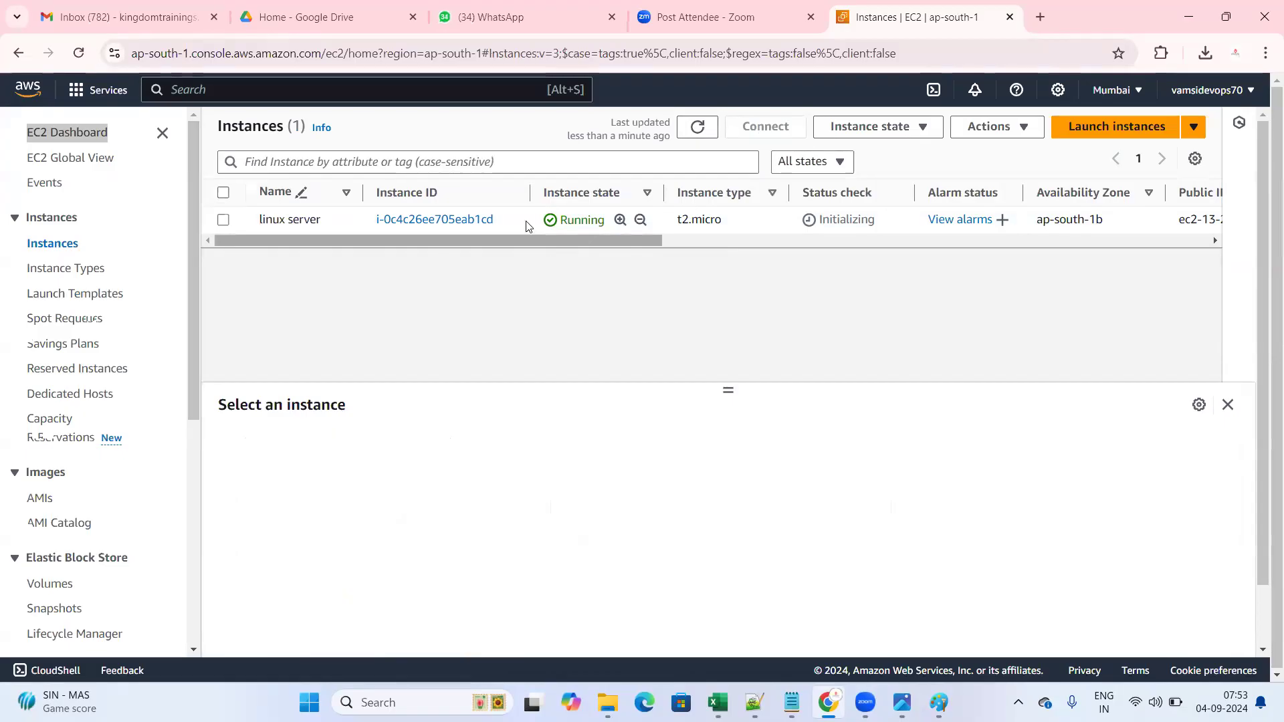
pyautogui.click(223, 221)
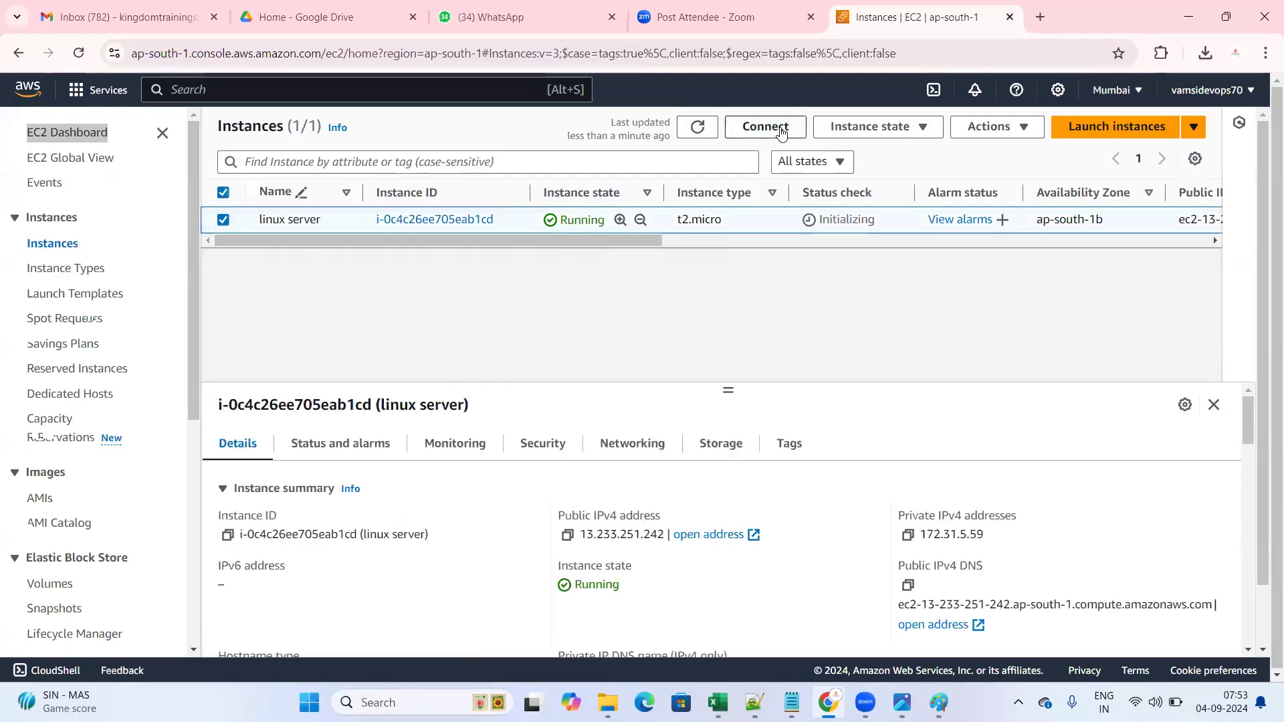
# - Open Connect for linux server, then go back through the EC2 Dashboard to the running instances
pyautogui.click(766, 127)
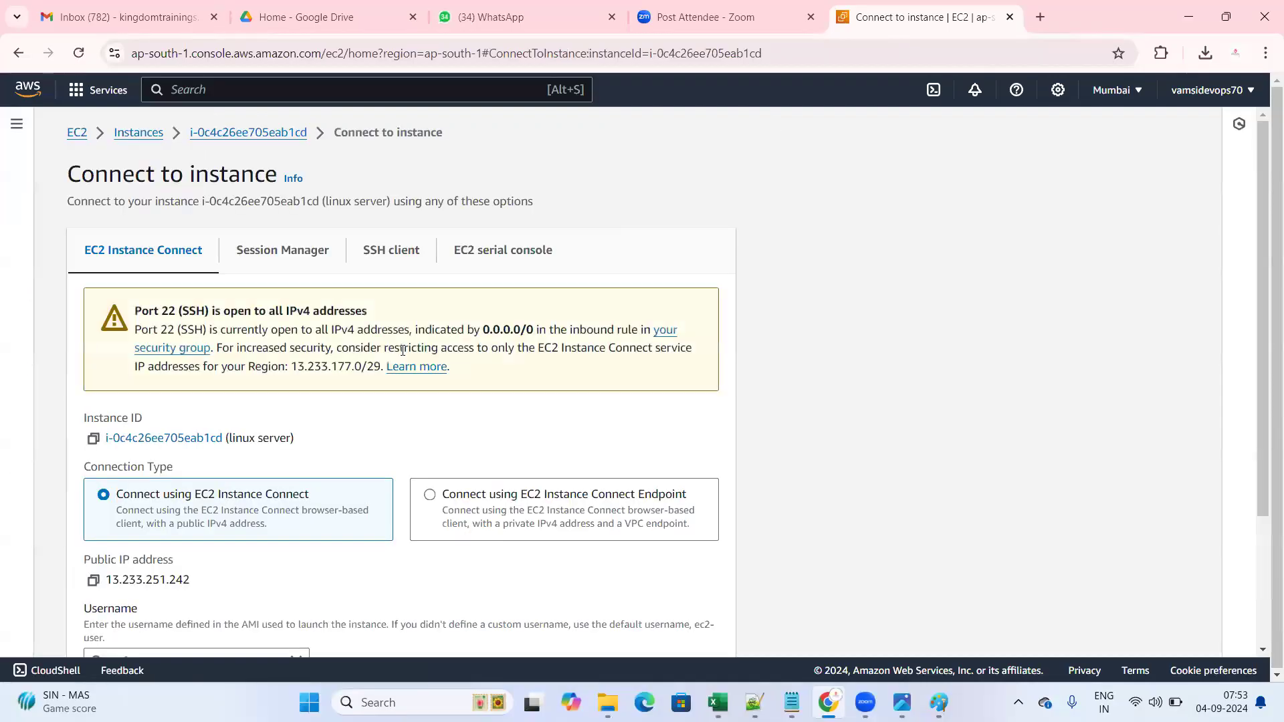
pyautogui.scroll(-3, 562, 503)
pyautogui.scroll(3, 444, 395)
pyautogui.scroll(-3, 681, 579)
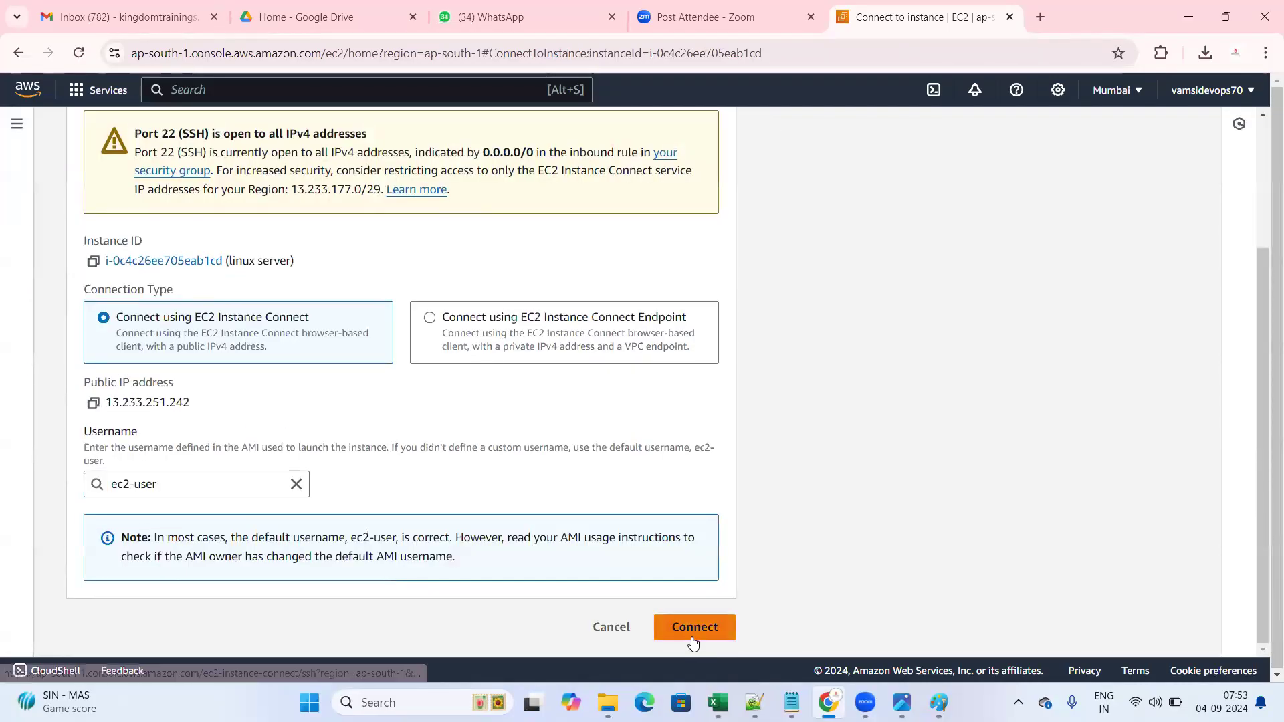
pyautogui.scroll(3, 301, 322)
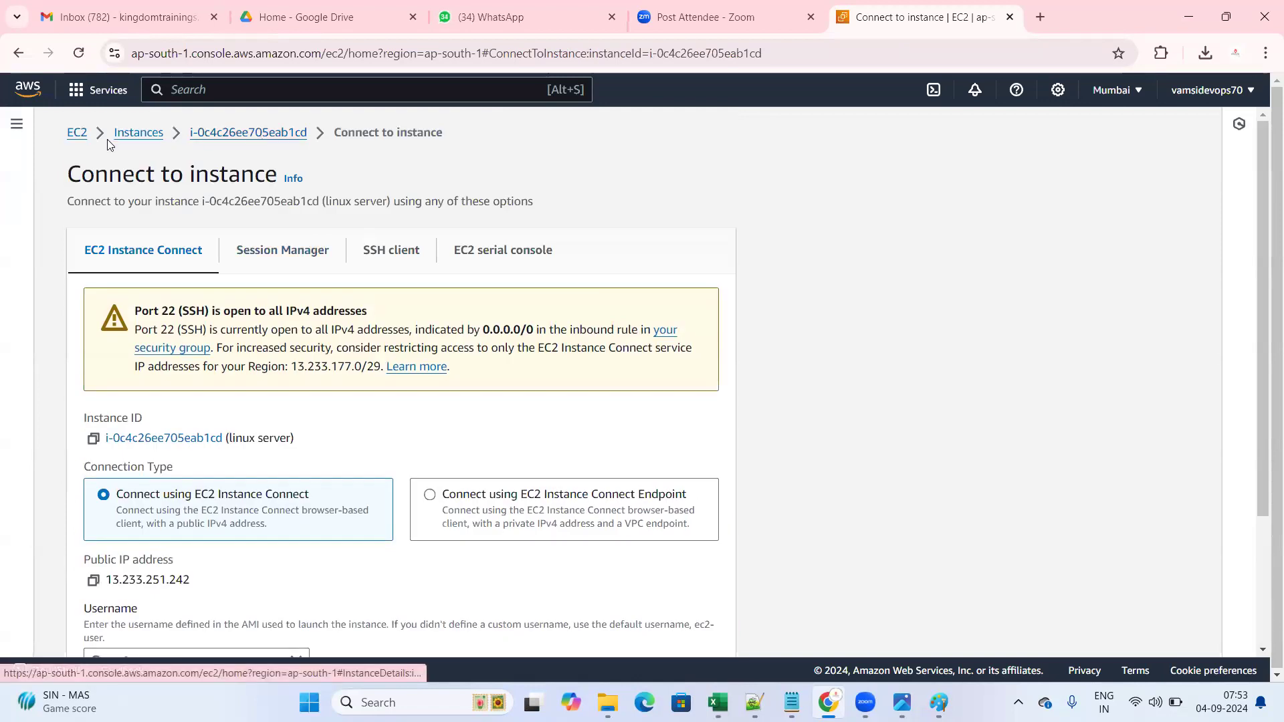
pyautogui.click(74, 133)
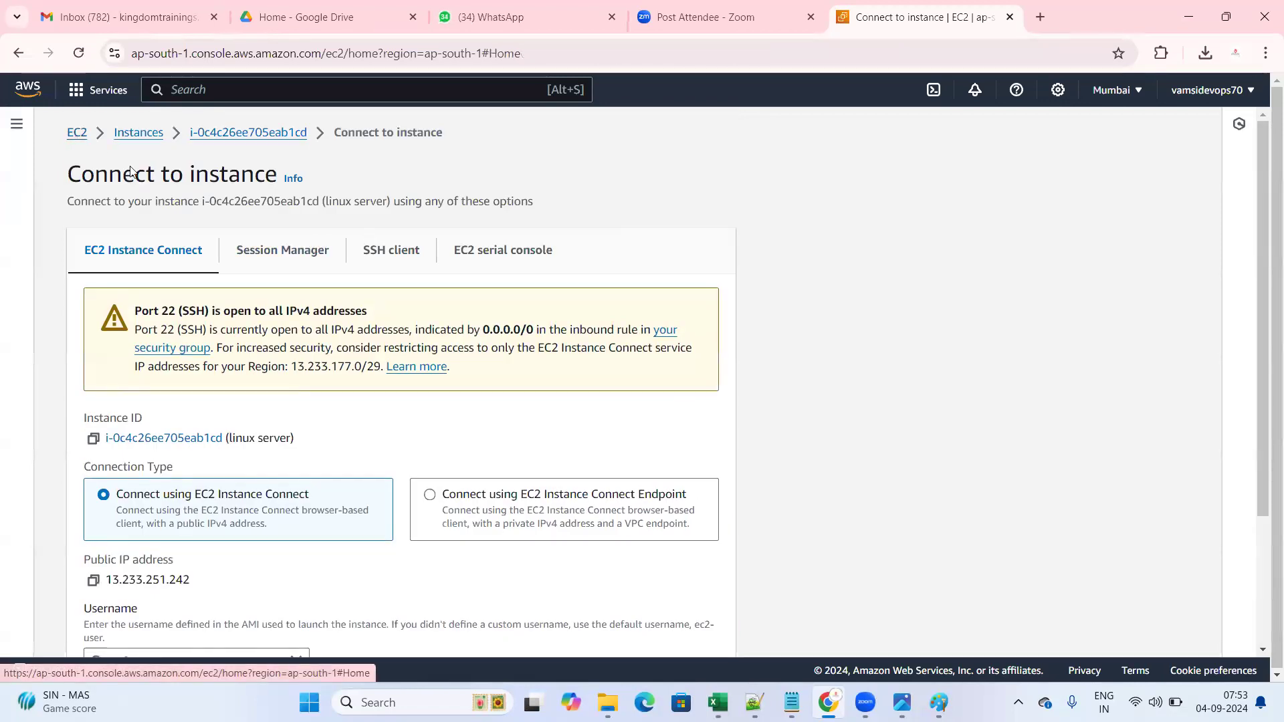
pyautogui.click(319, 230)
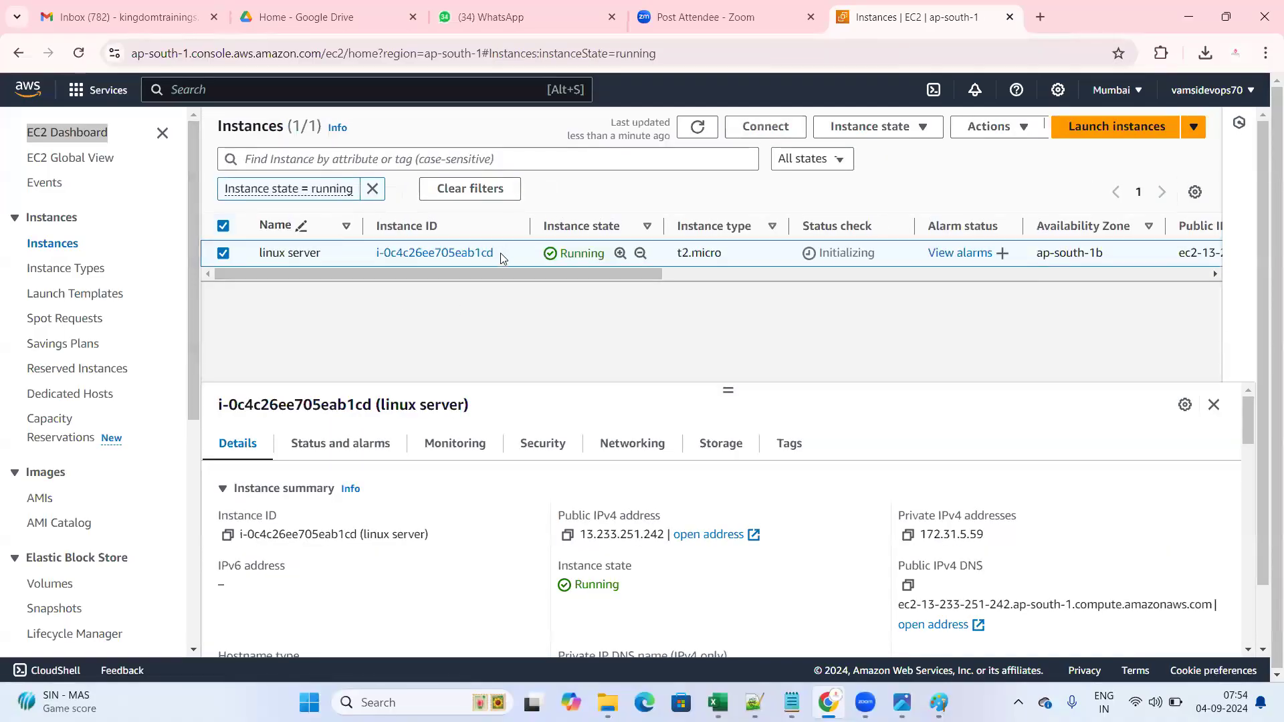
# - Reopen Connect, point out EC2 Instance Connect versus Session Manager, and connect as ec2-user
pyautogui.click(768, 126)
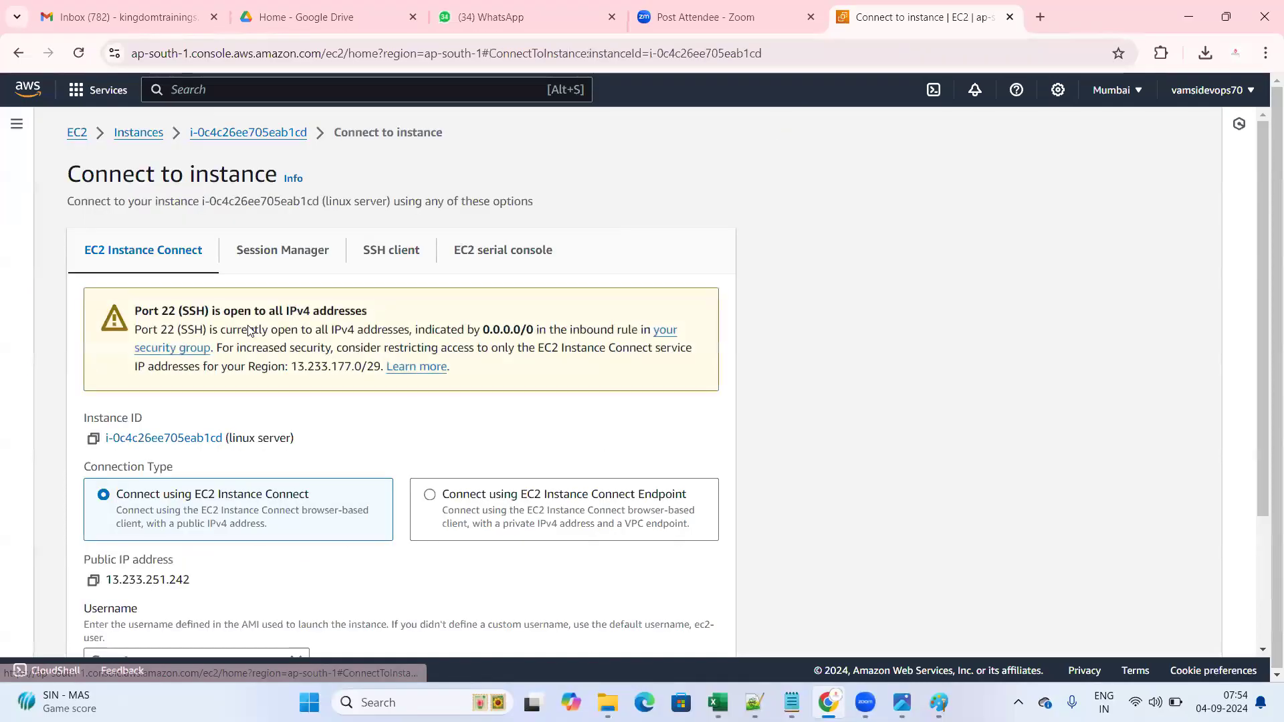
pyautogui.moveTo(73, 250); pyautogui.dragTo(213, 259)
pyautogui.click(210, 257)
pyautogui.moveTo(77, 253); pyautogui.dragTo(333, 254)
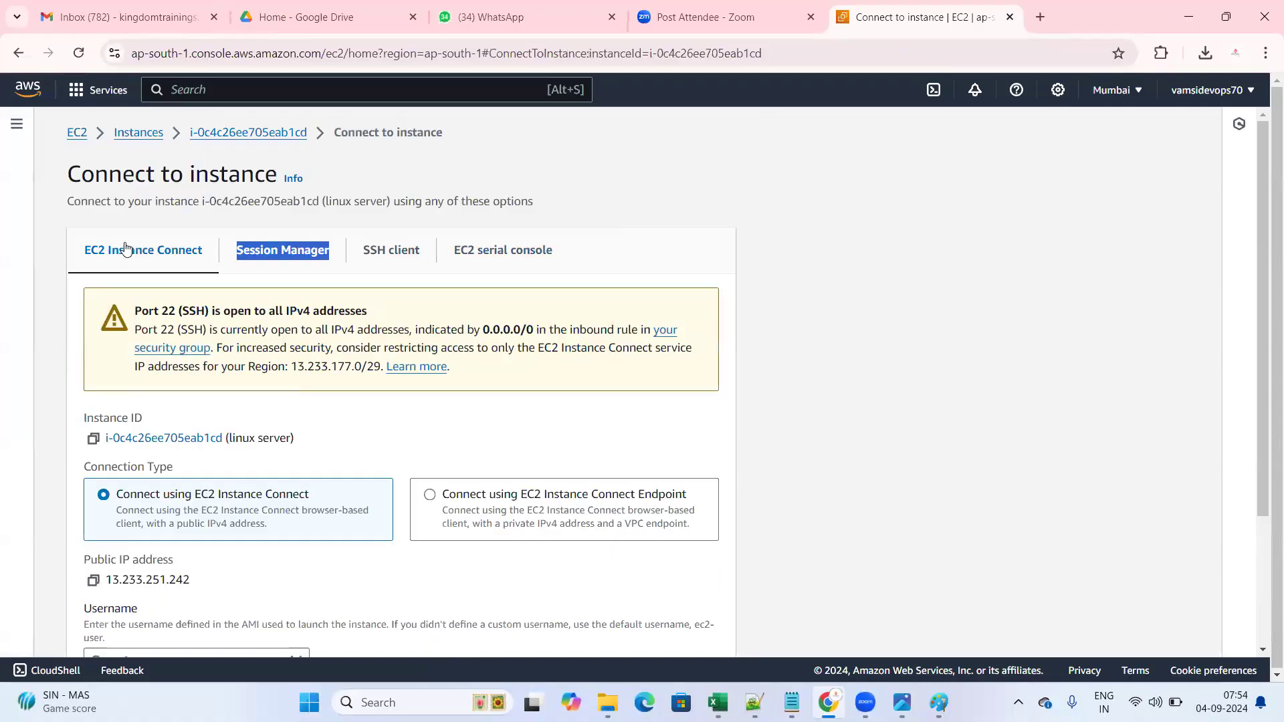
pyautogui.click(272, 277)
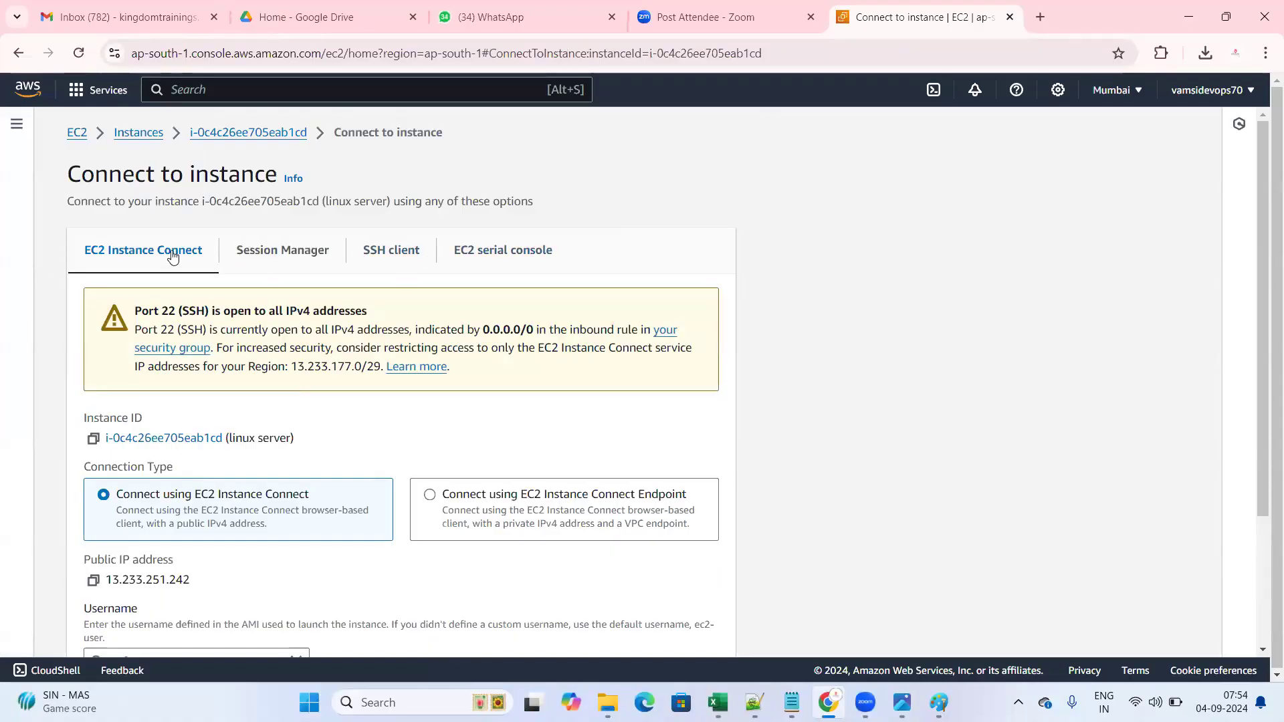
pyautogui.scroll(-5, 308, 447)
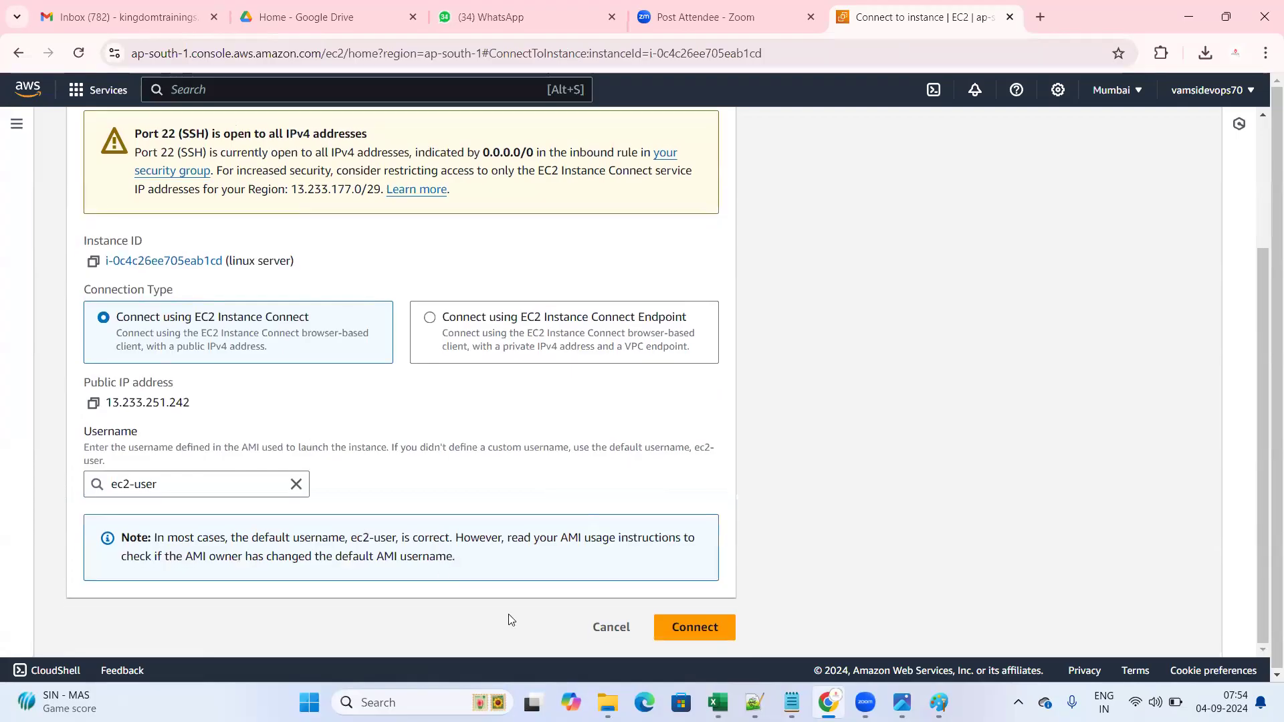
pyautogui.click(696, 626)
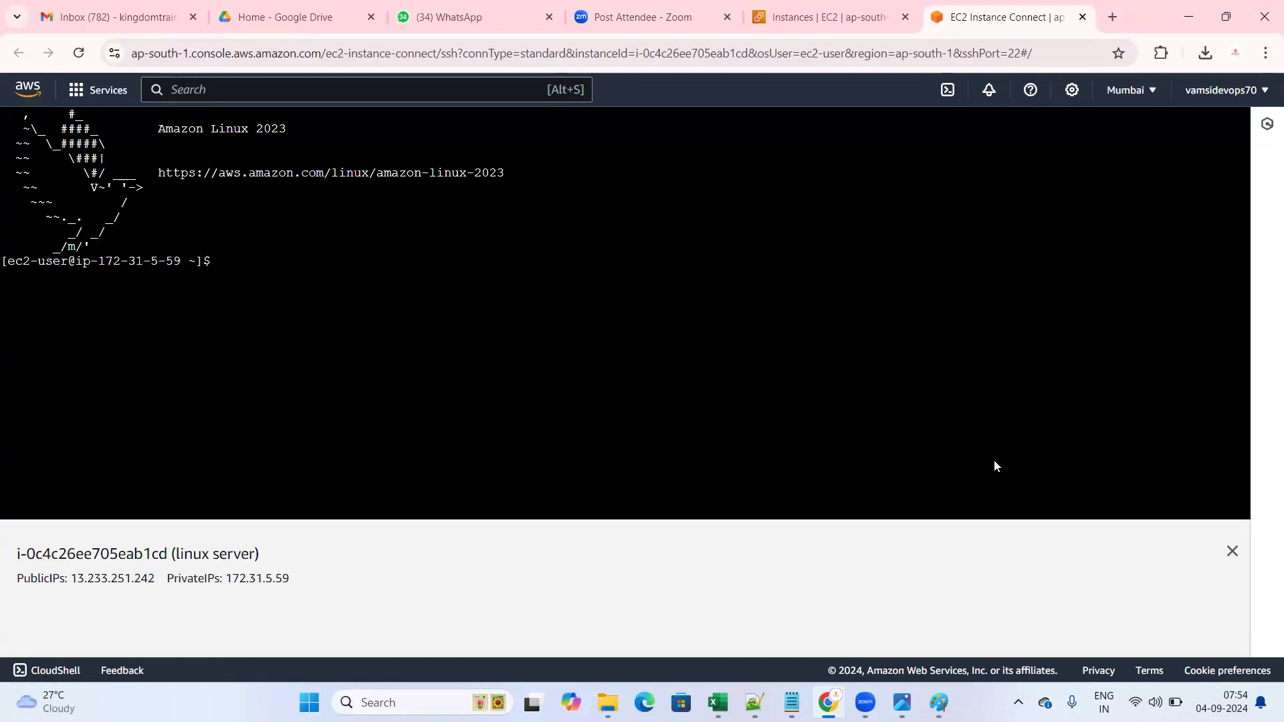
# - In the terminal run ls, touch file1, and ls again to confirm file1, then return to Instances
pyautogui.click(1232, 551)
pyautogui.click(227, 264)
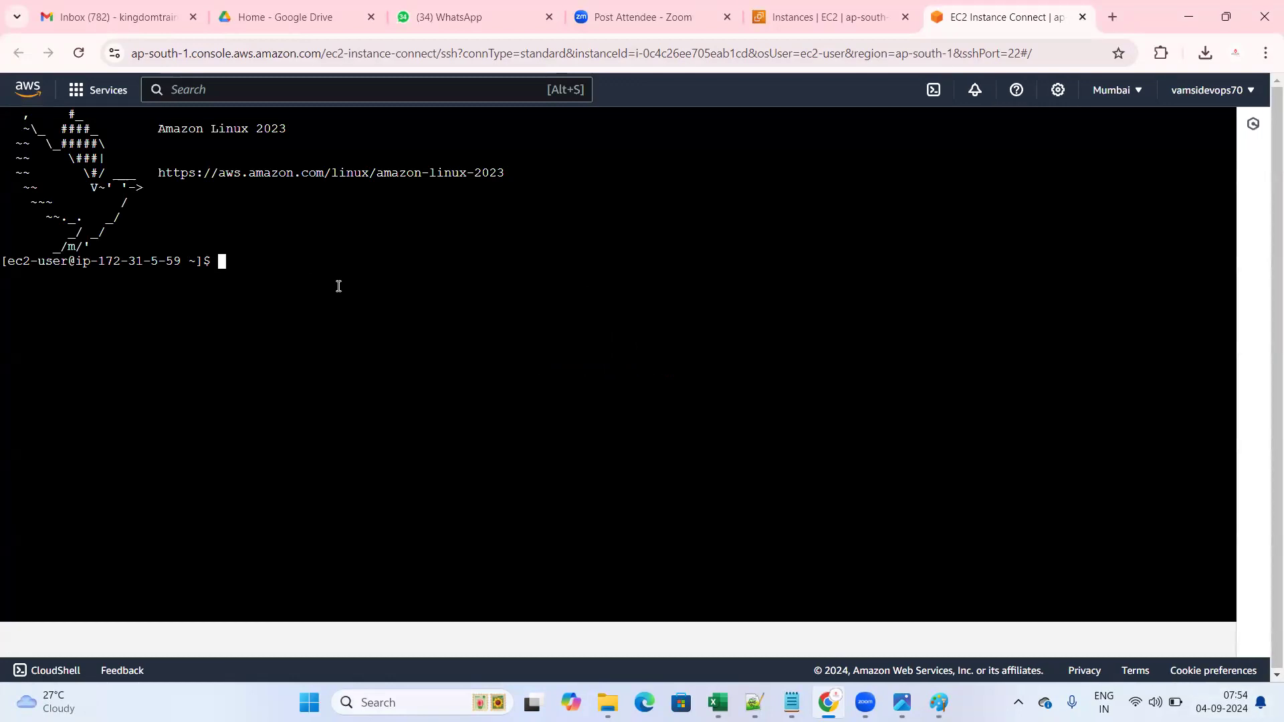
pyautogui.write('ls')
pyautogui.press('Return')
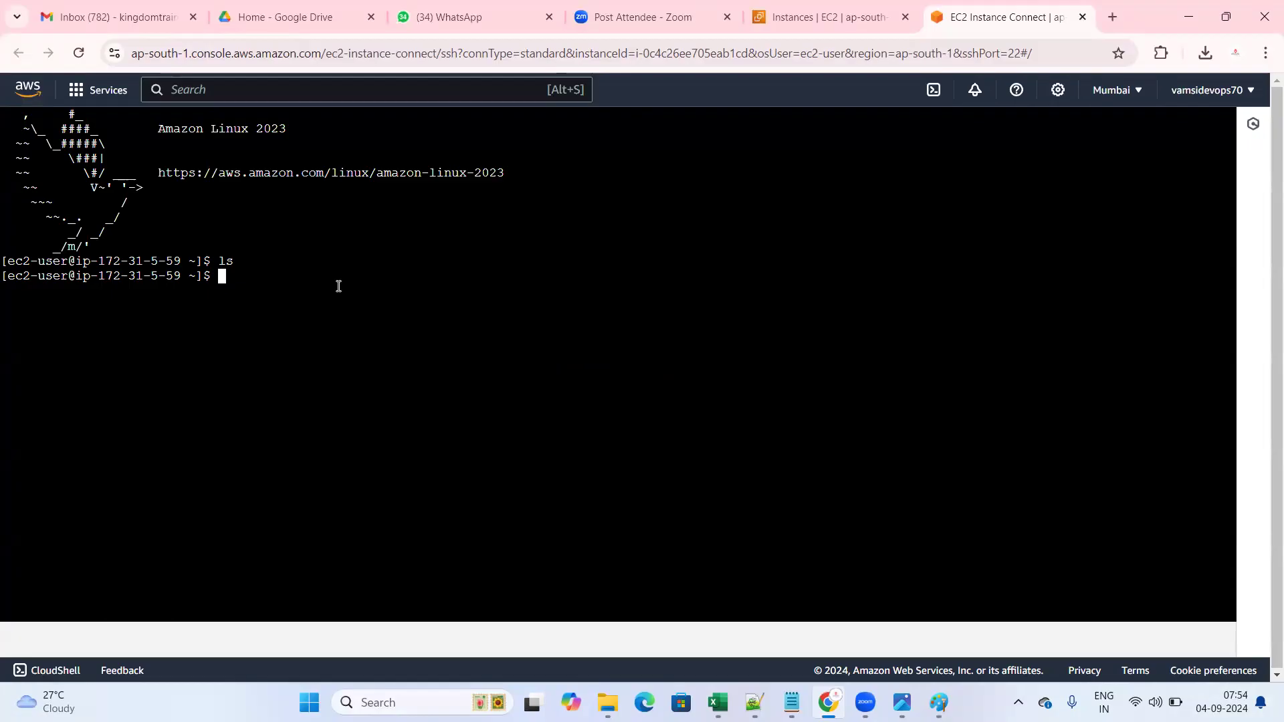
pyautogui.write('touch ')
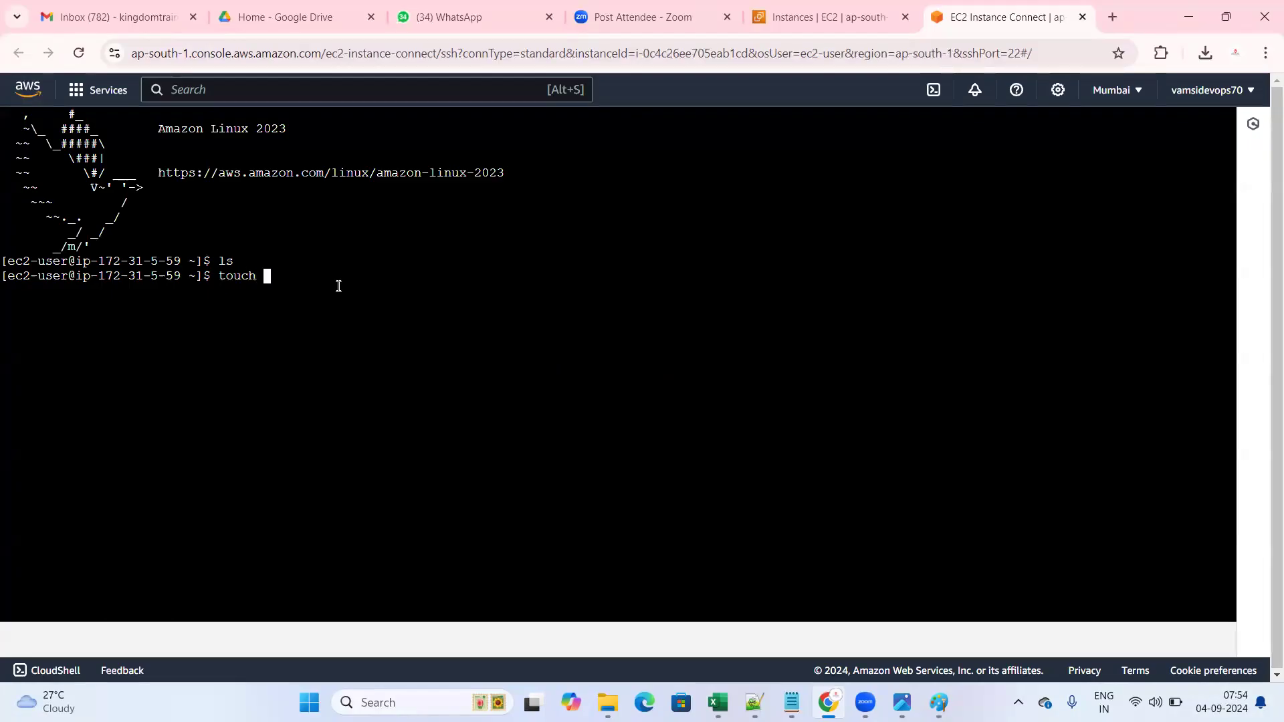
pyautogui.write('file')
pyautogui.write('1')
pyautogui.press('Return')
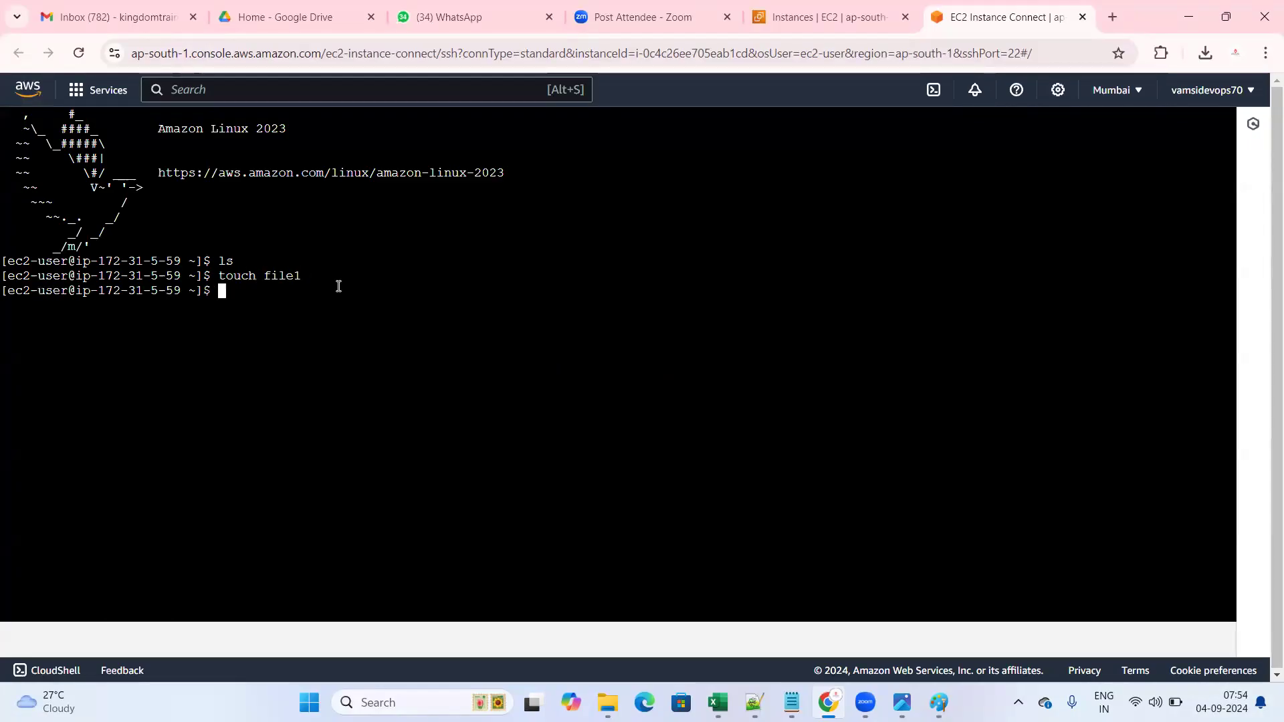
pyautogui.write('ls')
pyautogui.press('Return')
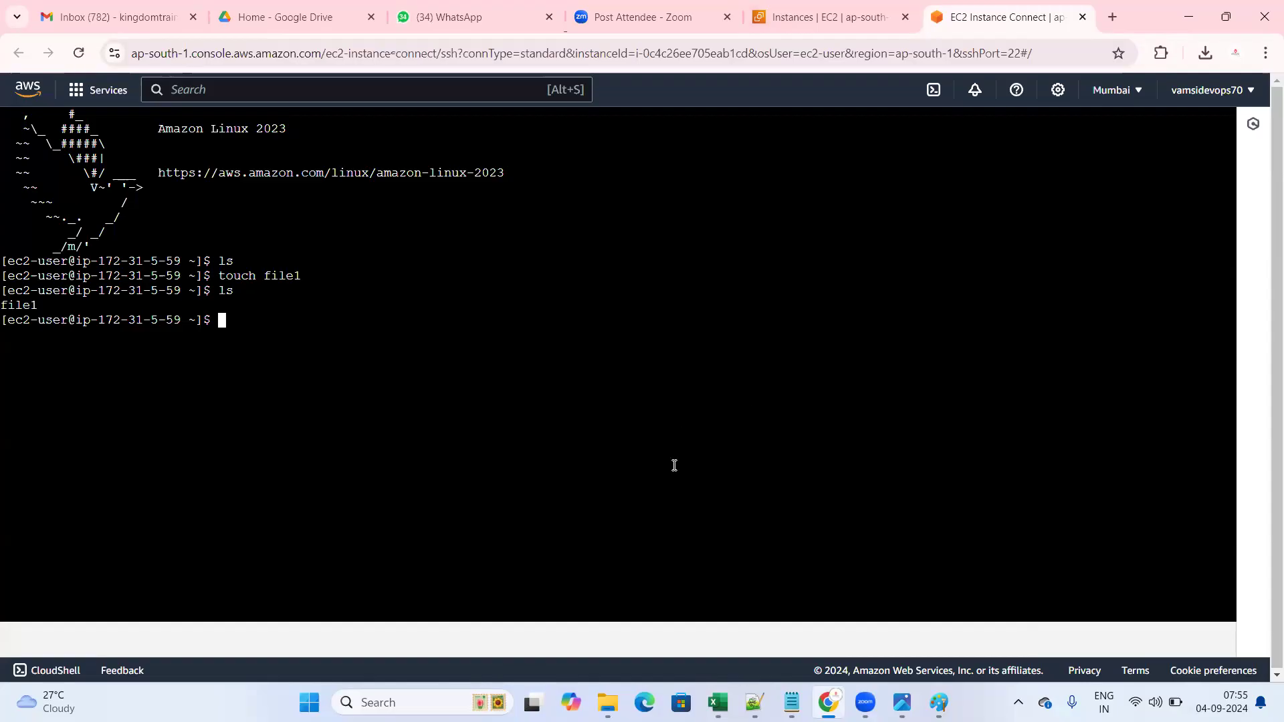
pyautogui.click(819, 17)
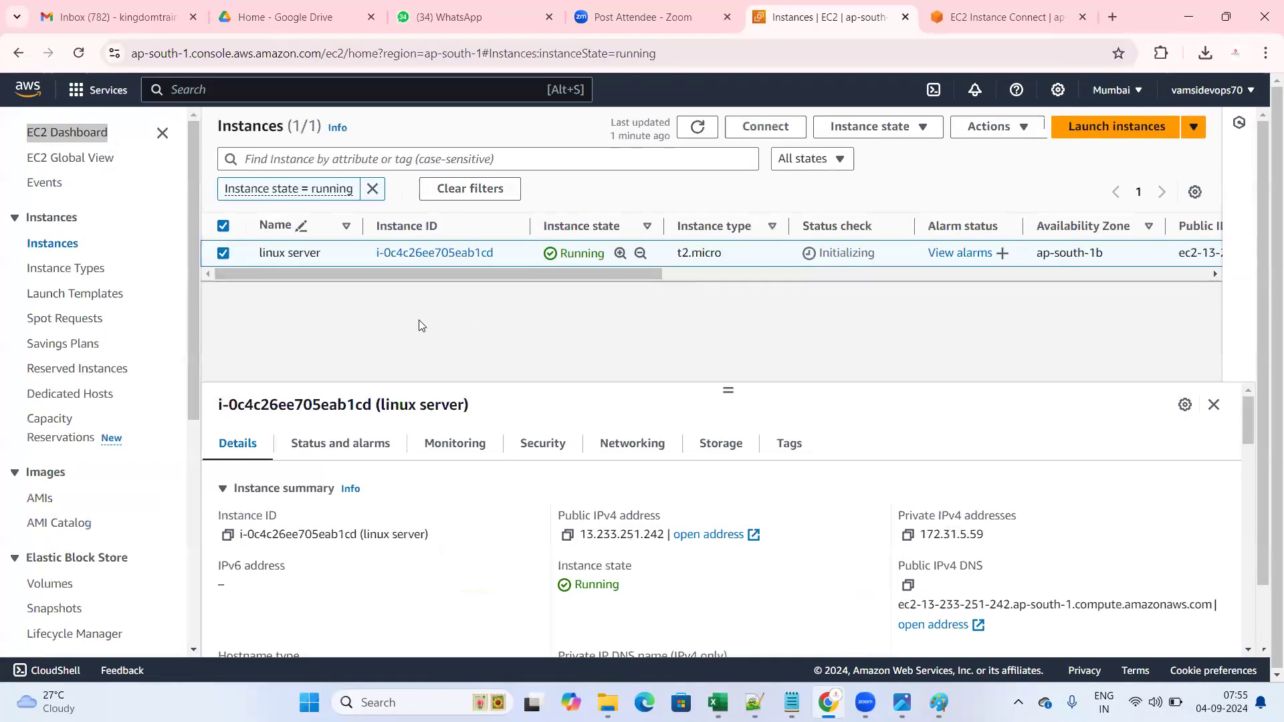
# - Log out of the linux server shell with exit, then reload Instance Connect to reconnect as ec2-user
pyautogui.click(989, 15)
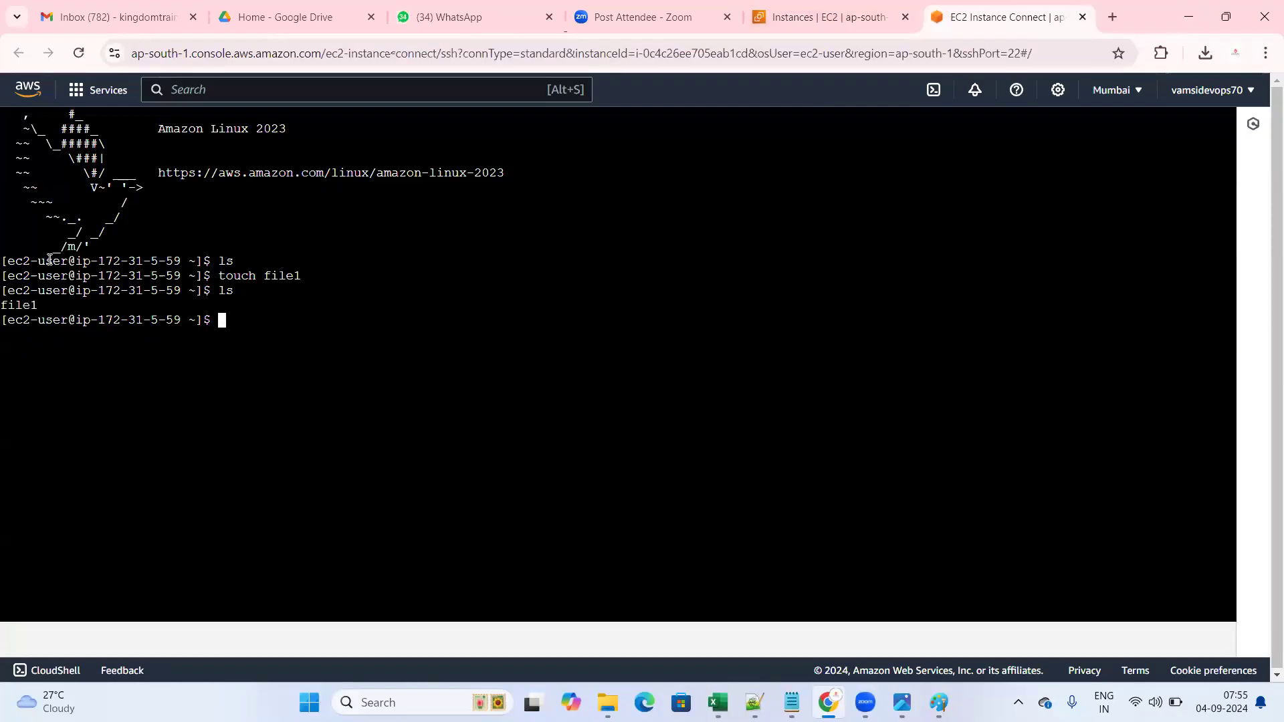
pyautogui.moveTo(5, 128); pyautogui.dragTo(281, 307)
pyautogui.click(258, 346)
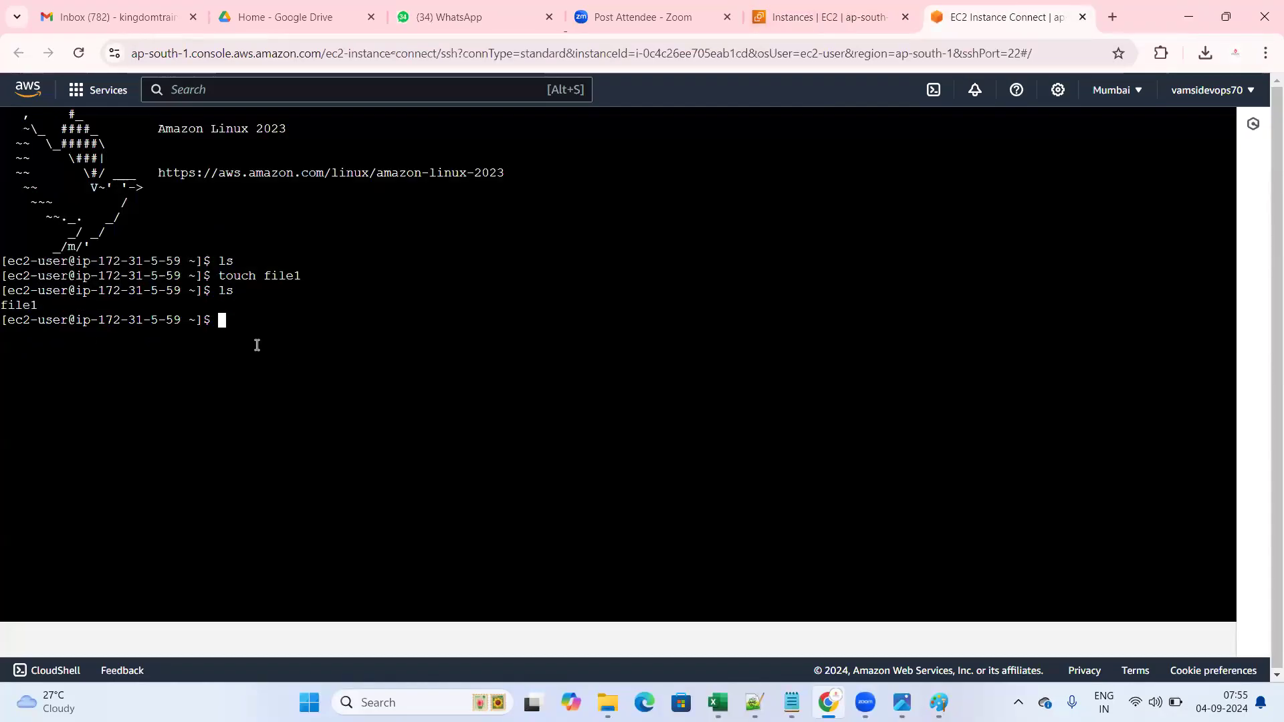
pyautogui.write('exit')
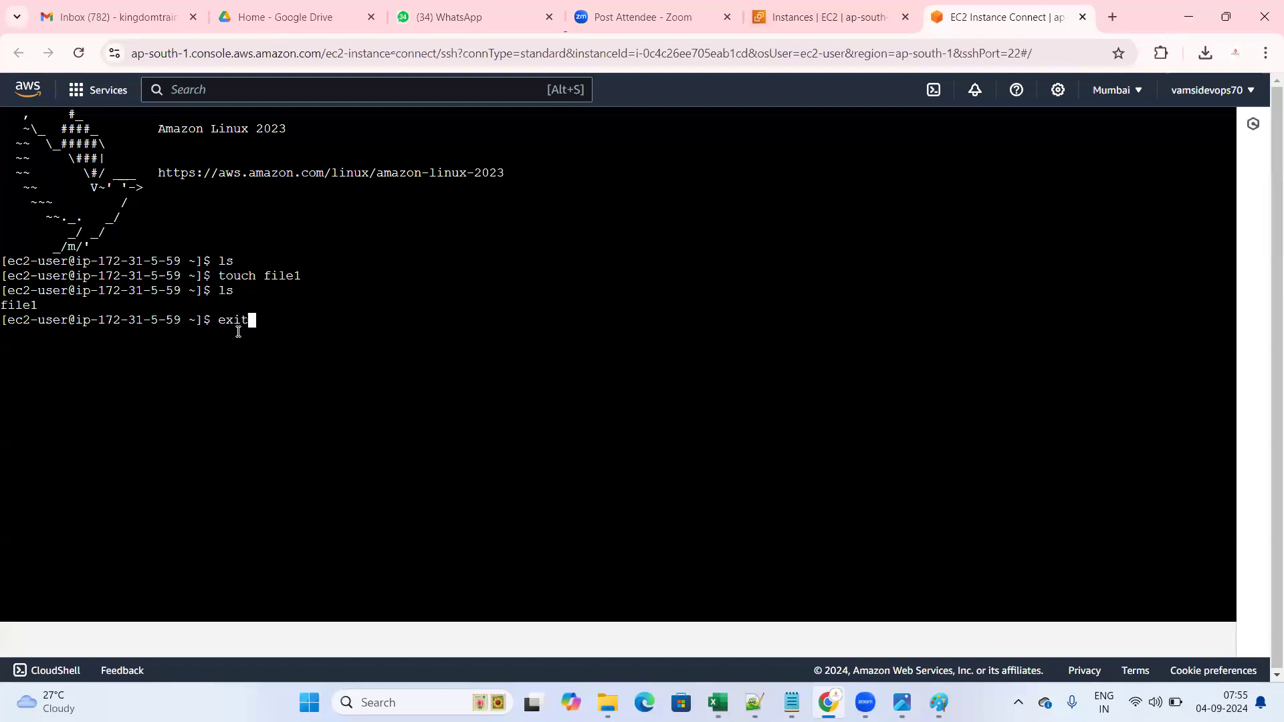
pyautogui.press('Return')
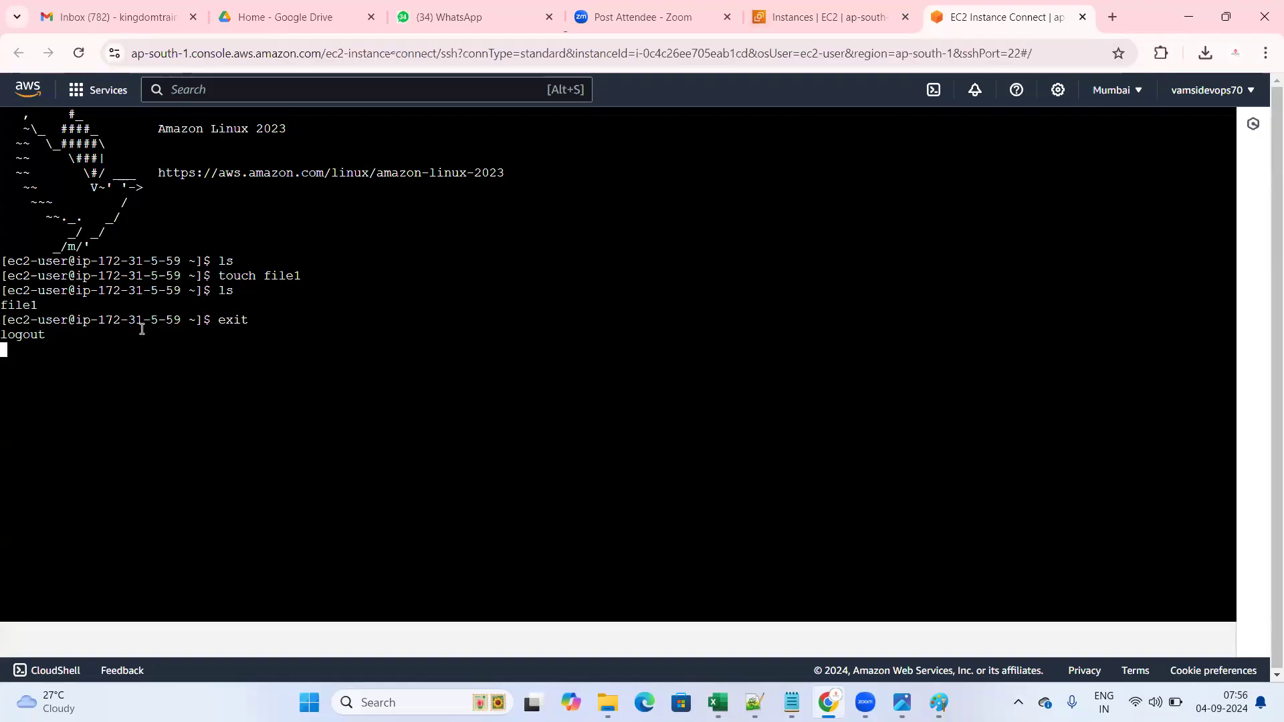
pyautogui.moveTo(4, 321); pyautogui.dragTo(190, 322)
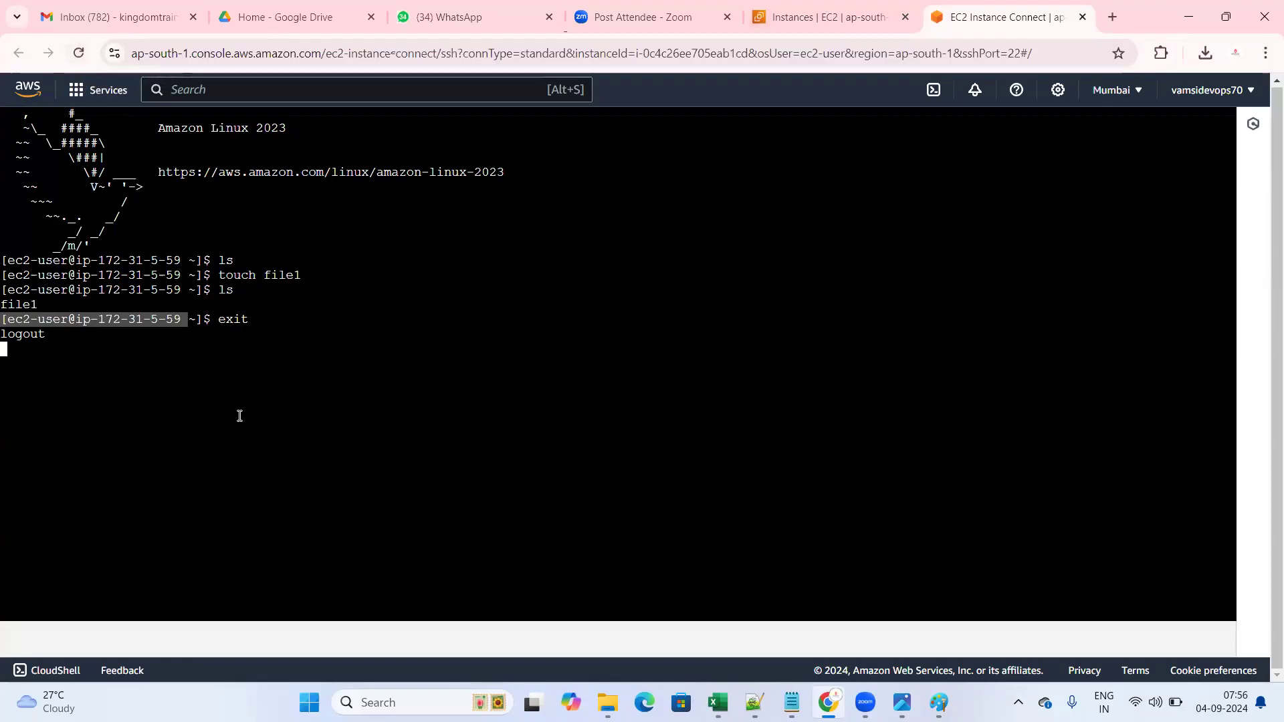
pyautogui.click(82, 61)
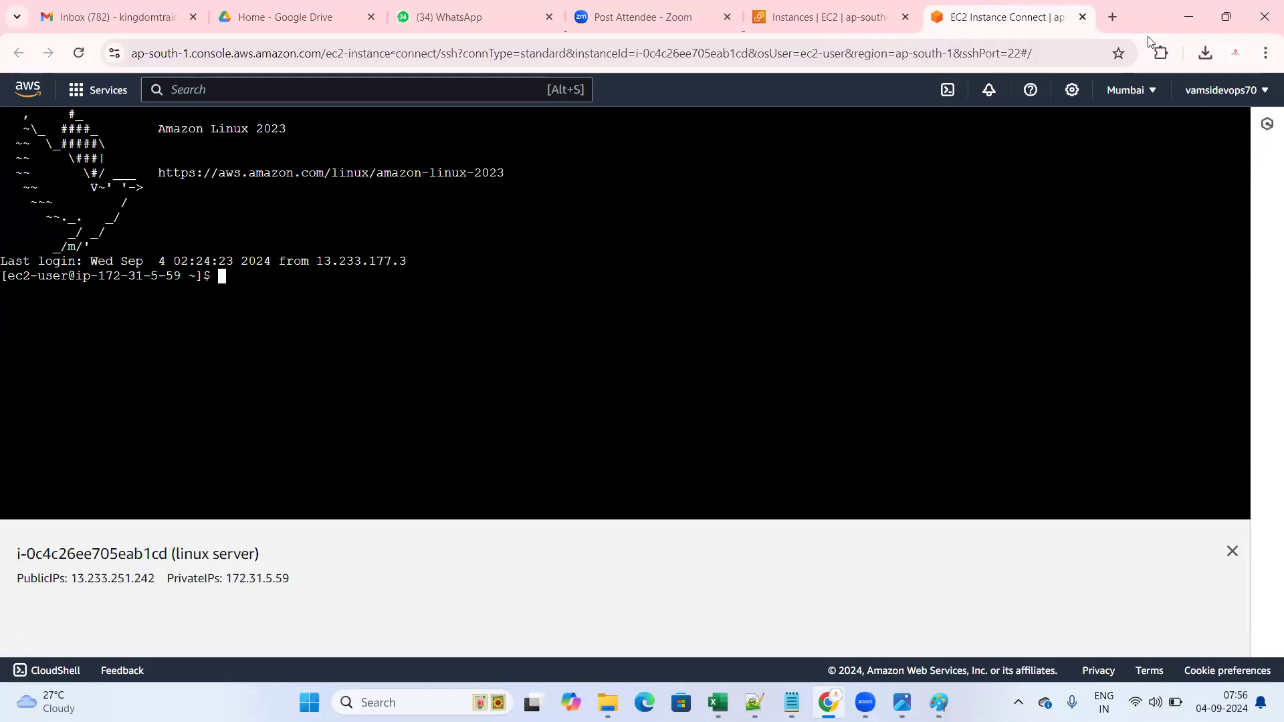
# - Close the old terminal, start a new Instance Connect session to linux server, and return to Instances
pyautogui.click(1082, 17)
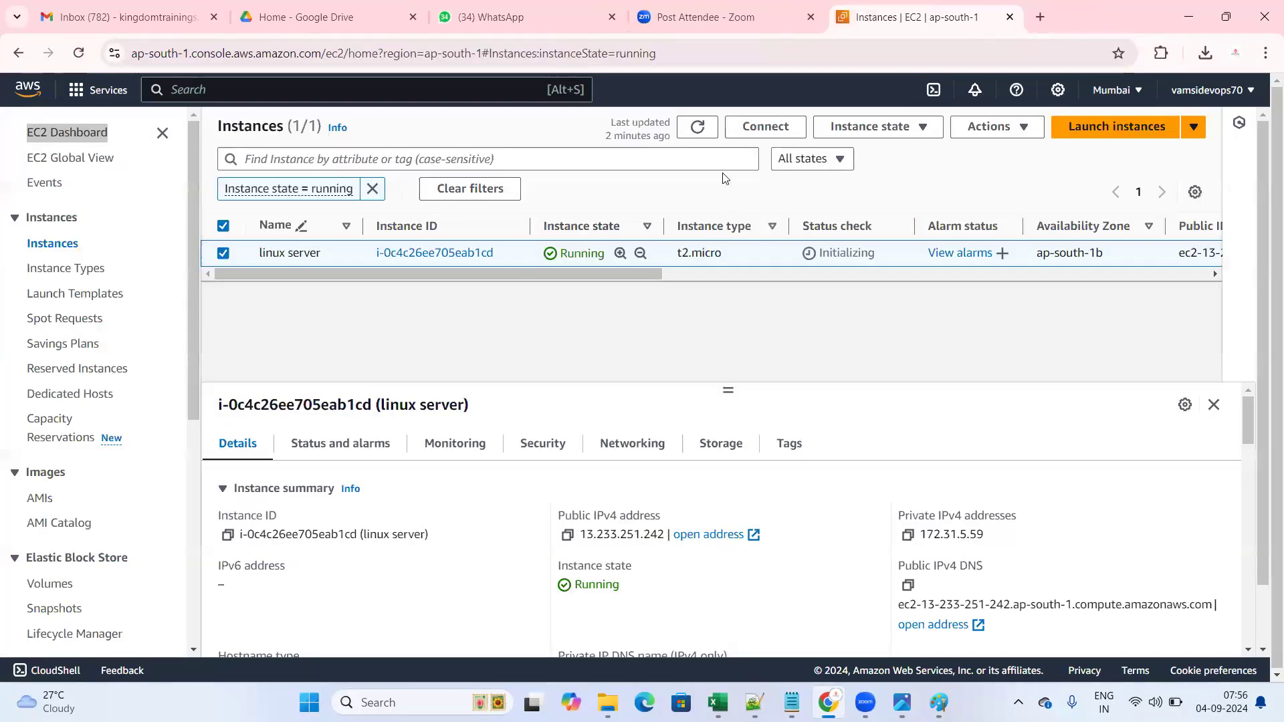
pyautogui.click(792, 127)
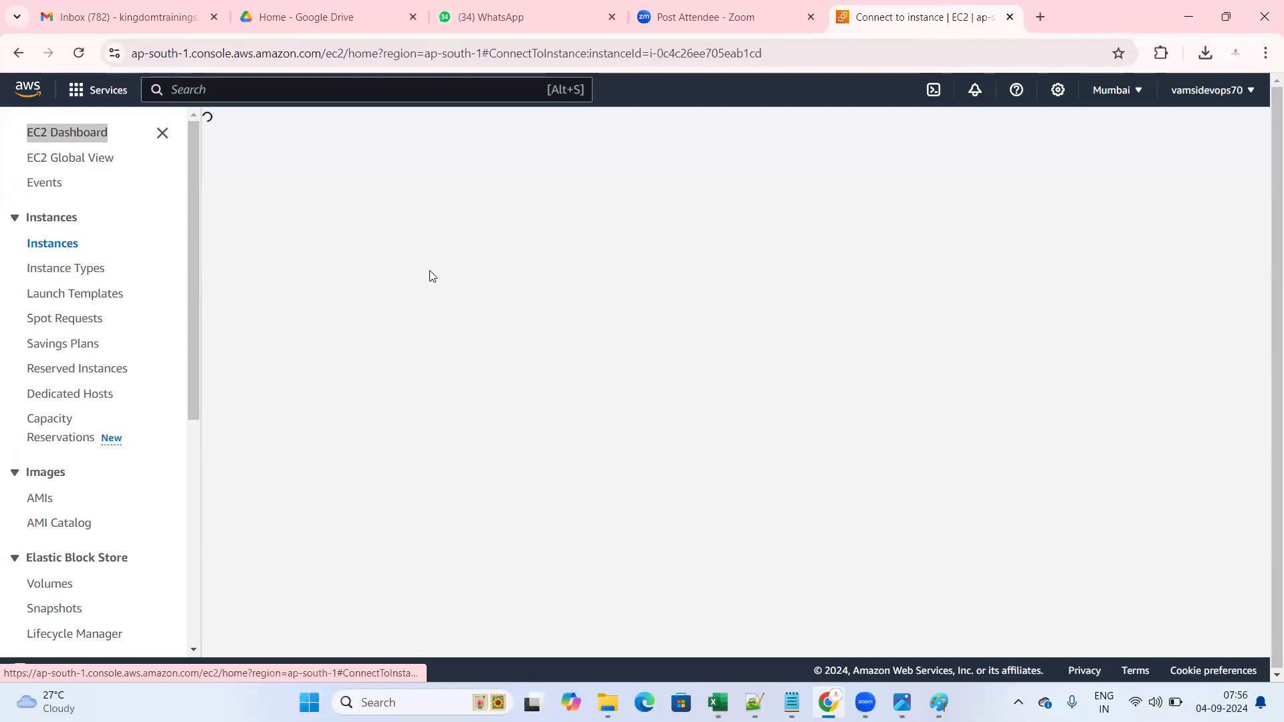
pyautogui.scroll(-3, 636, 602)
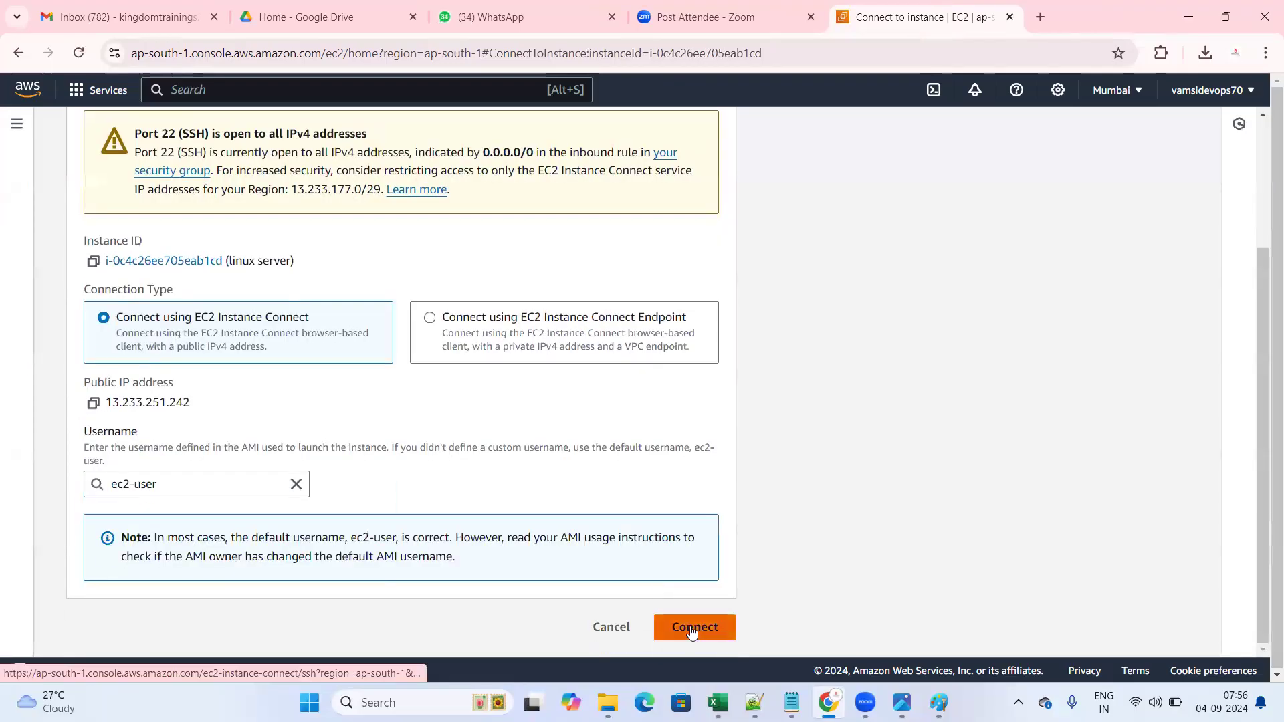
pyautogui.click(693, 633)
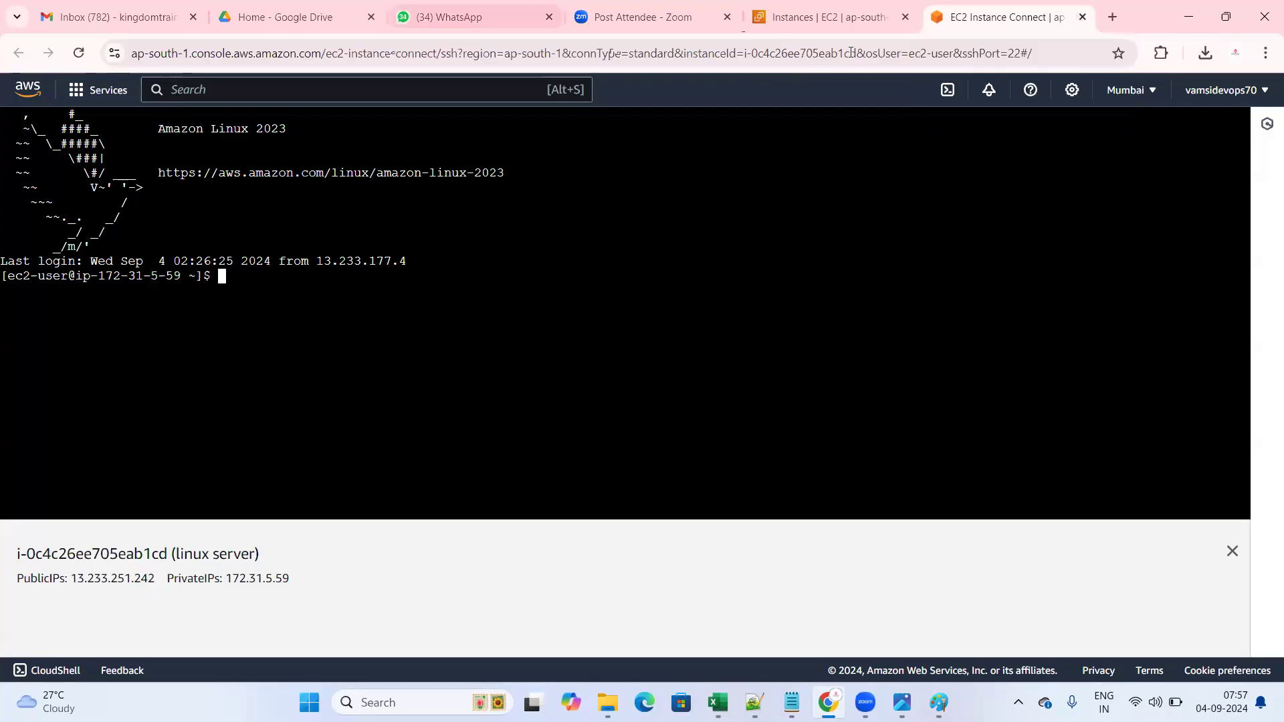
pyautogui.click(832, 17)
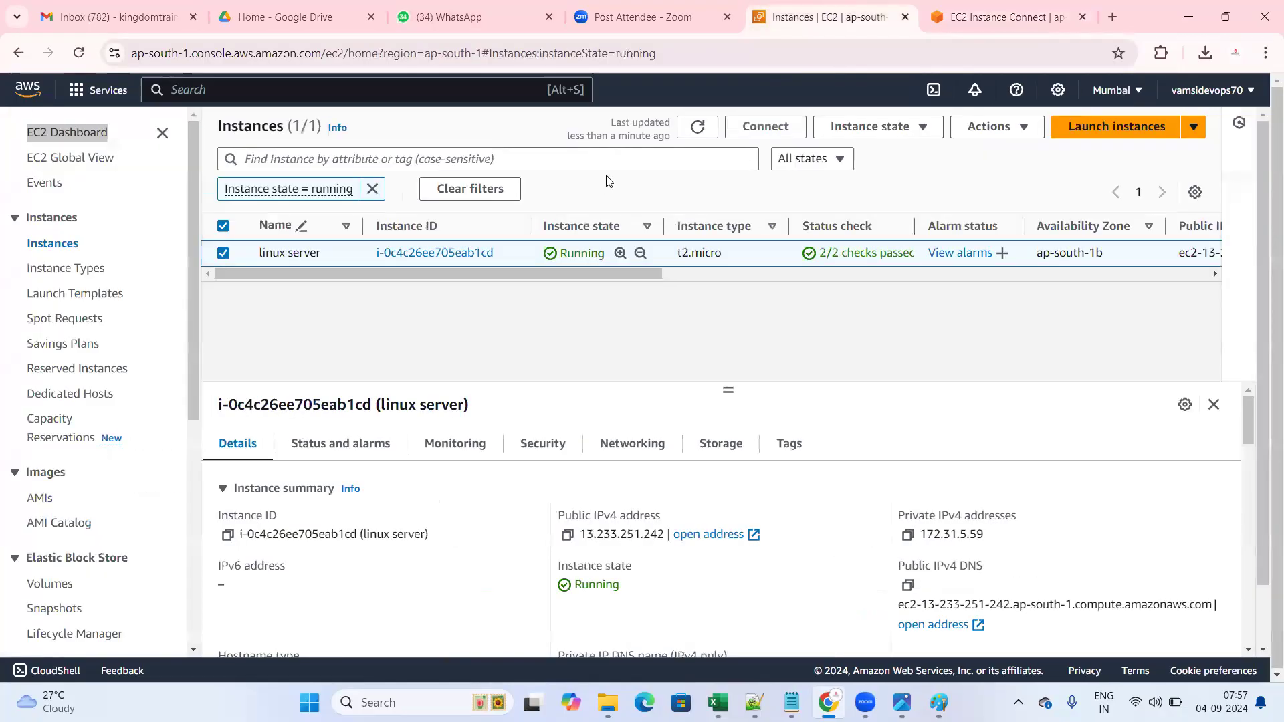
# - Reselect the linux server row and open the Instance state dropdown
pyautogui.click(224, 259)
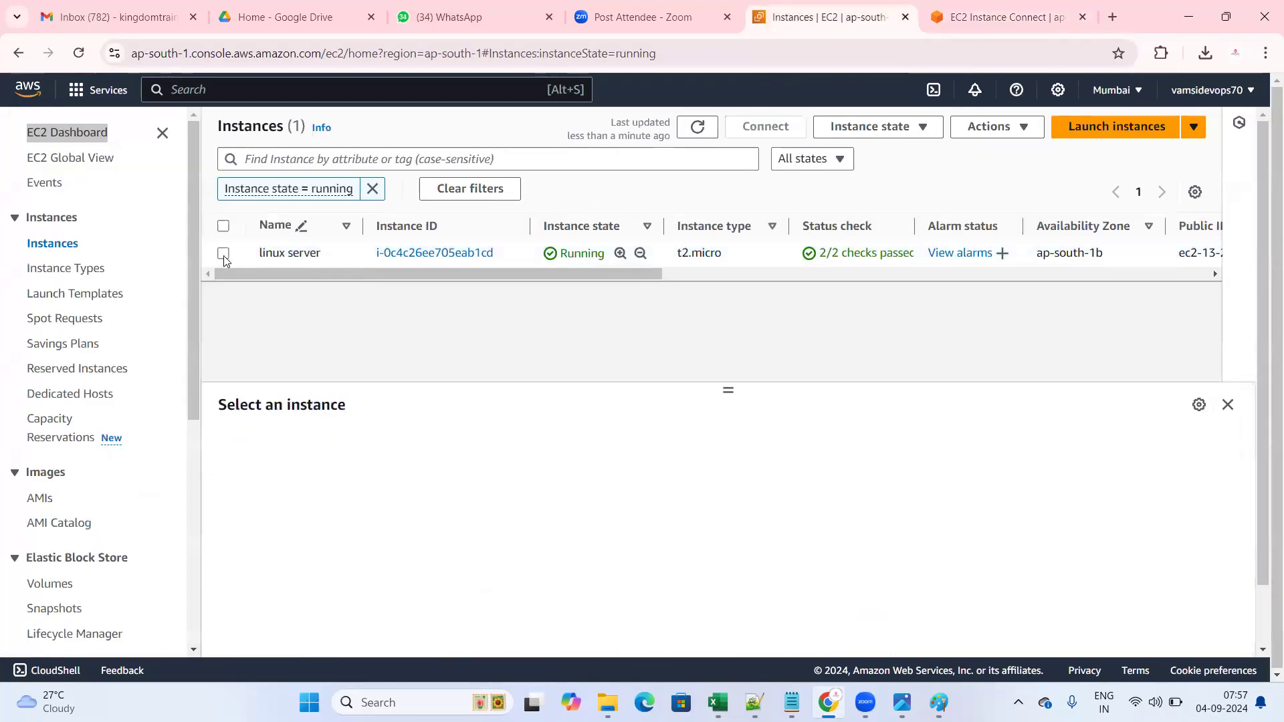
pyautogui.click(223, 255)
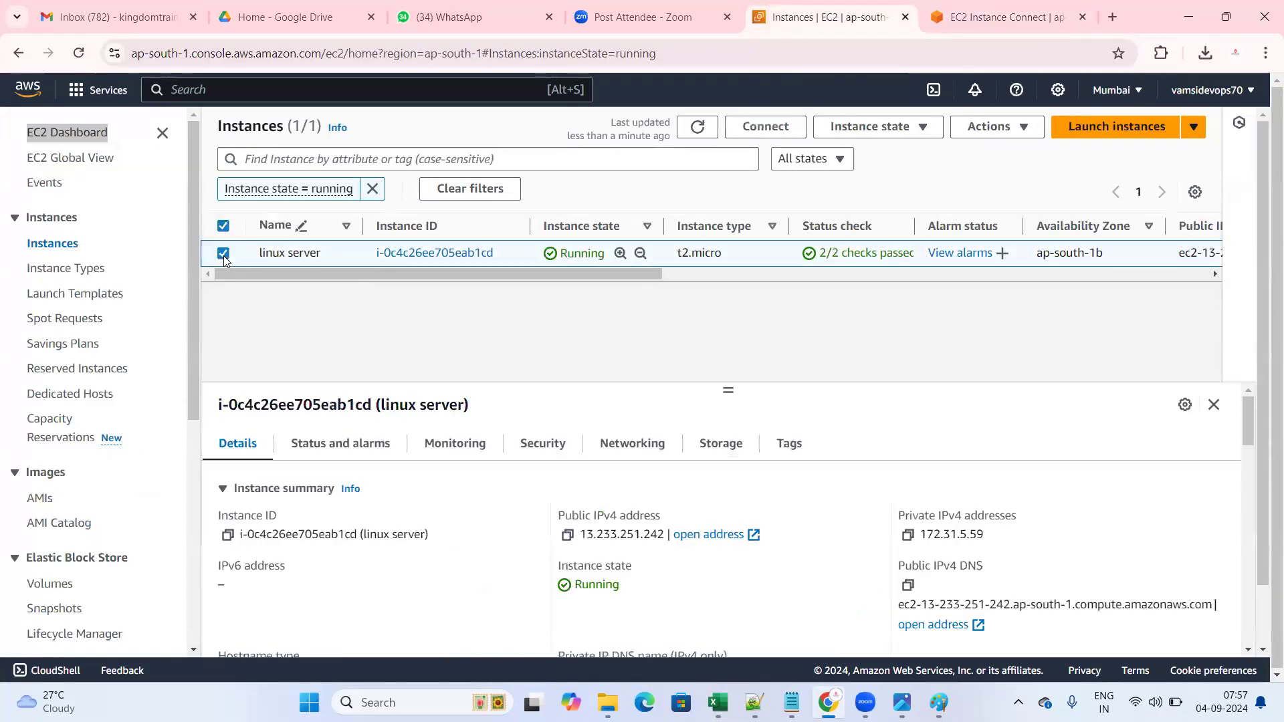
pyautogui.click(886, 130)
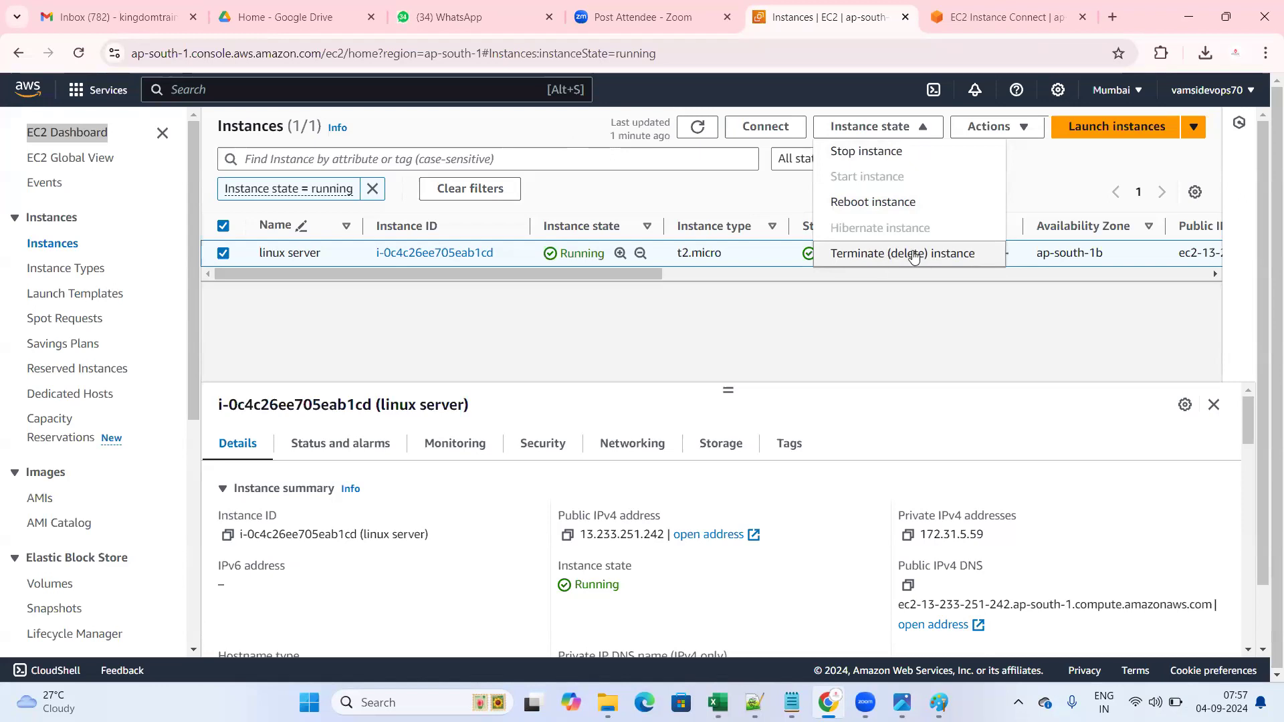
# - Terminate the linux server instance, confirm it, and dismiss the success message
pyautogui.click(880, 261)
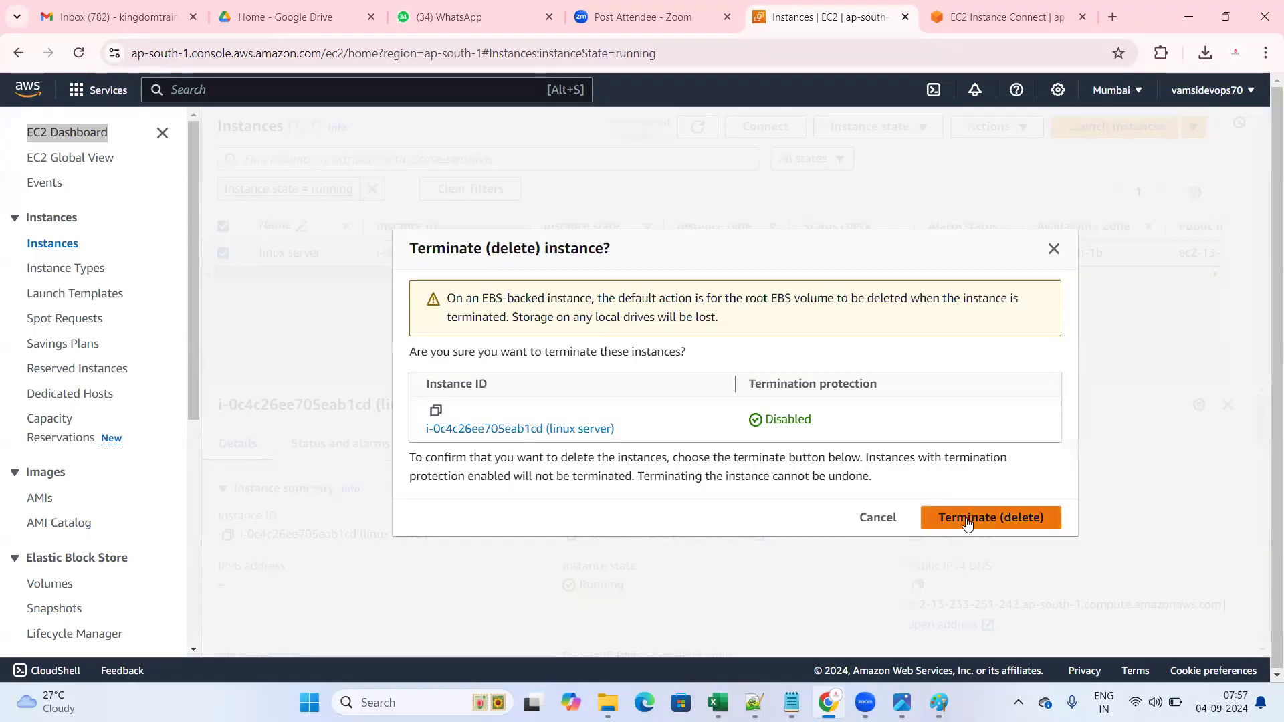
pyautogui.click(968, 517)
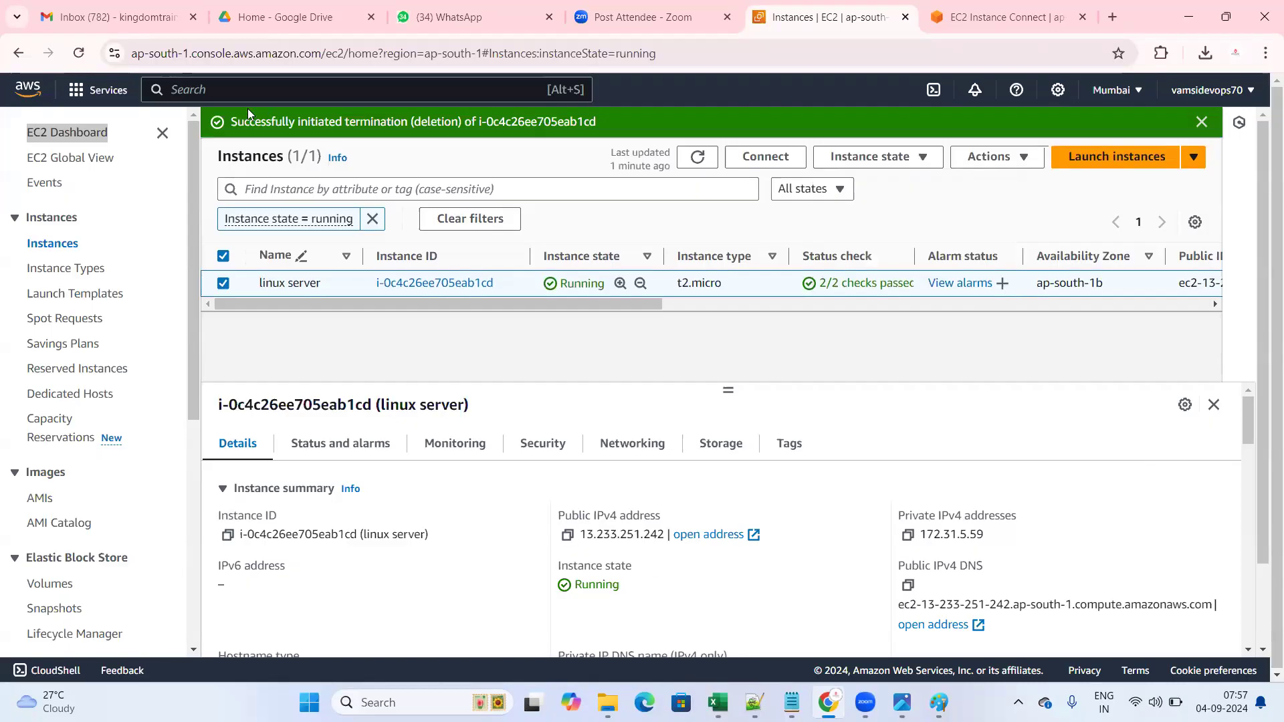
pyautogui.moveTo(229, 121); pyautogui.dragTo(598, 123)
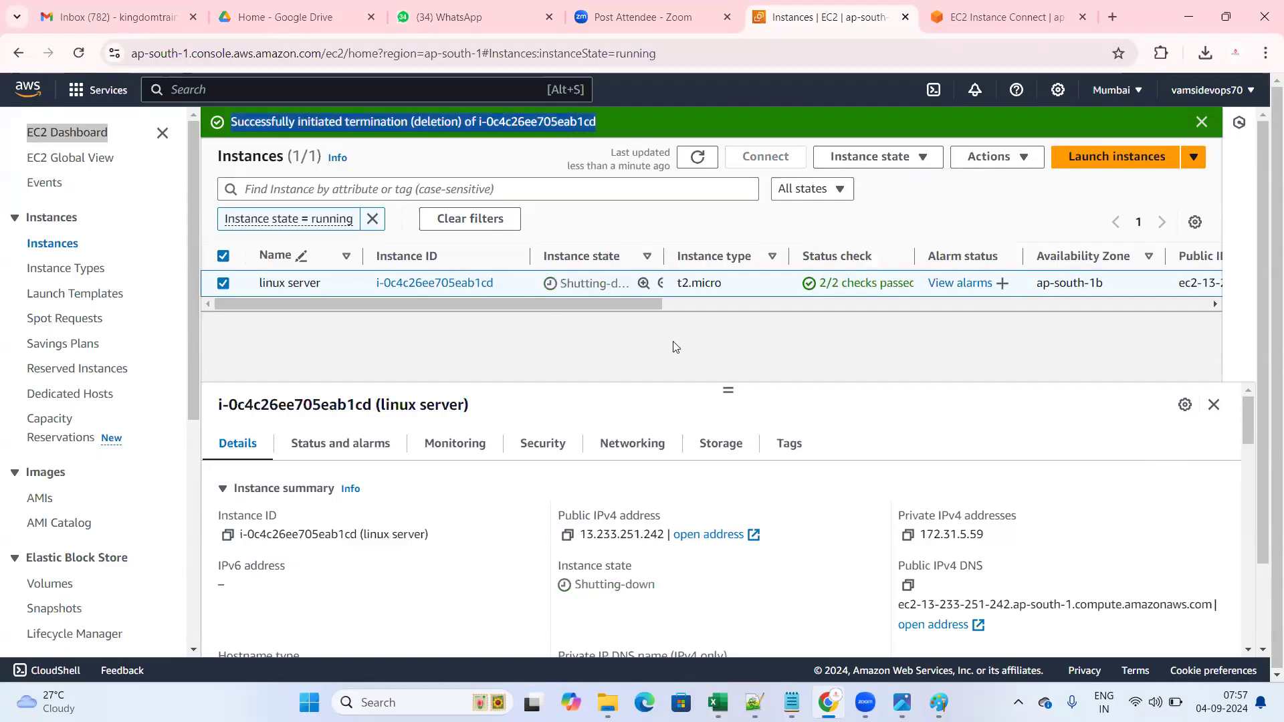
pyautogui.click(1202, 121)
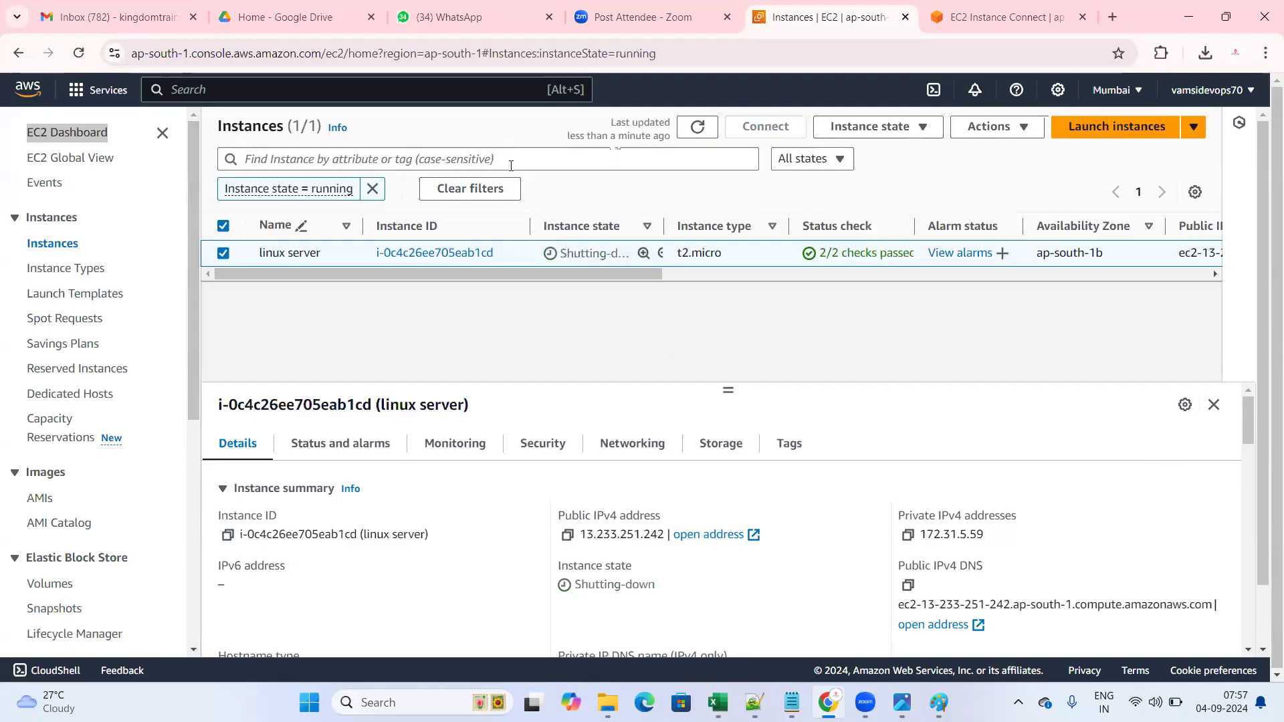
# - Refresh and clear the Instance state = running filter to show linux server as Shutting-down
pyautogui.click(698, 126)
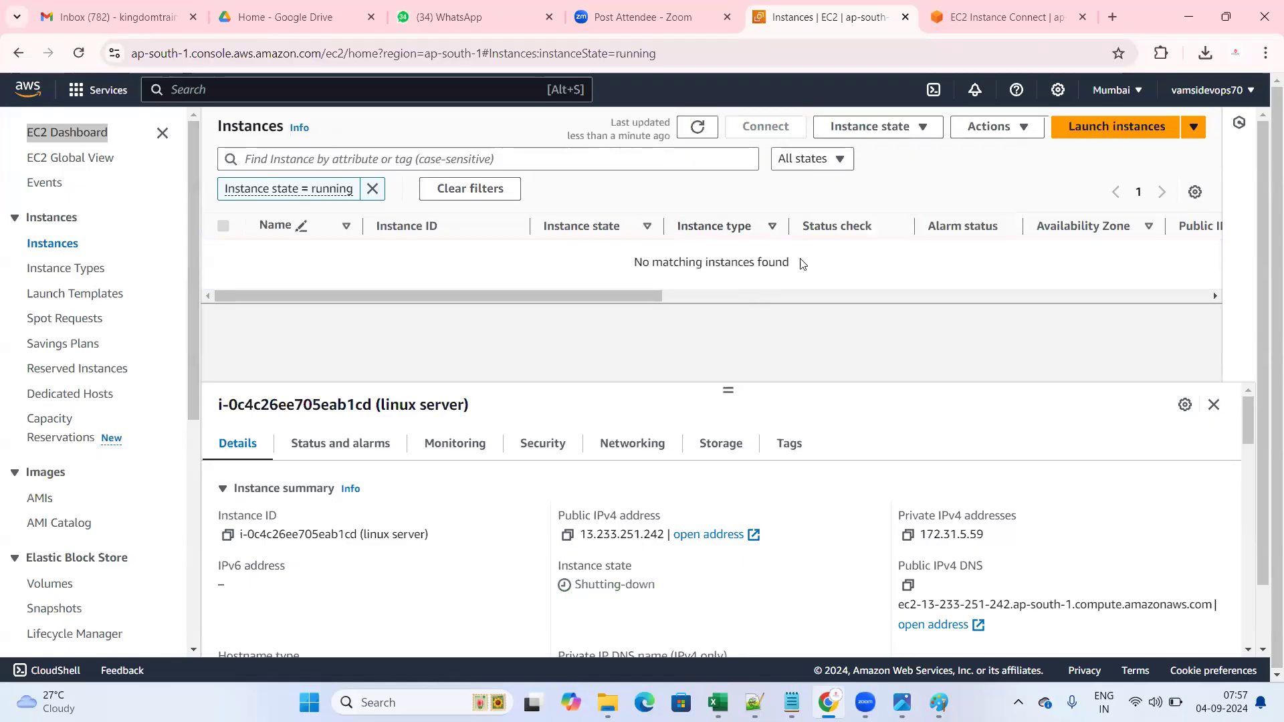
pyautogui.moveTo(674, 263); pyautogui.dragTo(472, 188)
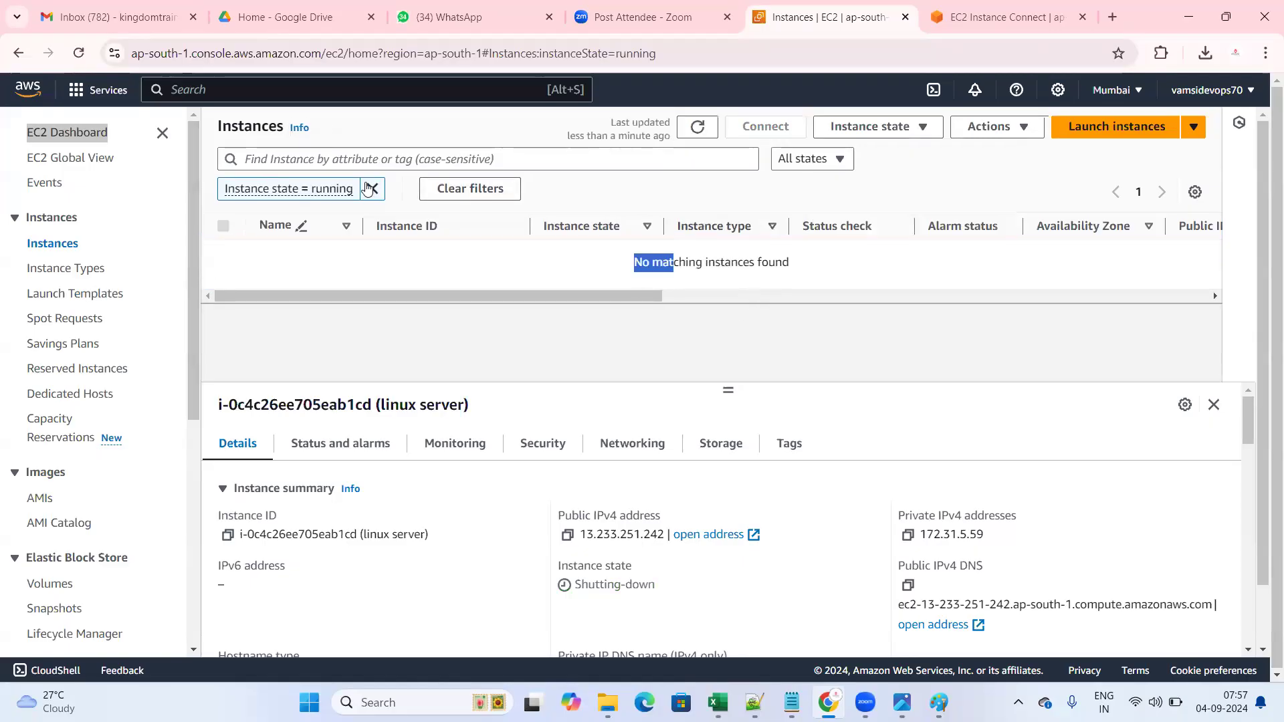
pyautogui.click(371, 189)
pyautogui.moveTo(545, 219); pyautogui.dragTo(641, 228)
pyautogui.click(645, 228)
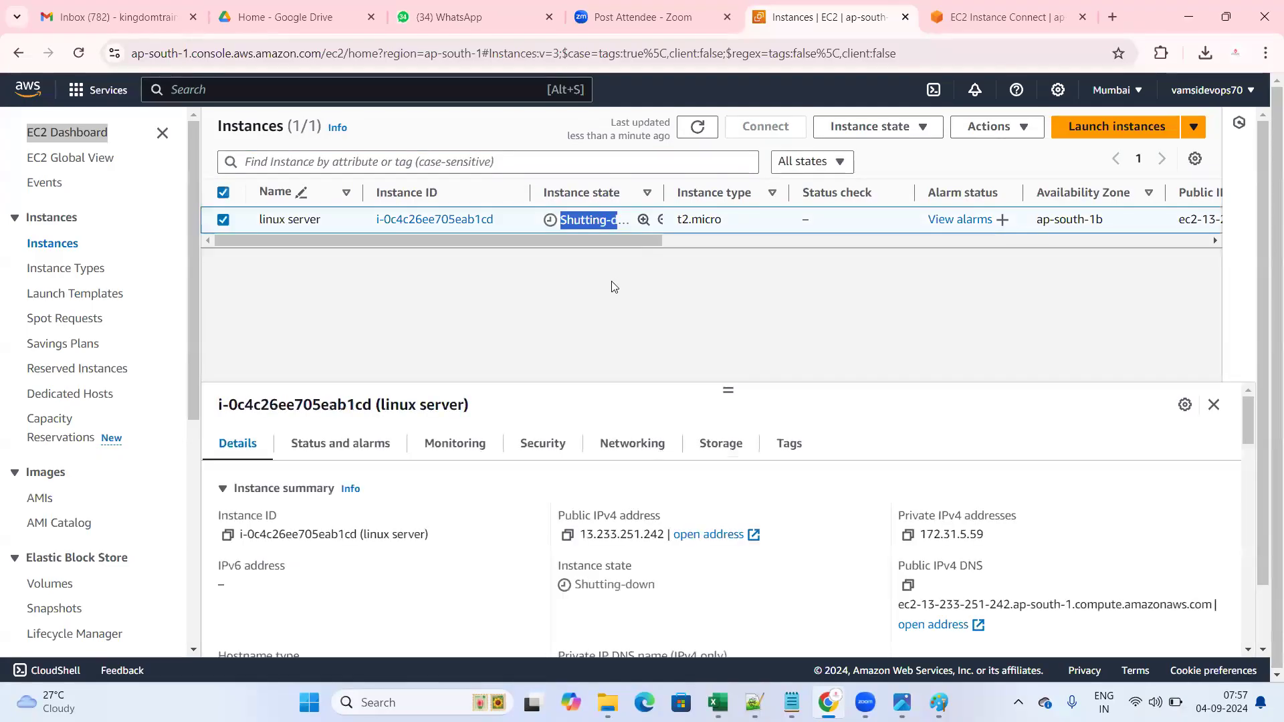